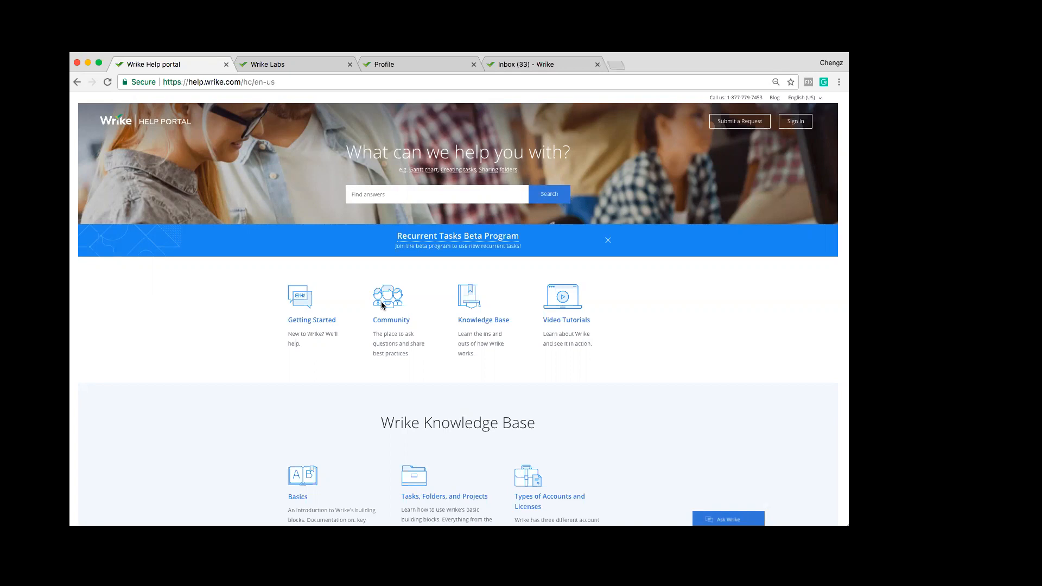
Review the experimental features offered on the Wrike Labs page, from New Timeline down to Effort Allocation
click(283, 67)
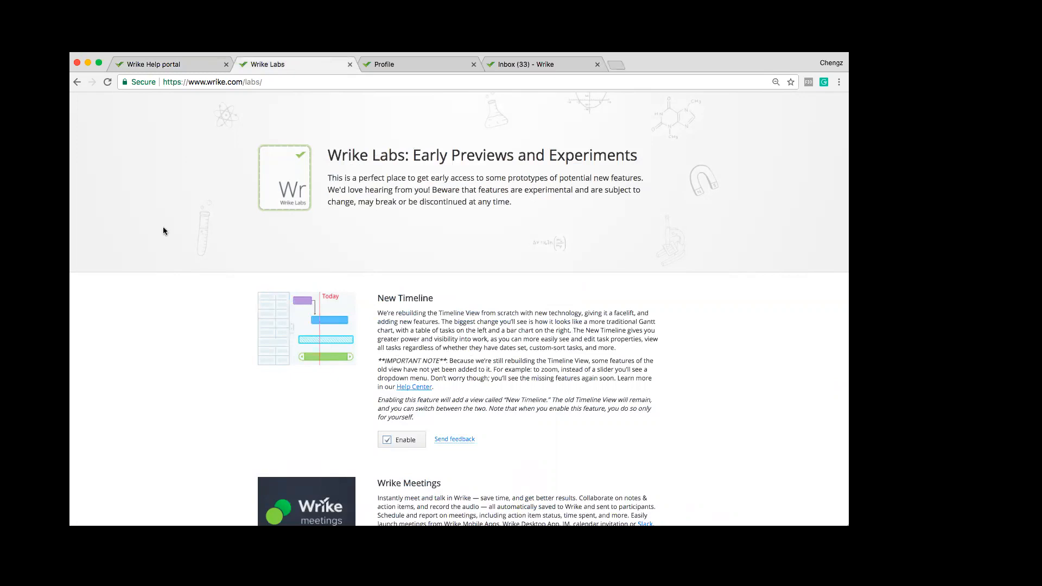
scroll(183, 323, down, 5)
scroll(182, 325, down, 2)
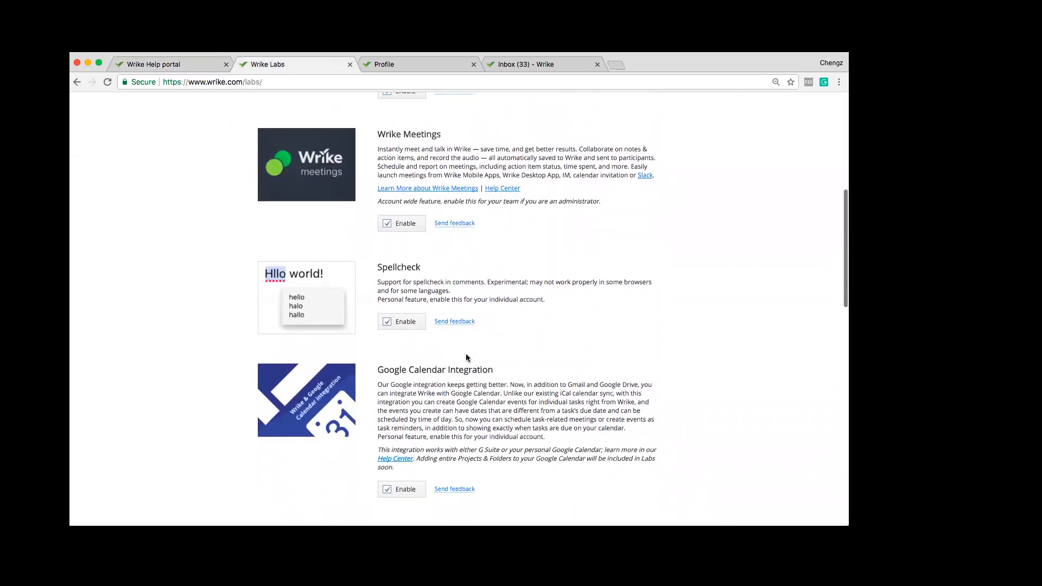
scroll(464, 357, down, 4)
scroll(467, 353, down, 3)
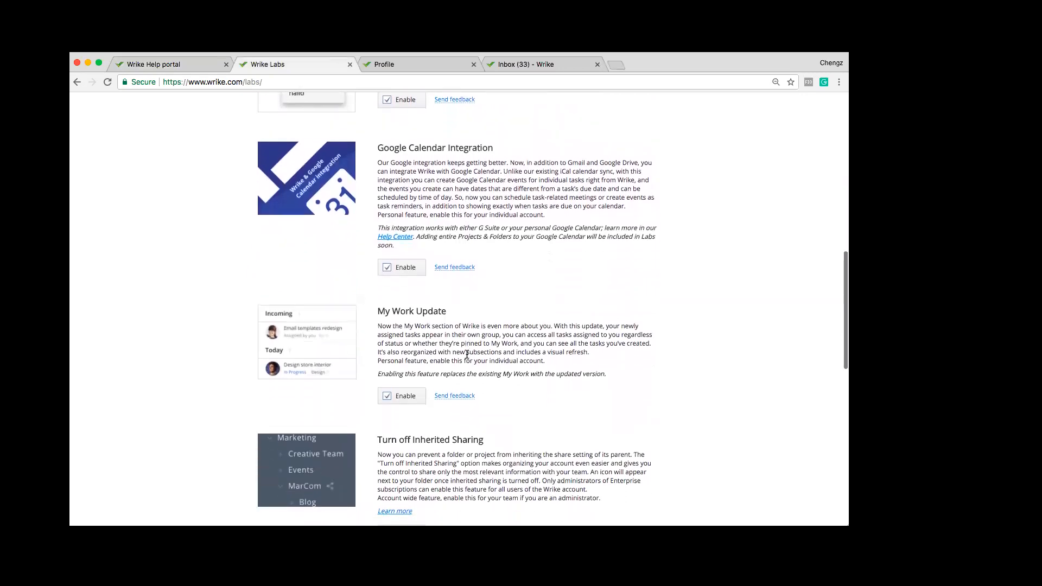
scroll(466, 358, down, 3)
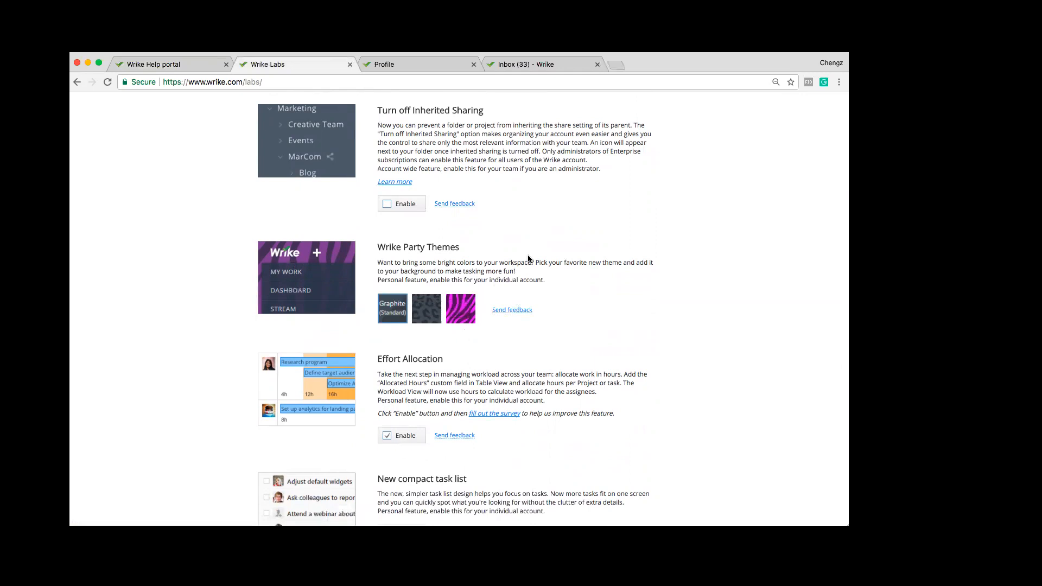
scroll(527, 259, up, 5)
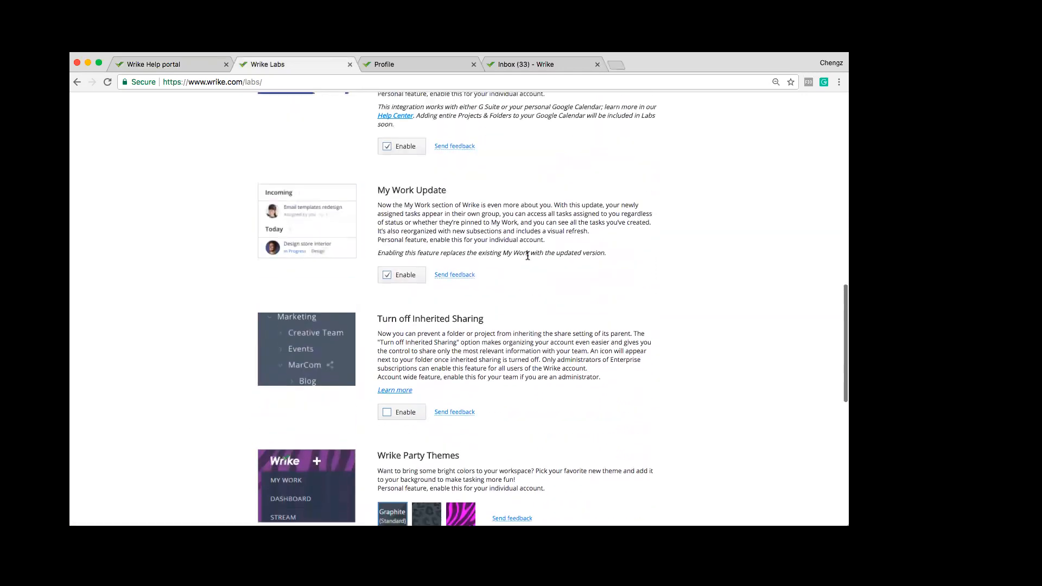
scroll(527, 255, up, 12)
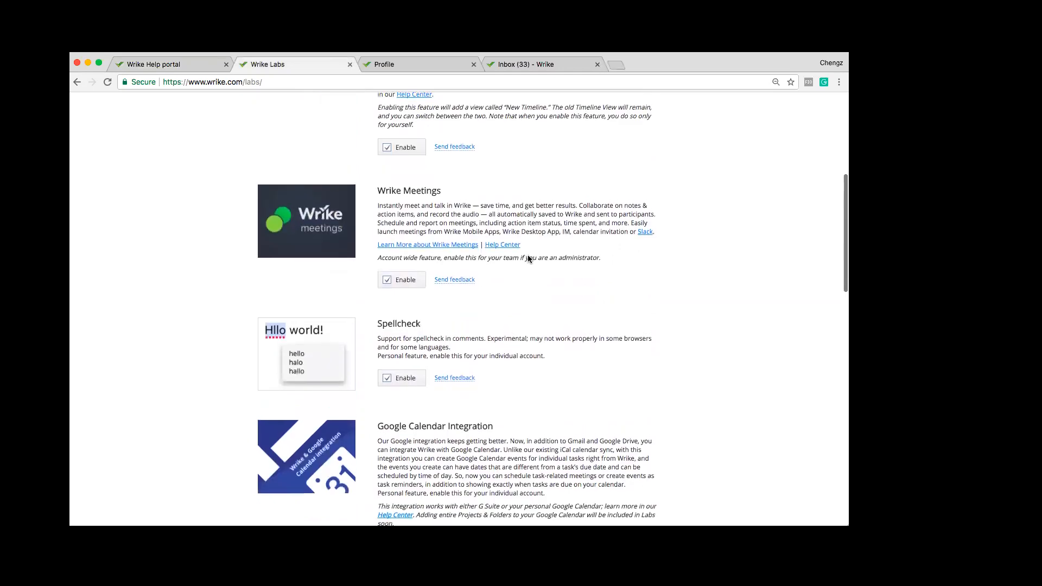
scroll(528, 259, up, 2)
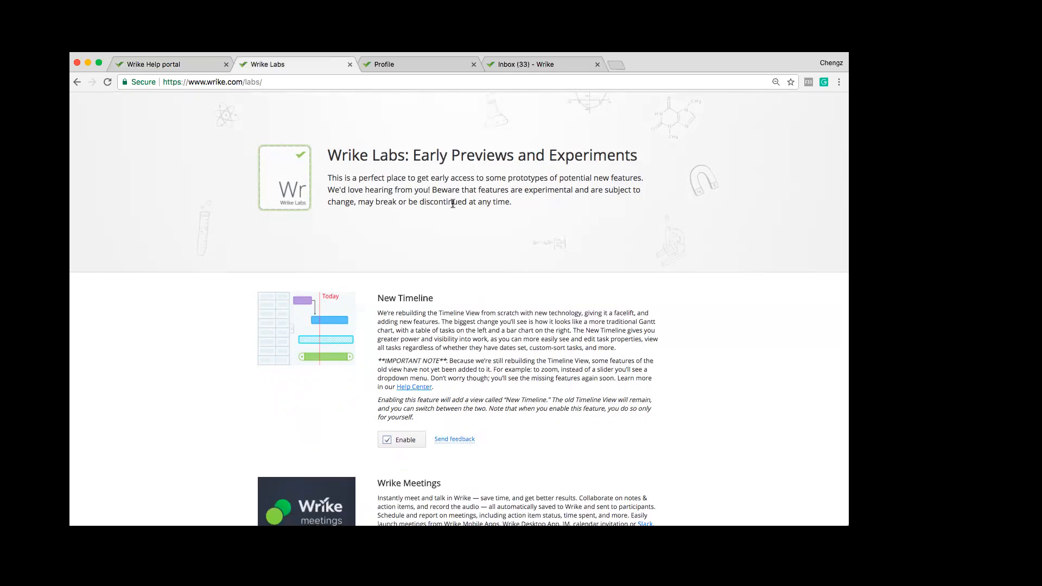
Examine the profile's email address settings, including notification addresses and the email options for task, project, and folder updates
click(395, 66)
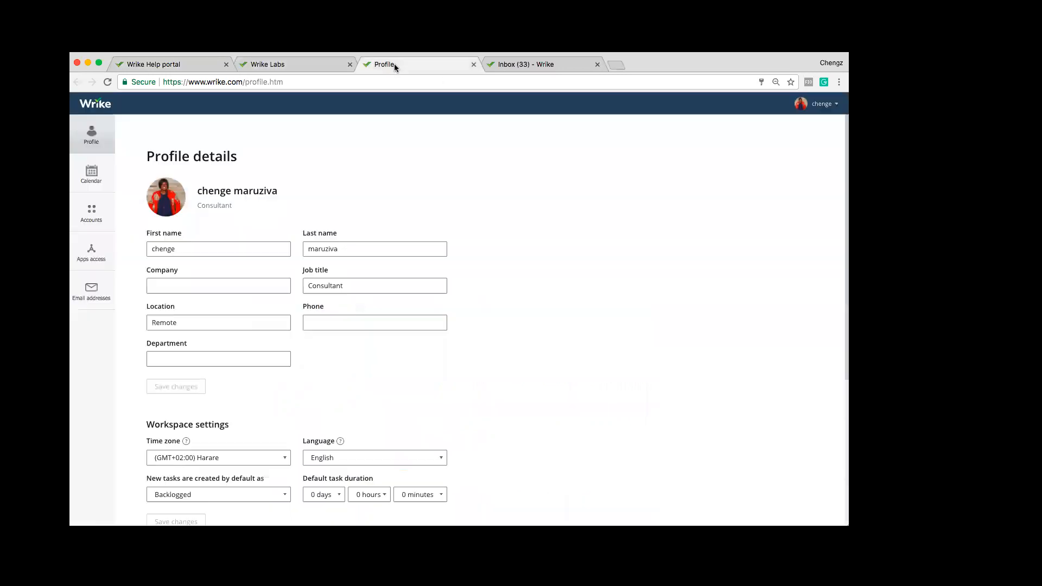
click(92, 301)
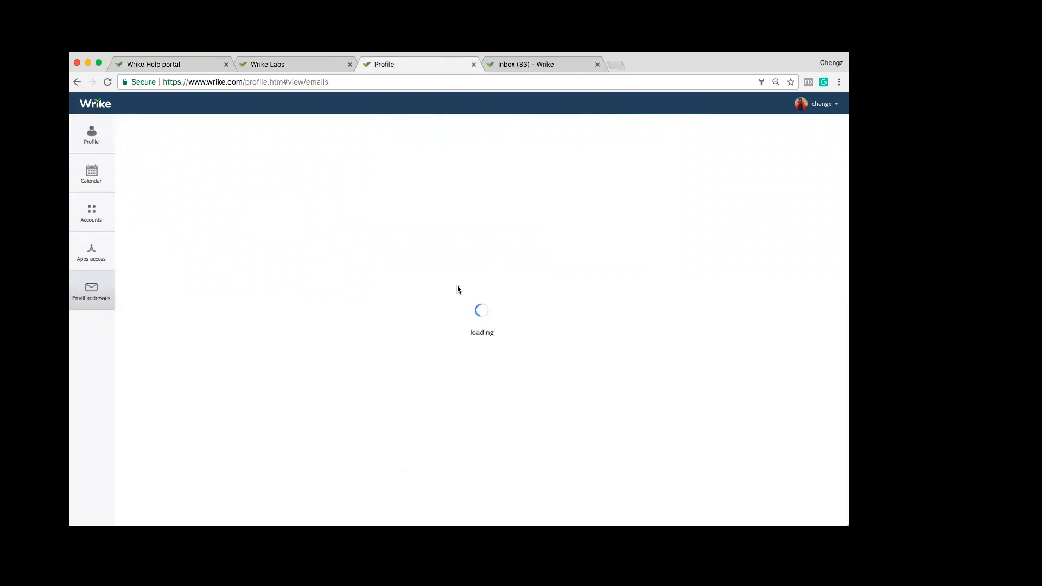
click(829, 104)
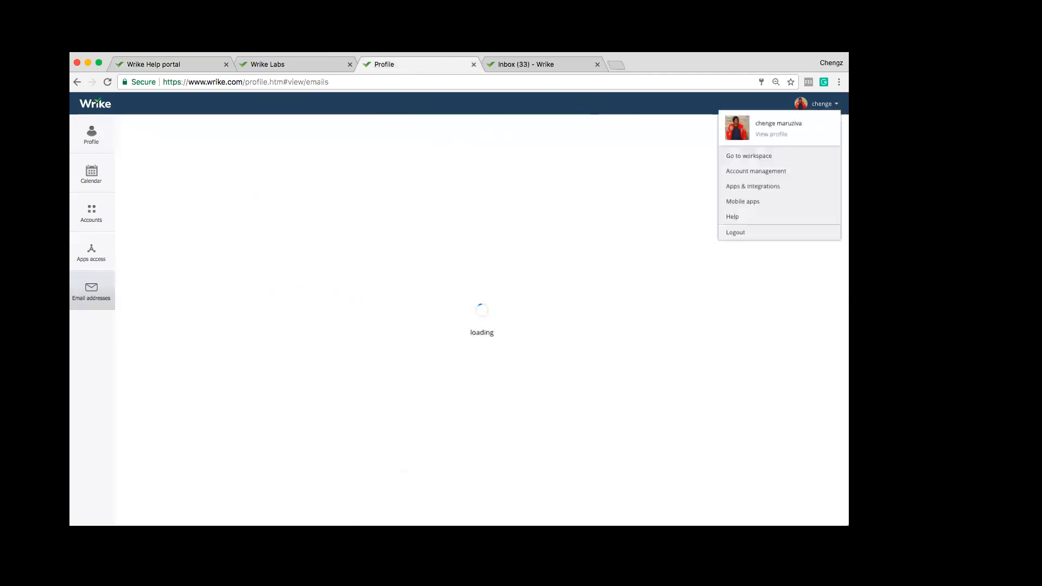
click(648, 309)
scroll(648, 307, down, 3)
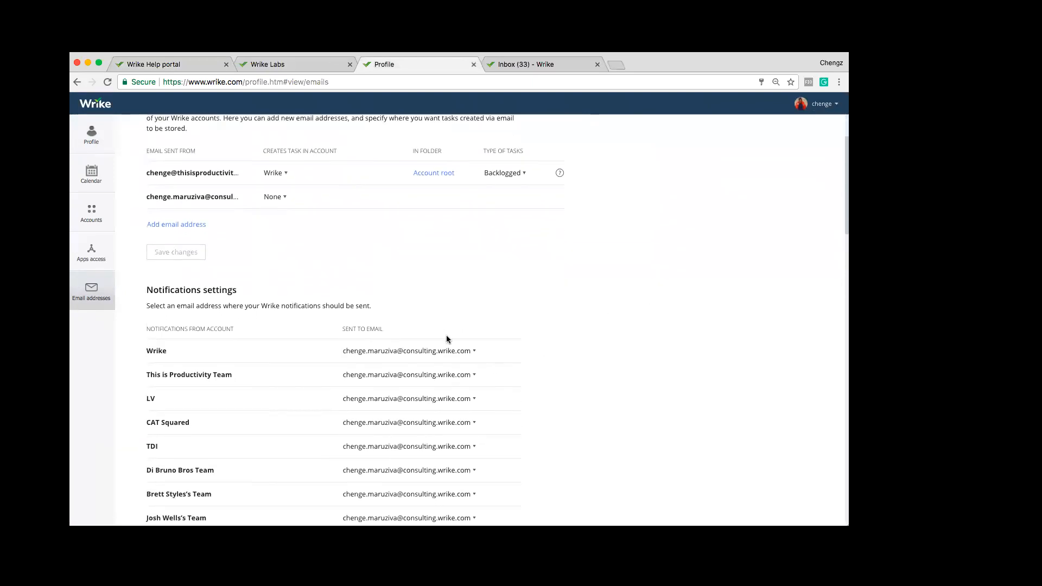
scroll(501, 361, down, 10)
scroll(501, 362, down, 15)
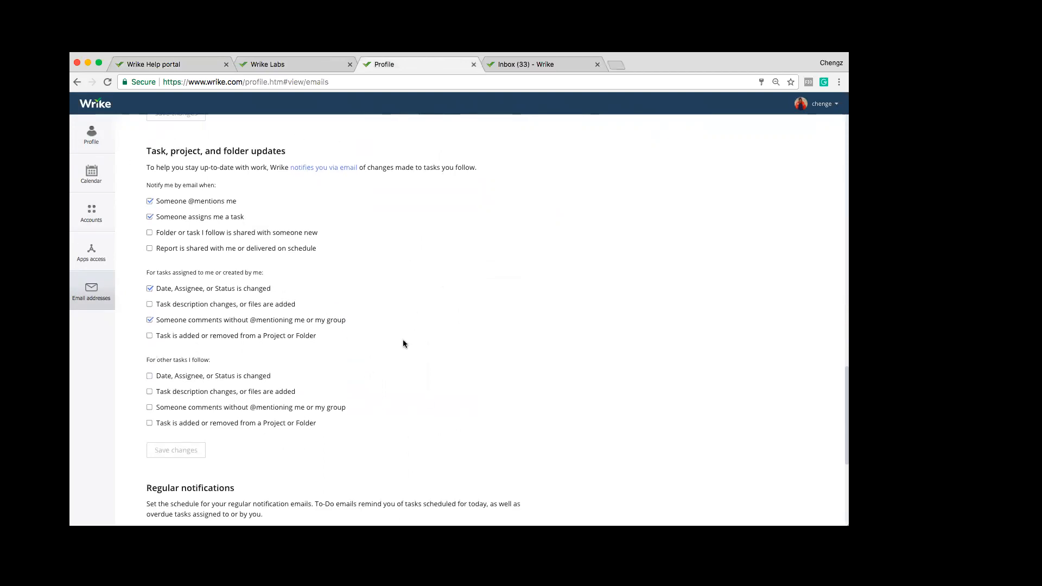
scroll(403, 342, down, 1)
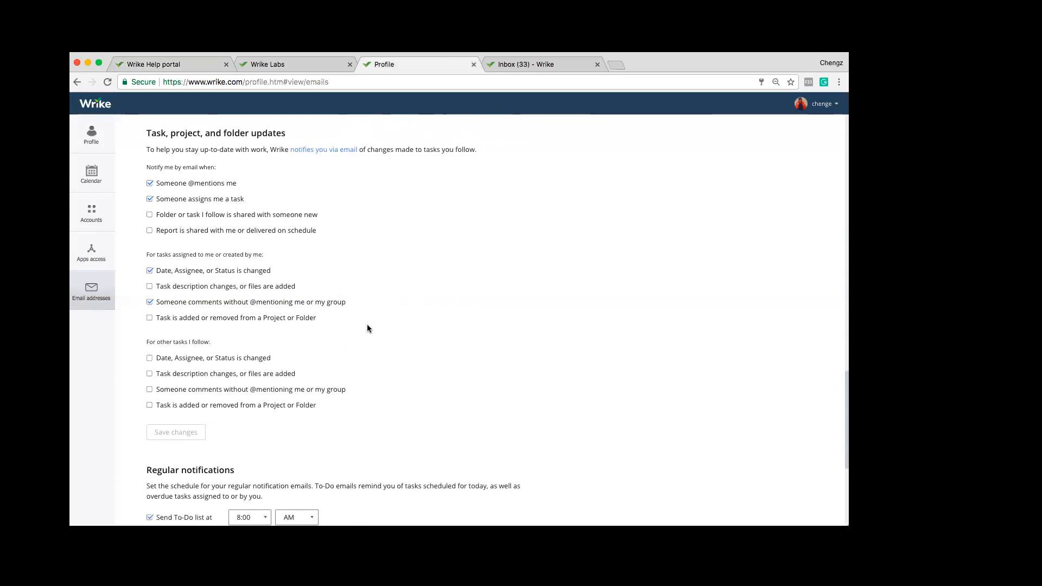
scroll(367, 329, up, 1)
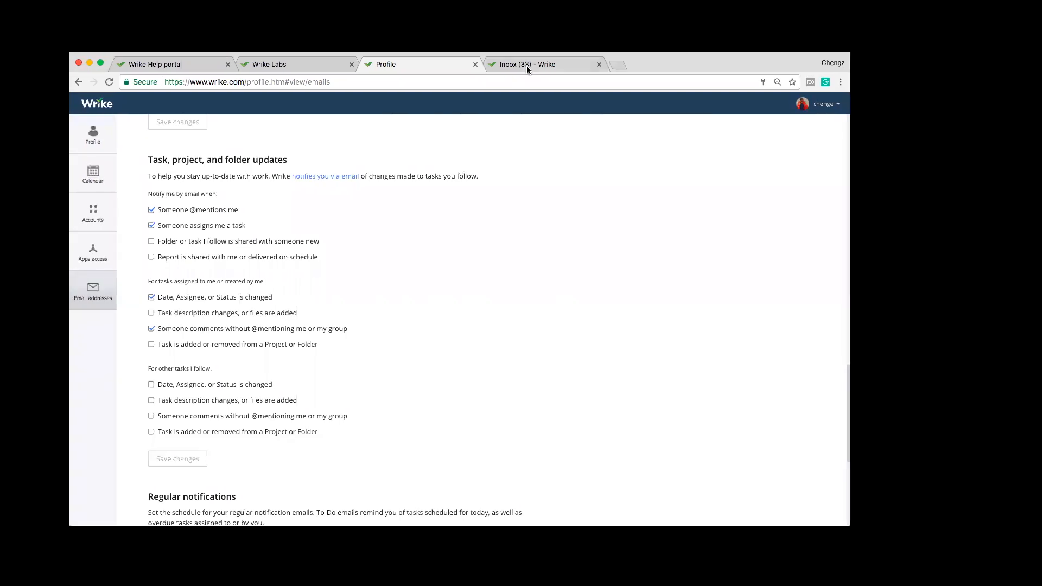
Switch to the Wrike workspace and view the task list and project creation form of the team containing 2. Unger Consumer
click(511, 64)
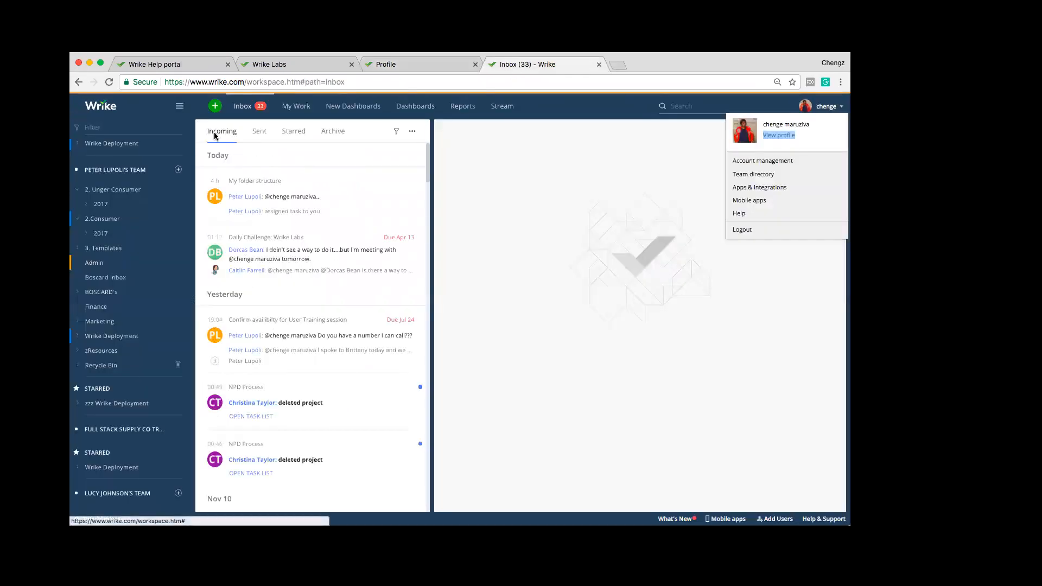
click(126, 172)
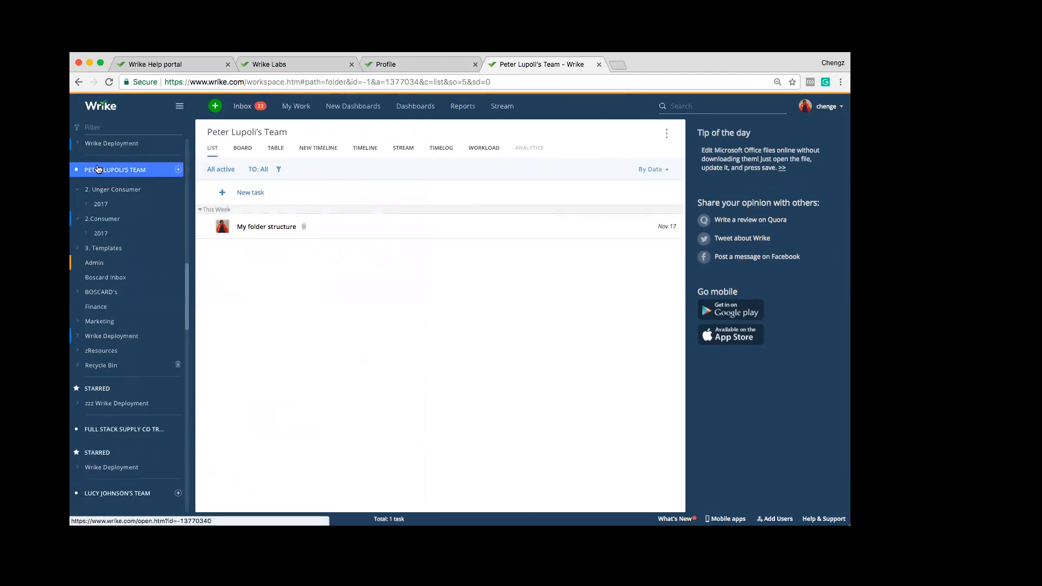
click(179, 171)
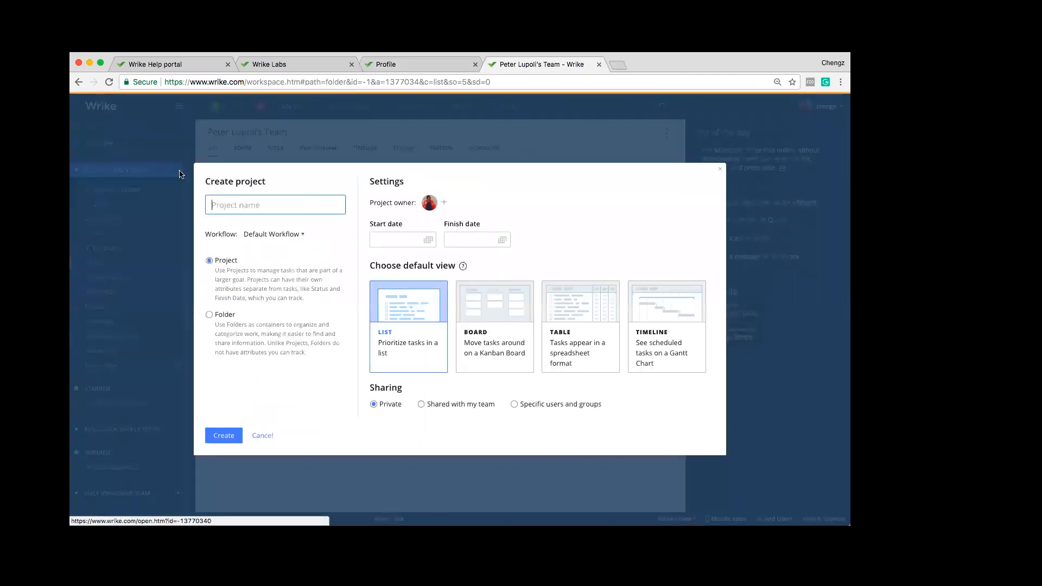
click(268, 437)
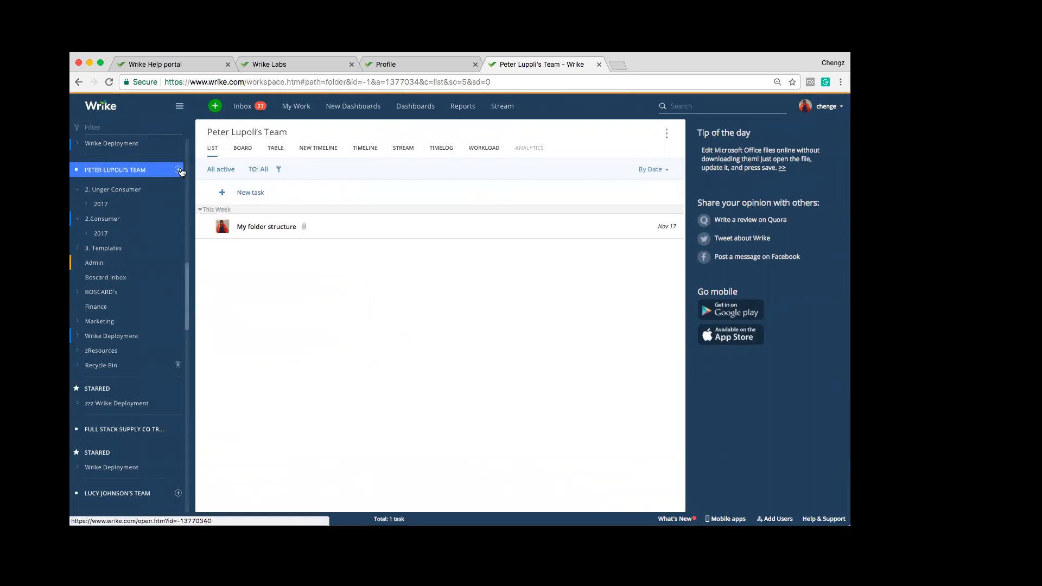
Create a folder rather than a project named "01. Test" in the team containing 2. Unger Consumer
click(179, 170)
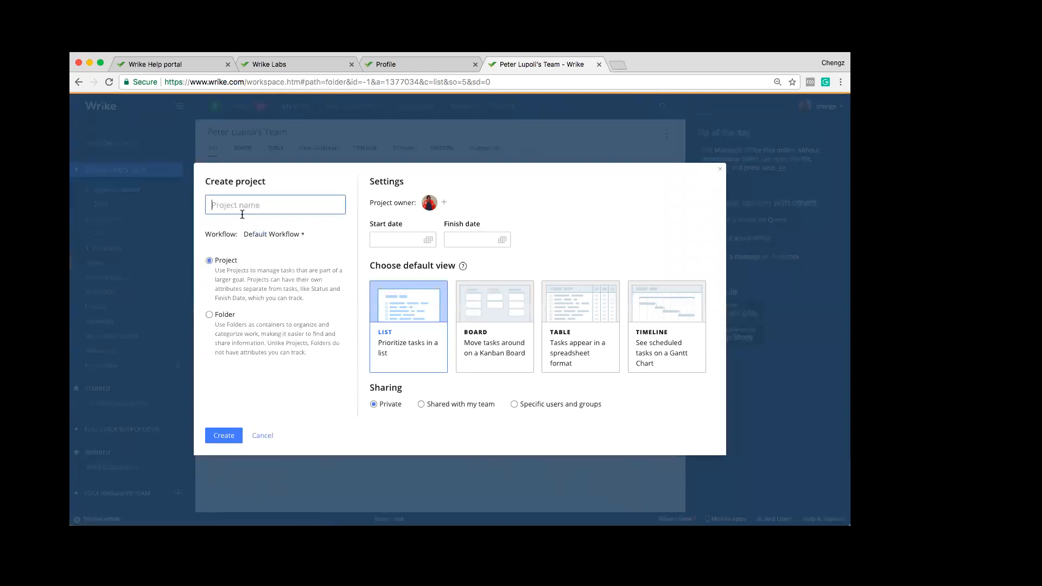
click(210, 314)
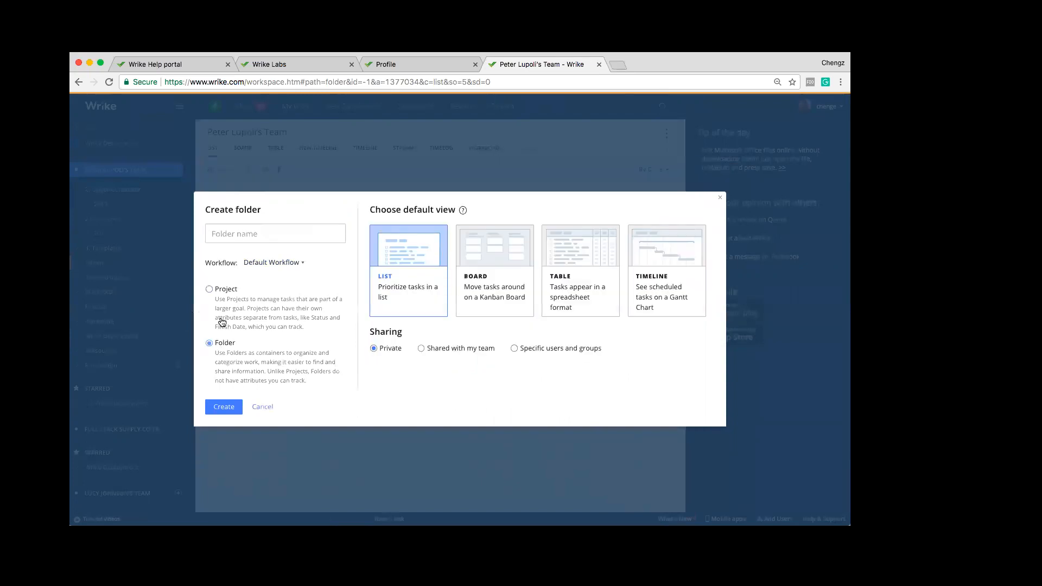
click(231, 293)
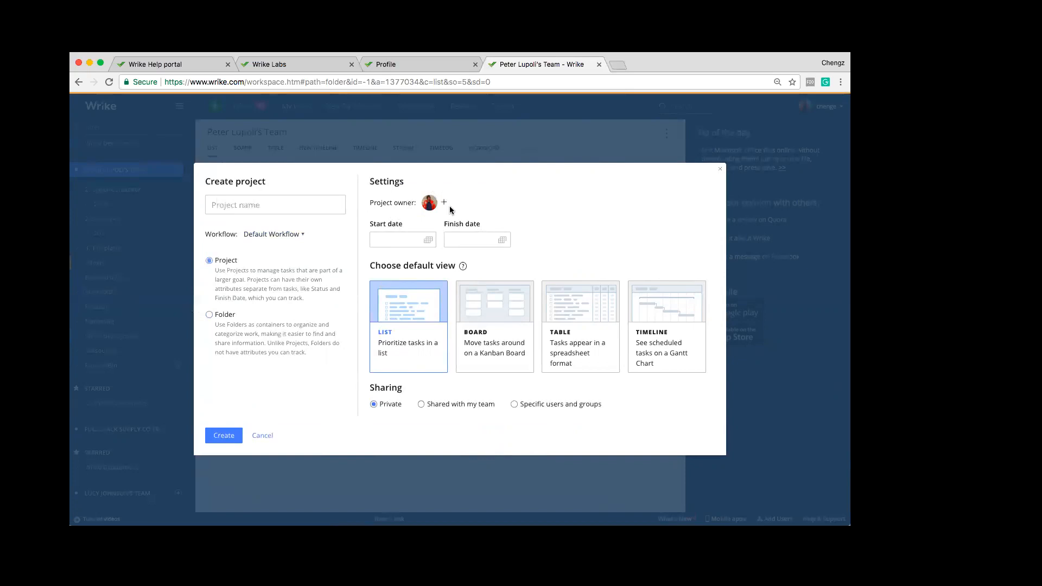
click(211, 315)
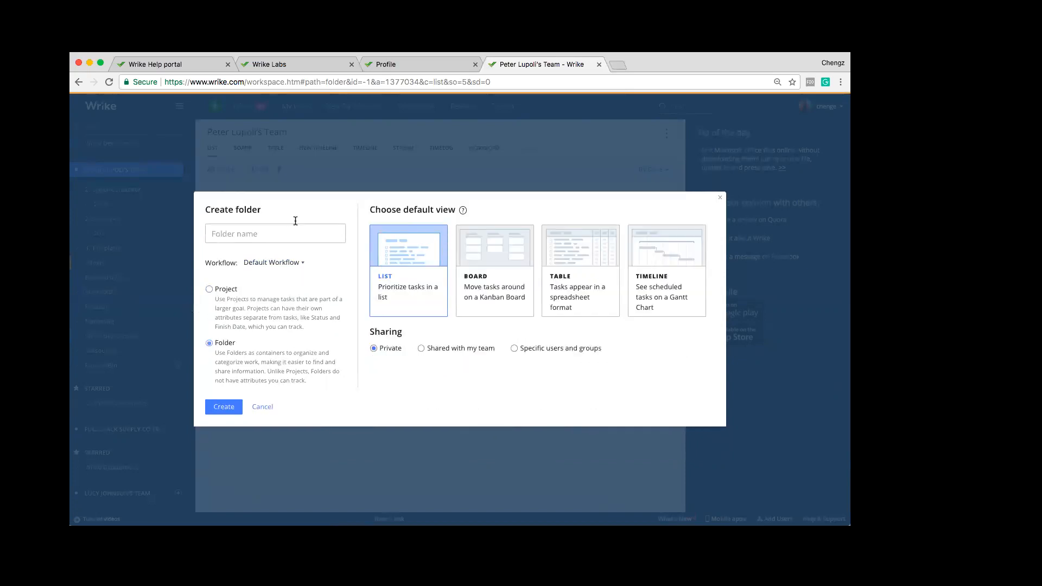
click(278, 232)
text(0)
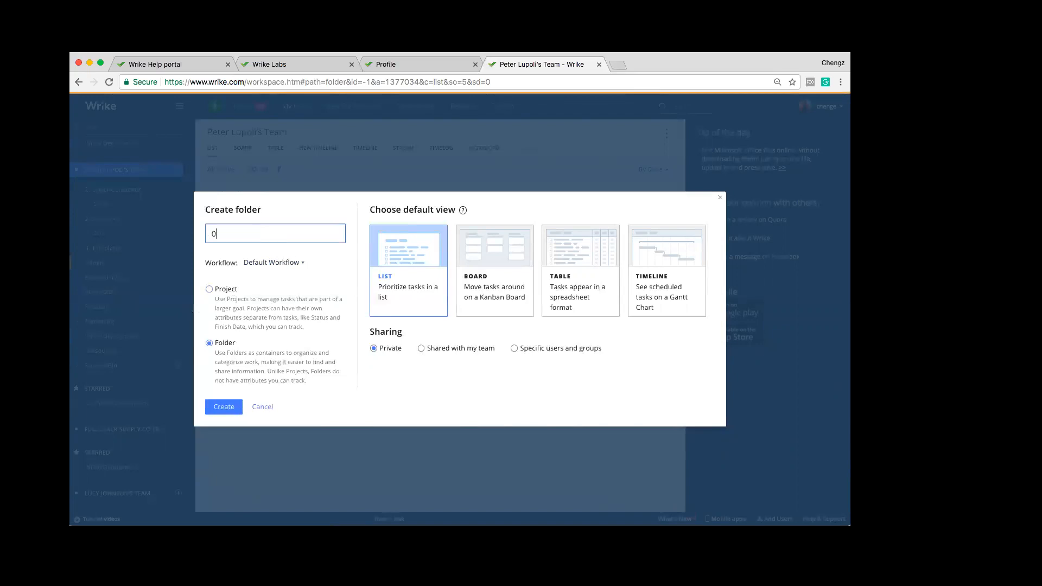
text(1. Test)
click(230, 412)
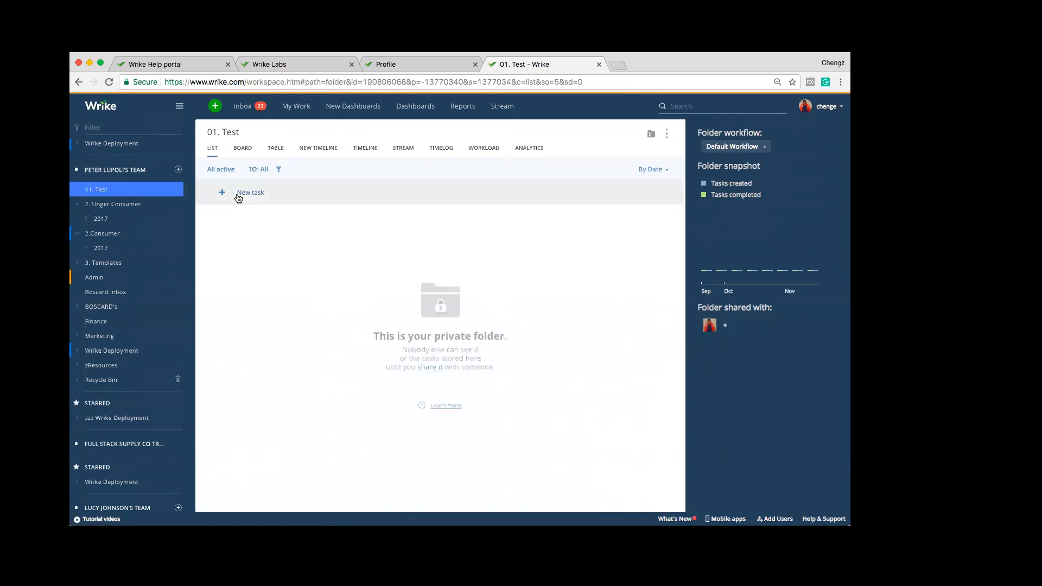
Add a new task titled "Review reports" to the 01. Test folder
click(229, 194)
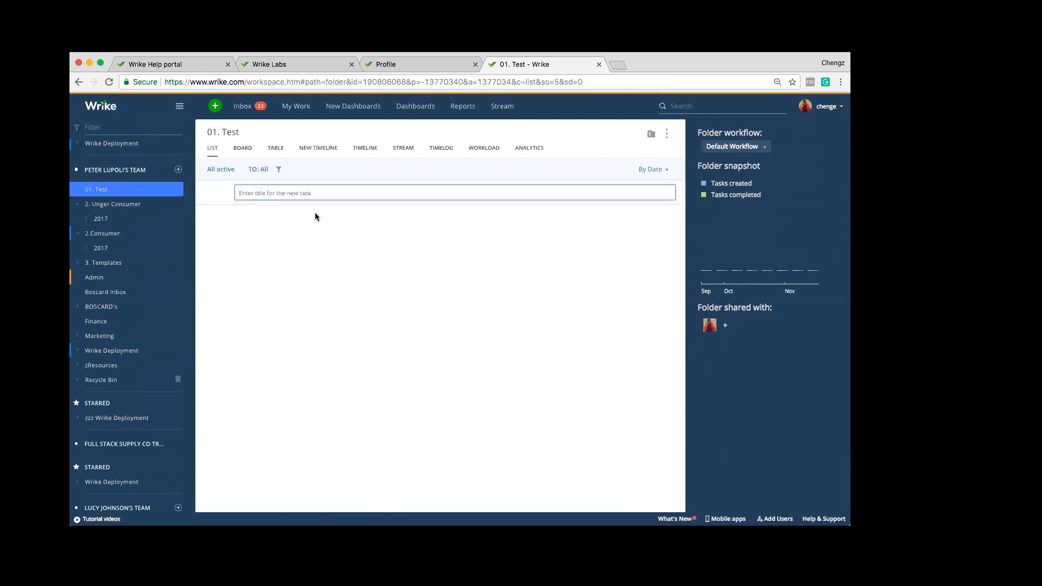
click(335, 278)
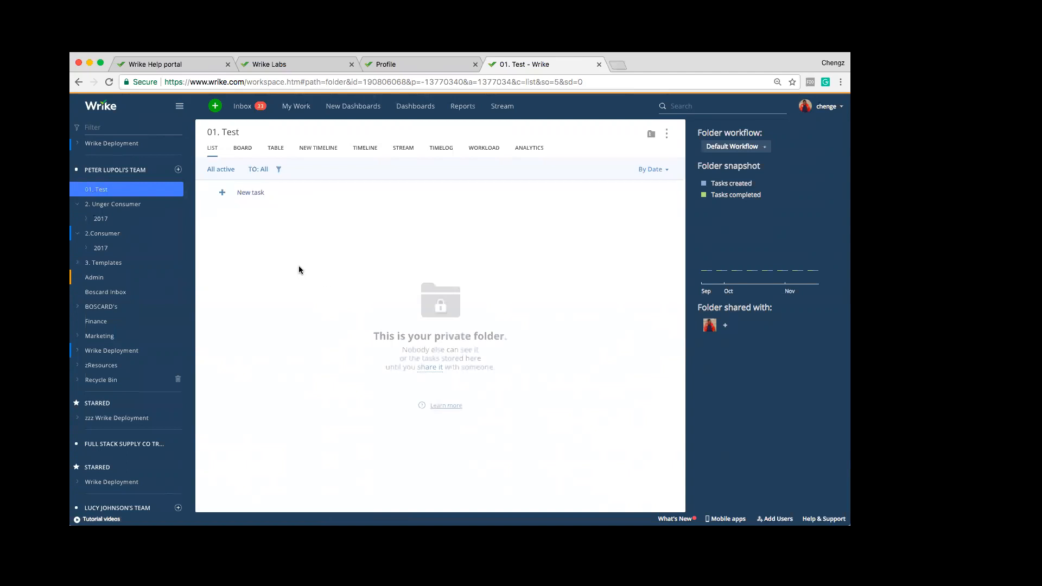
click(222, 194)
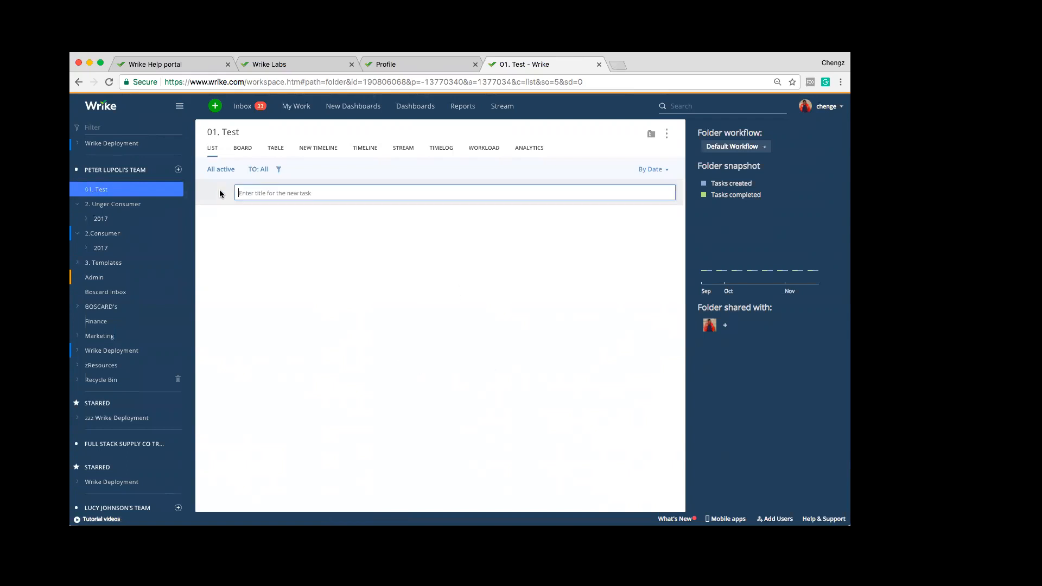
text(Rev)
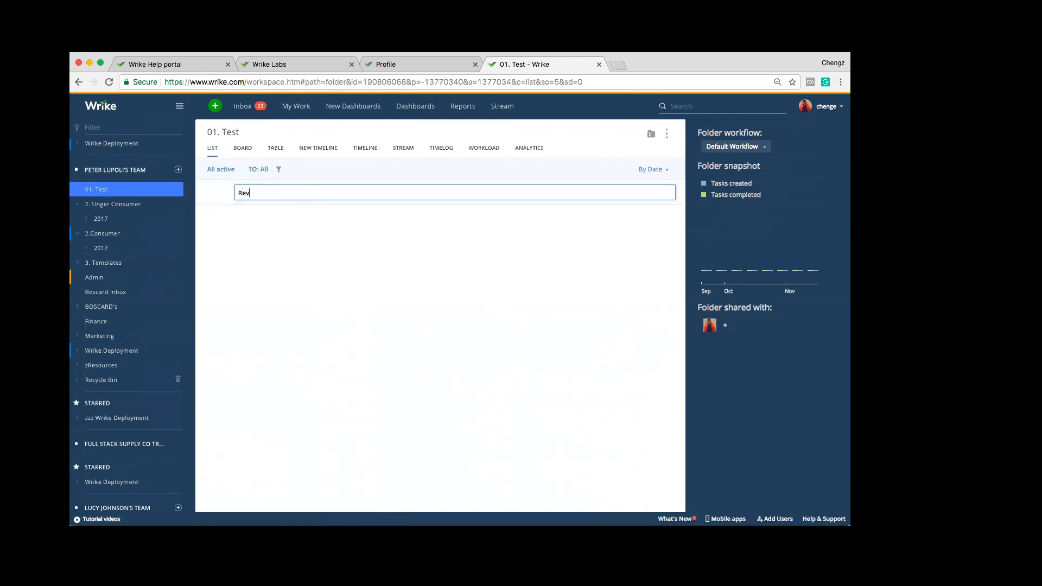
text(iew reports)
key(Return)
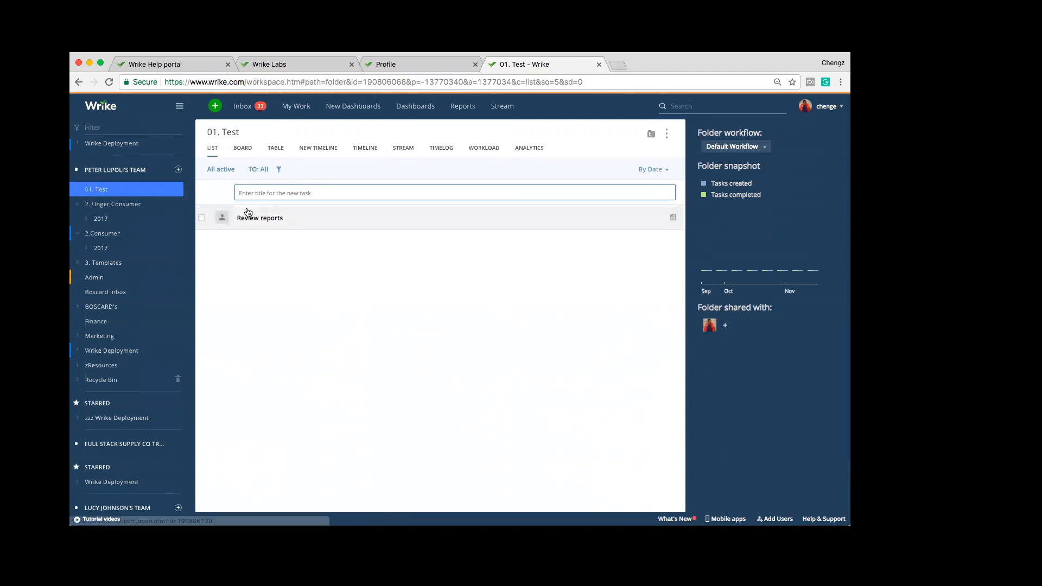
Collapse the folder navigation, open the Review reports task, and widen its details view
click(179, 106)
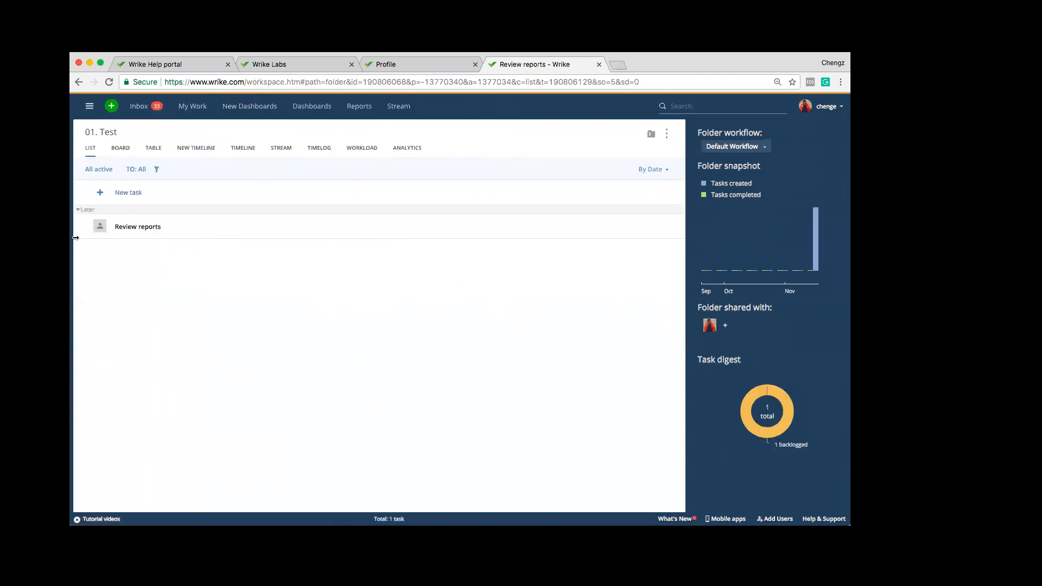
click(140, 227)
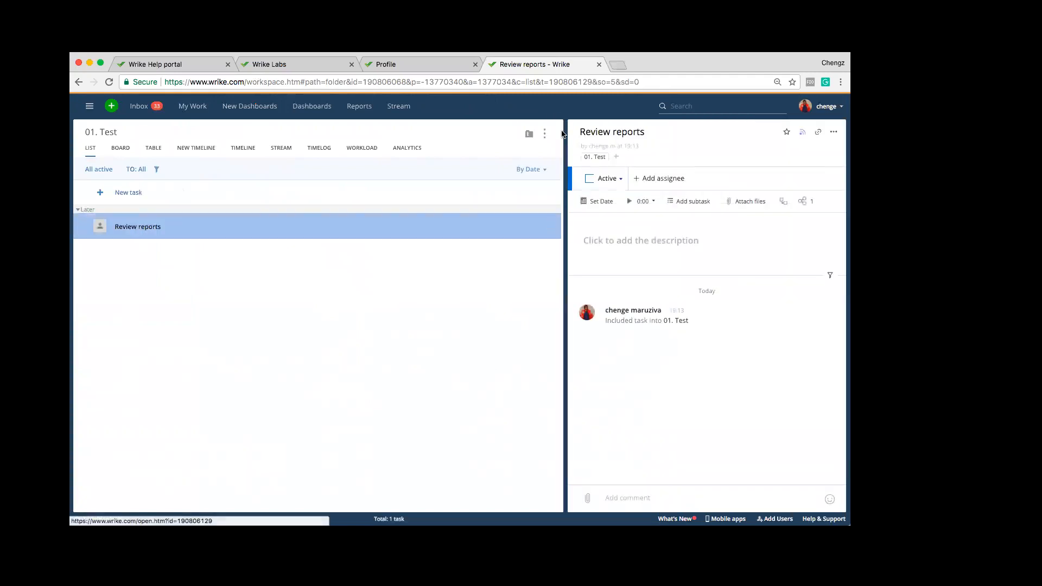
drag(564, 130, 401, 142)
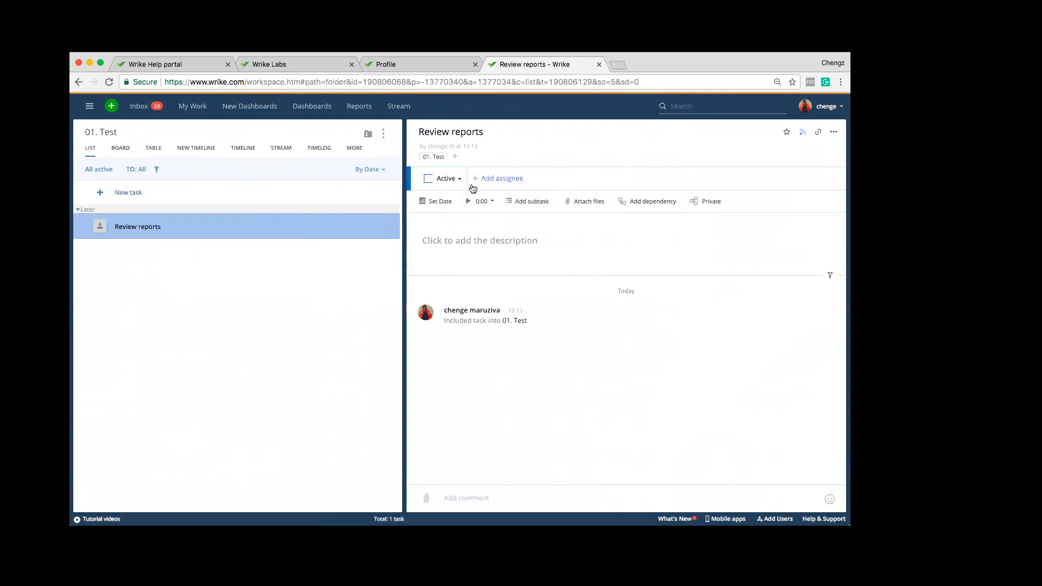
Assign the Review reports task to yourself, remove that assignee, and assign the task to yourself again
click(502, 180)
click(503, 200)
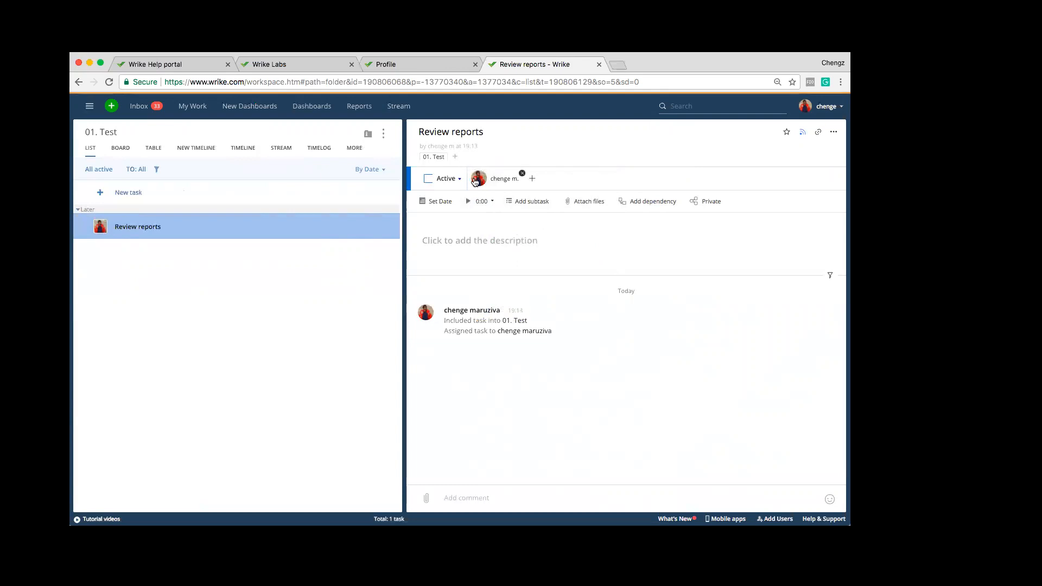
click(521, 175)
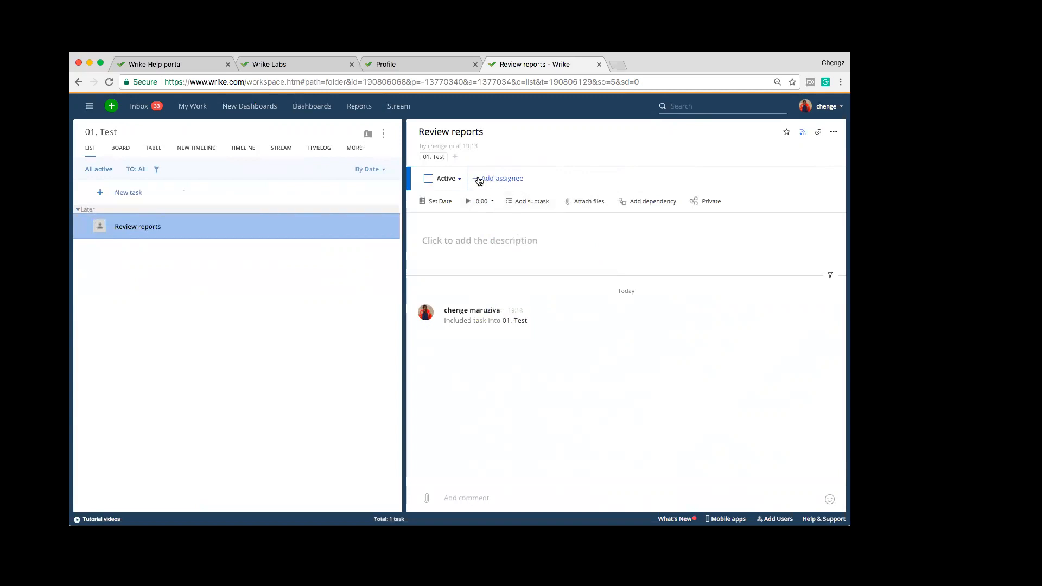
click(479, 179)
click(507, 196)
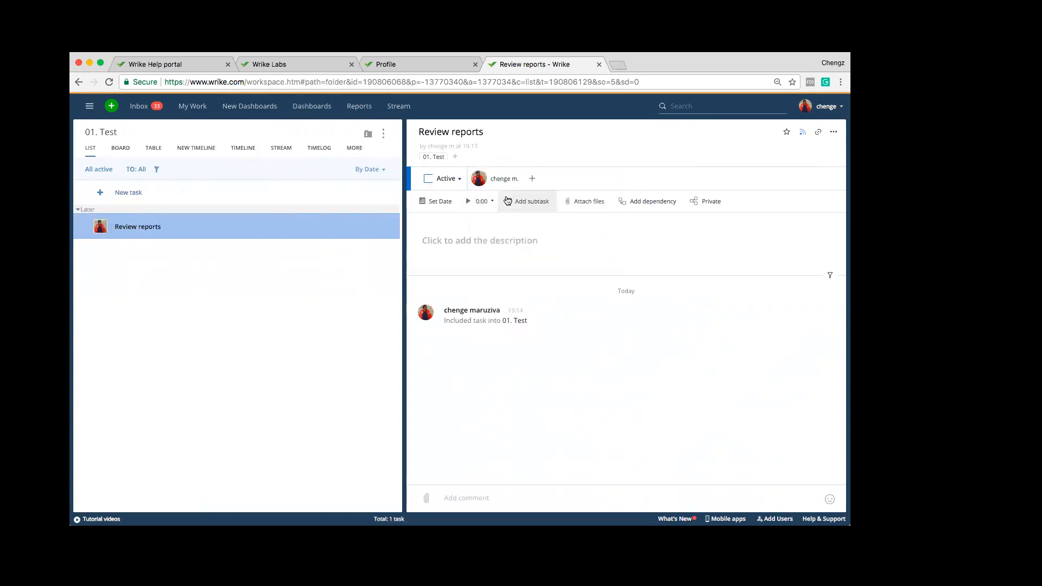
click(533, 180)
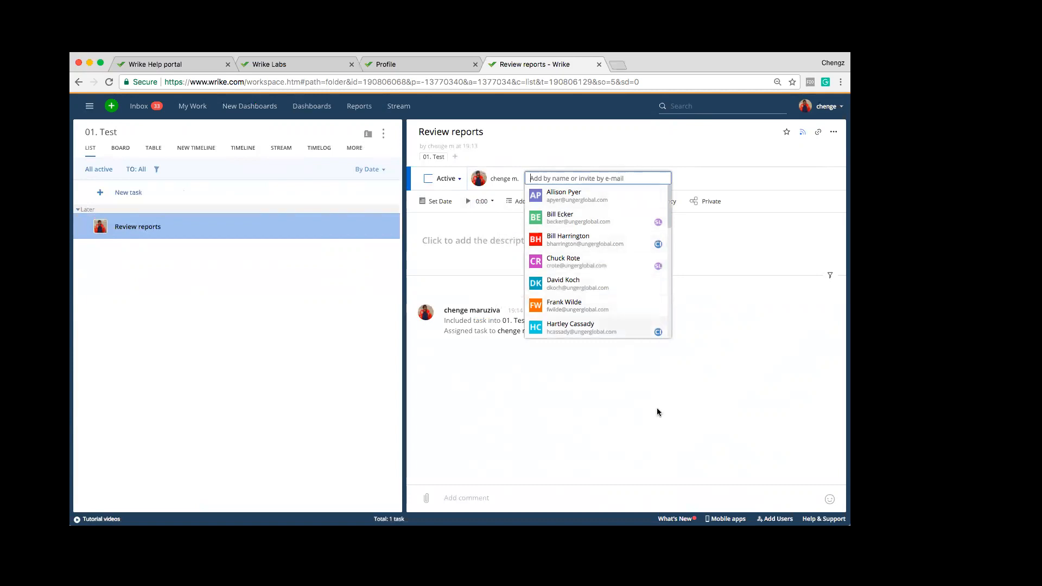
click(686, 391)
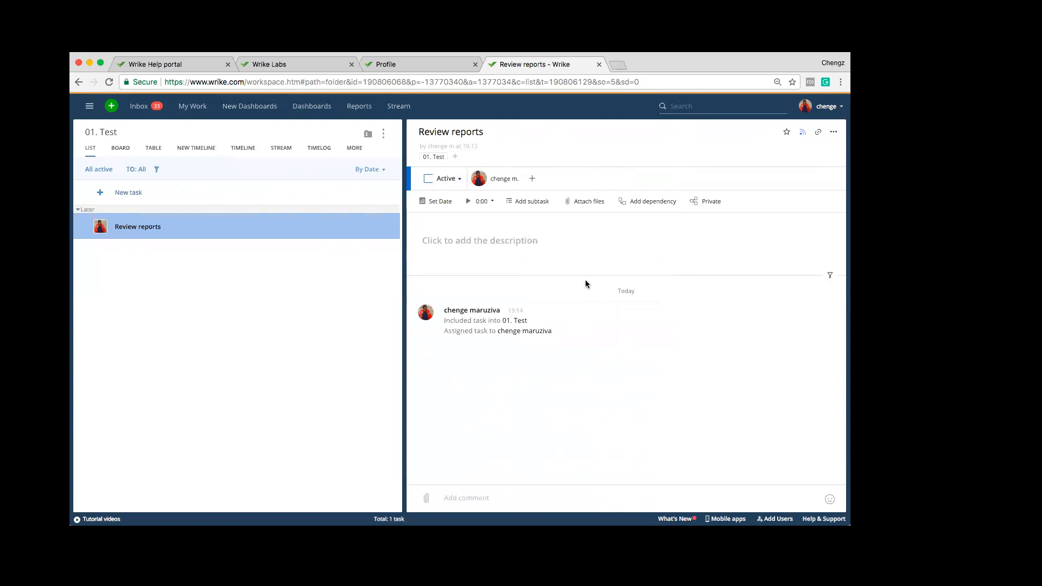
Add a subtask titled "Review previous quarter reports" to the Review reports task
click(524, 201)
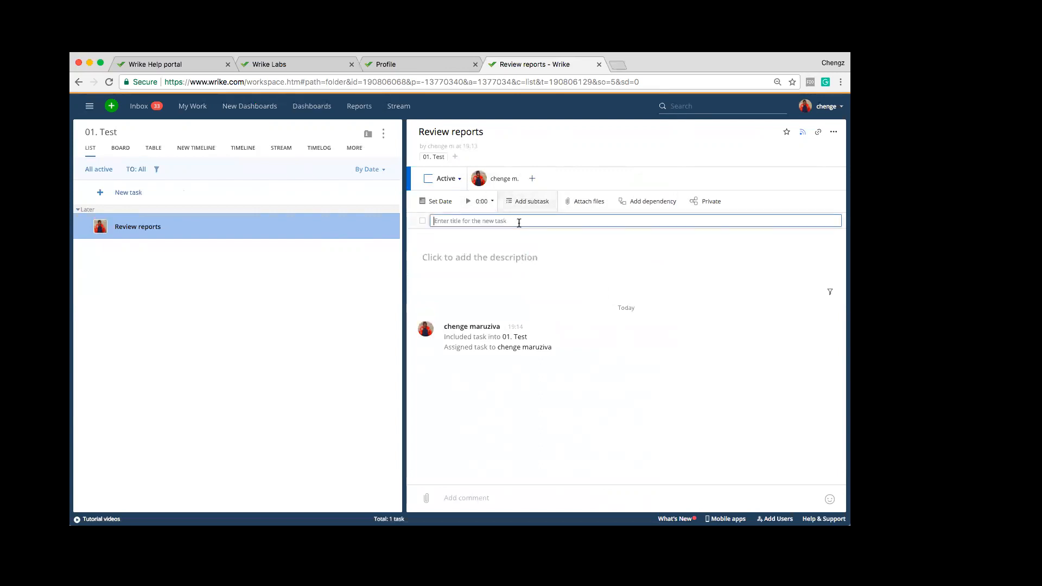
text(Review previous quater reports)
click(497, 220)
text(r)
key(Return)
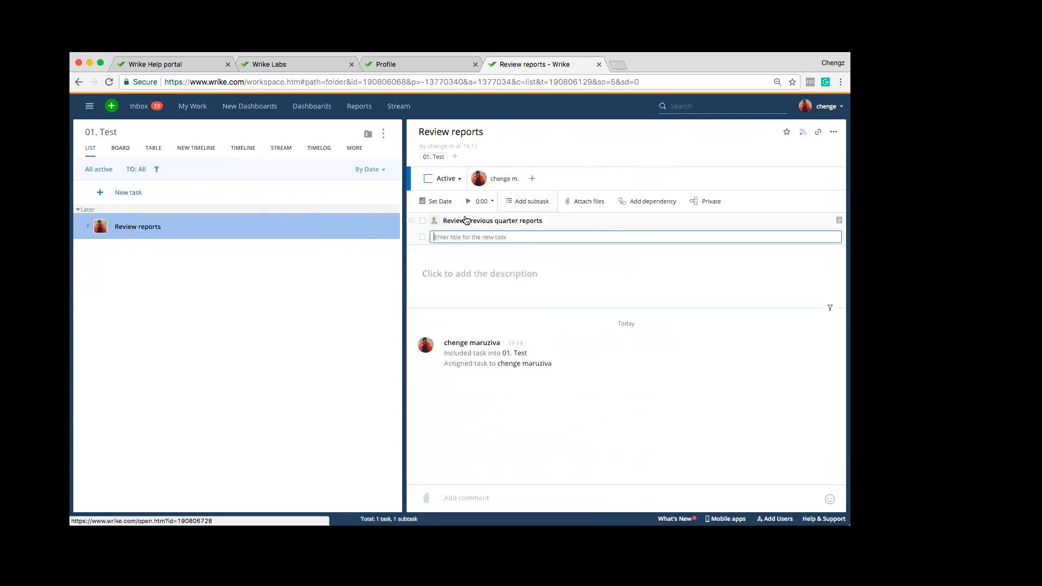
Assign the Review previous quarter reports subtask to a teammate by searching for "pet"
click(436, 222)
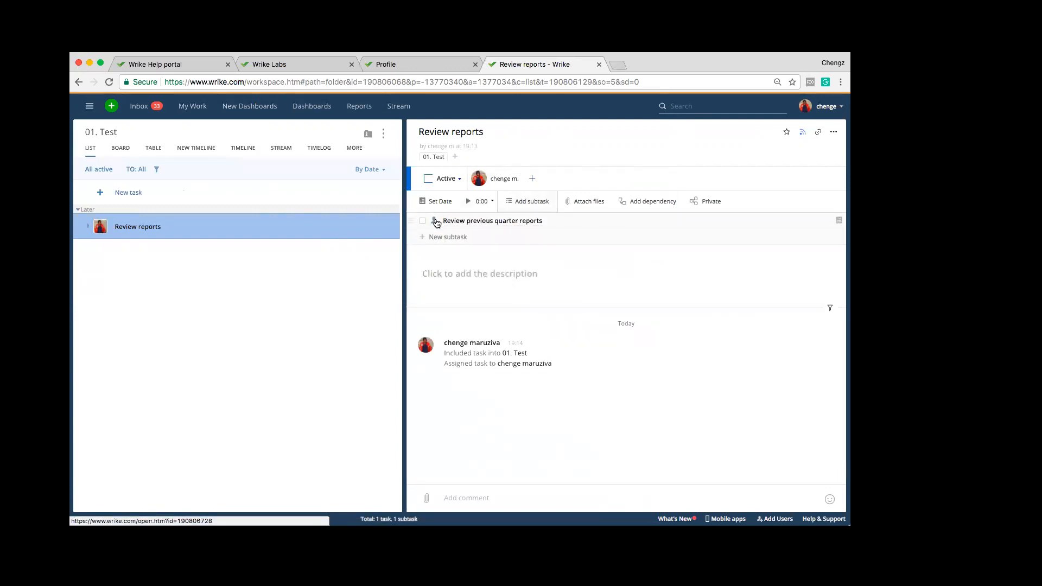
click(434, 221)
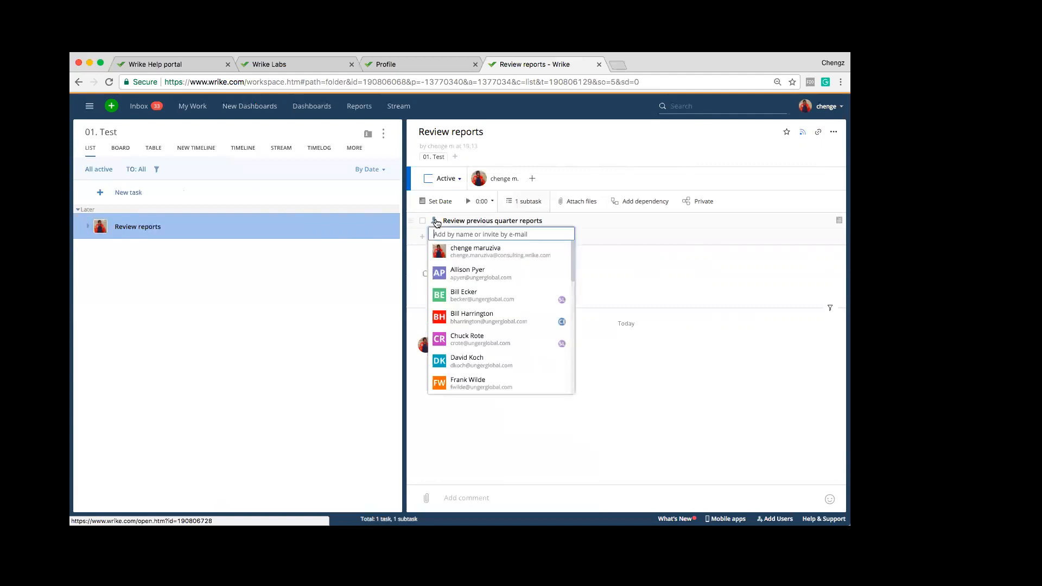
text(pet)
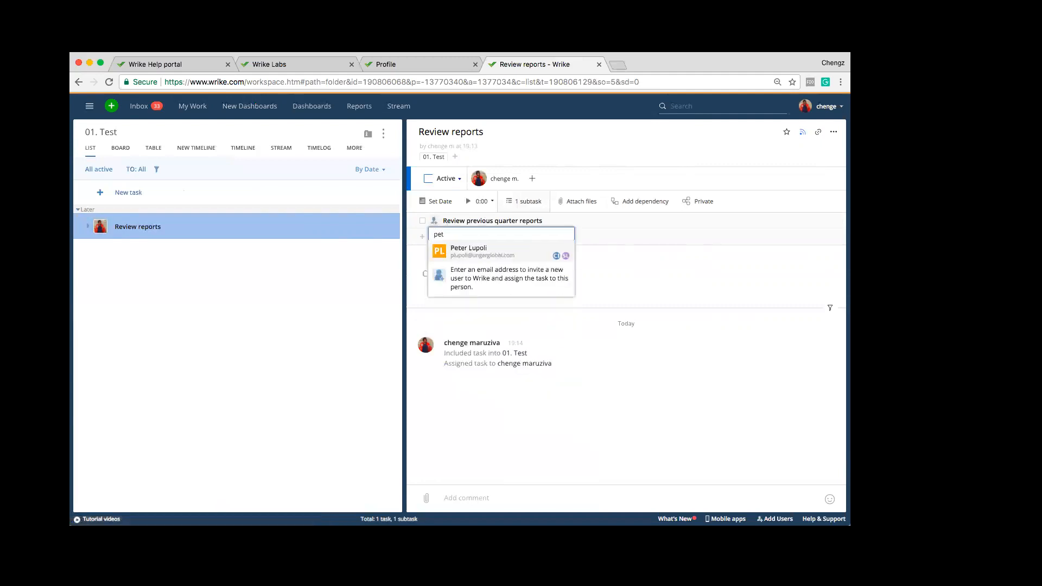
click(476, 252)
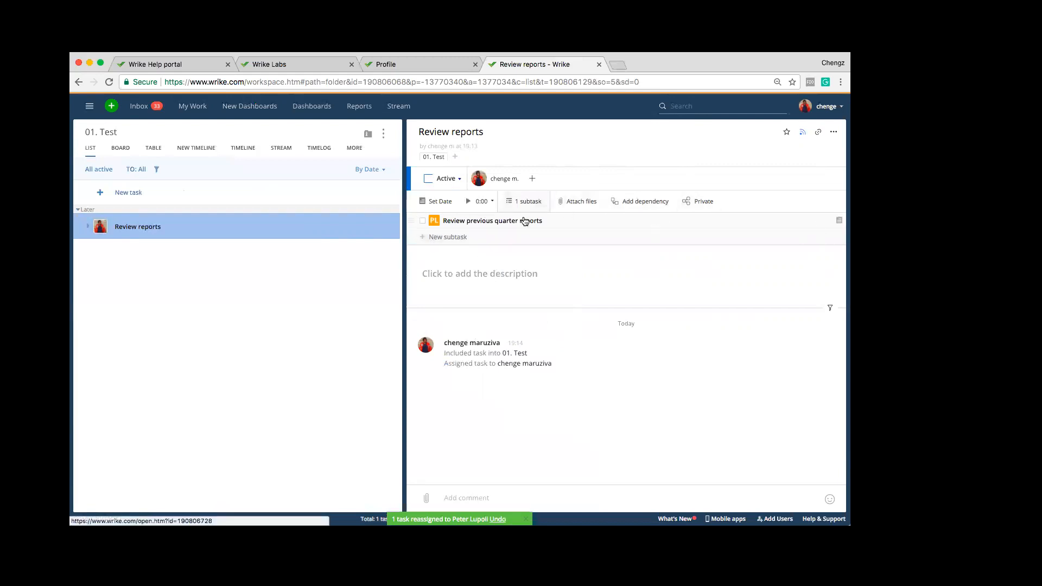
Schedule the Review reports task for the single day 11/21/2017
click(426, 202)
click(519, 394)
click(459, 396)
click(458, 396)
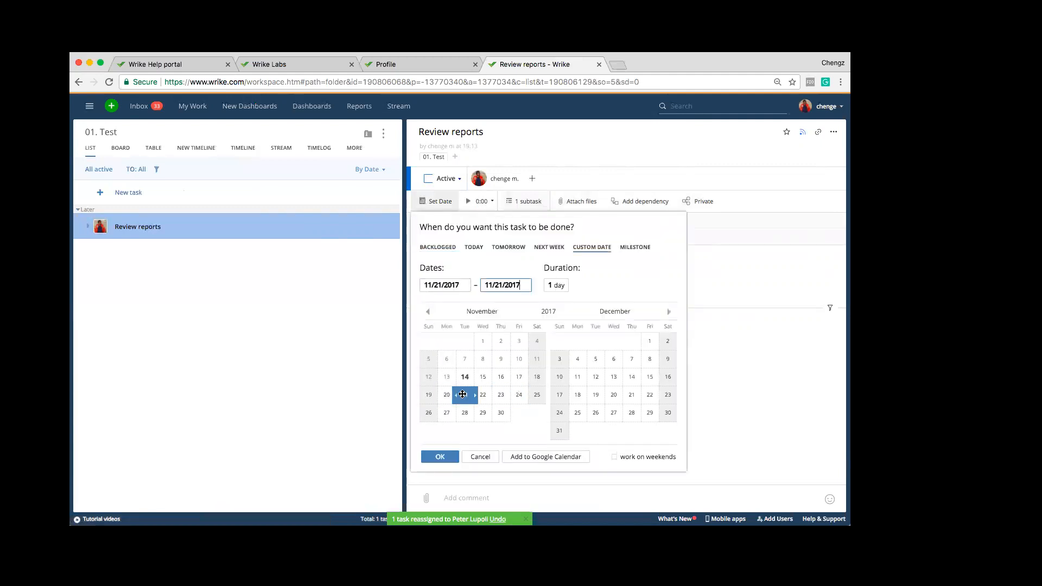
click(440, 458)
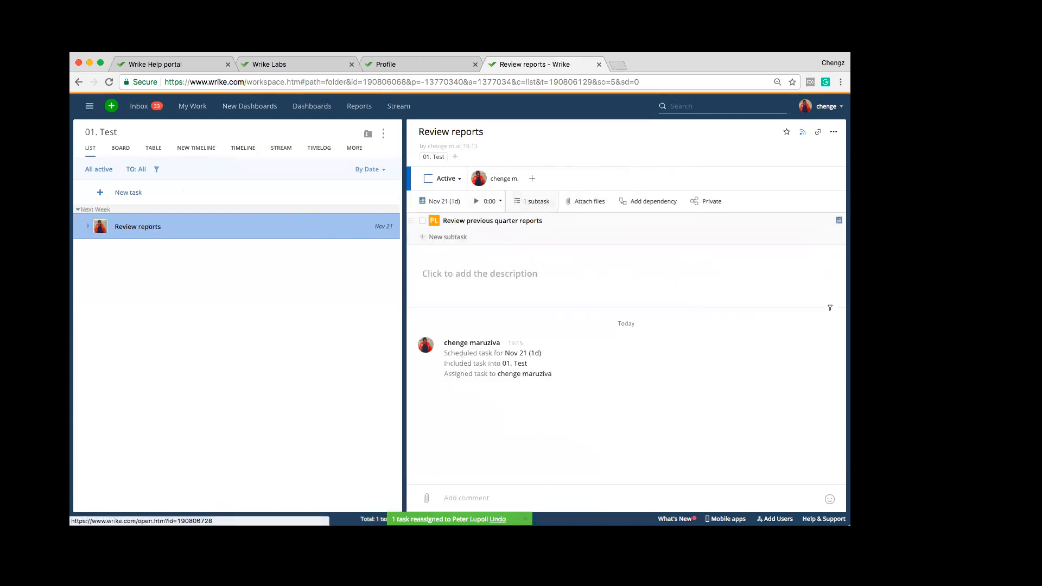
Set the Review previous quarter reports subtask's date to Nov 16 and dismiss the date alignment suggestion without applying it
click(839, 221)
click(643, 257)
click(584, 337)
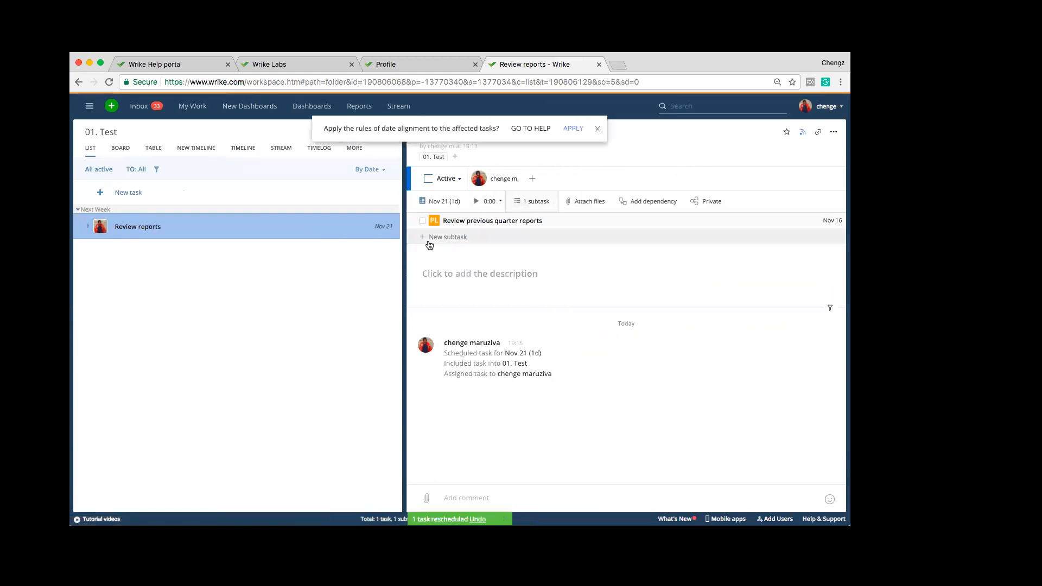
click(597, 129)
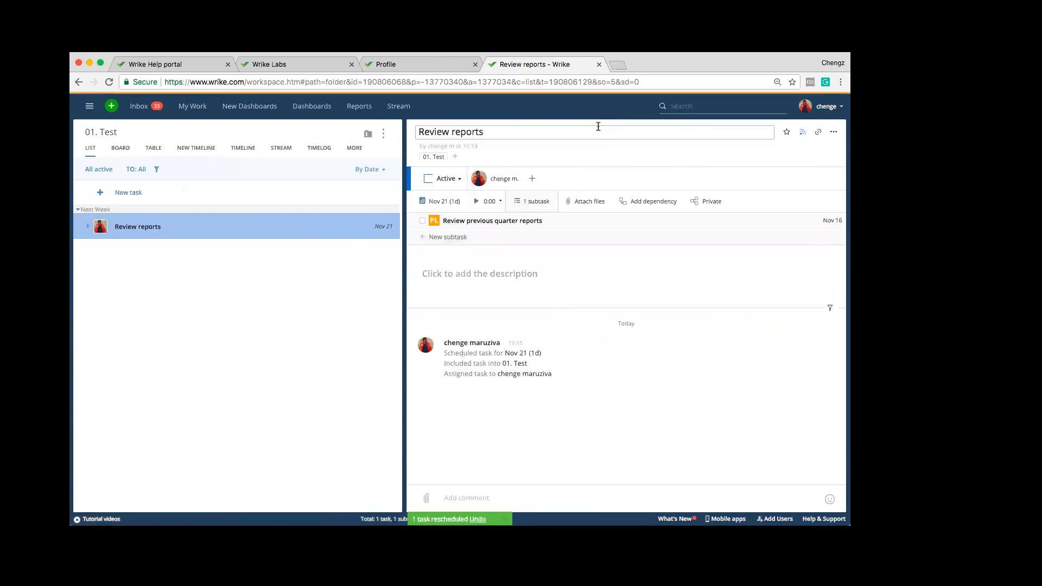
Add a checklist with three items reading "test" to the Review reports task's description
click(423, 238)
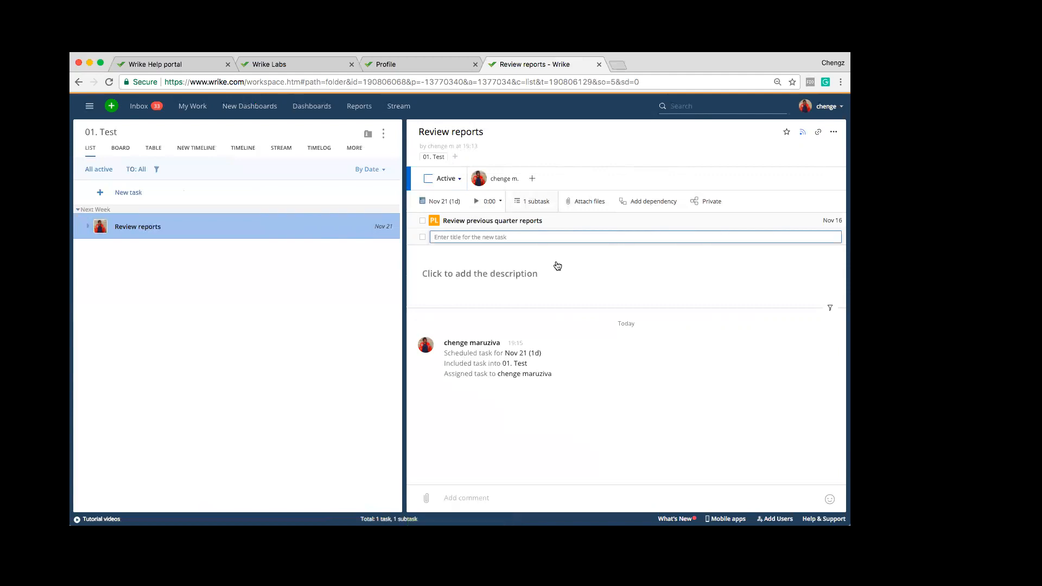
click(486, 268)
click(511, 255)
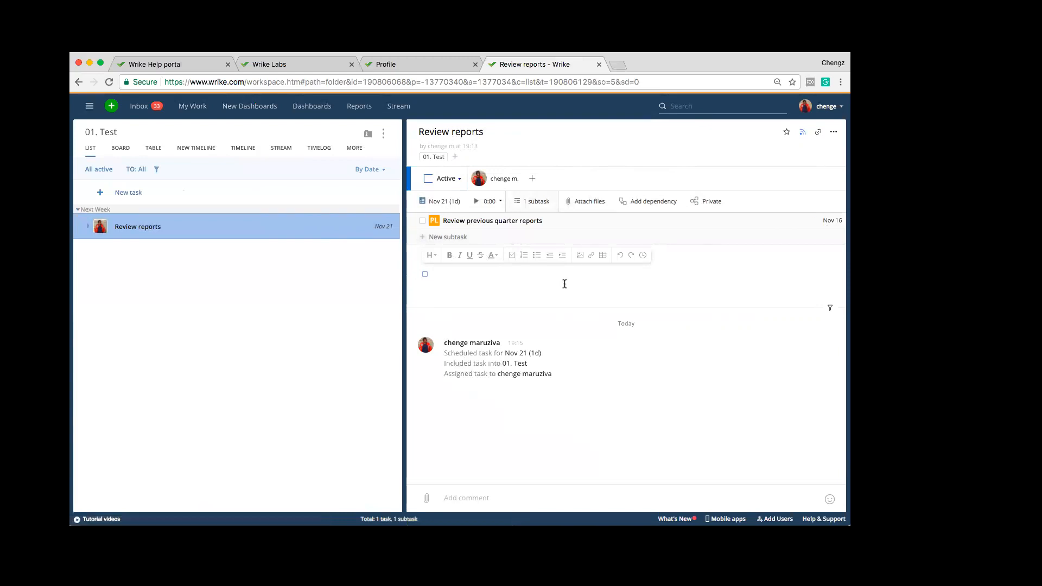
text(test)
key(Return)
text(test)
key(Return)
text(test)
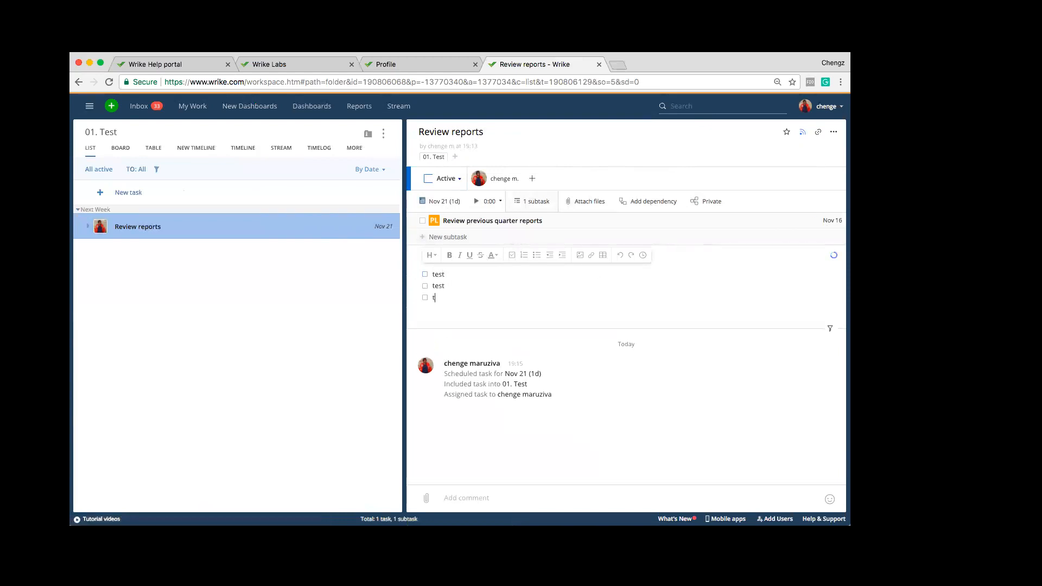
key(Return)
Mark all three "test" checklist items in the description as done and leave the description editor
click(425, 274)
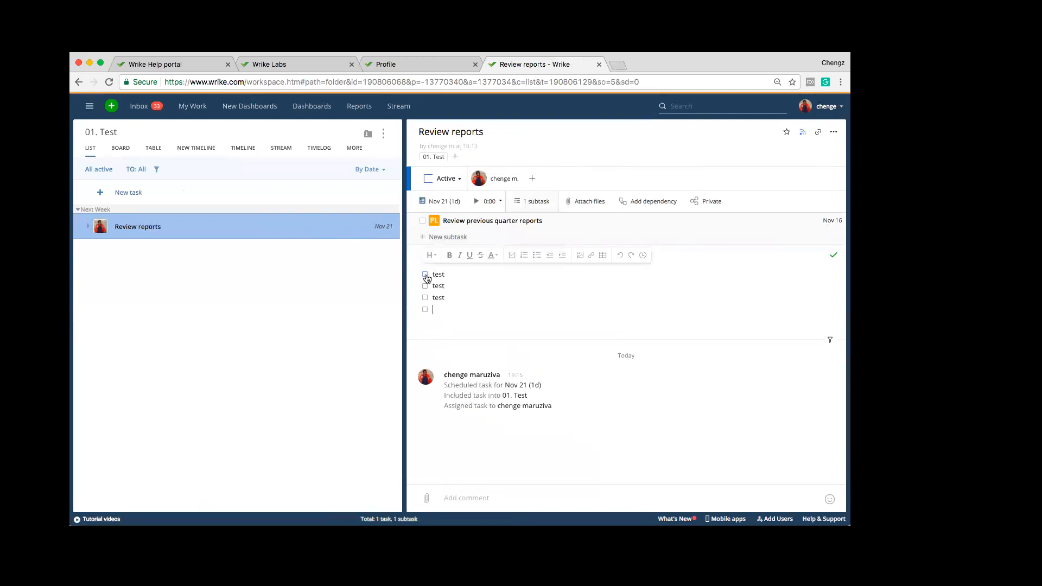
click(426, 286)
click(425, 298)
click(623, 337)
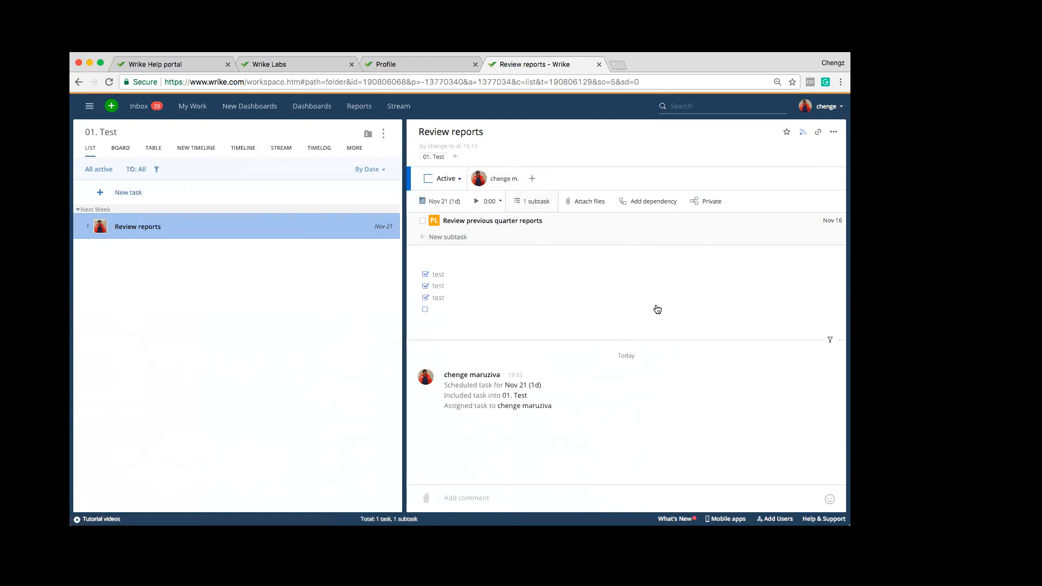
Add a teammate as a follower of the Review reports task by searching for "ken"
click(803, 134)
click(801, 135)
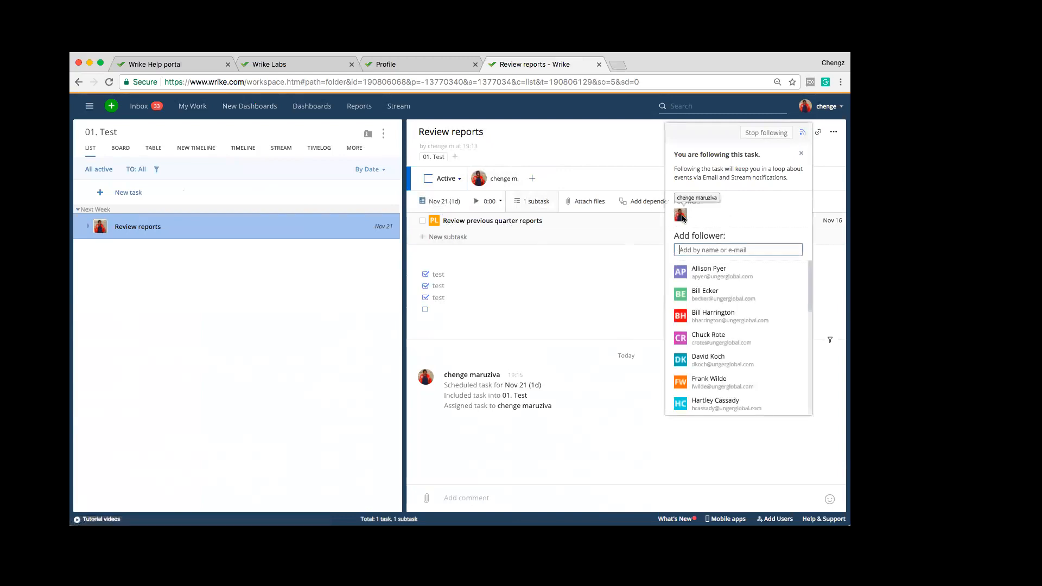
click(690, 250)
text(ken)
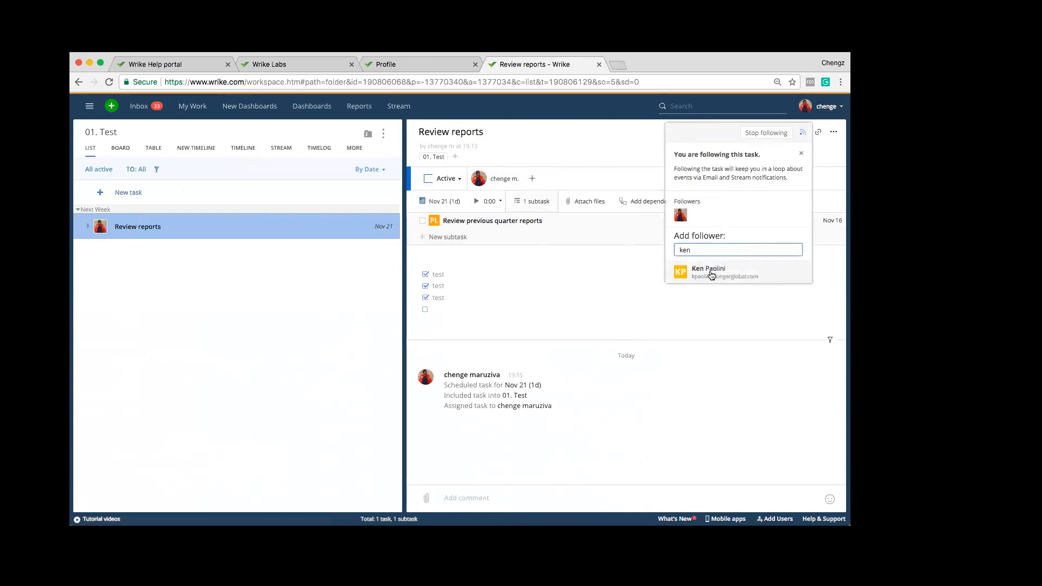
click(711, 274)
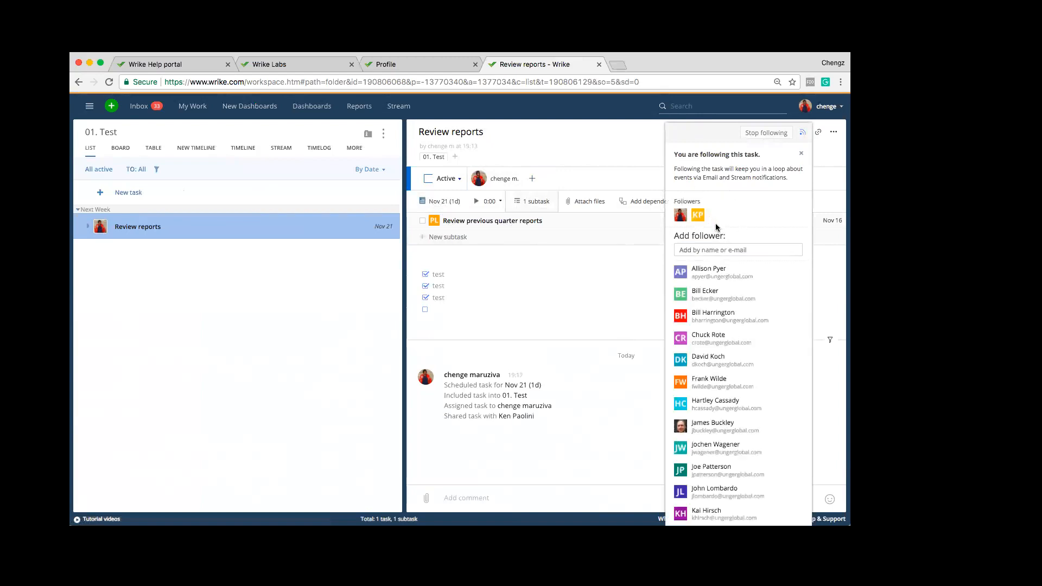
click(637, 310)
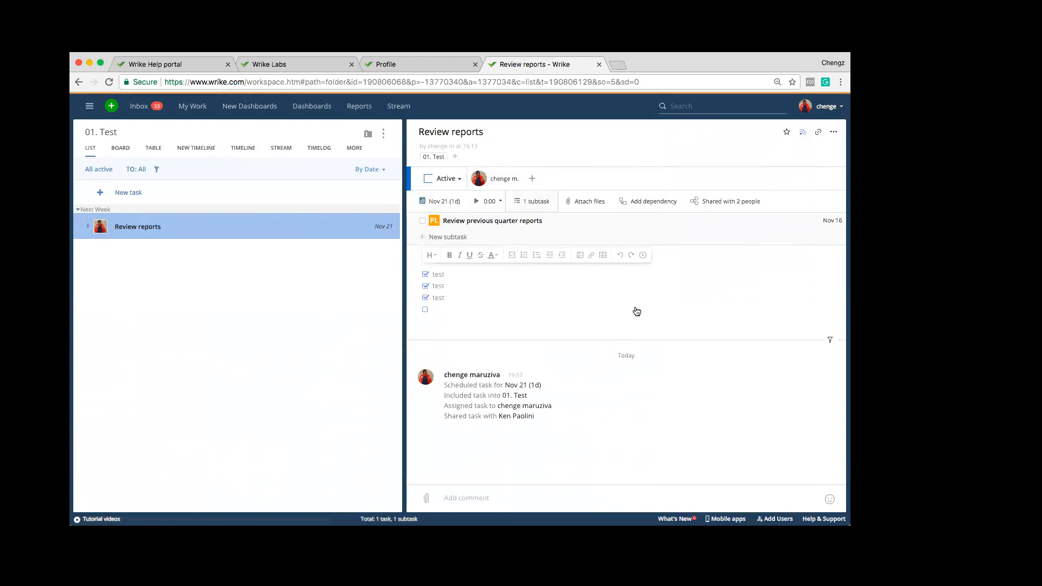
Share the Review reports task with the first individual teammate listed below the user groups
click(703, 204)
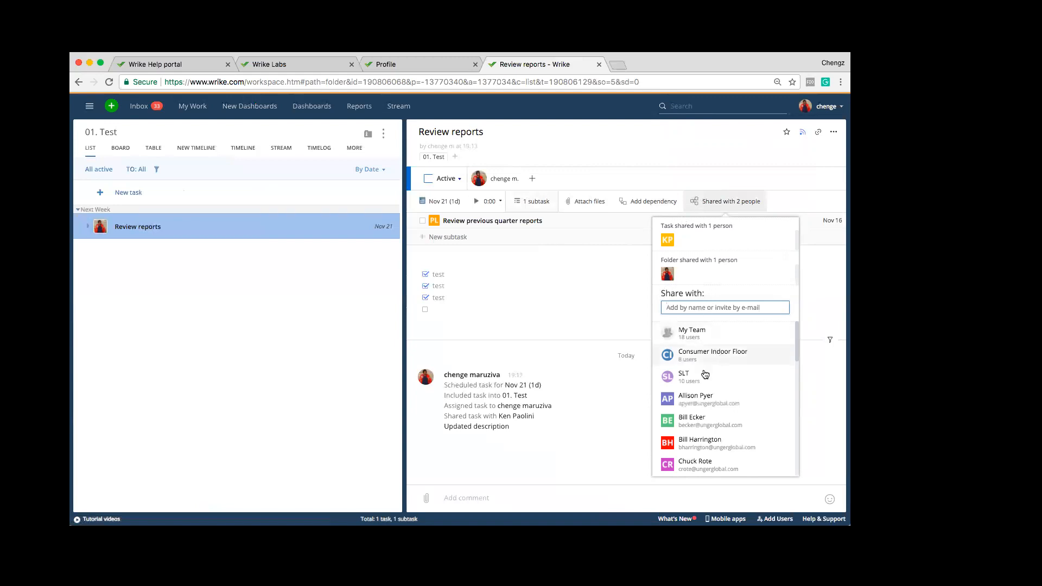
click(701, 402)
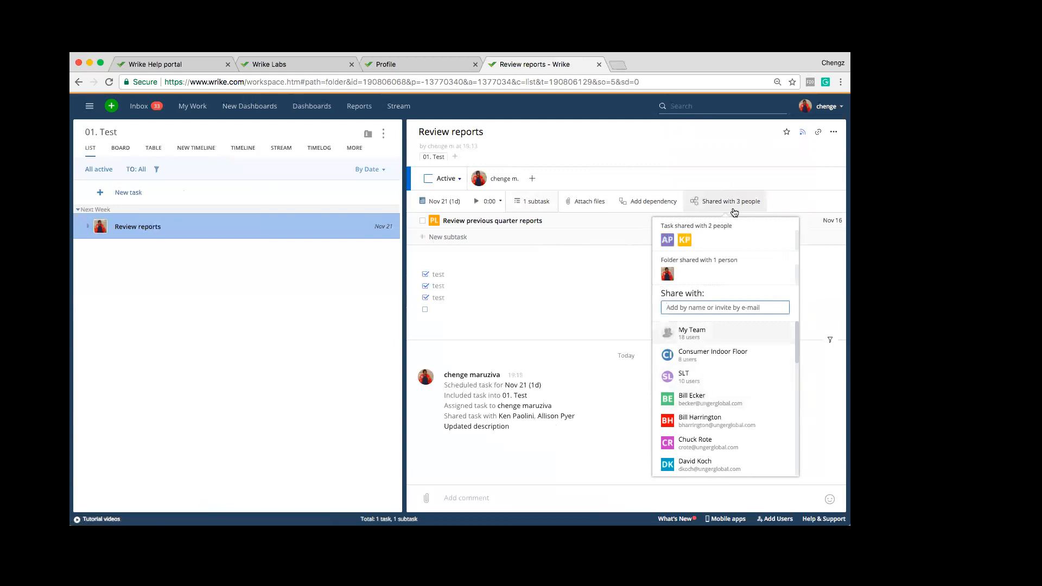
click(572, 303)
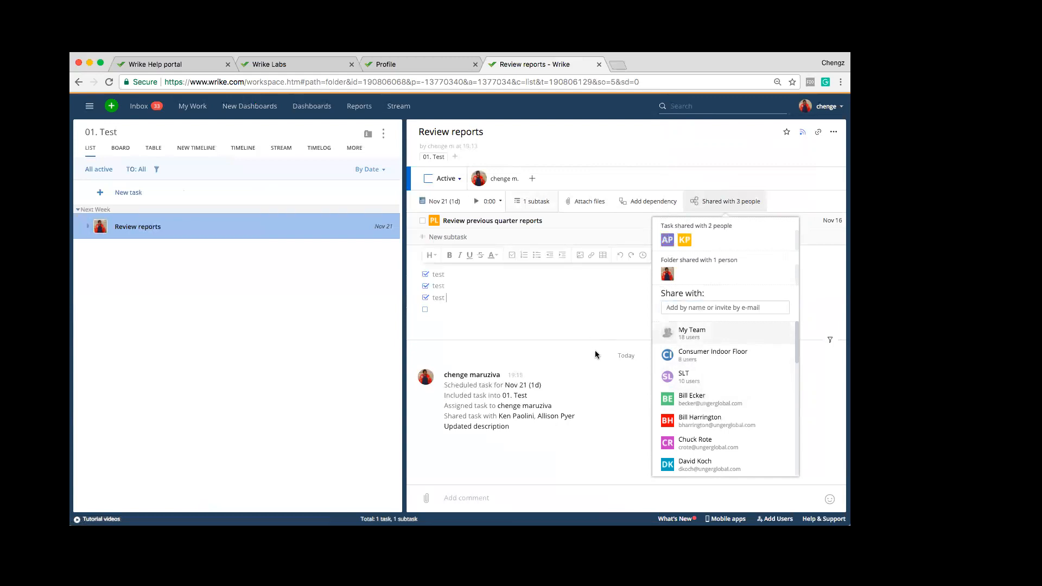
click(599, 391)
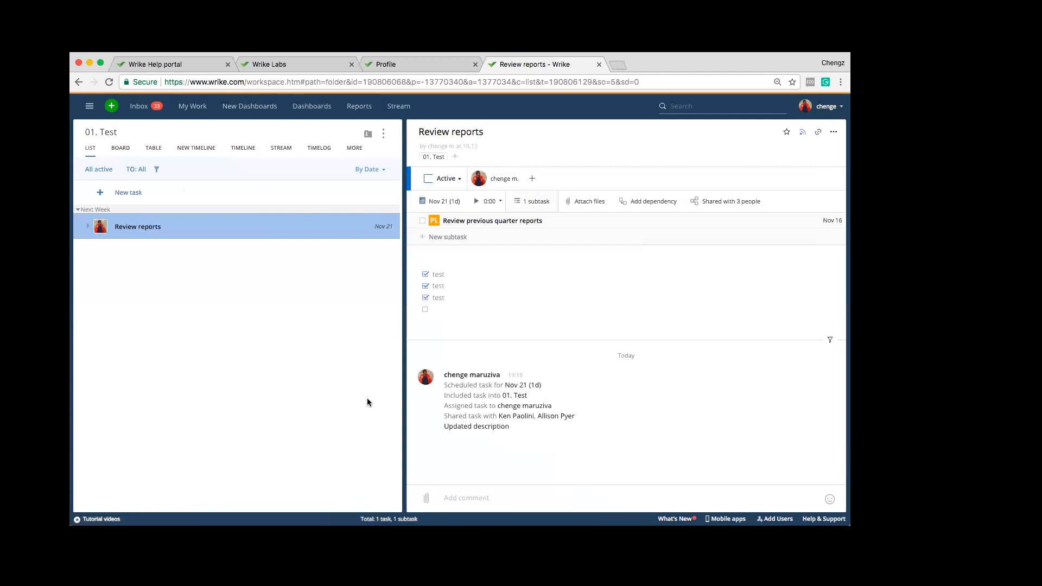
Post a comment on the Review reports task mentioning the Consumer Indoor Floor group: "- please could we have a meeting"
click(495, 499)
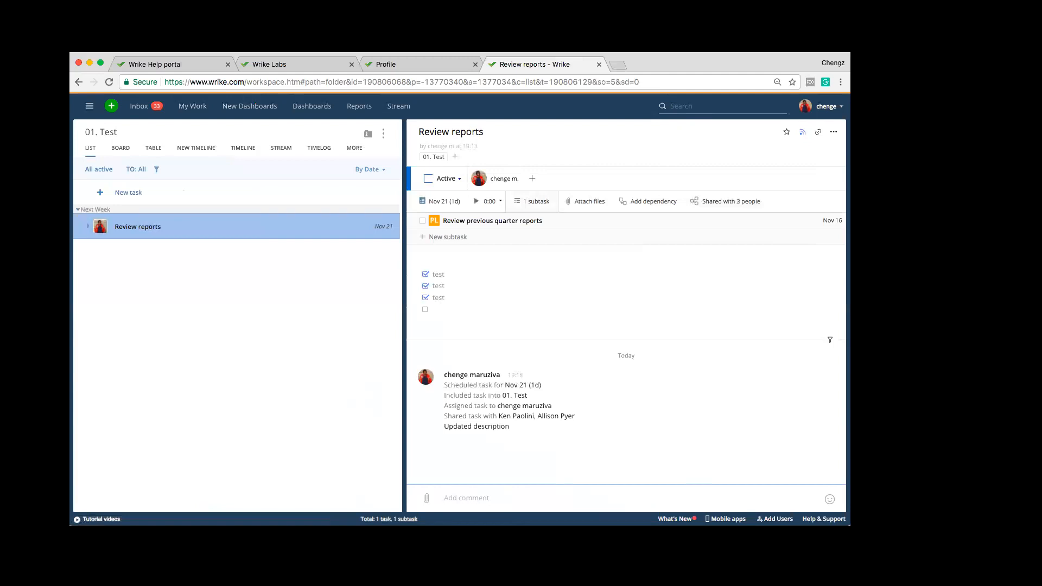
text(@c)
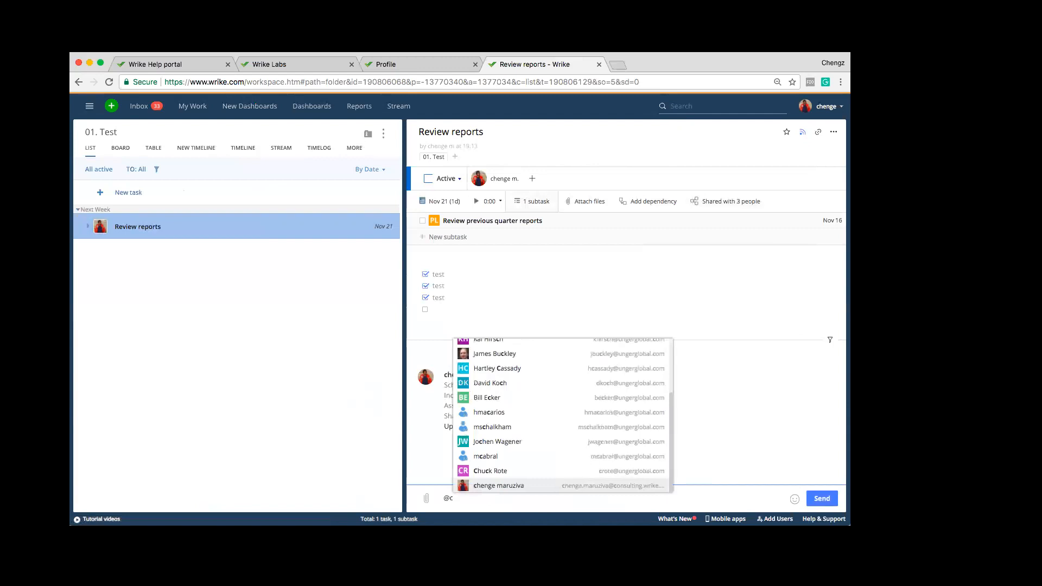
key(BackSpace)
text(c)
text(on)
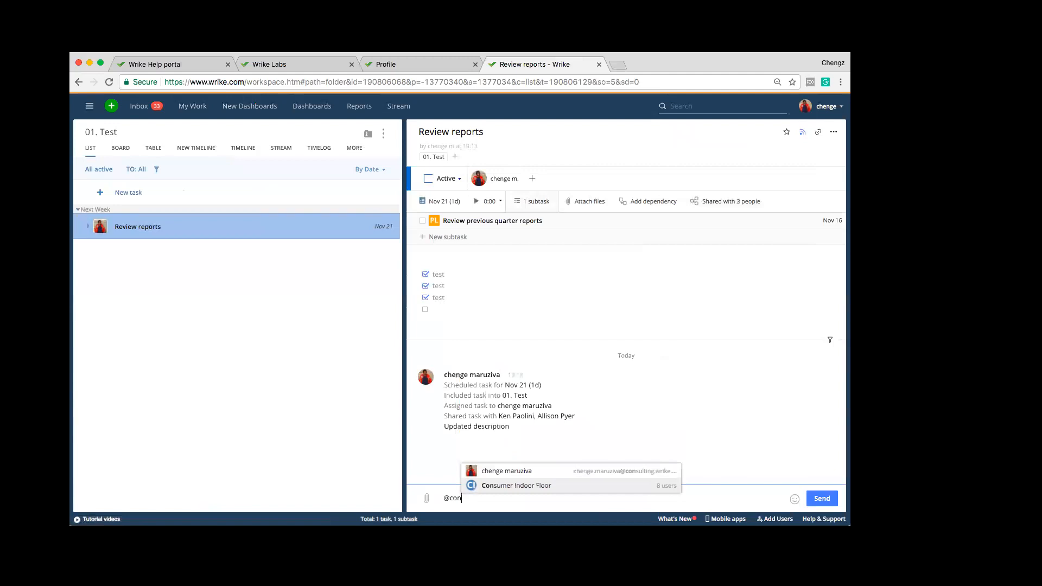
click(532, 490)
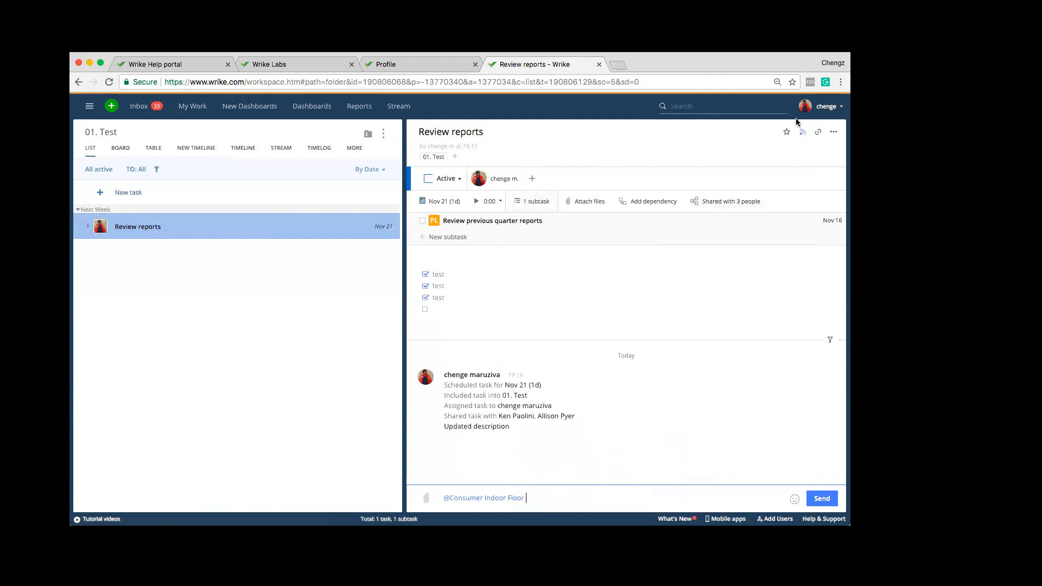
text(- please could we have a meeting)
click(819, 497)
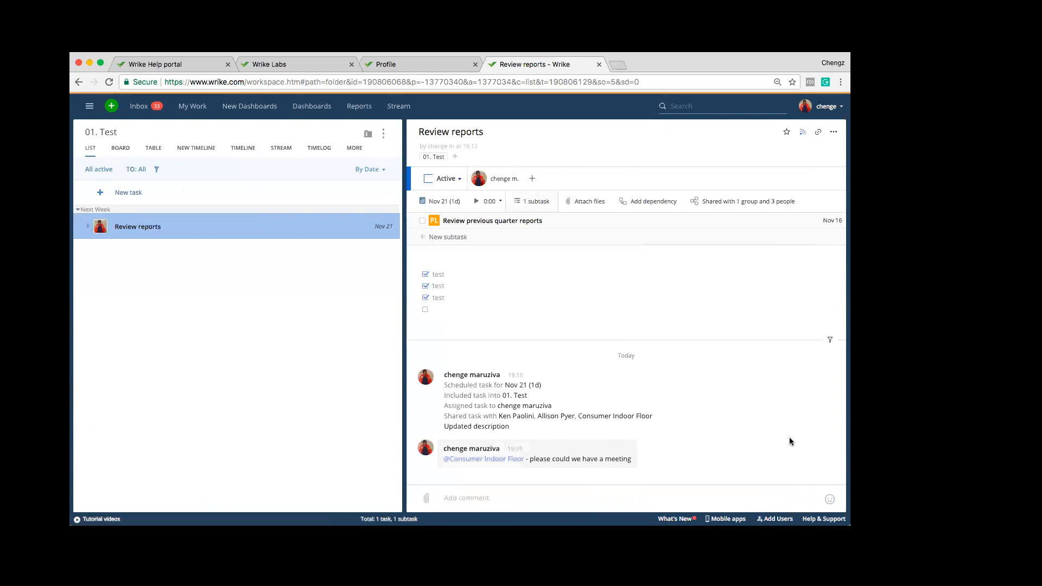
drag(797, 57, 797, 57)
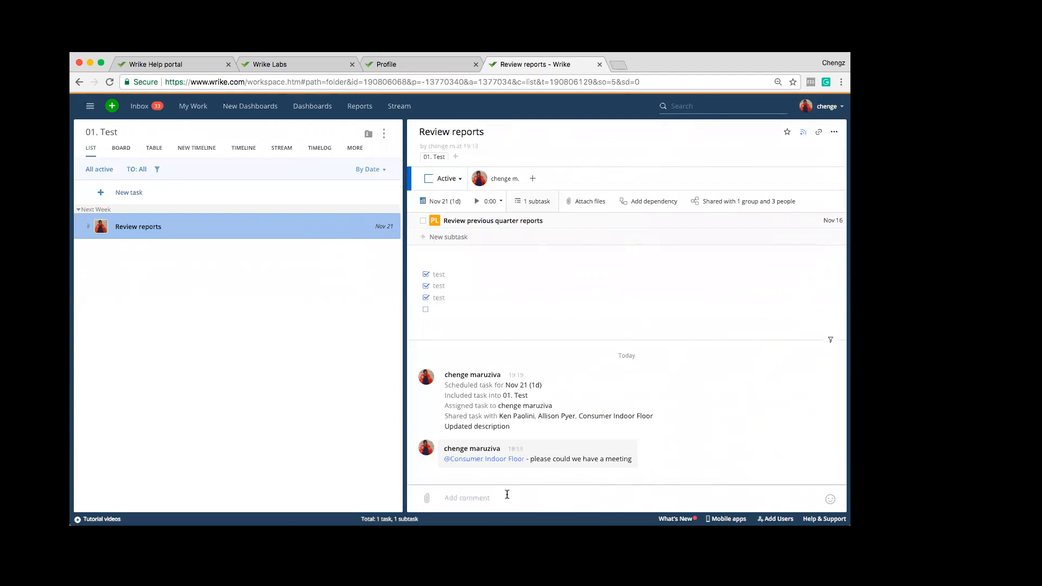
click(489, 498)
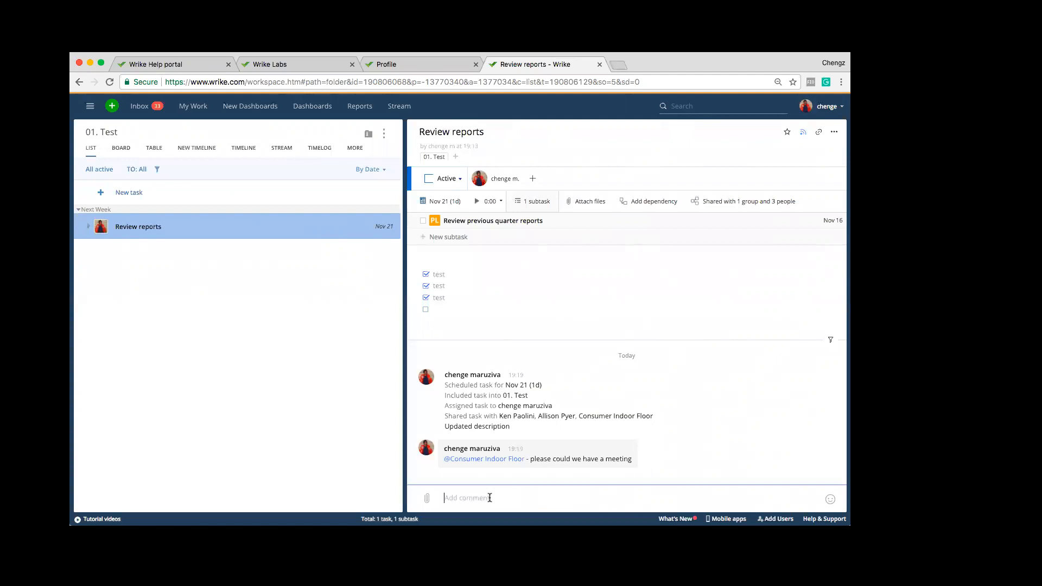
text(@)
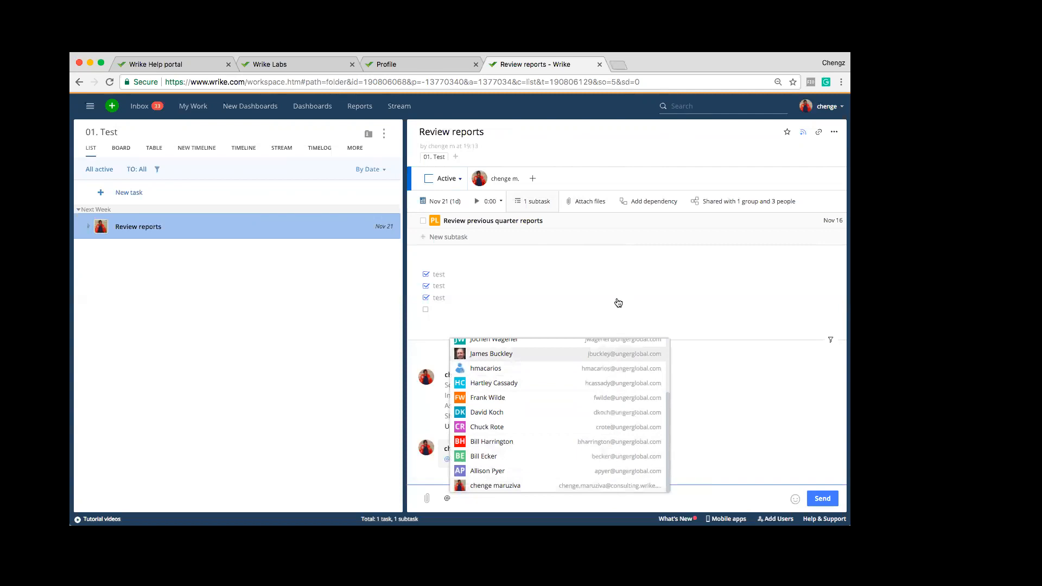
click(618, 302)
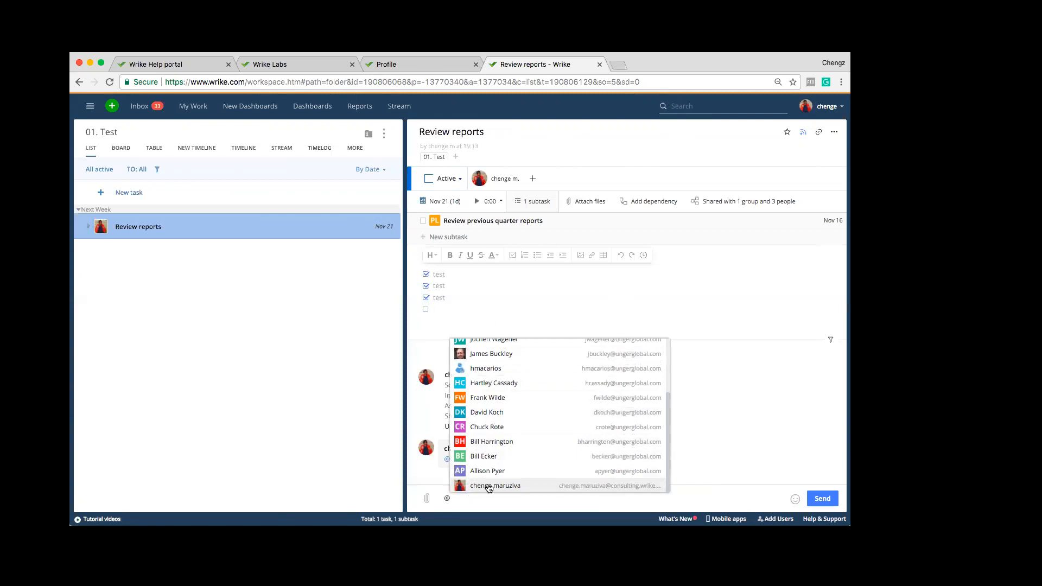
click(468, 500)
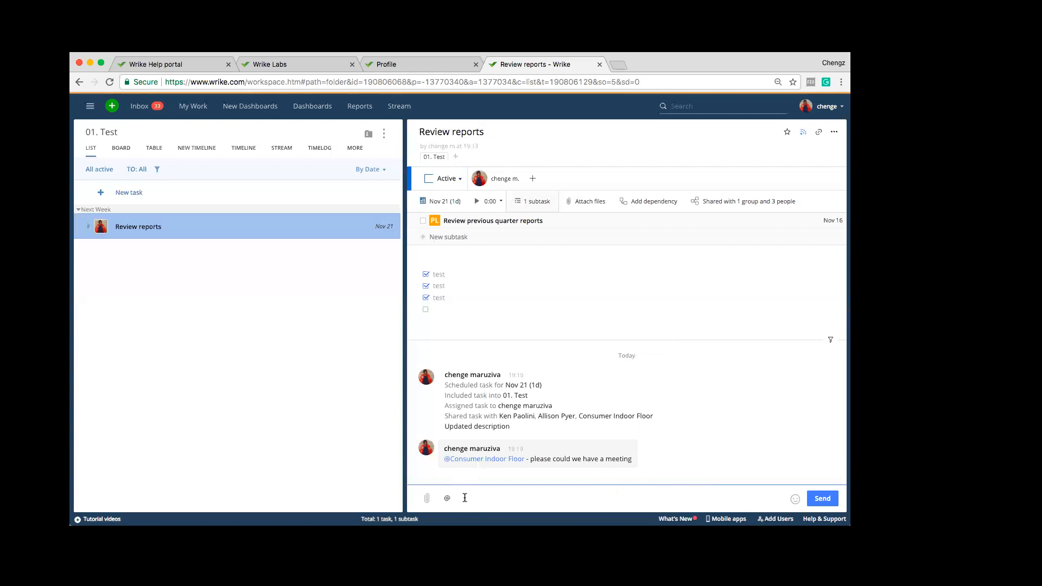
key(BackSpace)
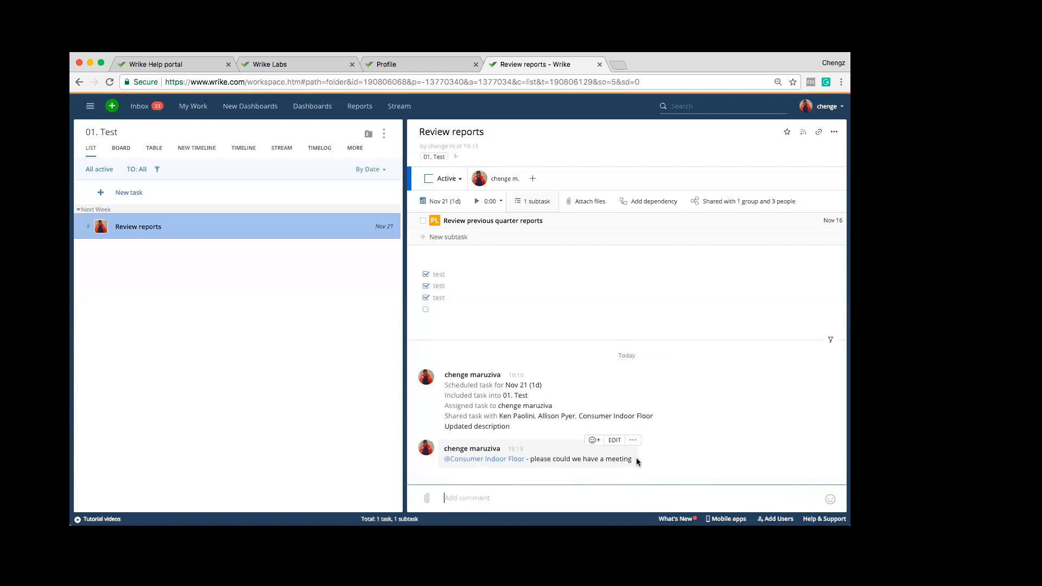
Quote the meeting request in a reply reading "maybe at 10 on Tuesday", post it and view its emoji reaction options
drag(634, 459, 441, 458)
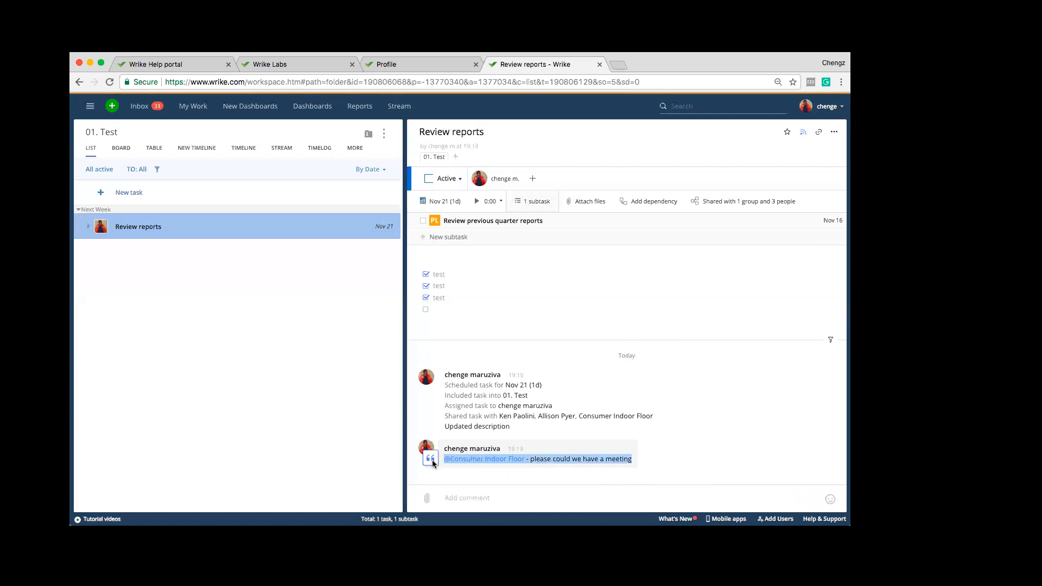
click(430, 459)
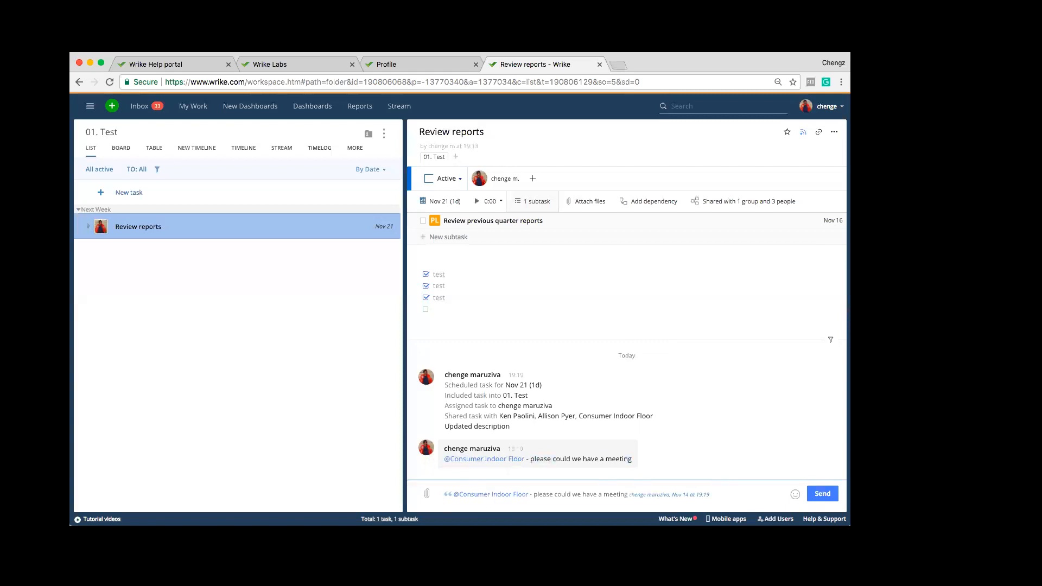
text(maybe at 1)
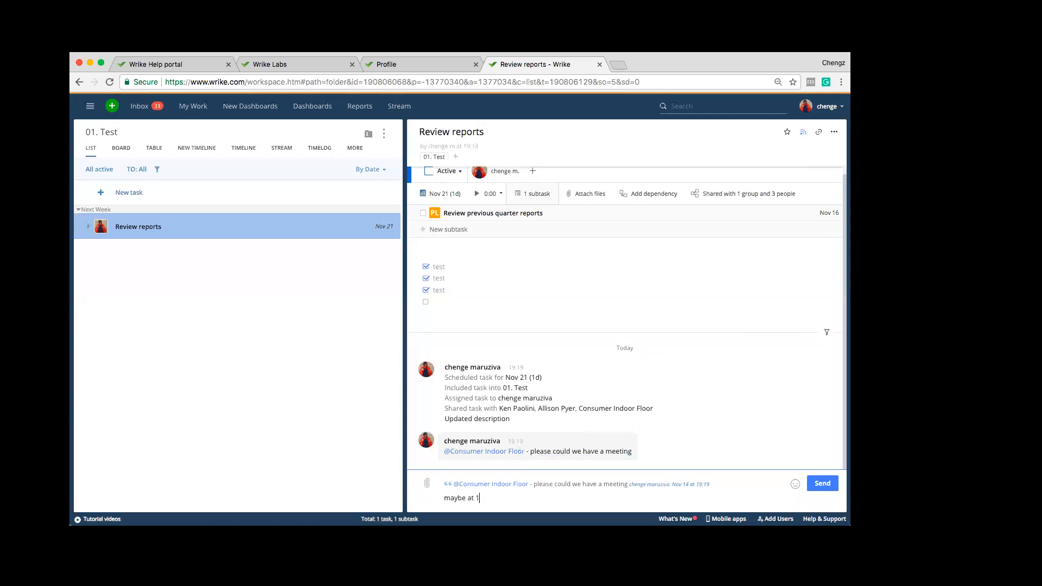
text(0 on Tuesday)
click(822, 483)
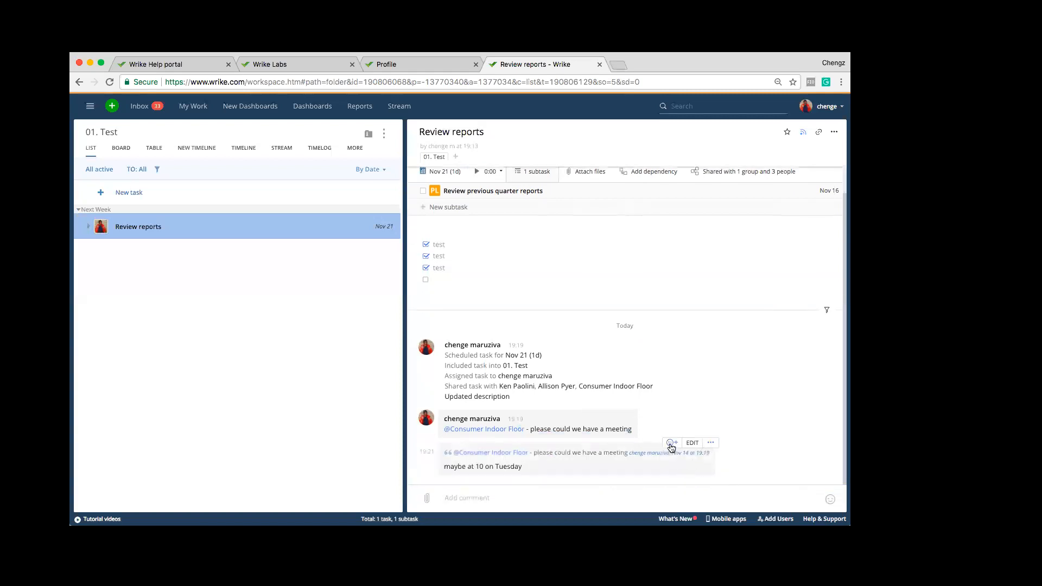
click(671, 444)
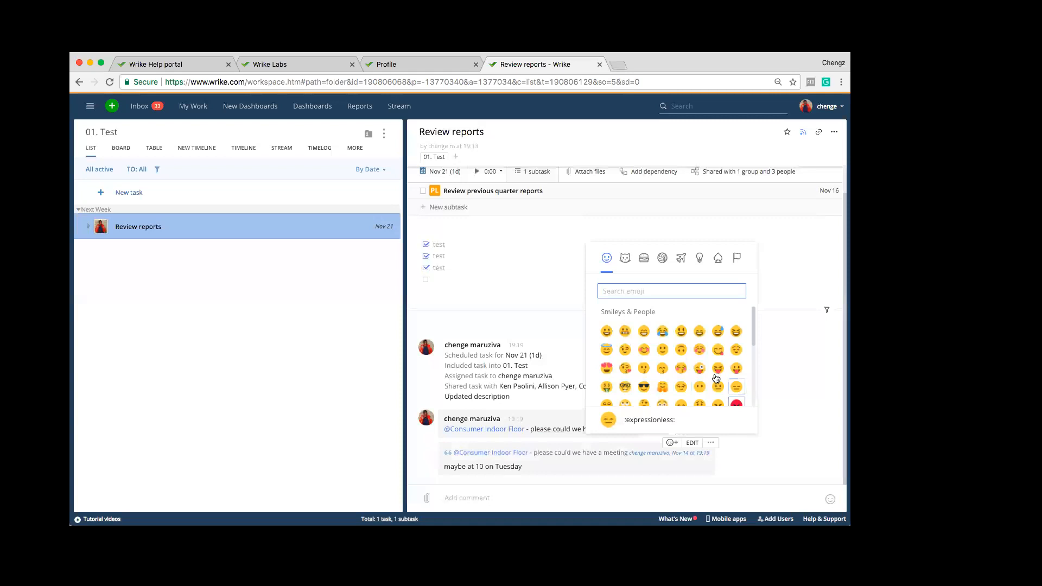
click(798, 410)
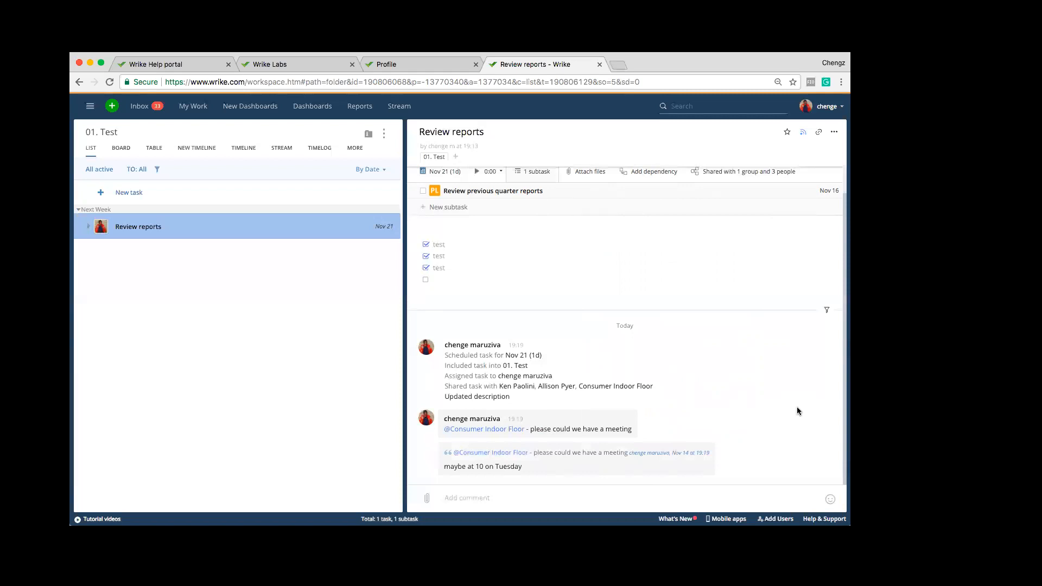
Post the comment "no i dont want to come to your dumb meeting" on the Review reports task
mouse_move(692, 470)
click(559, 499)
text(no )
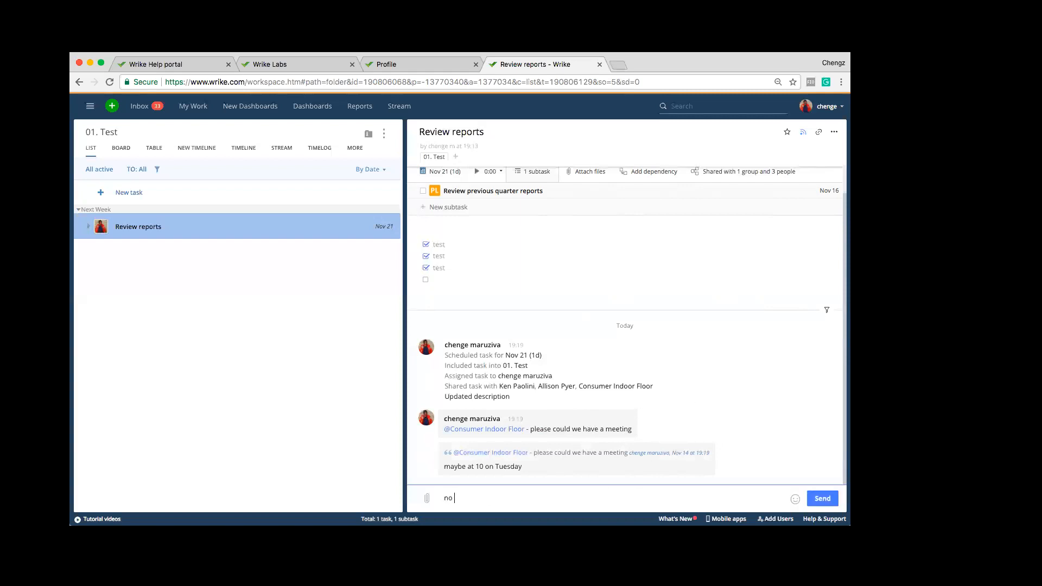
text(i dont want to come to your dumb meeting)
key(Return)
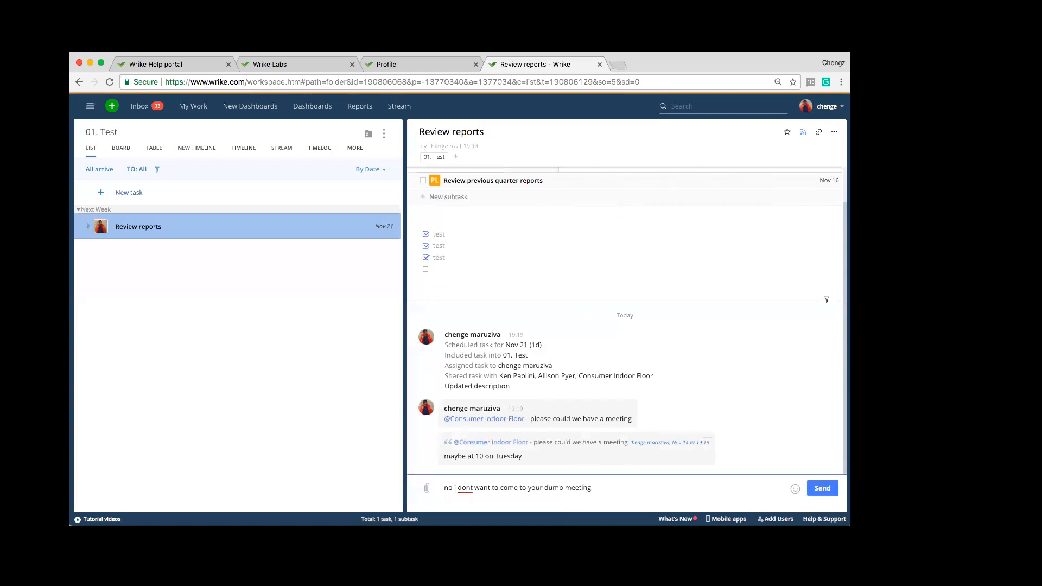
click(822, 488)
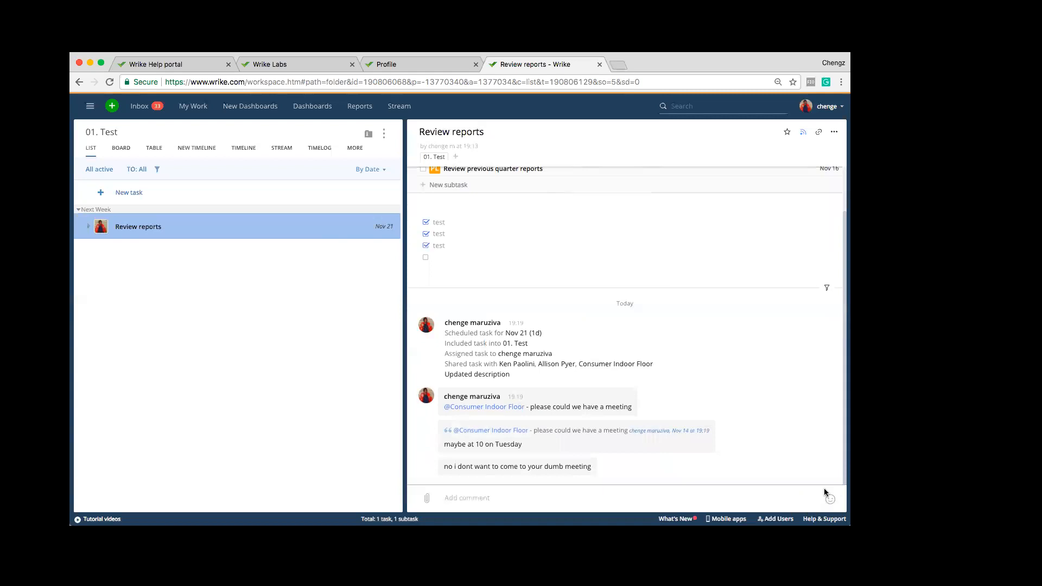
Edit the last comment on the Review reports task to read "yey! i love meetings" and send it
mouse_move(522, 475)
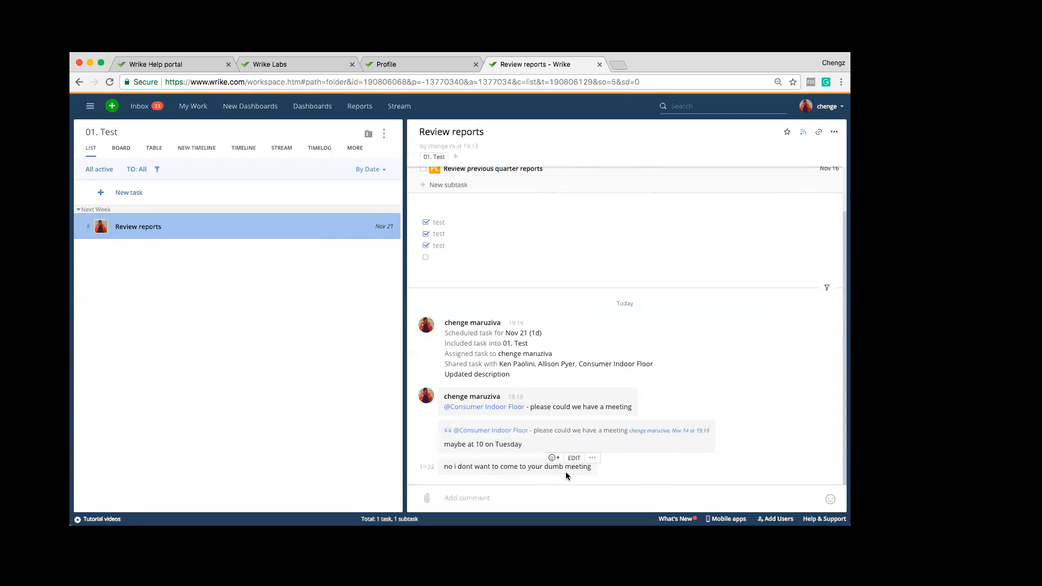
click(574, 458)
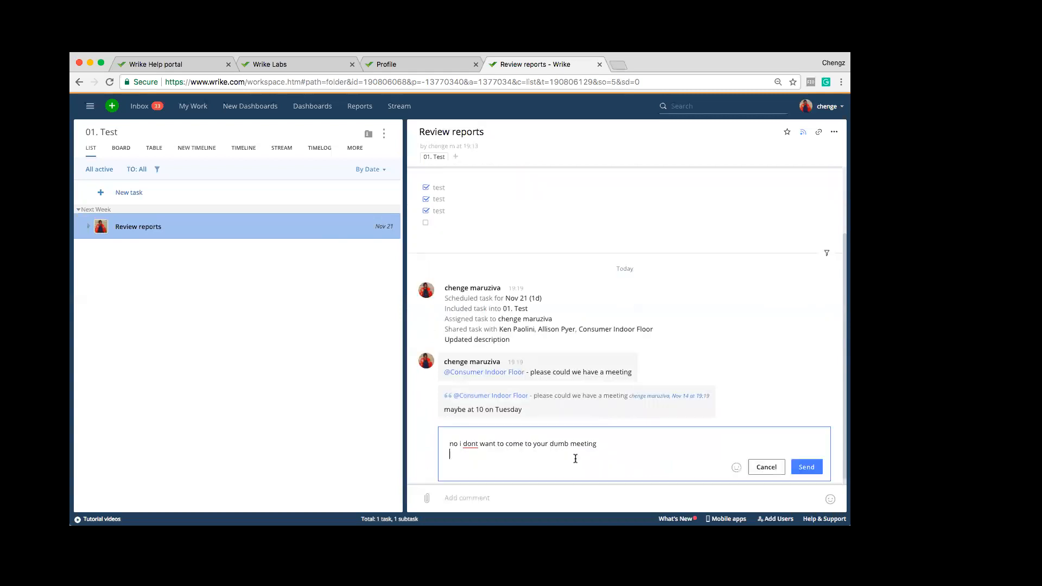
drag(609, 448, 433, 442)
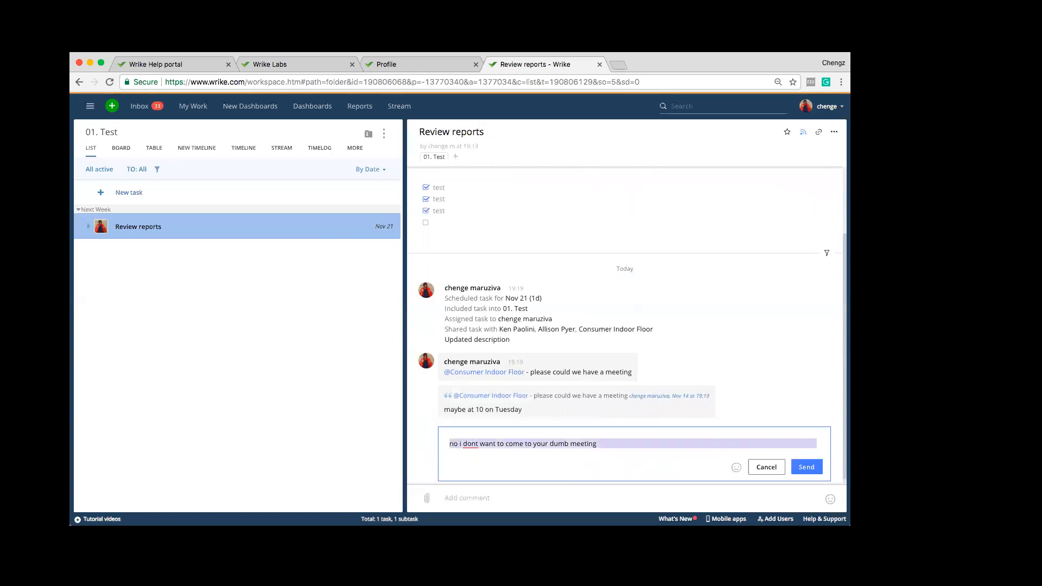
key(BackSpace)
text(yey! i love me)
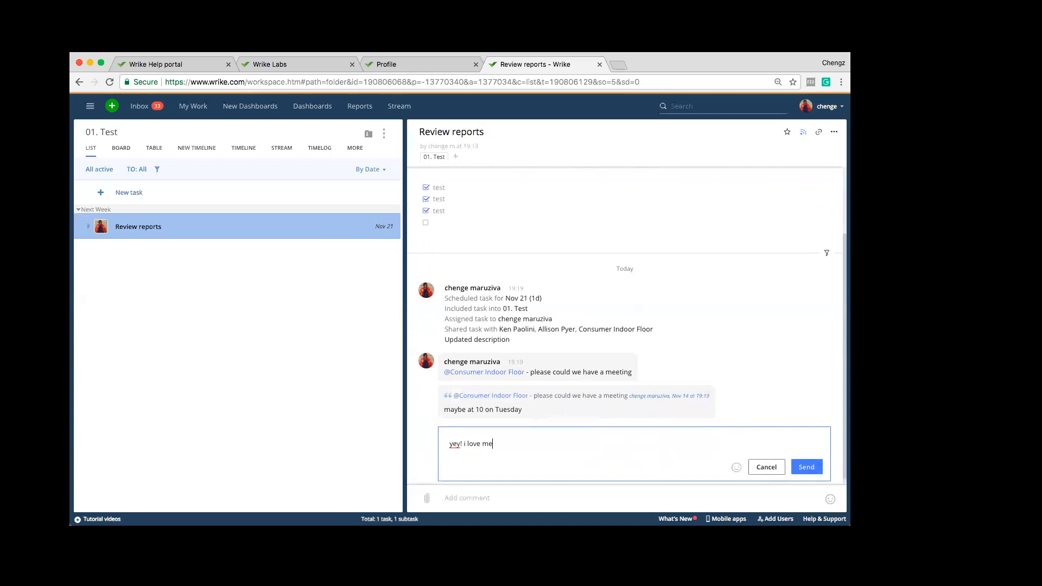
text(etings)
click(802, 468)
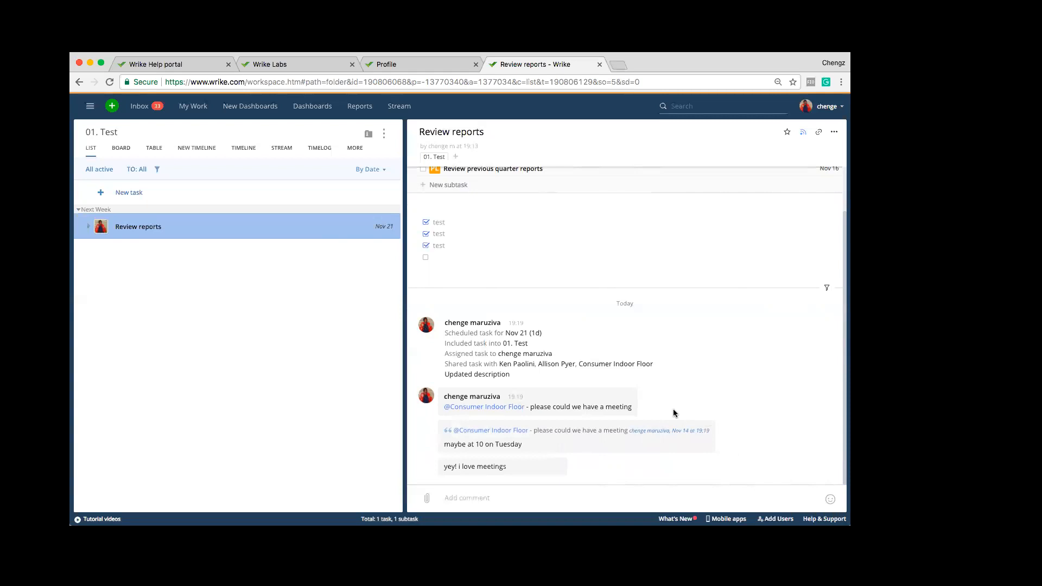
Delete the "yey! i love meetings" comment from the Review reports task
click(564, 459)
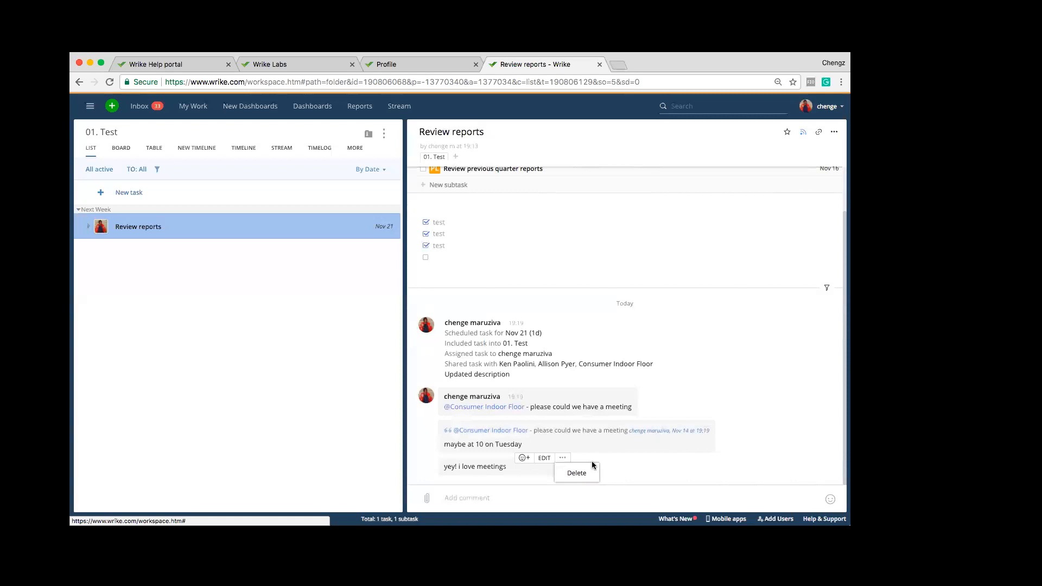
click(577, 472)
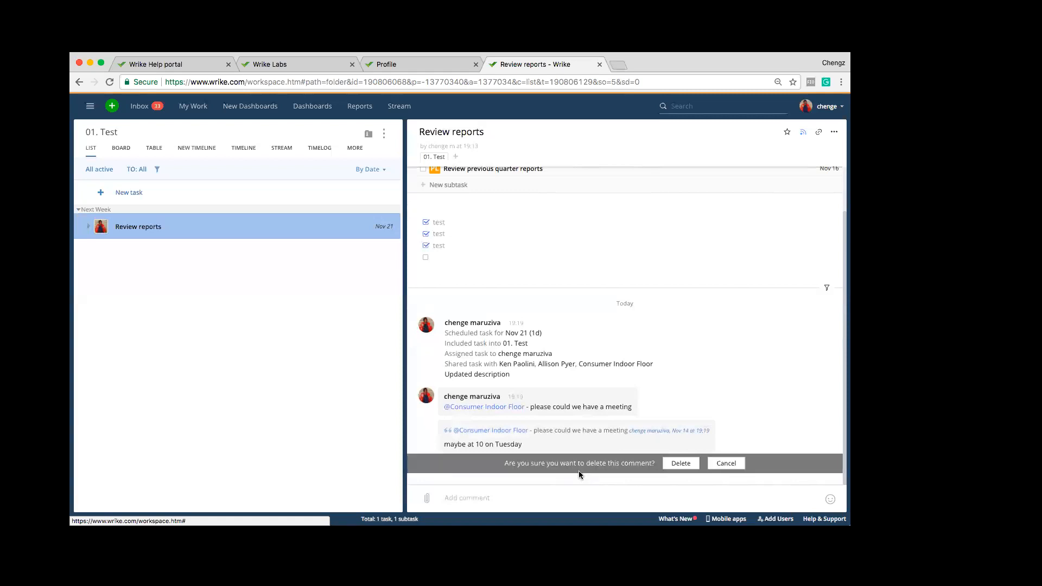
click(680, 463)
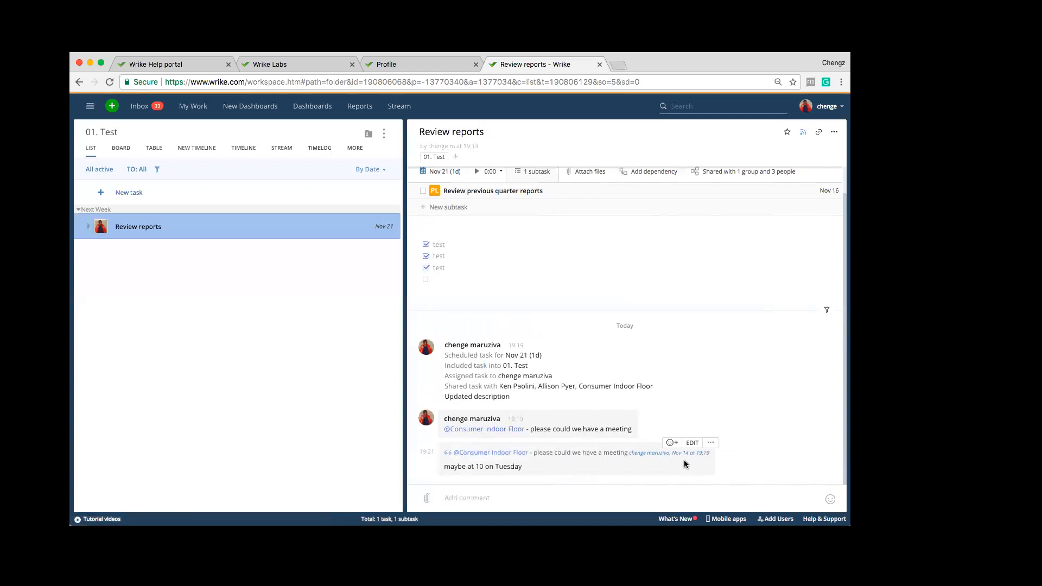
Open the inbox and snooze the "My folder structure" notification until tomorrow at 08:00
scroll(644, 313, up, 1)
click(140, 107)
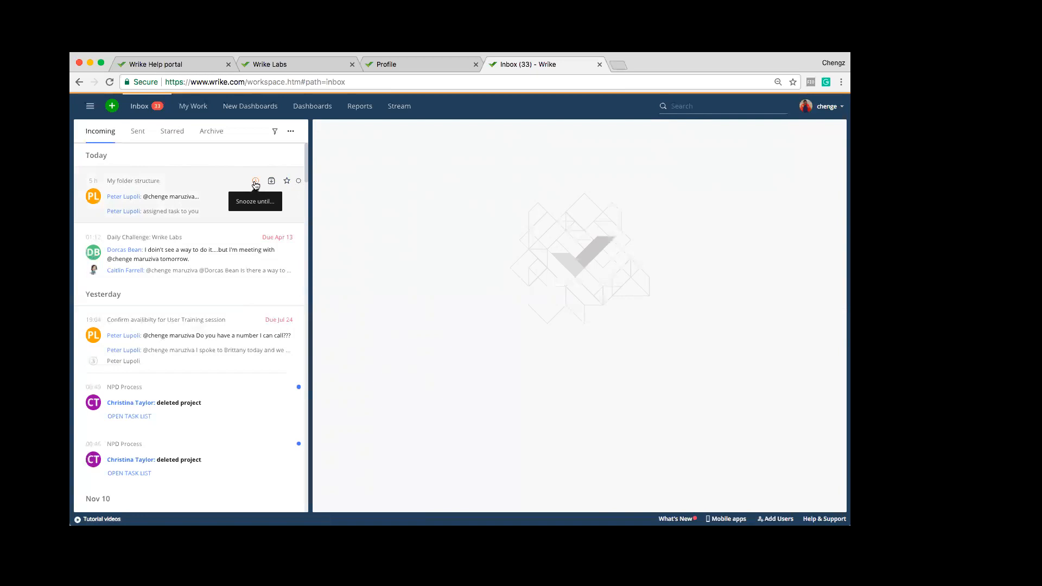
click(255, 183)
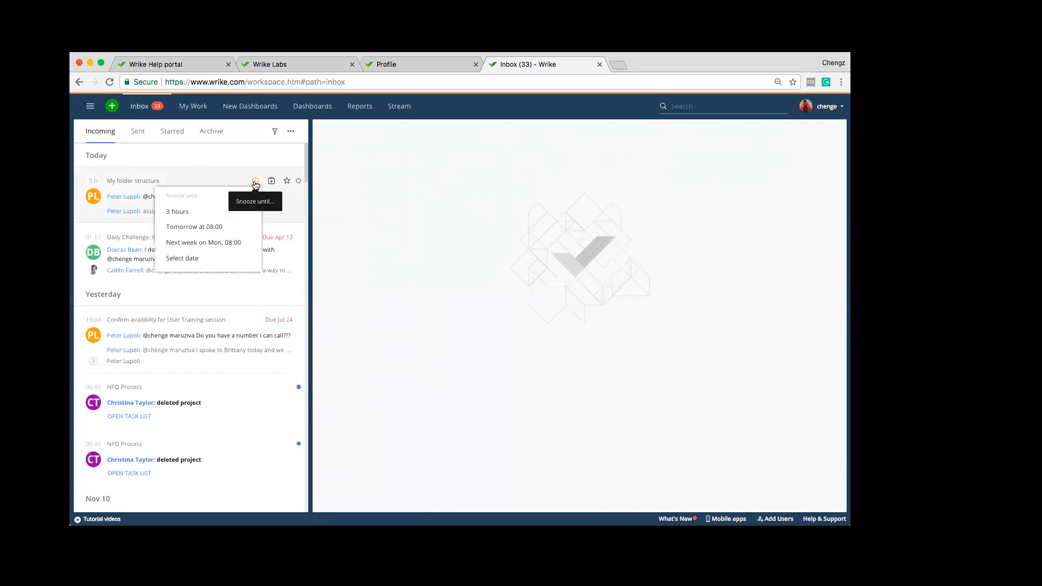
click(197, 229)
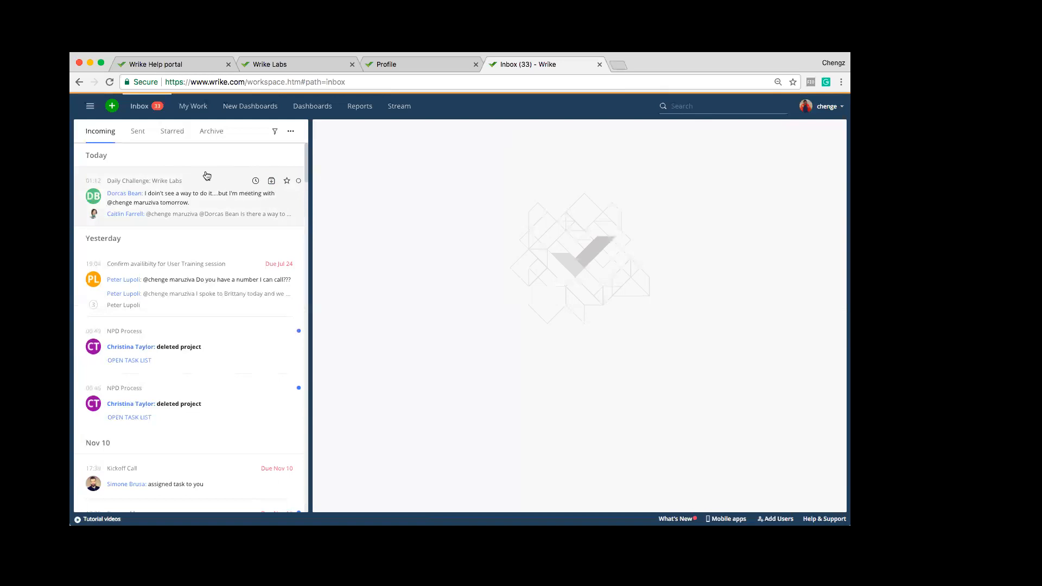
Archive the "Daily Challenge: Wrike Labs" notification, and mark both "NPD Process" notifications as read and archive them
click(273, 182)
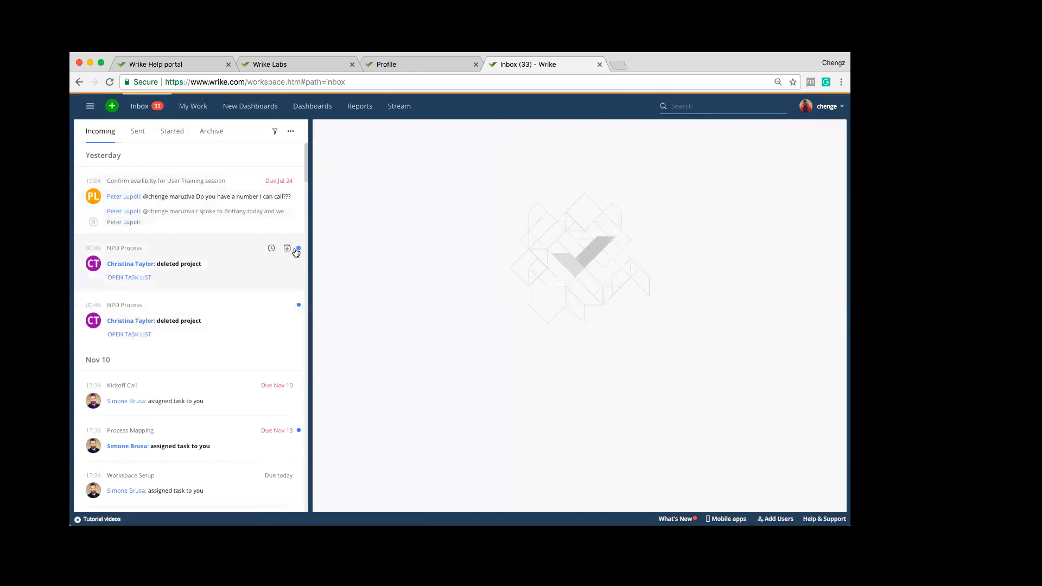
click(298, 248)
click(299, 303)
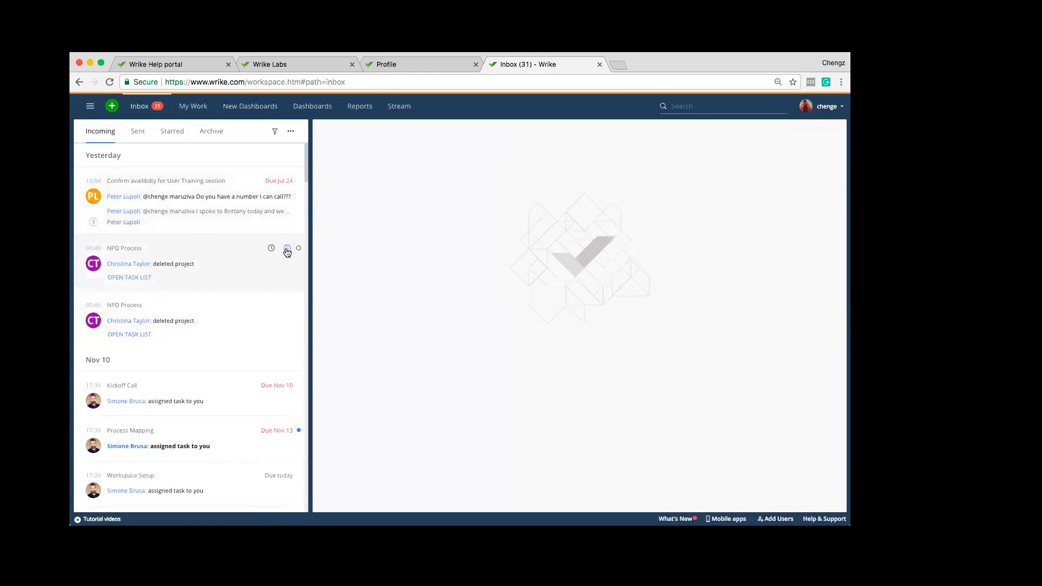
click(287, 249)
click(287, 249)
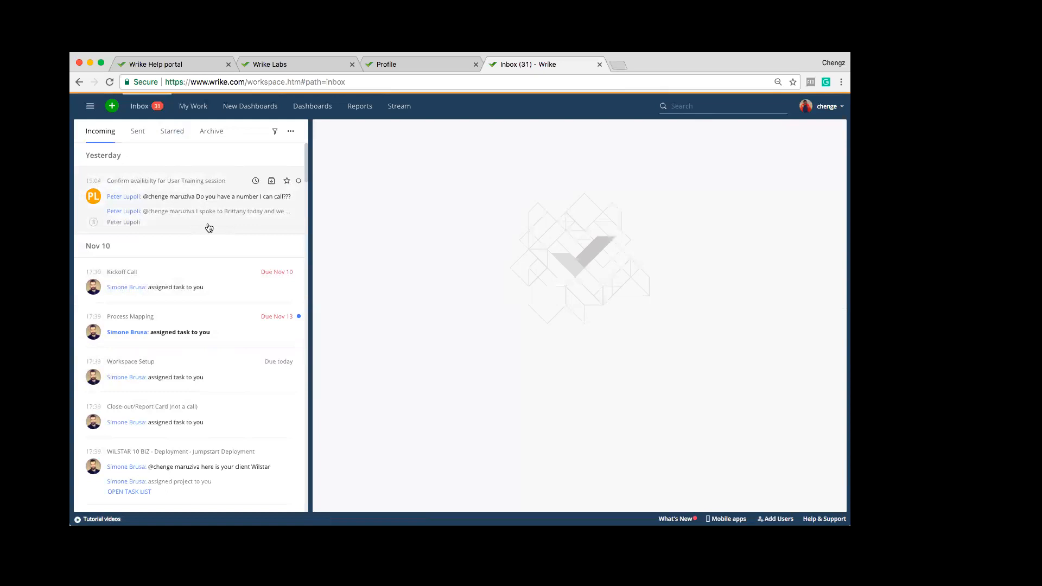
Review the profile's email notification settings for task, project and folder updates, and return to the inbox
click(402, 64)
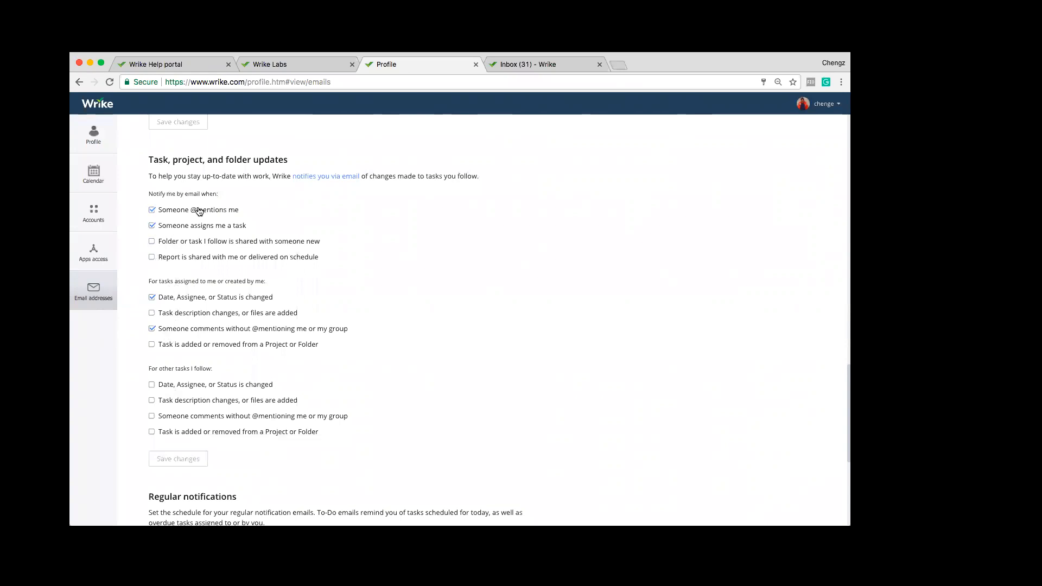
click(508, 65)
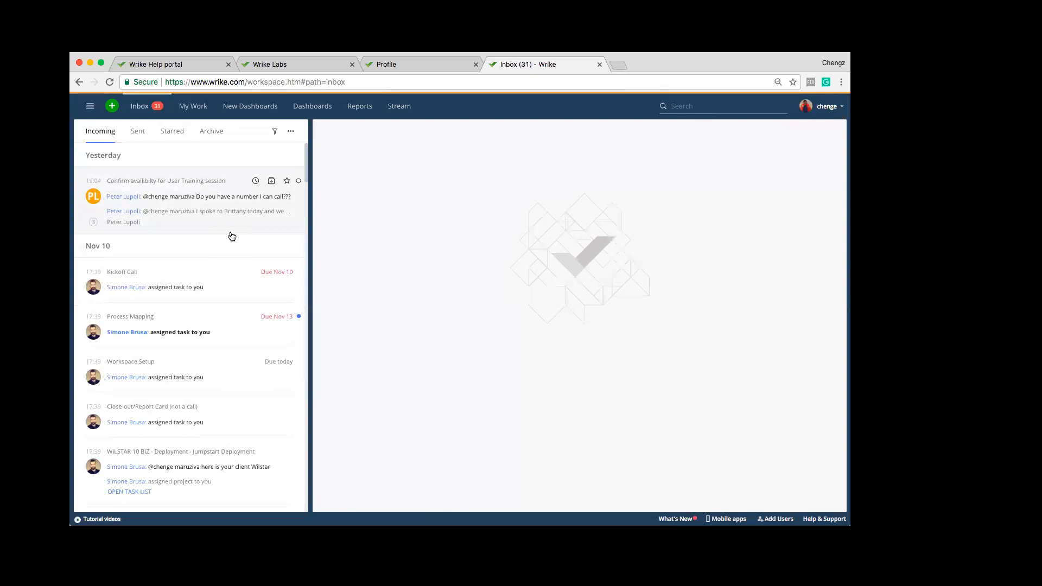
Add the To Do Today/This Week and Activity Stream widgets to the empty personal dashboard
click(195, 107)
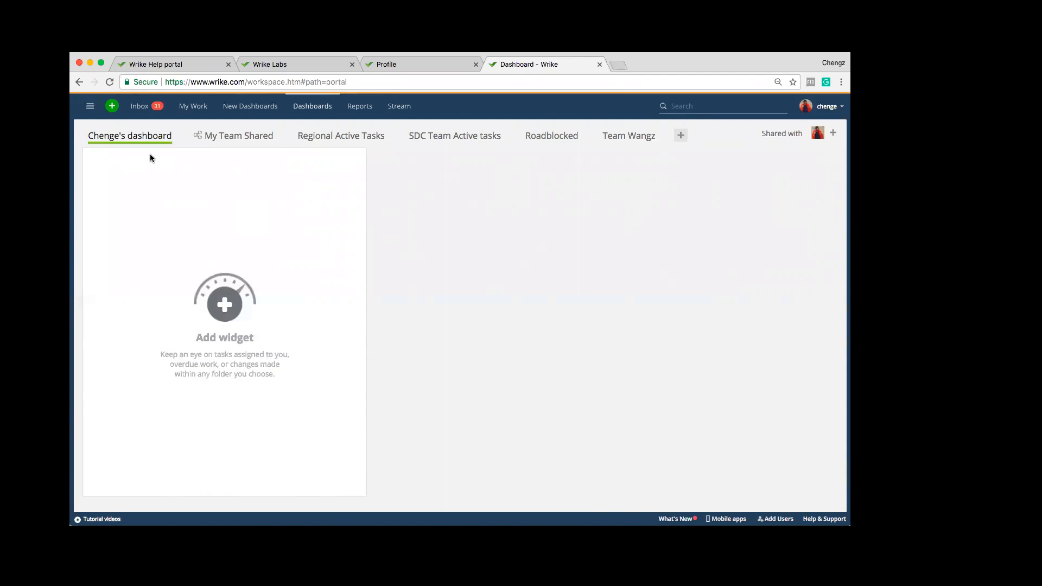
click(179, 135)
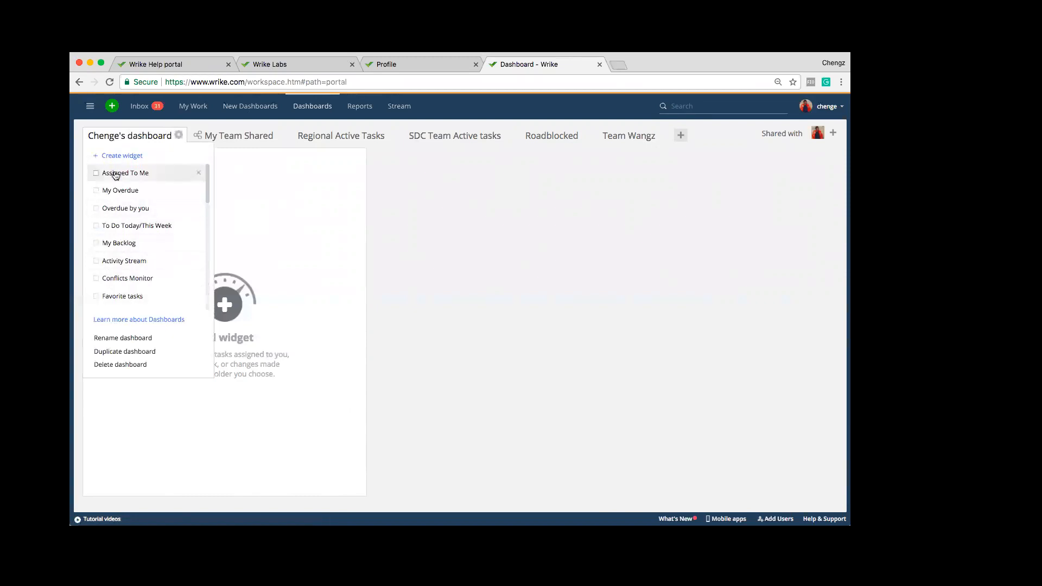
click(105, 227)
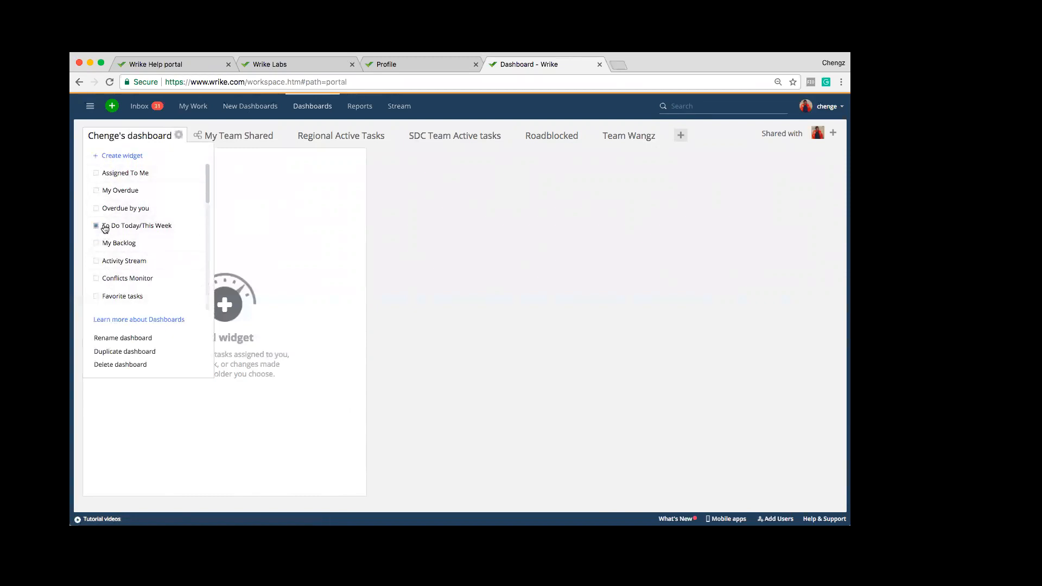
click(109, 263)
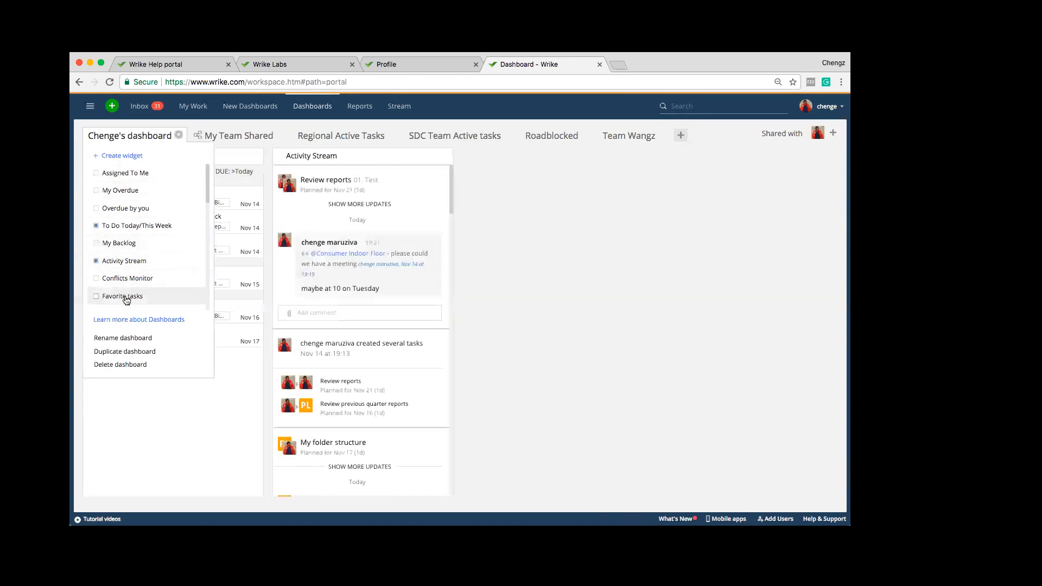
Close the widget list and create a new dashboard named "Team Active tasks"
click(612, 300)
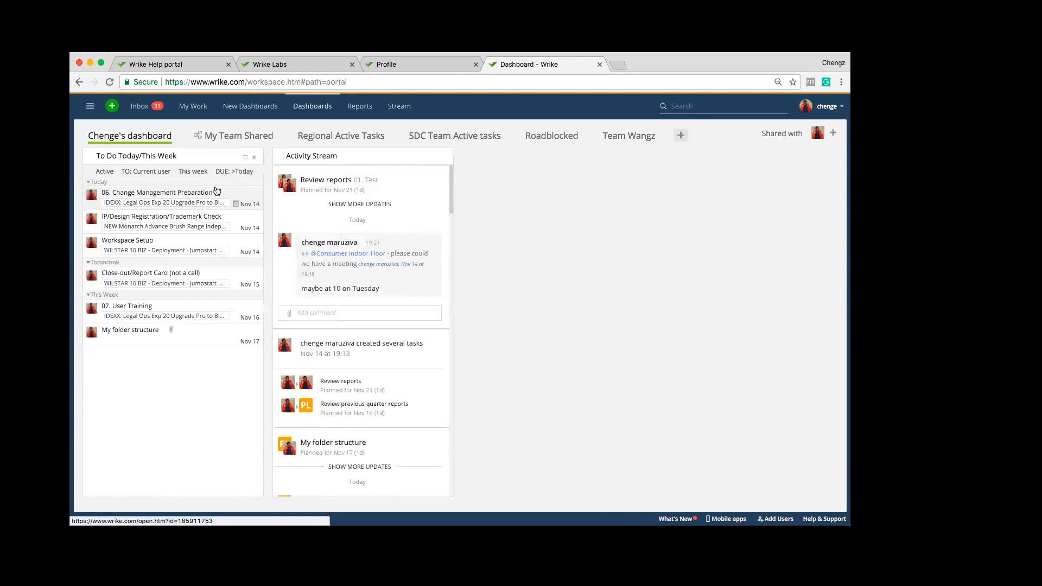
click(680, 138)
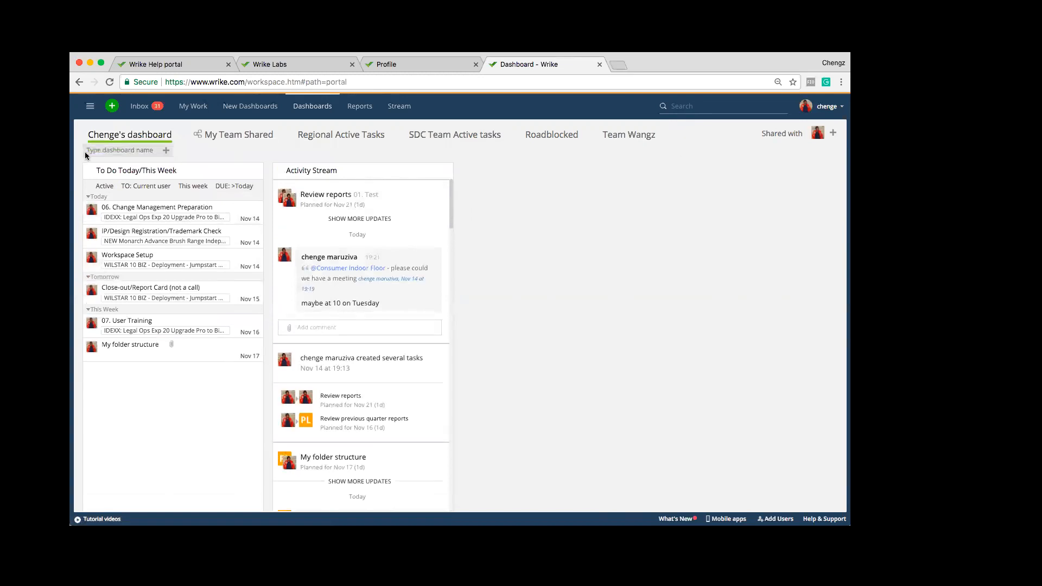
text(Team Active tasks)
key(Return)
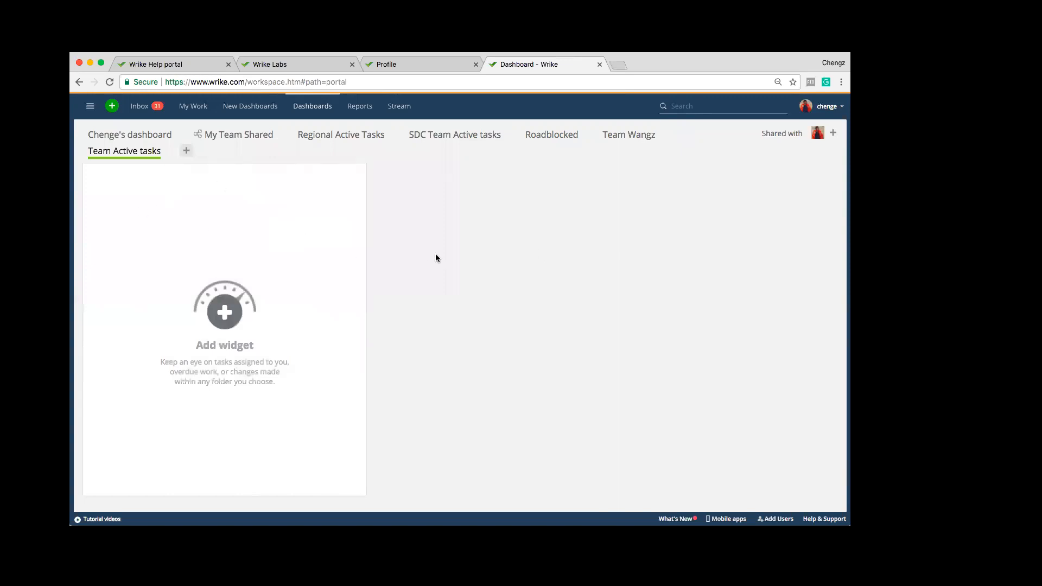
Start an Active Tasks by Assignee widget on the Team Active tasks dashboard and set its account to the colleague's team
mouse_move(170, 159)
click(168, 153)
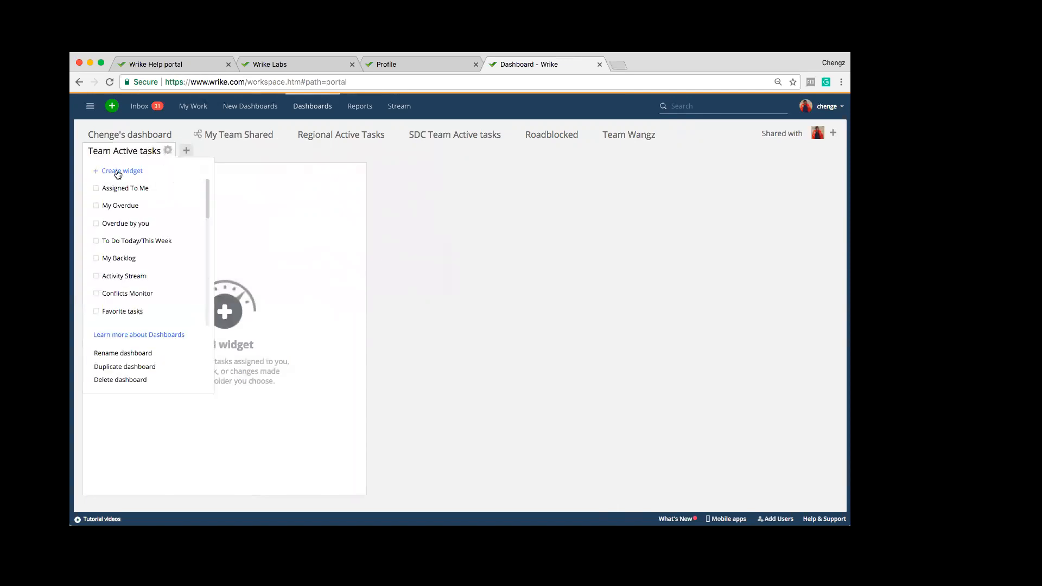
click(134, 172)
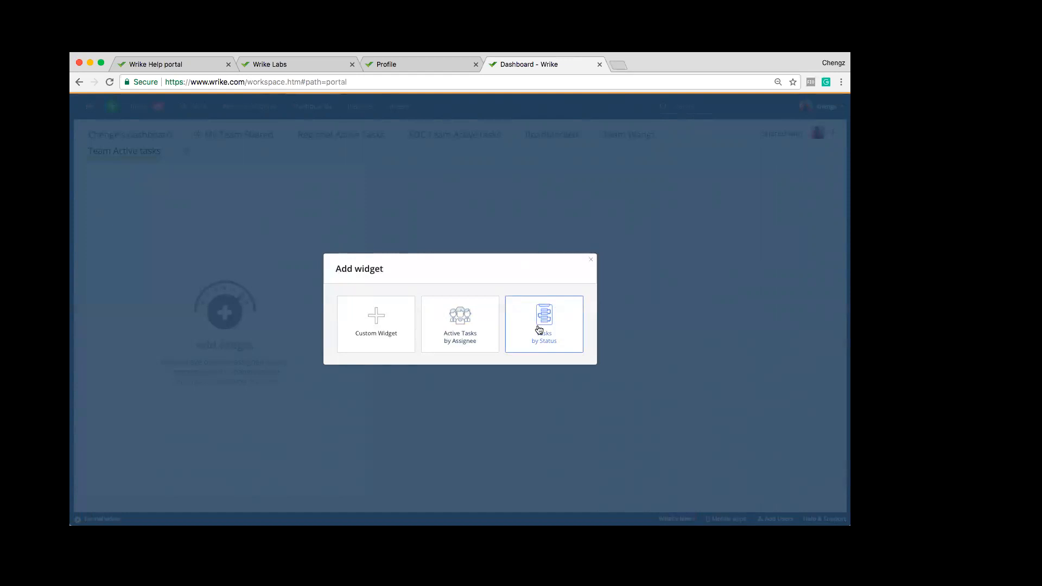
click(462, 343)
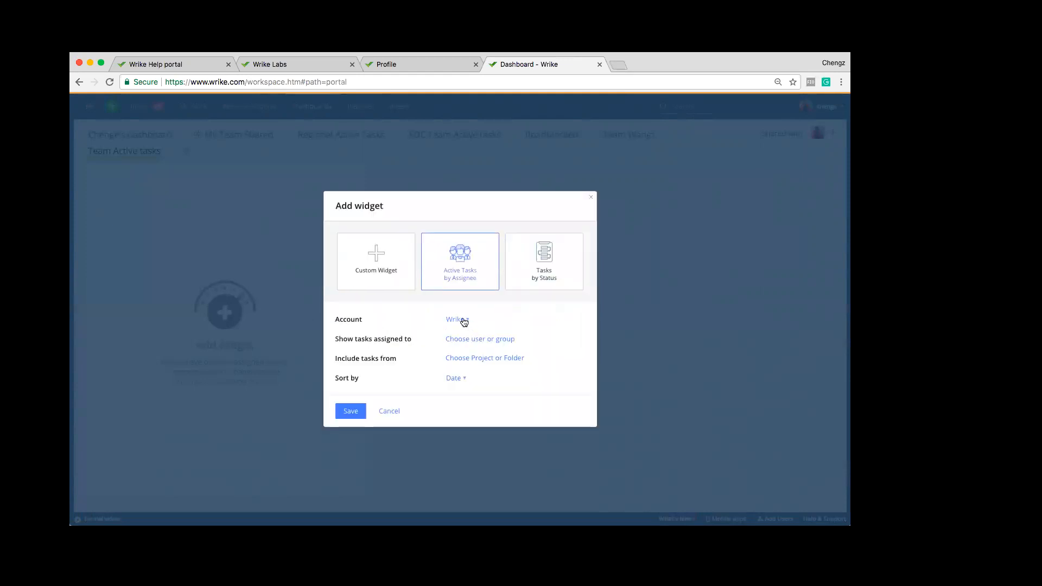
click(461, 321)
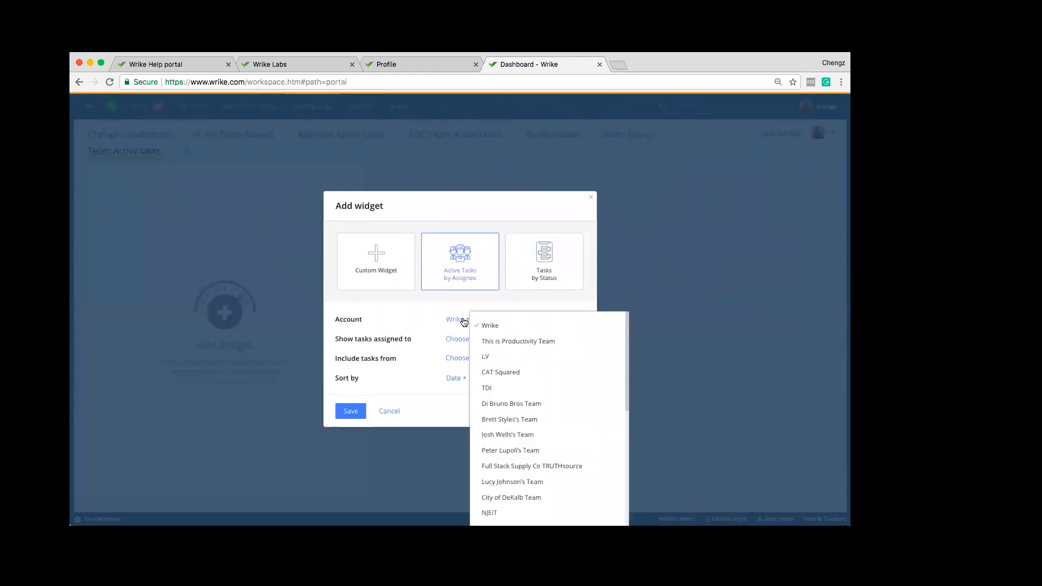
click(542, 450)
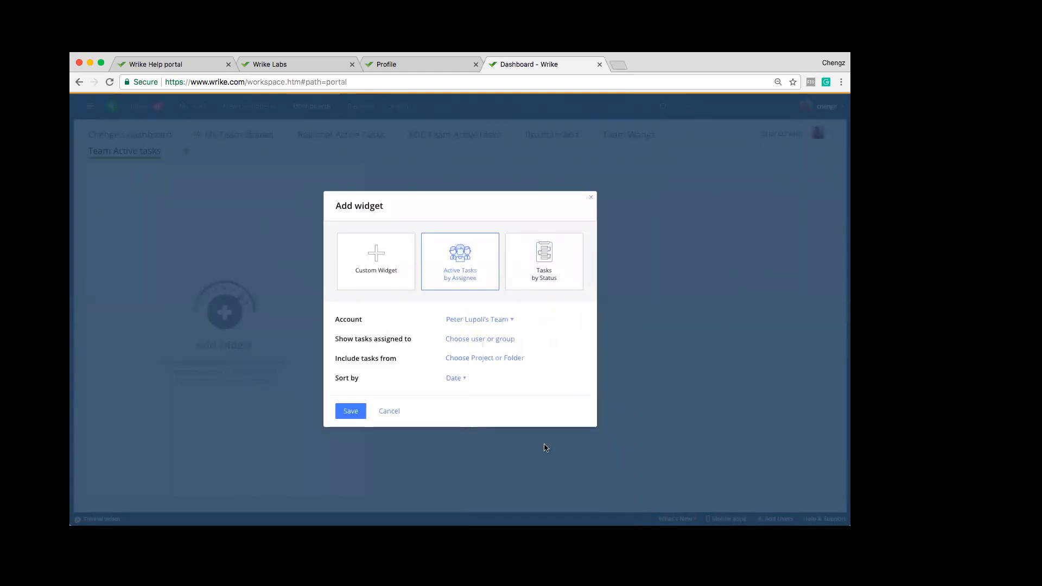
Search for the colleague as the assignee whose tasks the widget shows, and save the widget
click(469, 340)
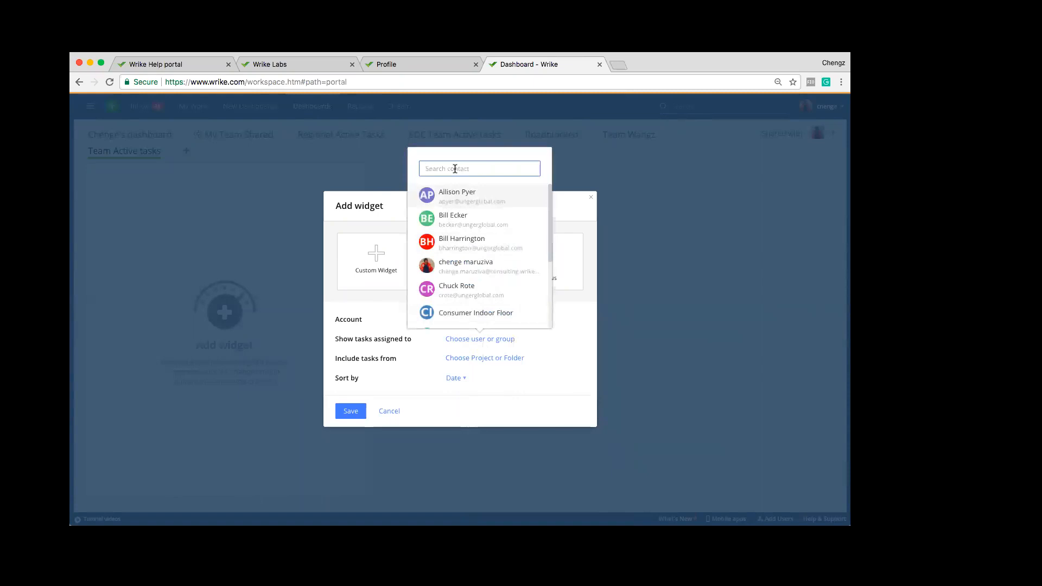
text(pete)
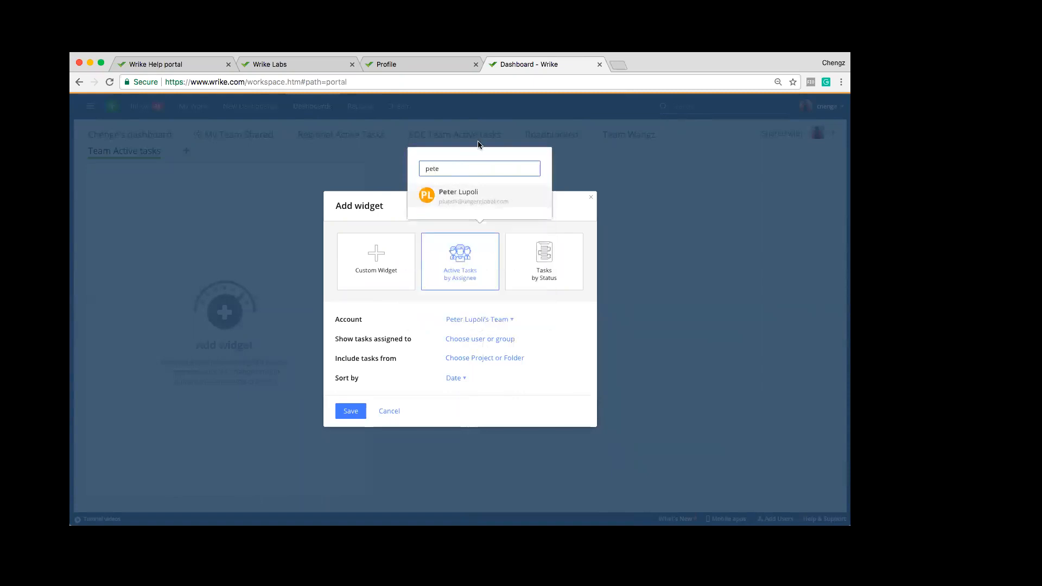
click(491, 195)
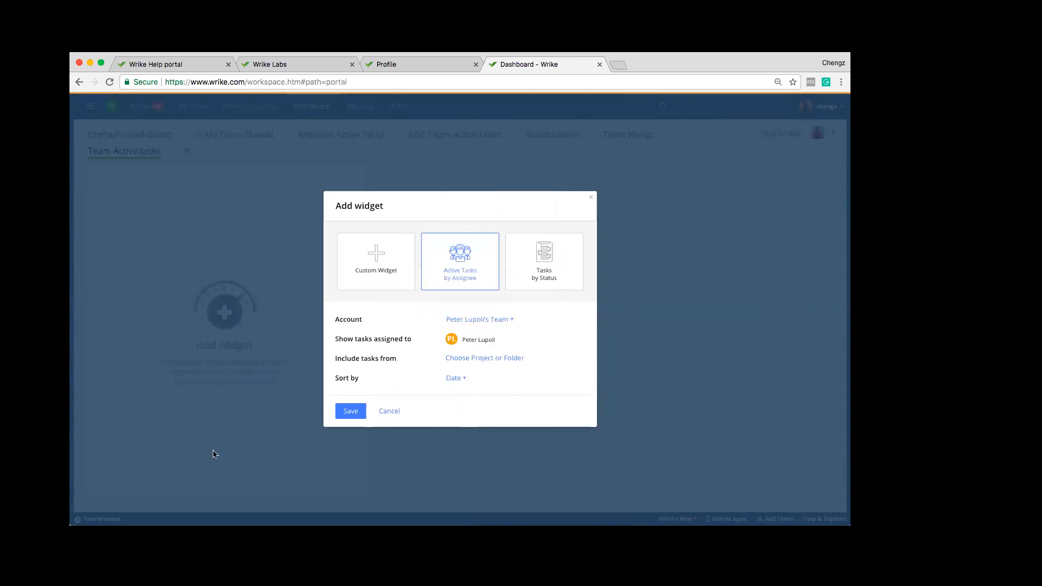
click(352, 413)
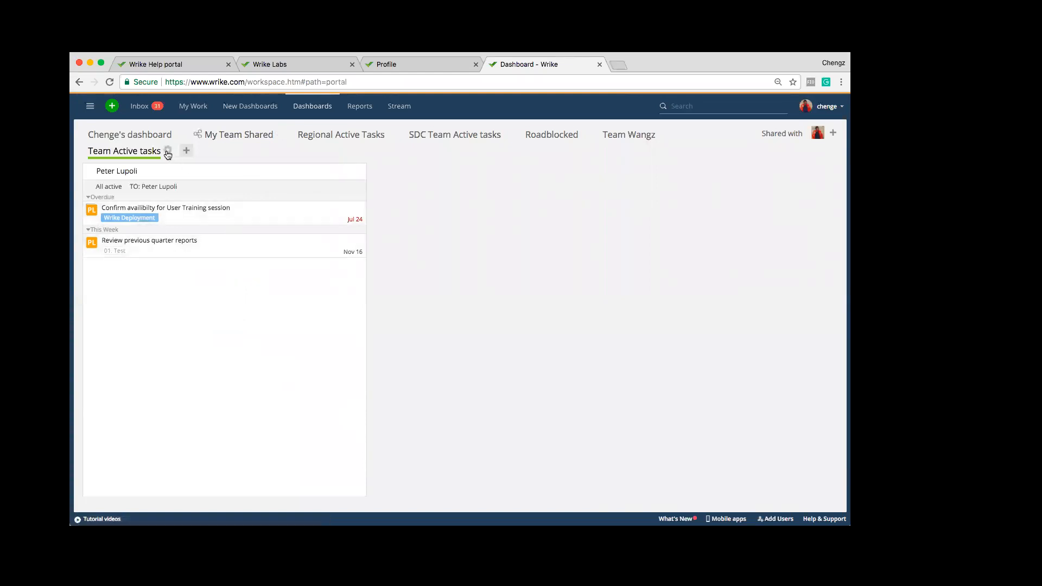
Start a custom widget titled "Overdue" on the Team Active tasks dashboard and set its account to the colleague's team
click(167, 152)
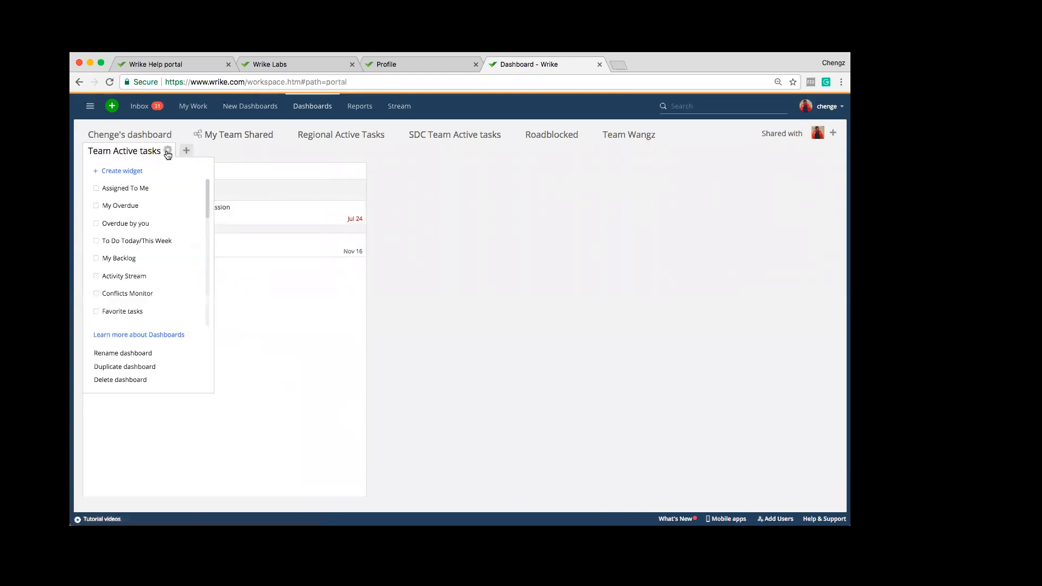
click(137, 177)
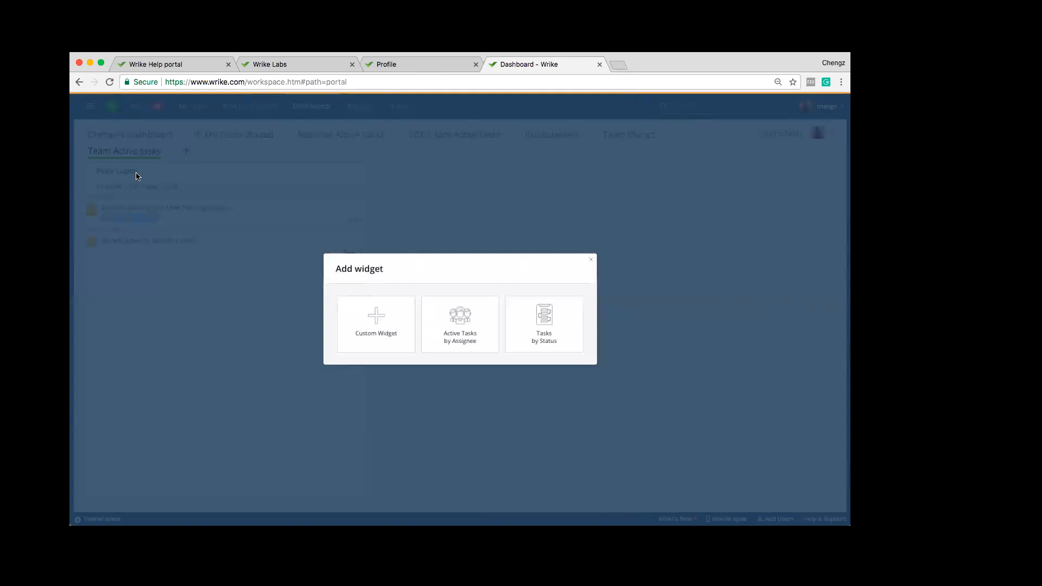
click(388, 336)
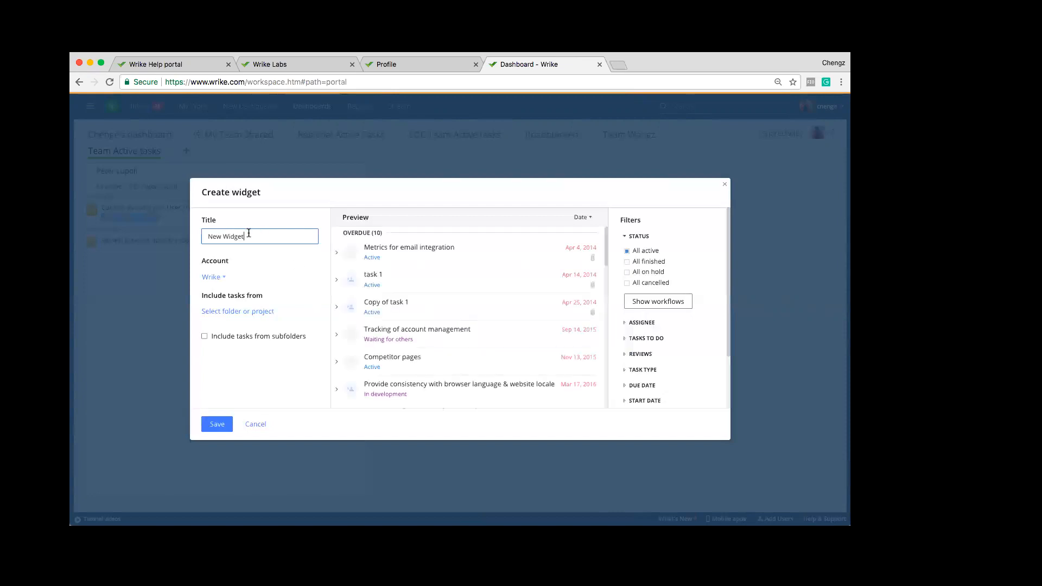
drag(249, 233, 196, 240)
key(BackSpace)
text(Overdue)
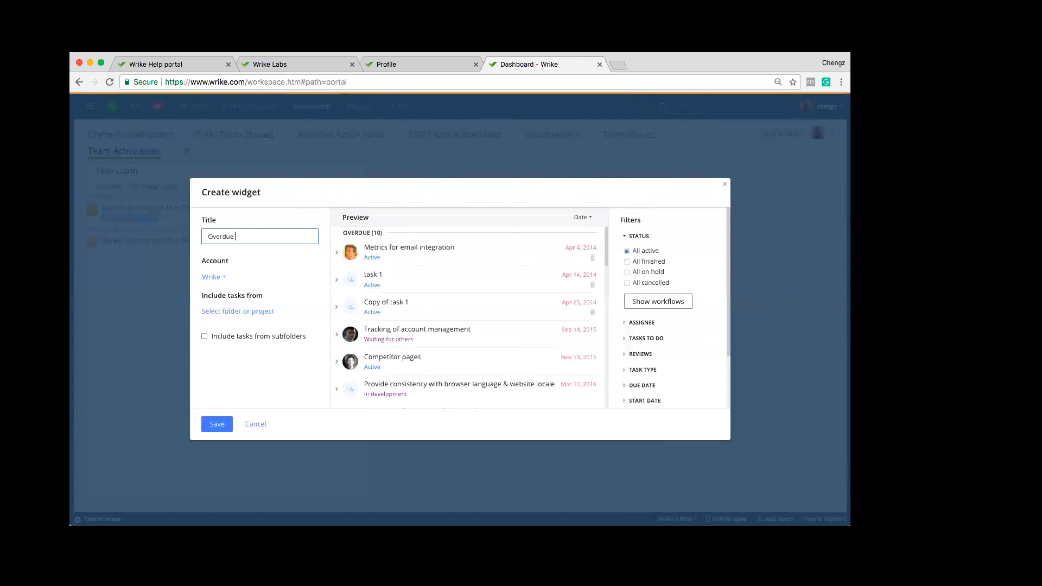
click(222, 279)
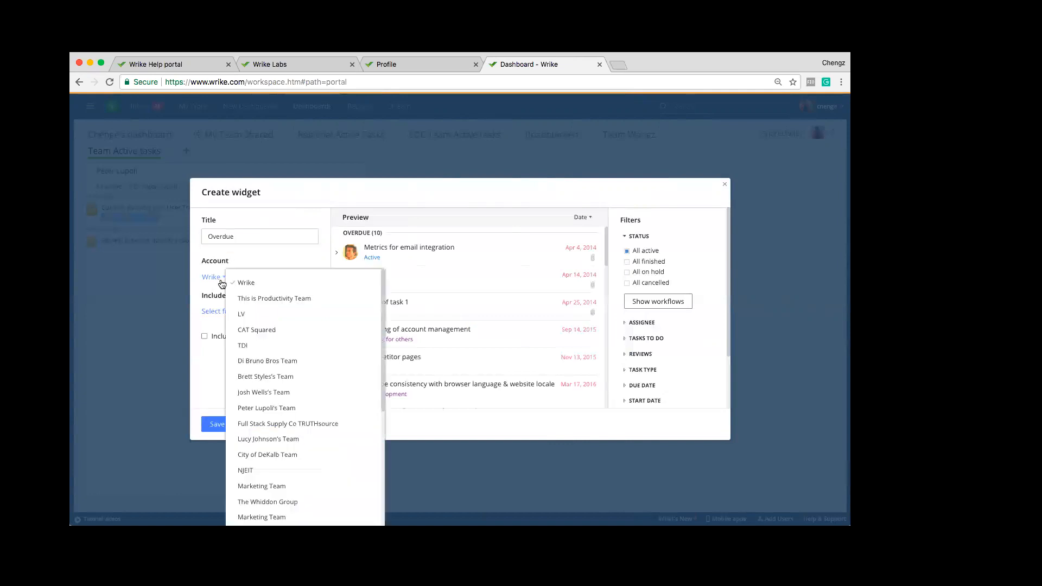
click(291, 407)
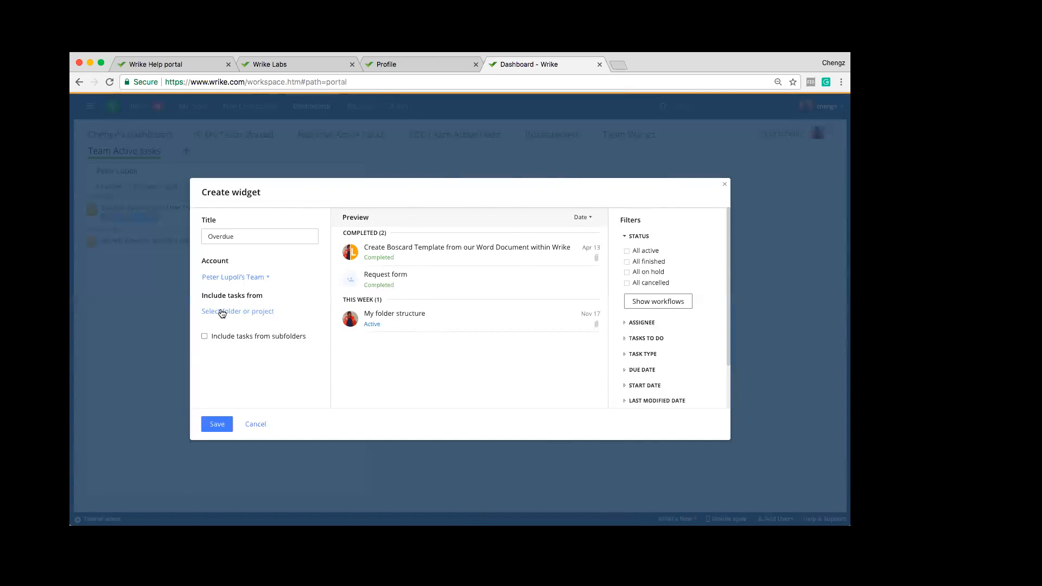
Browse the source folders for the Overdue widget without choosing one, and include tasks from subfolders
click(222, 313)
scroll(250, 415, down, 1)
scroll(250, 416, down, 1)
scroll(250, 415, up, 1)
click(319, 310)
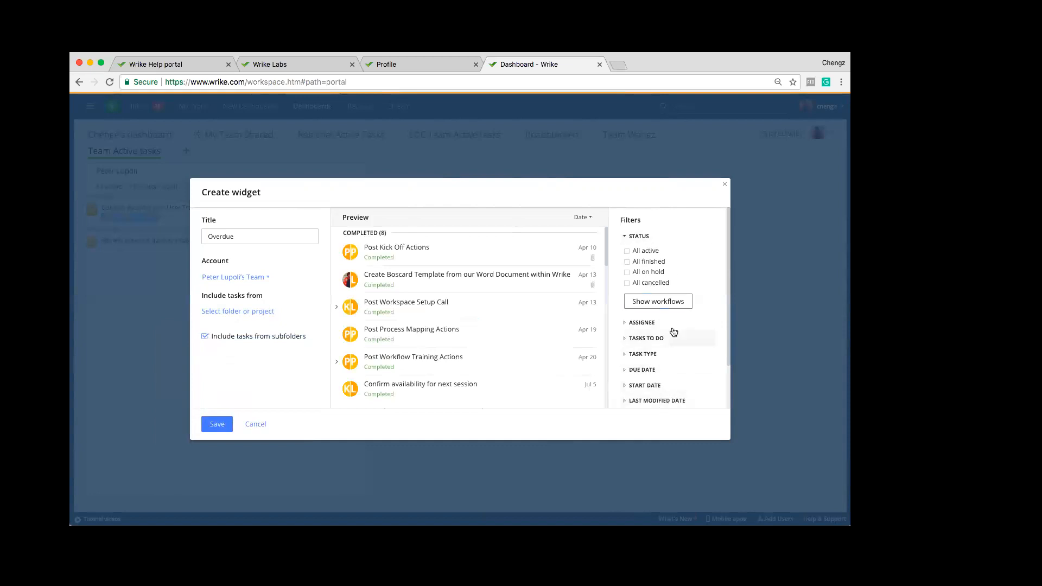
Filter the Overdue widget to all active status and overdue tasks to do, and save it
click(633, 253)
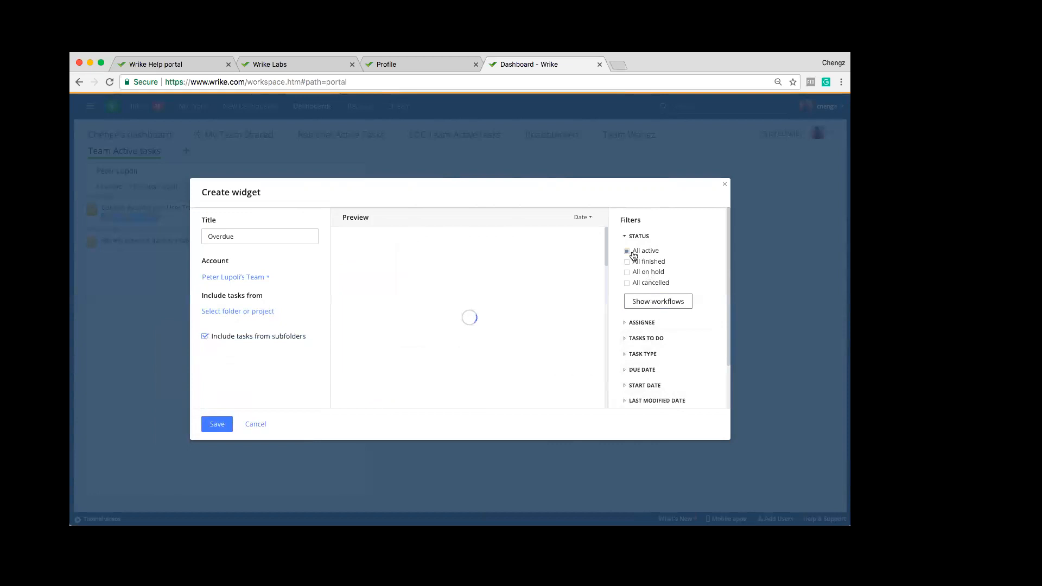
click(625, 323)
click(625, 389)
scroll(691, 363, down, 3)
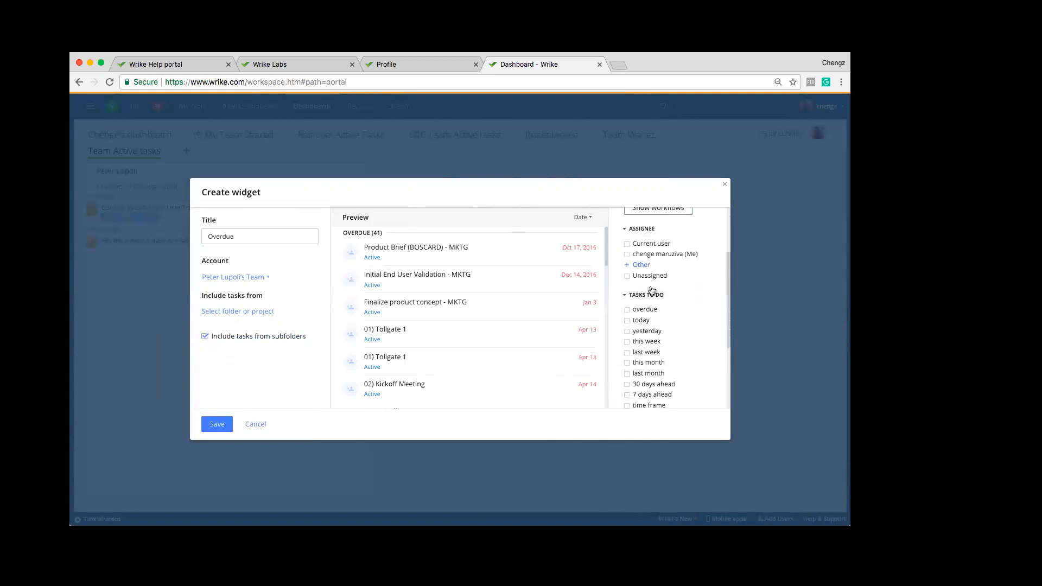
click(637, 311)
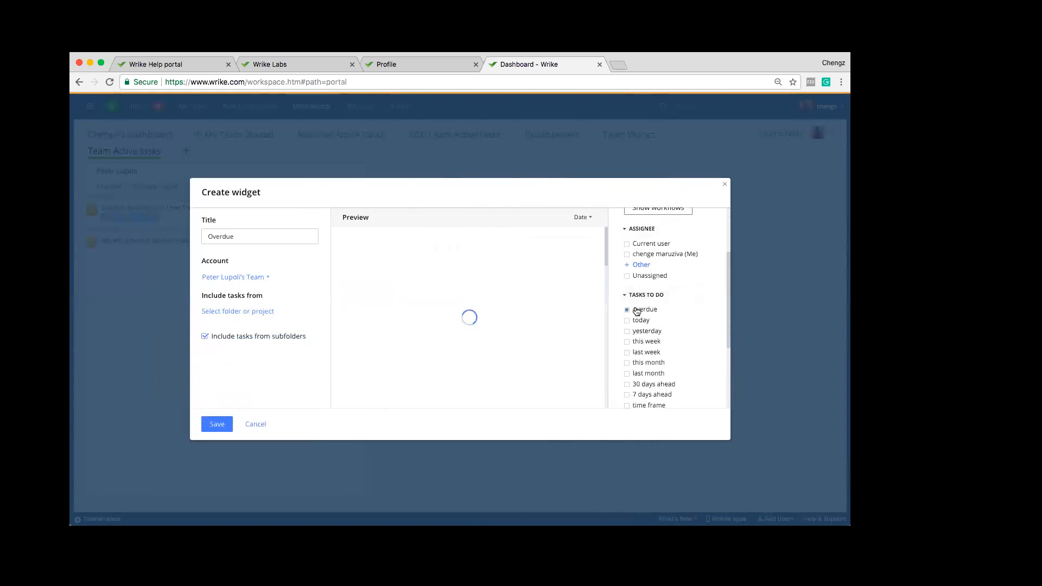
click(217, 423)
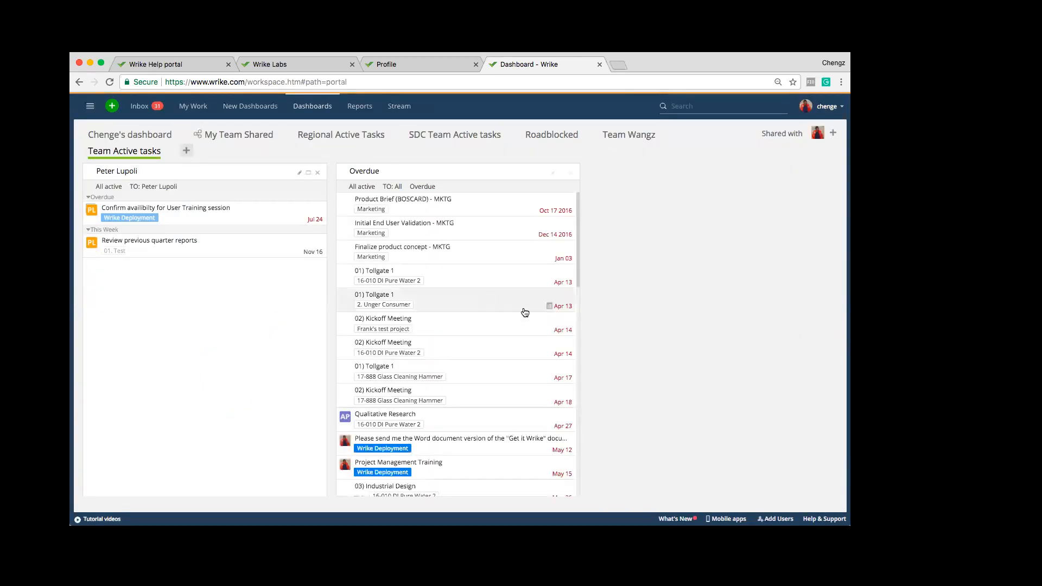
Look through the Overdue widget's tasks and share the Team Active tasks dashboard with the Consumer Indoor Floor group
scroll(544, 379, down, 3)
scroll(543, 380, down, 10)
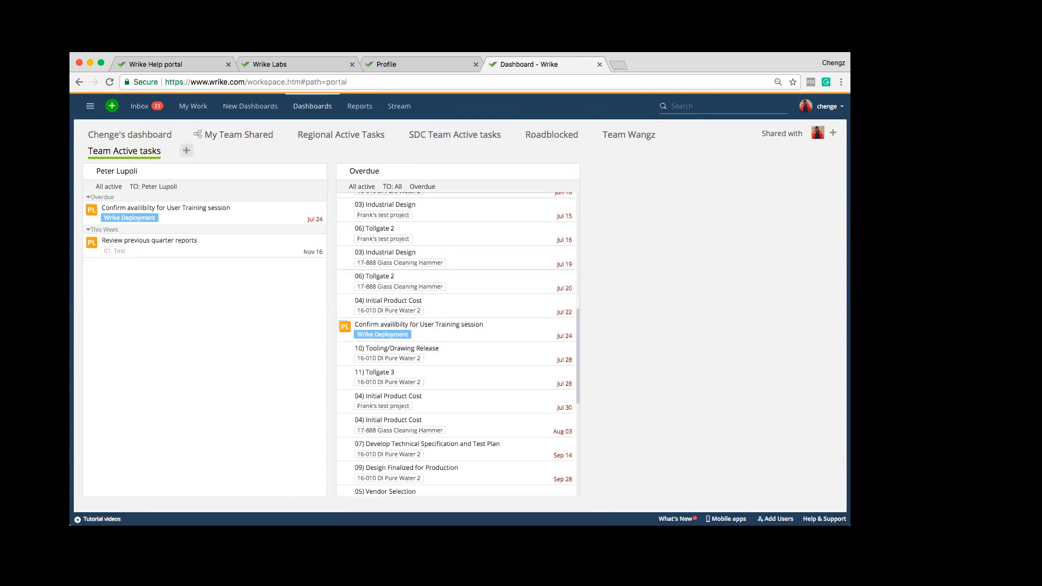
click(832, 133)
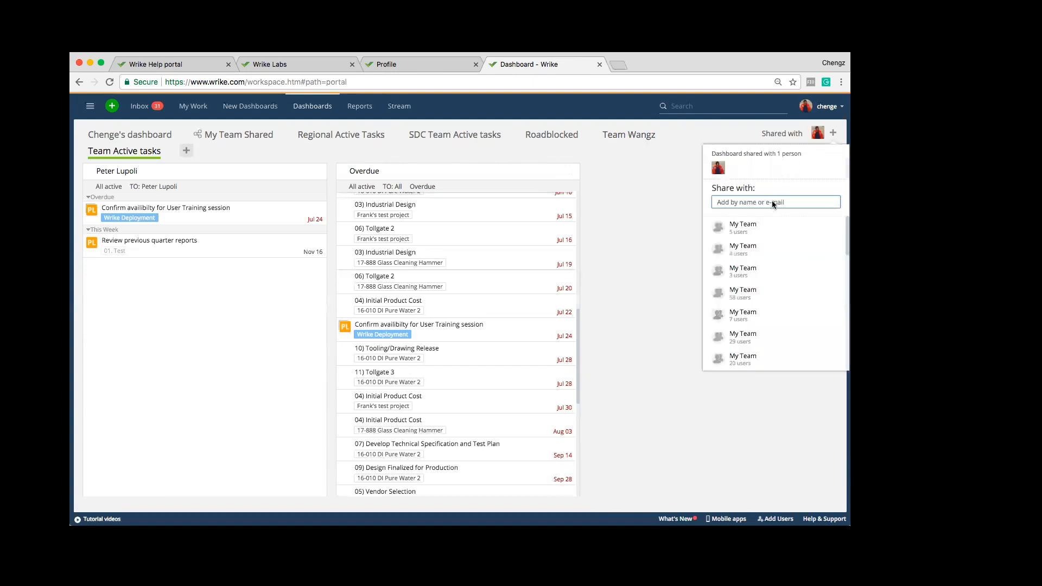
text(consu)
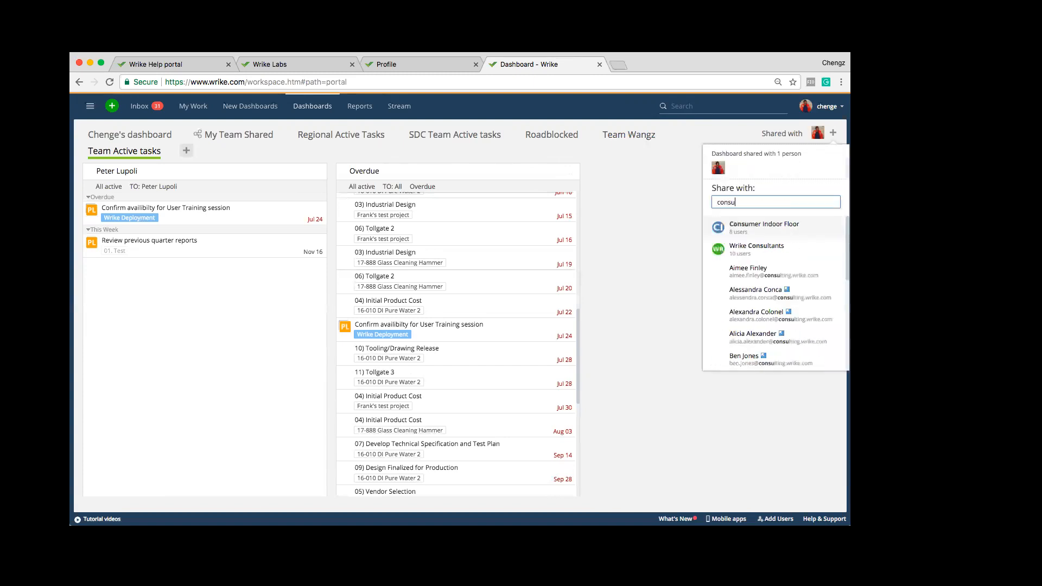
click(783, 233)
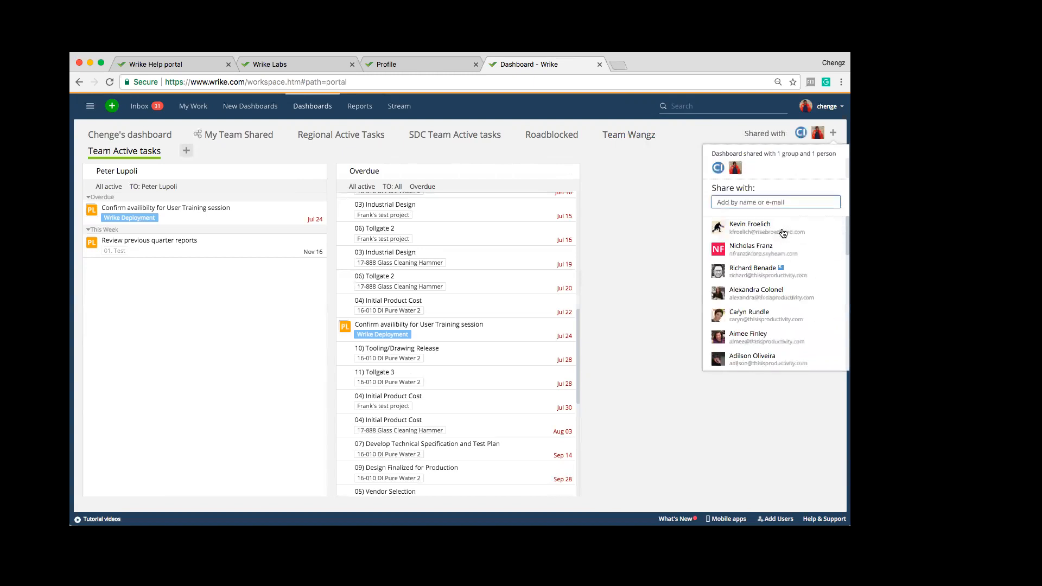
click(647, 276)
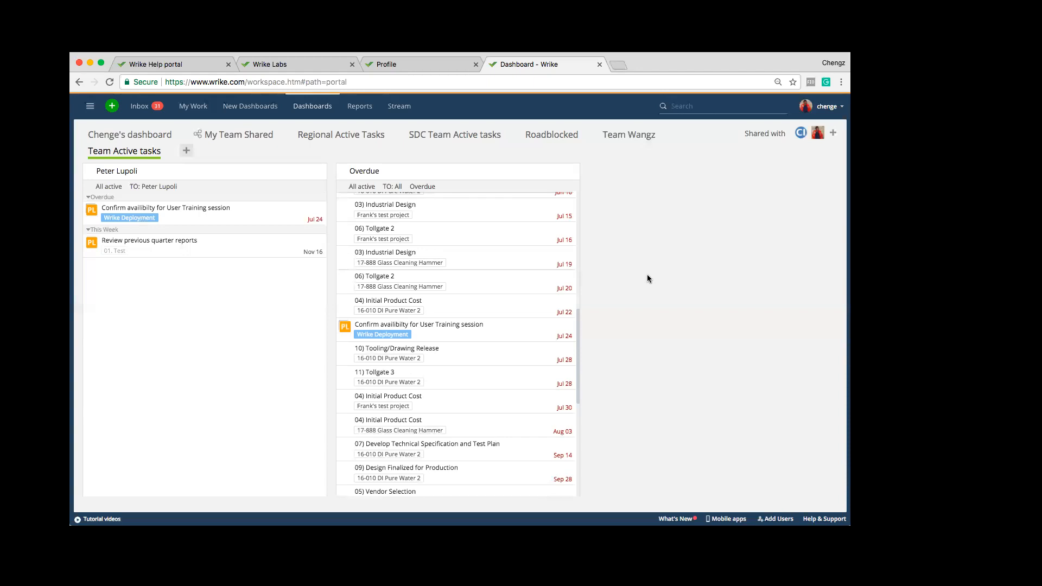
Start a custom widget titled "Active" on the Team Active tasks dashboard and set its account to the colleague's team
click(167, 150)
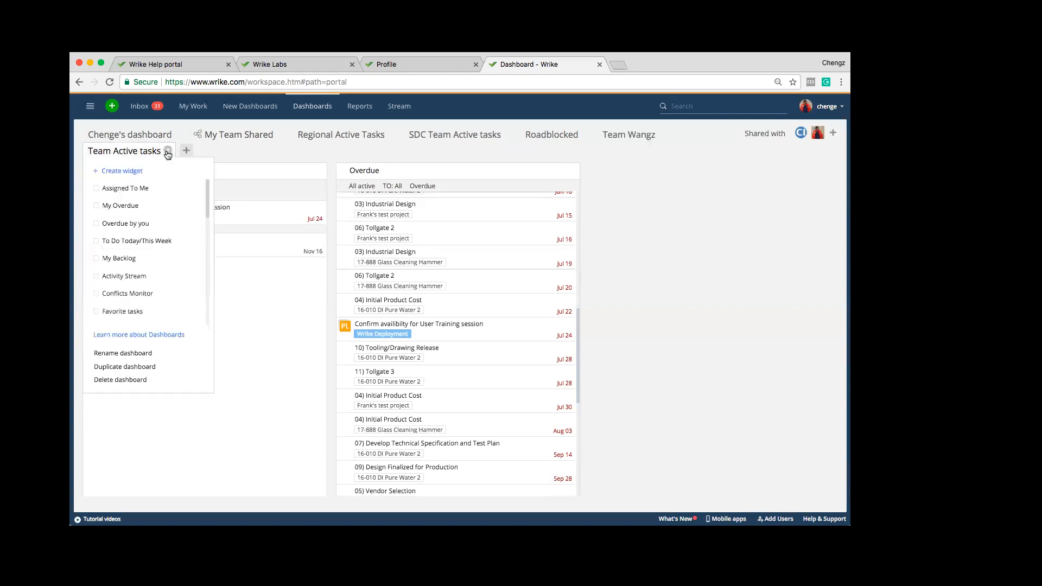
click(134, 171)
click(386, 323)
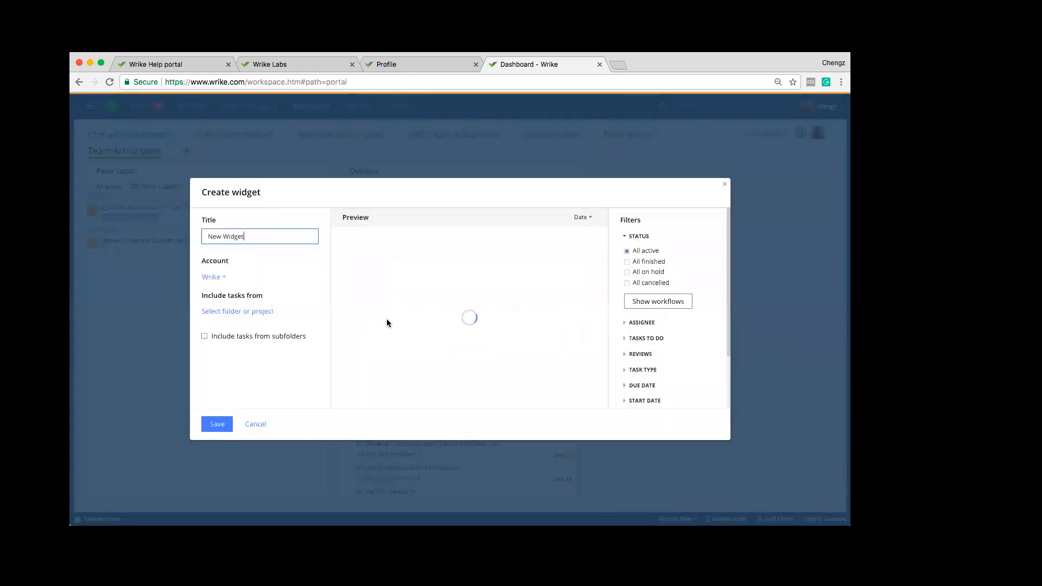
drag(248, 238, 202, 233)
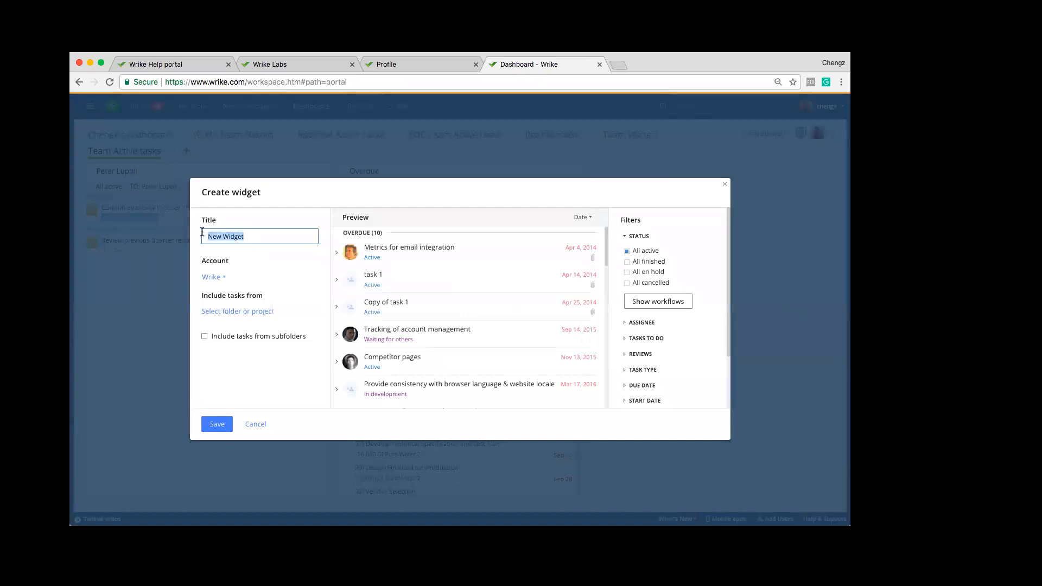
text(Active)
click(215, 277)
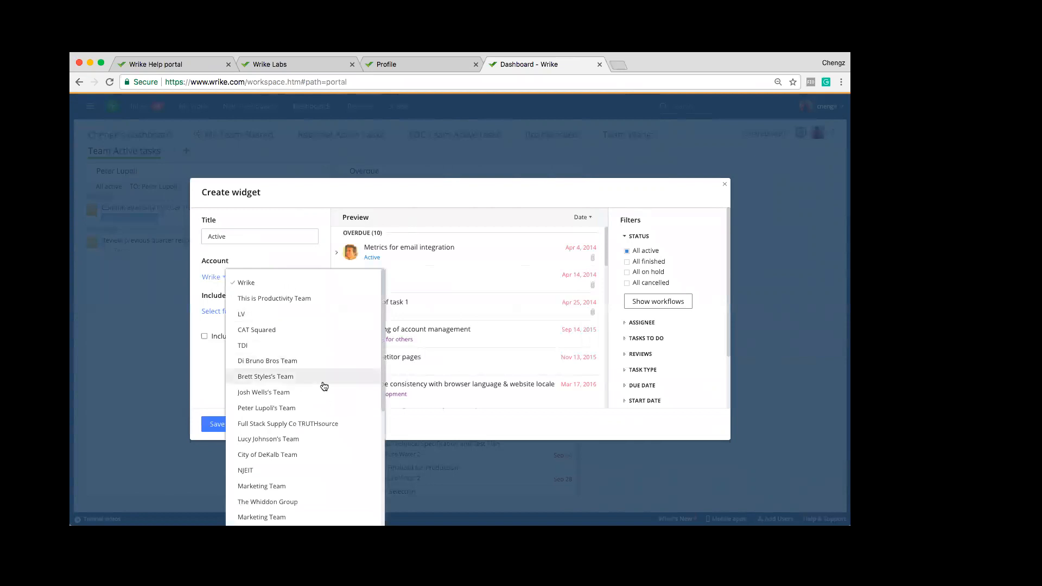
click(290, 408)
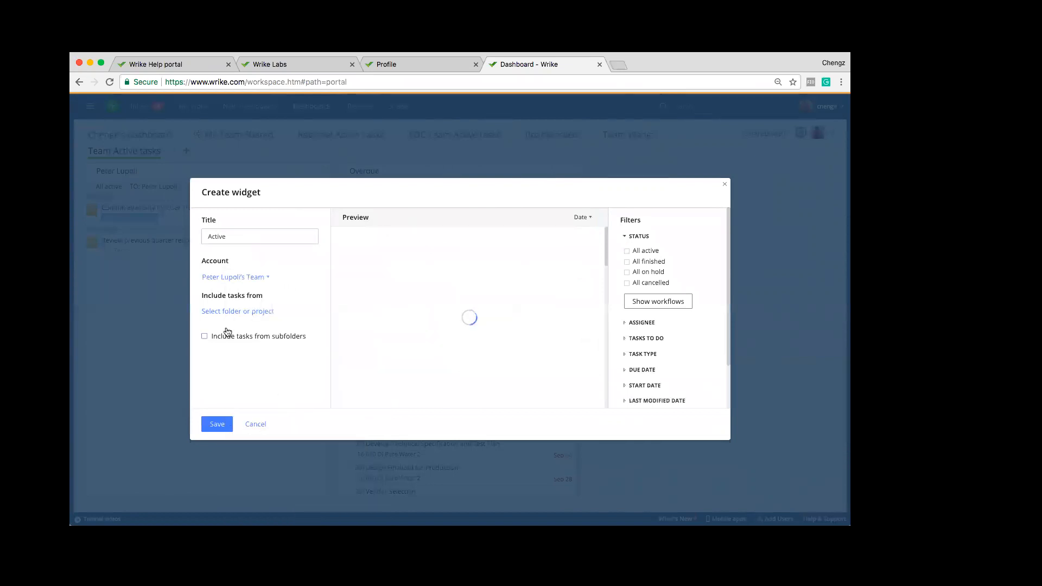
Find the 17-014 Consumer Indoor Floor folder as the Active widget's source and include tasks from its subfolders
click(262, 312)
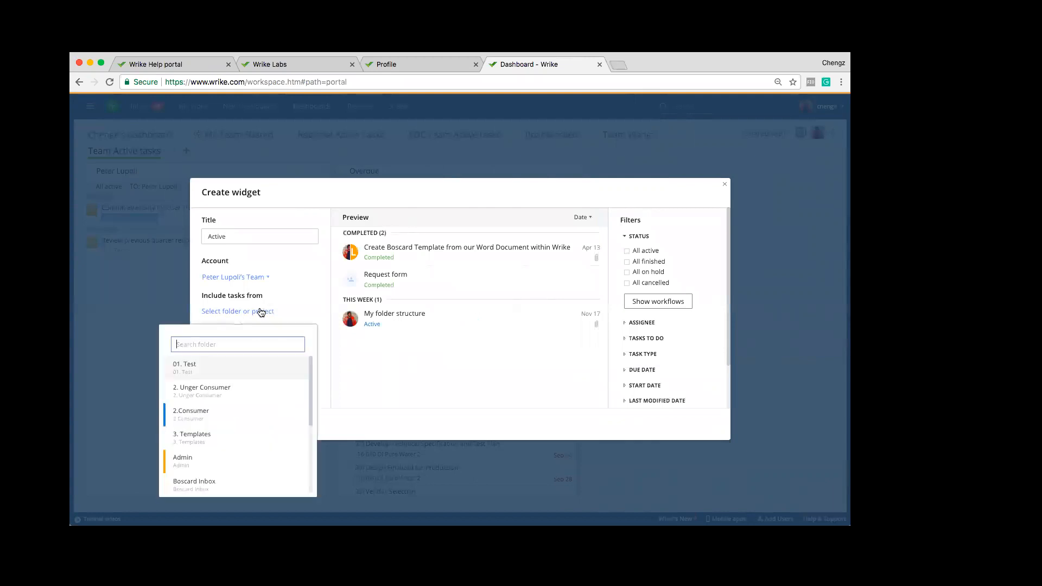
scroll(241, 382, down, 2)
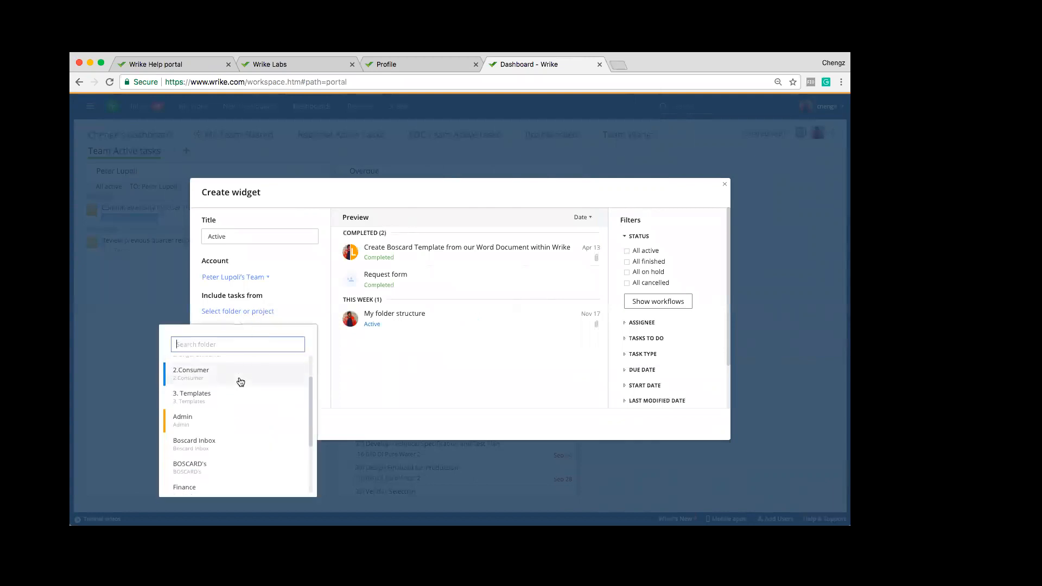
scroll(241, 382, up, 1)
text(17)
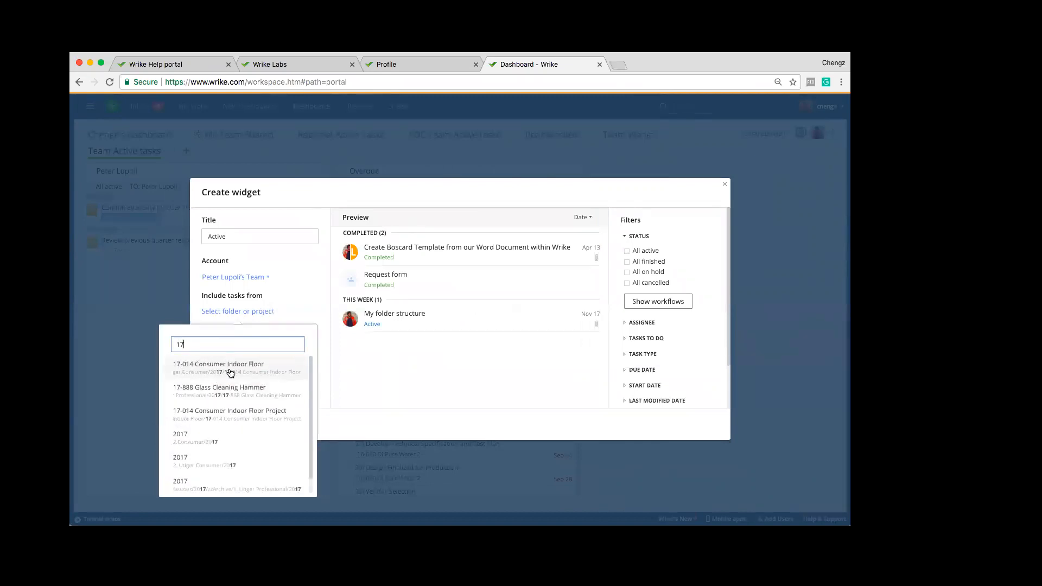
click(250, 373)
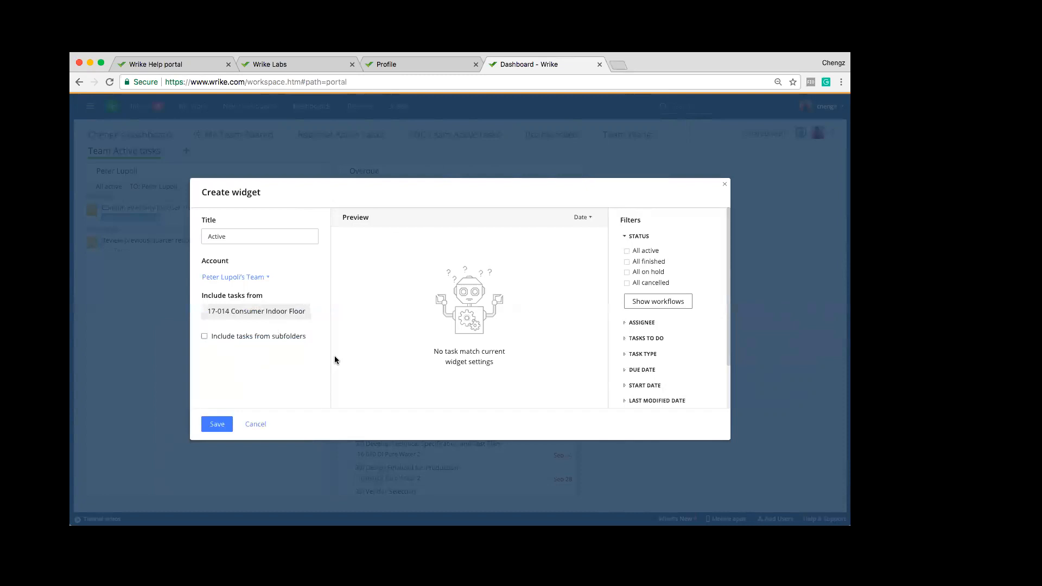
click(205, 337)
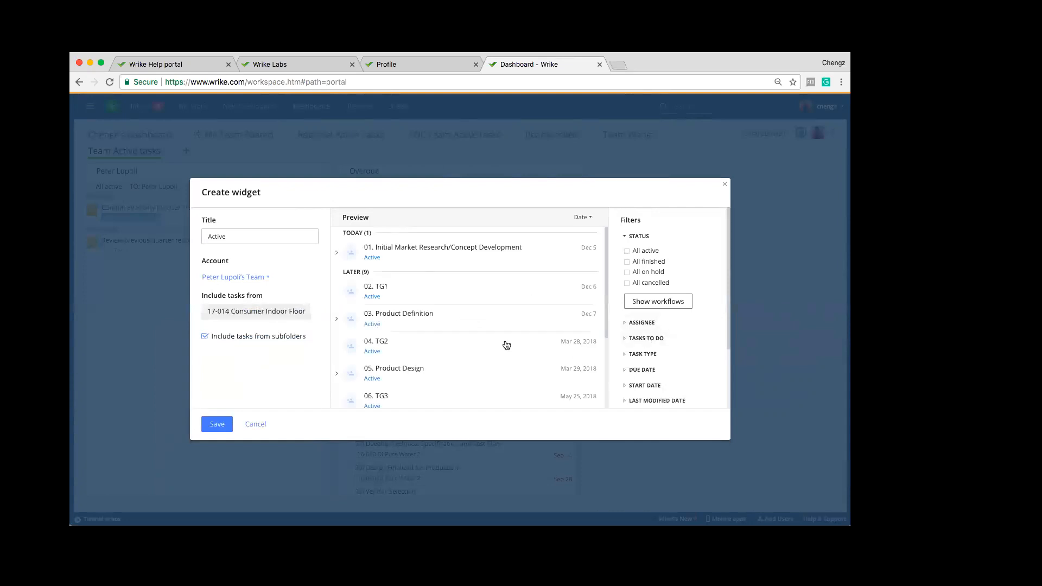
Browse the Active widget's filters, expand the due date options, and discard the widget without saving
scroll(504, 344, down, 2)
scroll(505, 344, up, 2)
scroll(658, 276, down, 3)
scroll(658, 278, down, 1)
scroll(657, 278, up, 2)
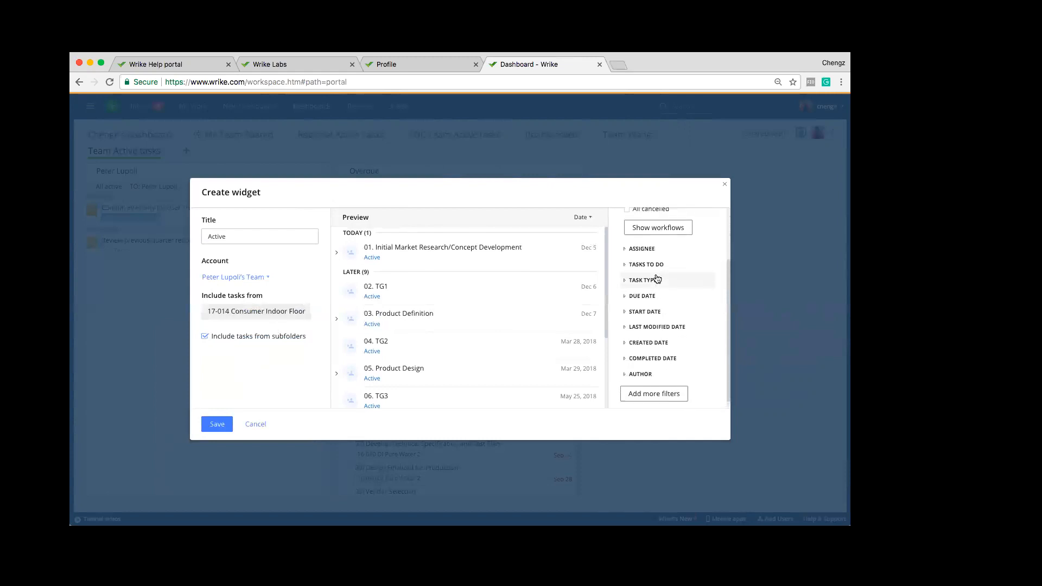
click(625, 306)
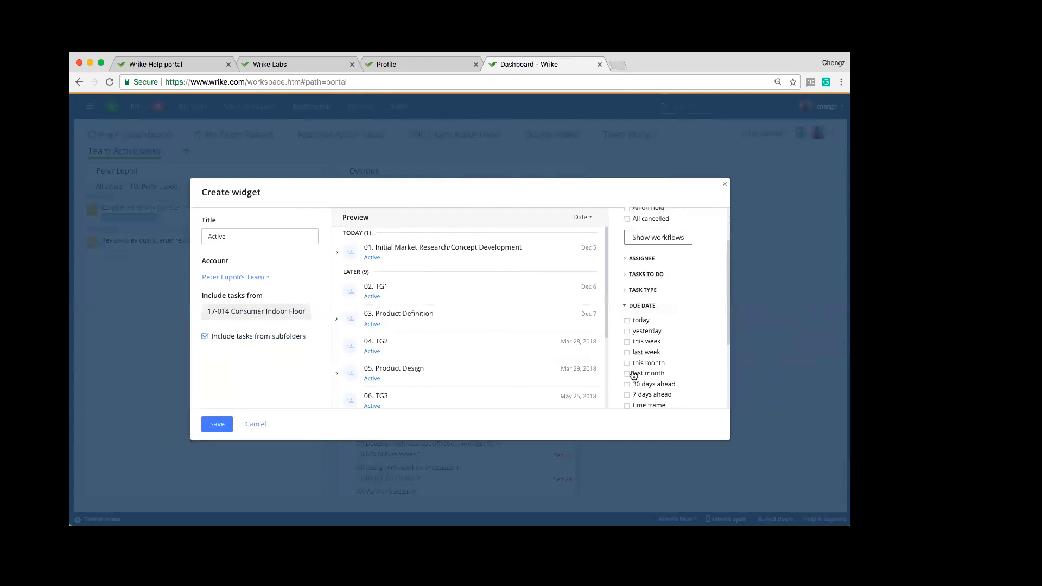
click(253, 425)
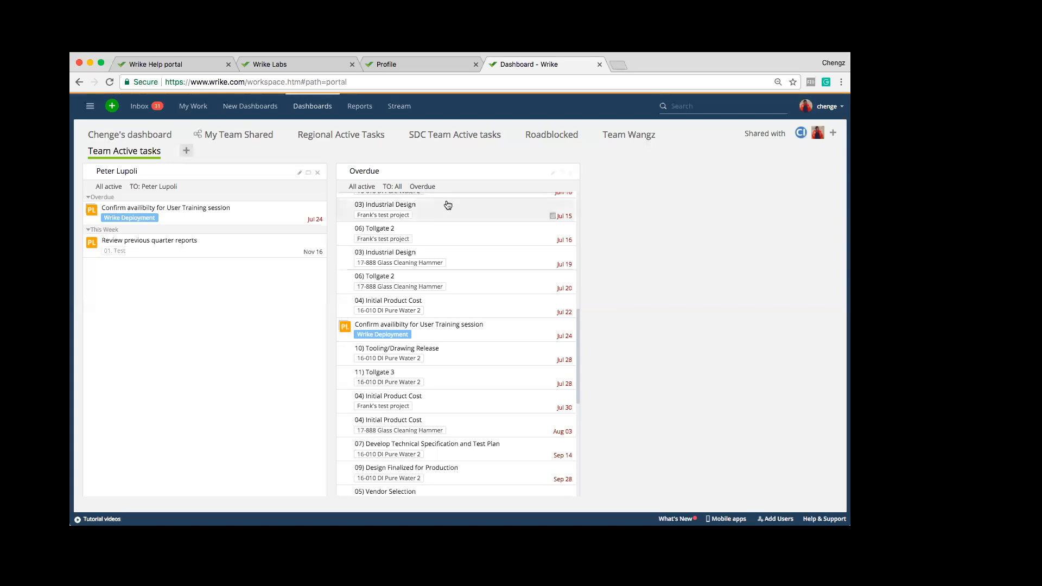
Edit the Overdue widget so its tasks to do filter uses only 7 days ahead, and save it
click(552, 172)
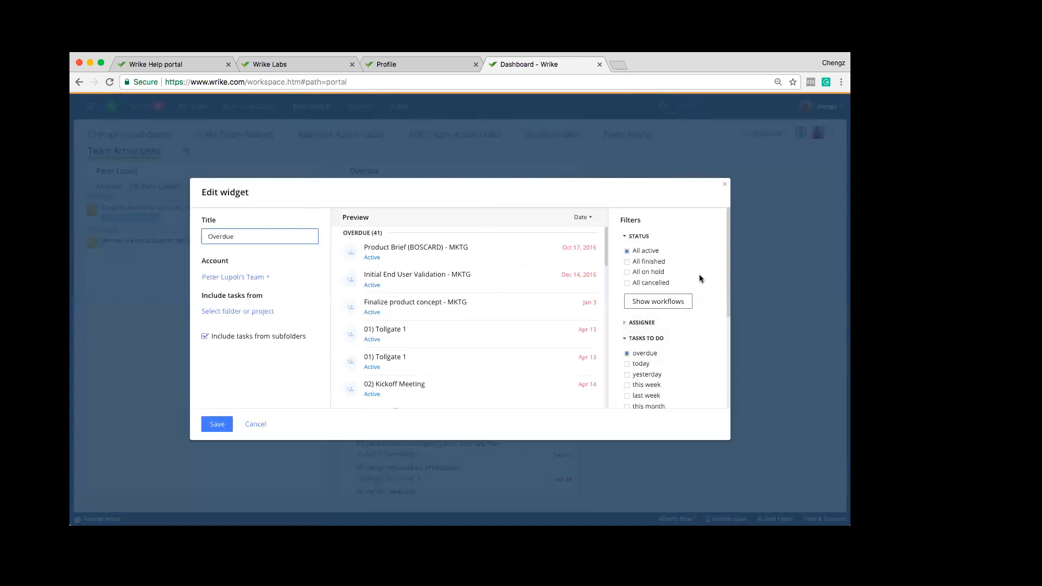
drag(727, 263, 727, 326)
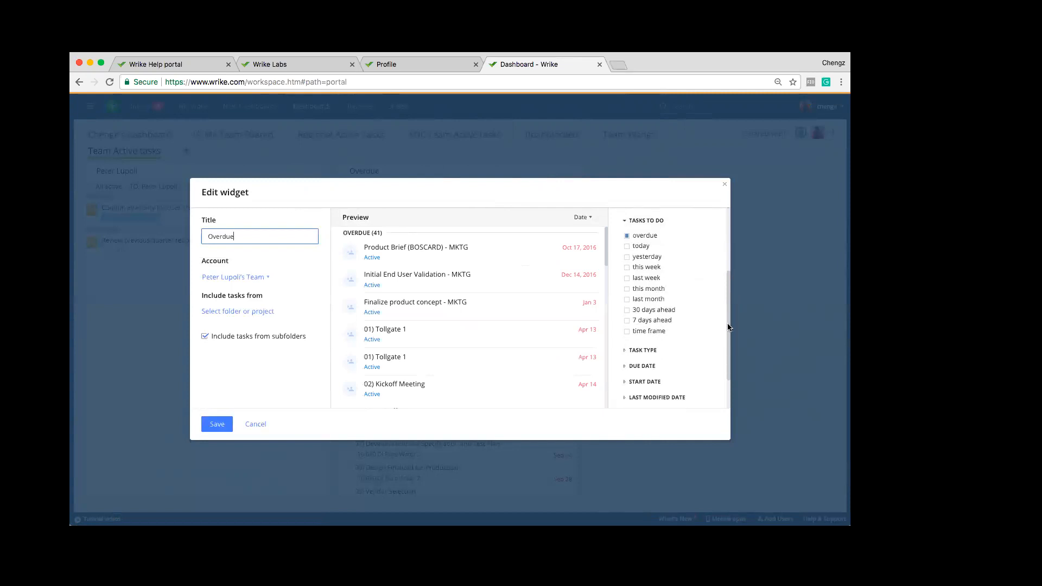
click(627, 291)
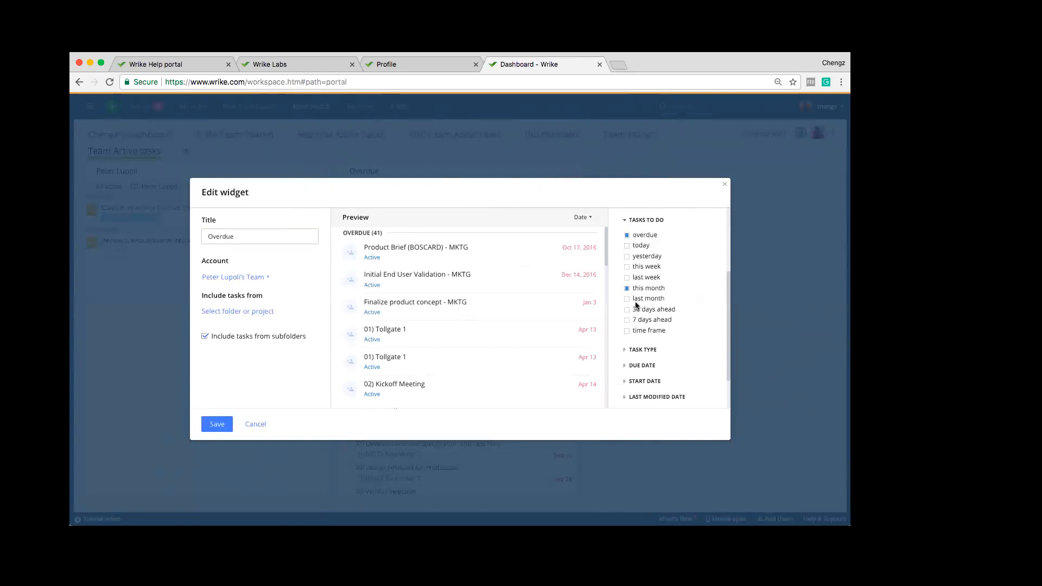
click(636, 320)
click(627, 236)
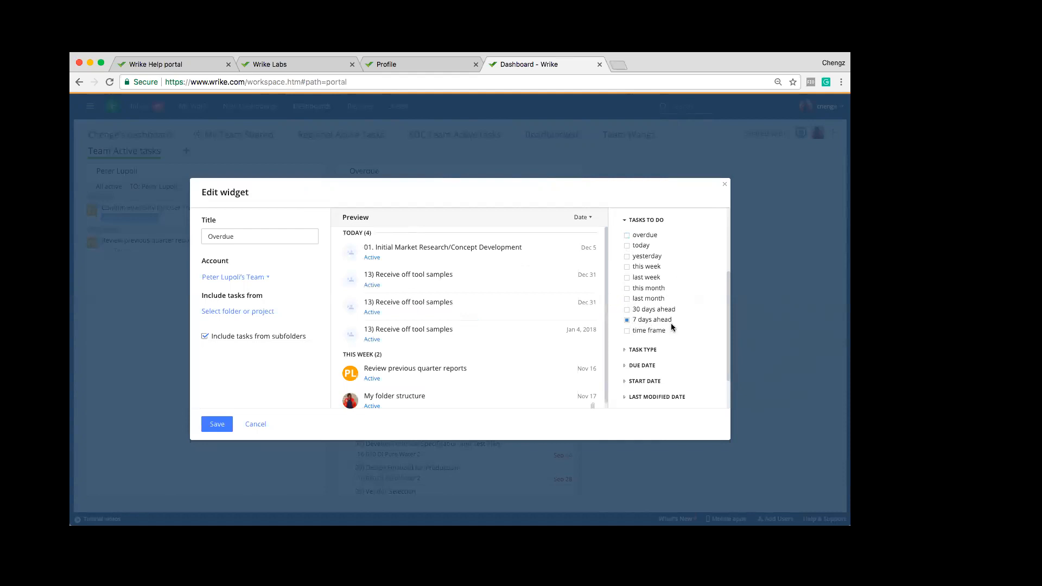
click(217, 425)
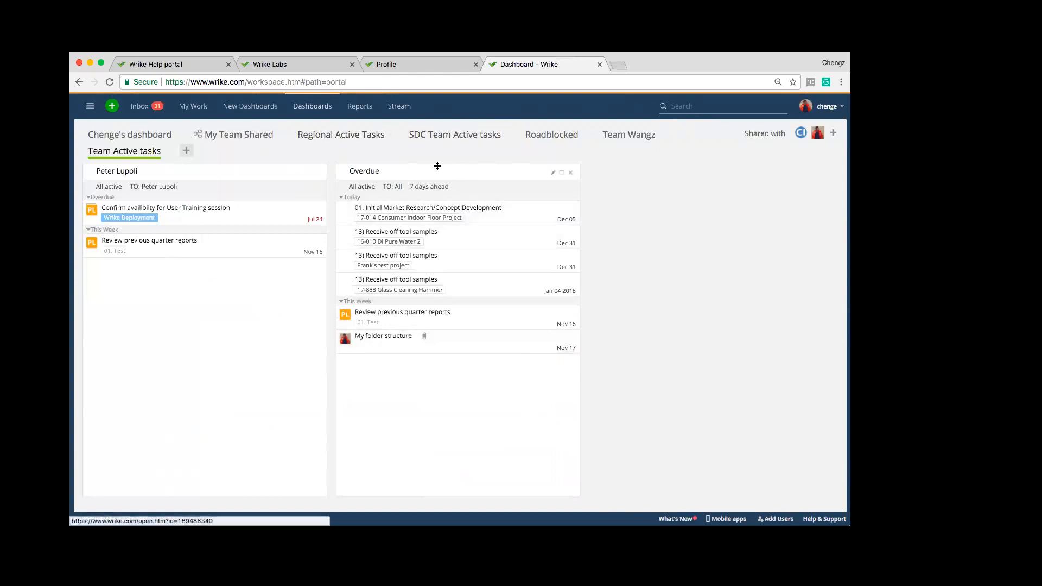
Start a new report from scratch and title it "Active projects"
click(359, 107)
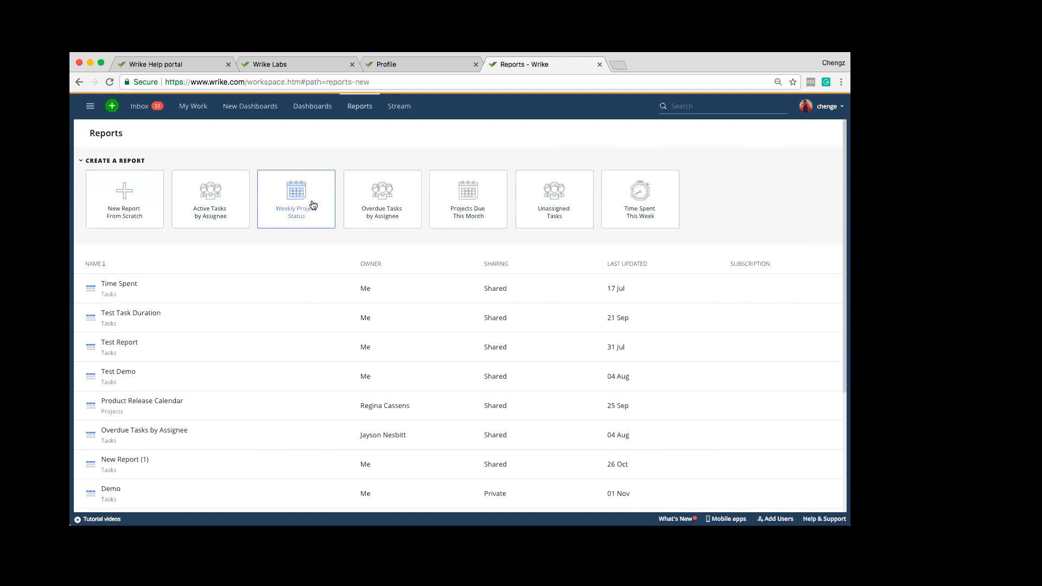
click(126, 206)
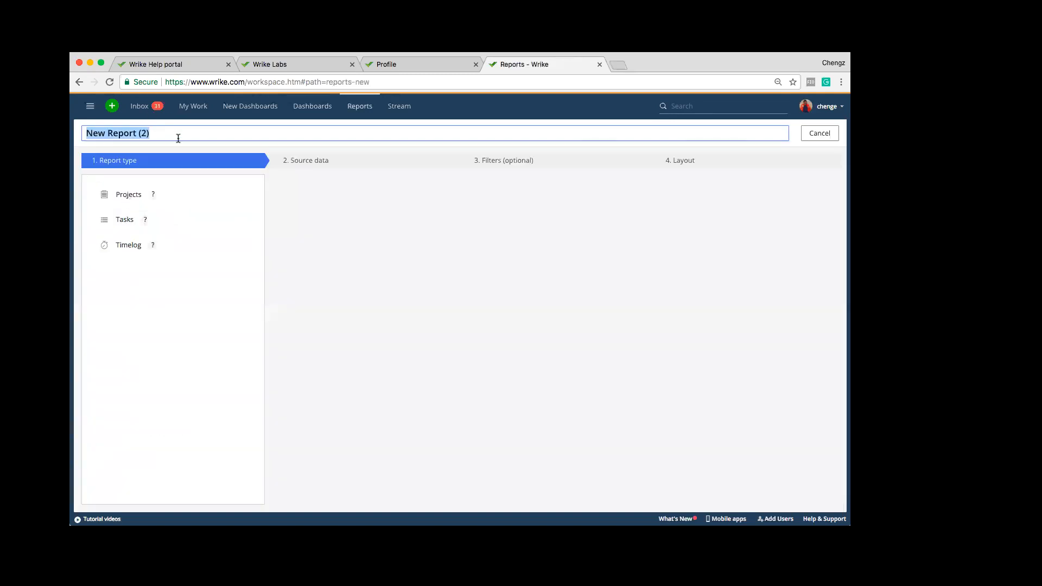
key(BackSpace)
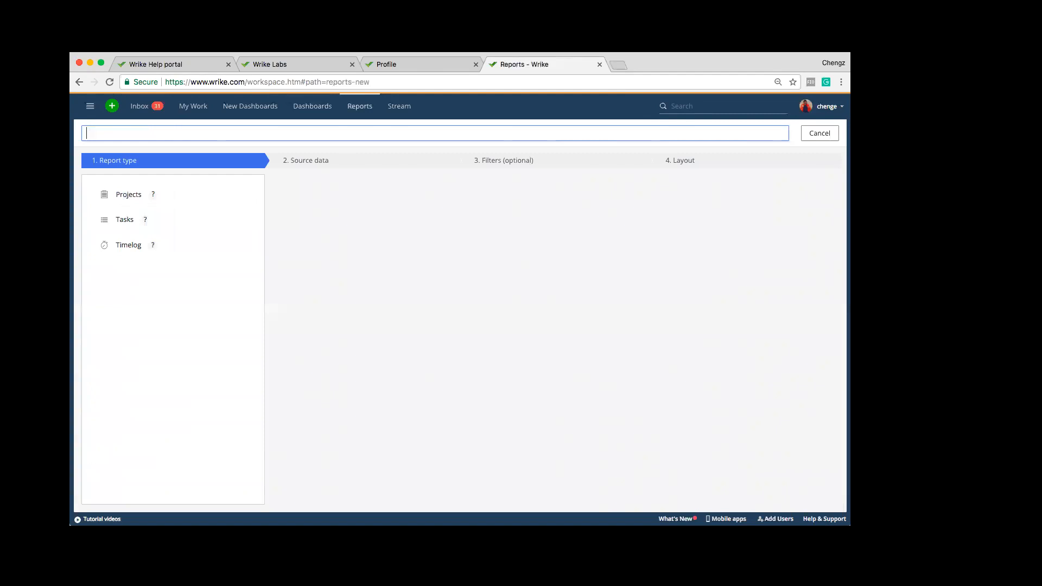
text(Re)
key(BackSpace)
key(BackSpace)
text(Active projects)
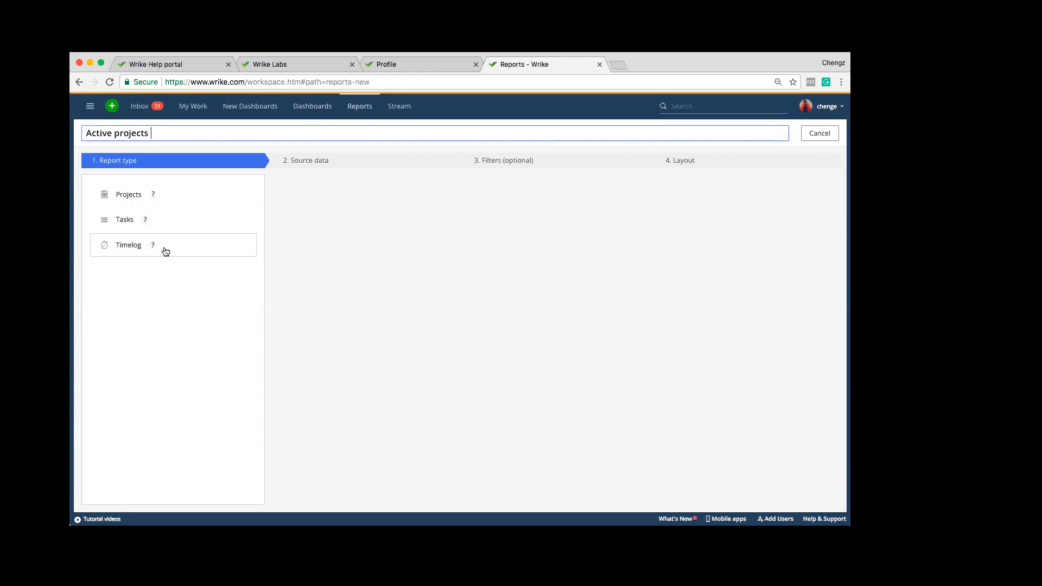
Base the report on tasks from the 2. Unger Consumer folder in the colleague's team account
click(136, 225)
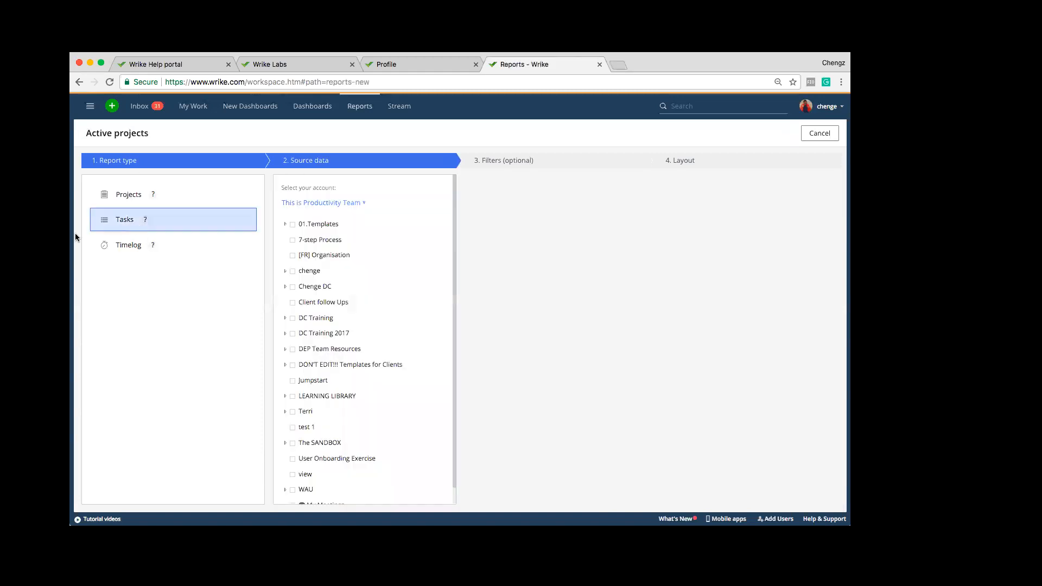
click(357, 206)
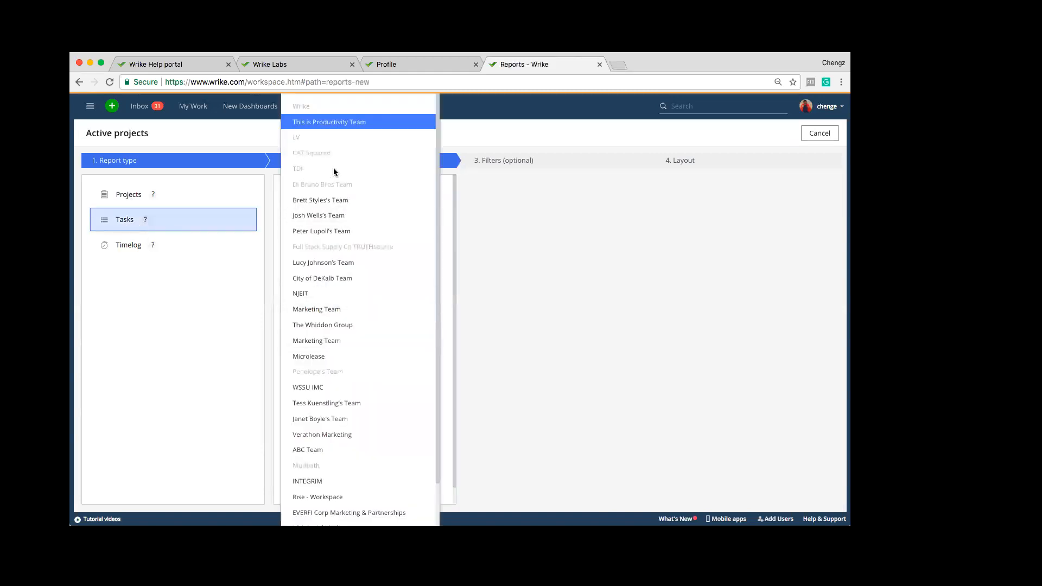
click(330, 233)
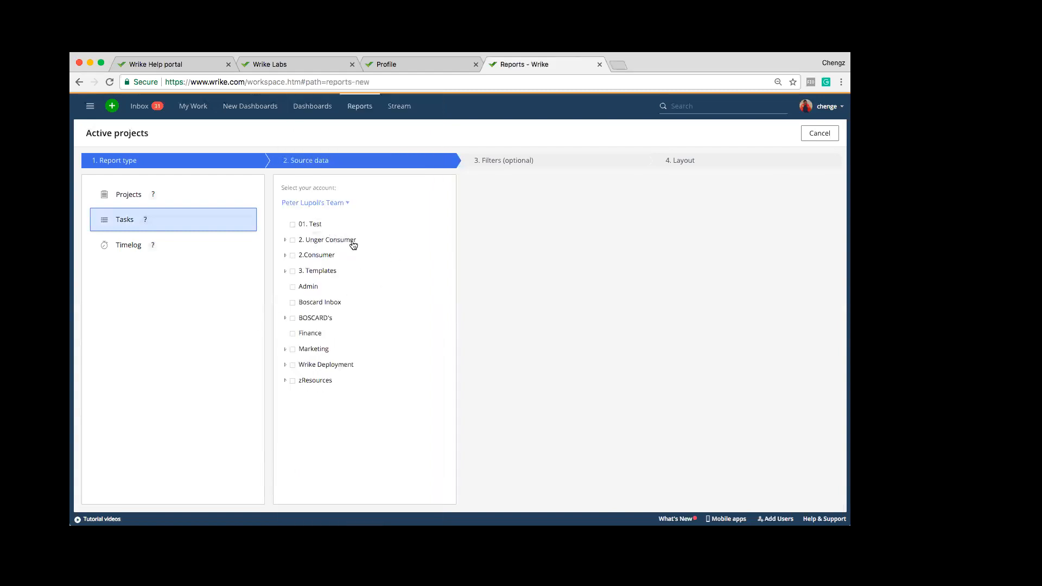
click(284, 240)
click(290, 255)
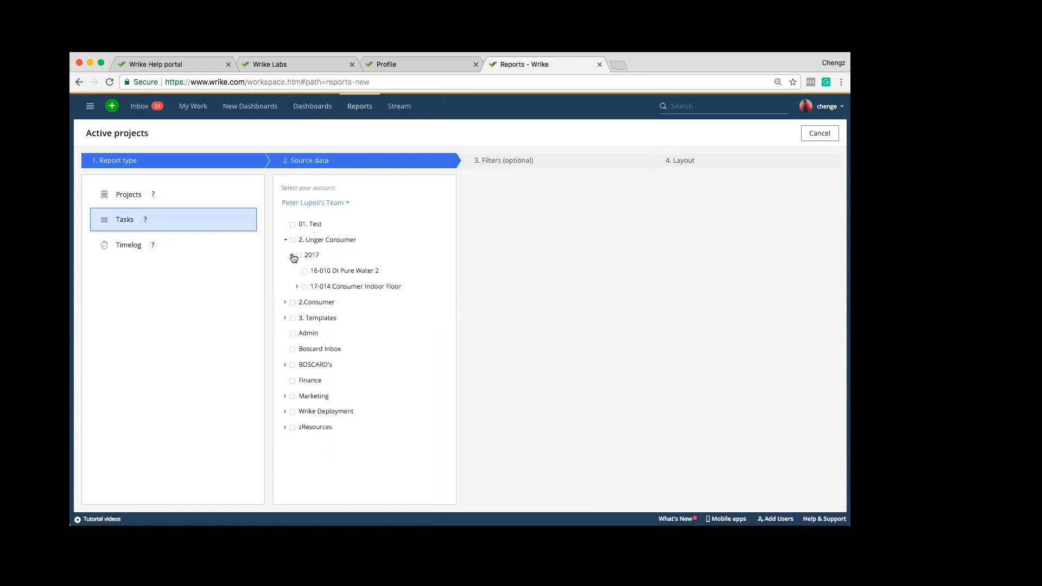
click(307, 287)
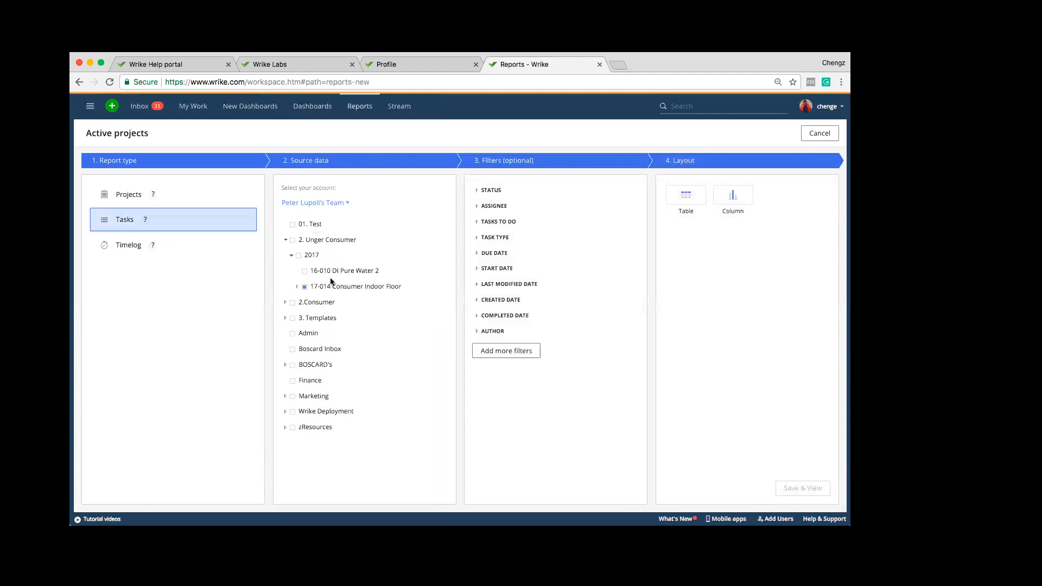
click(292, 239)
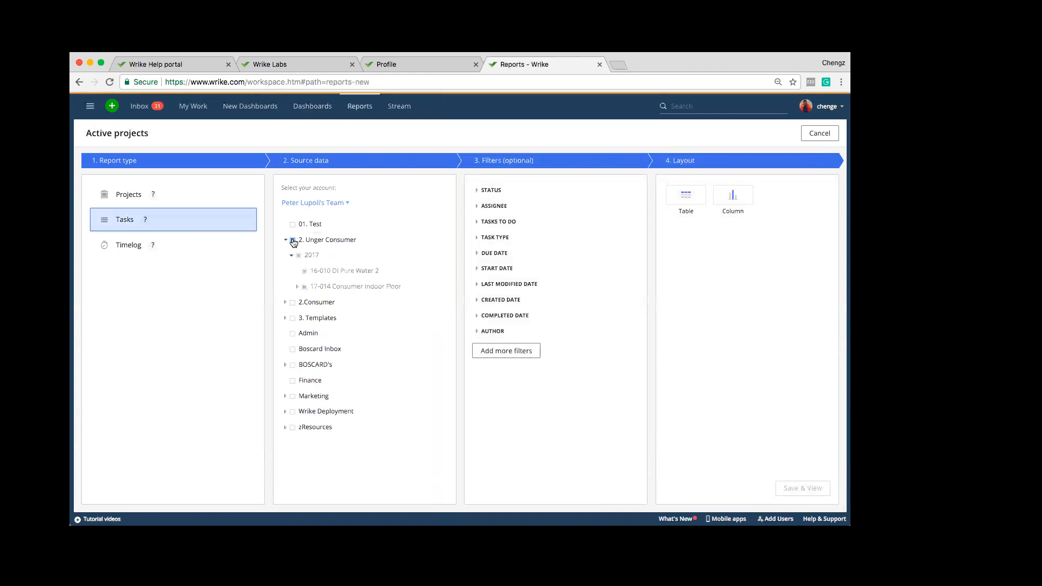
Look over the status, assignee, tasks to do and created date filters without choosing any, and save the report with a table layout
click(480, 195)
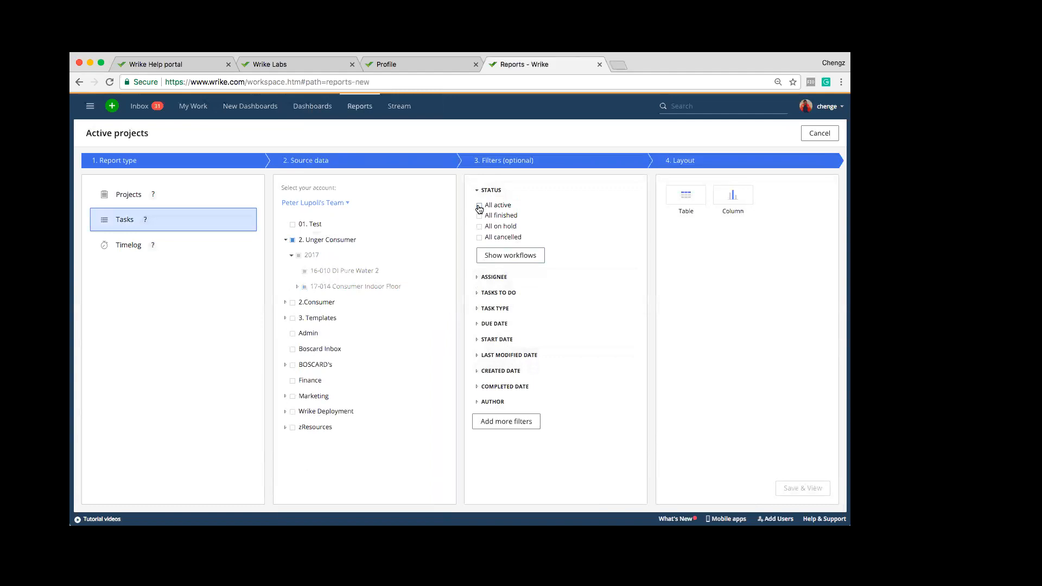
click(477, 278)
click(478, 332)
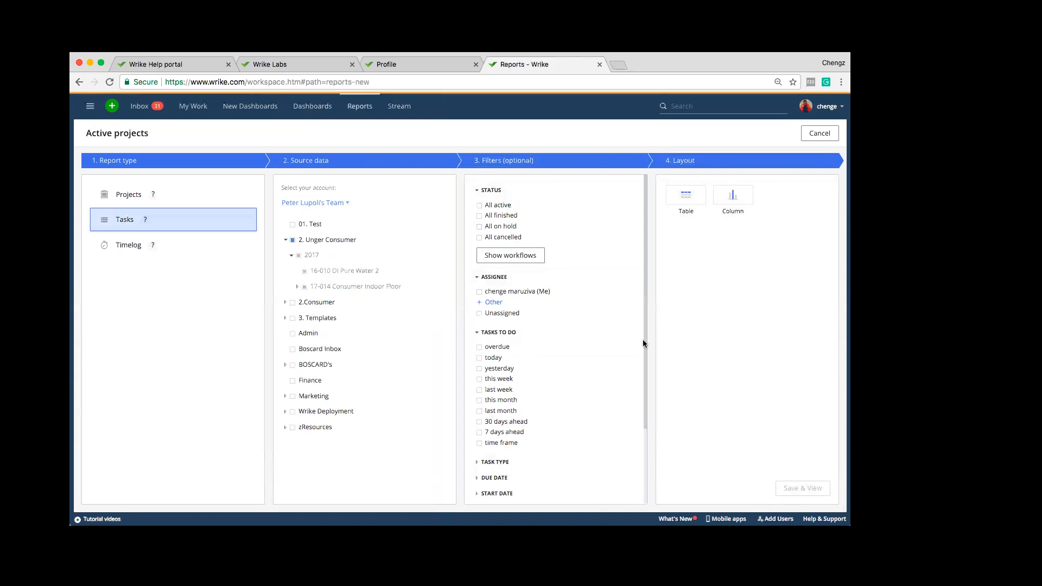
drag(642, 340, 641, 421)
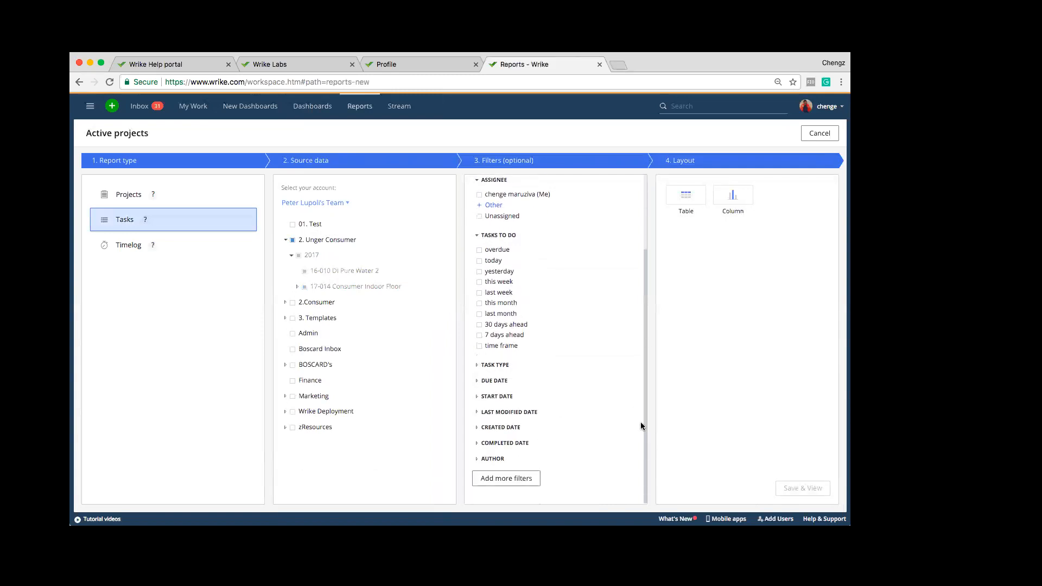
click(484, 428)
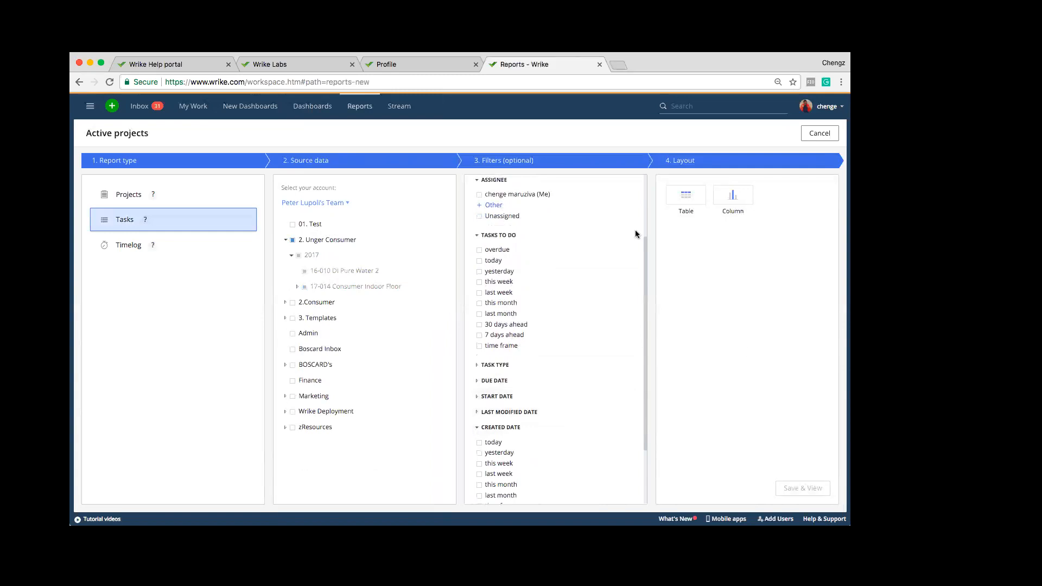
scroll(585, 301, up, 4)
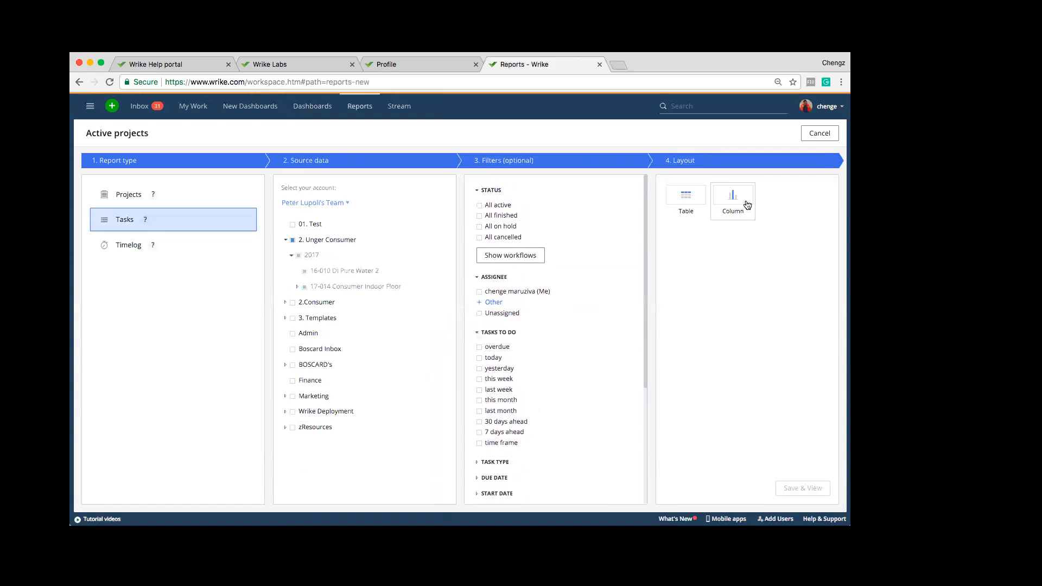
click(678, 204)
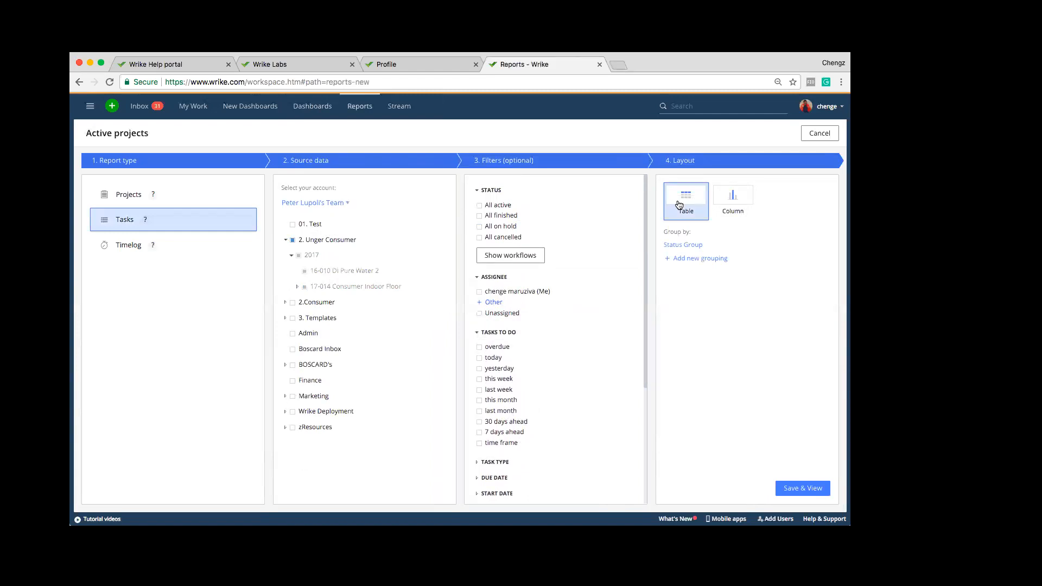
click(805, 488)
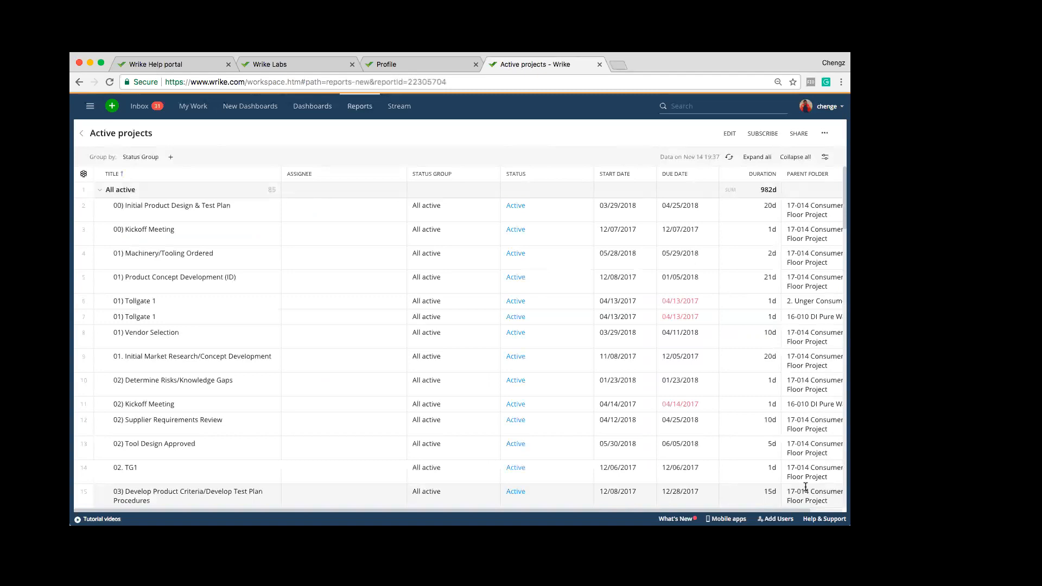
Hide the Status Group, Duration and Assignee columns in the Active projects report table
click(85, 175)
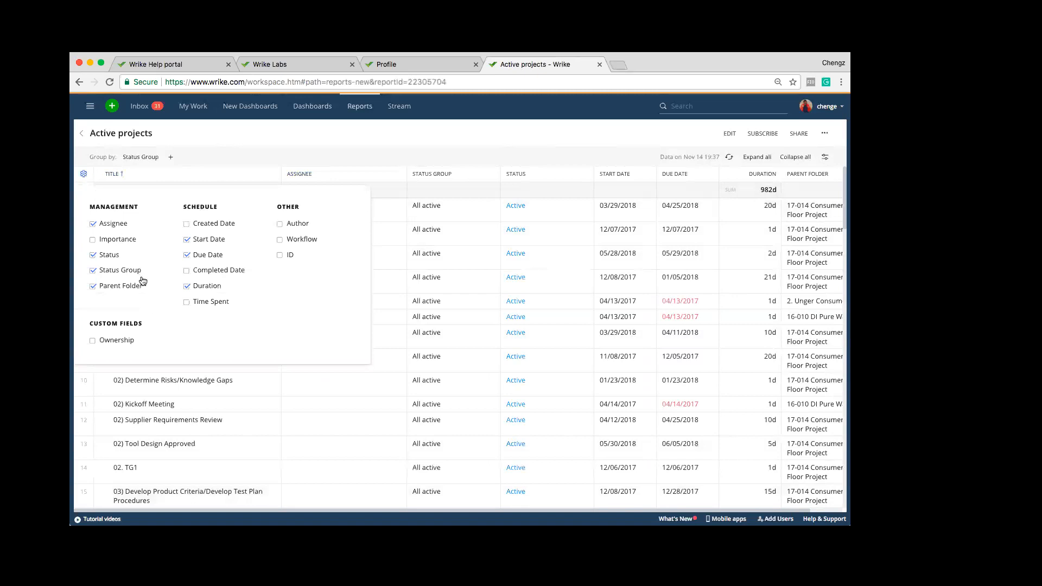
click(93, 271)
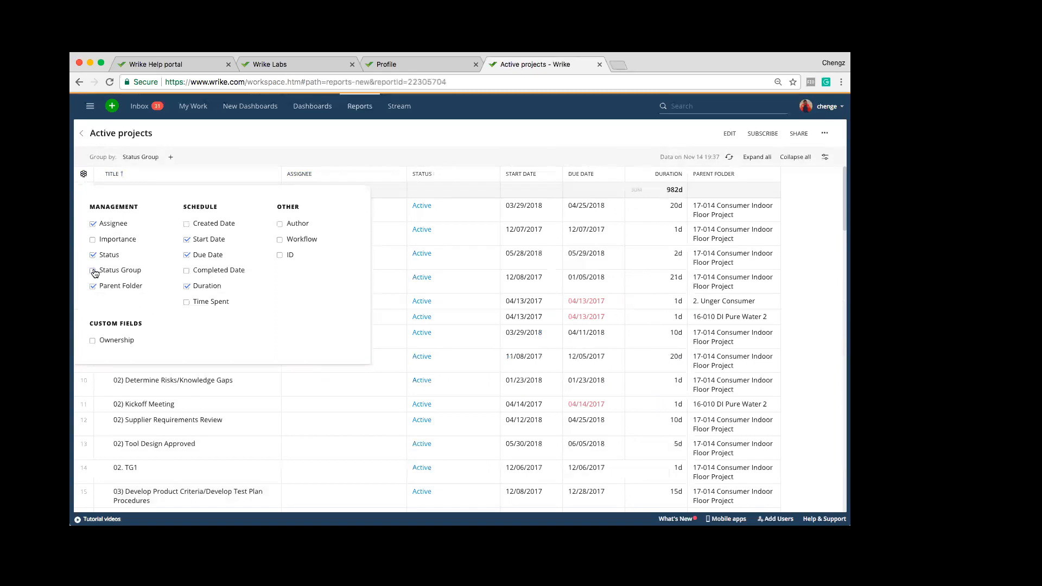
click(188, 286)
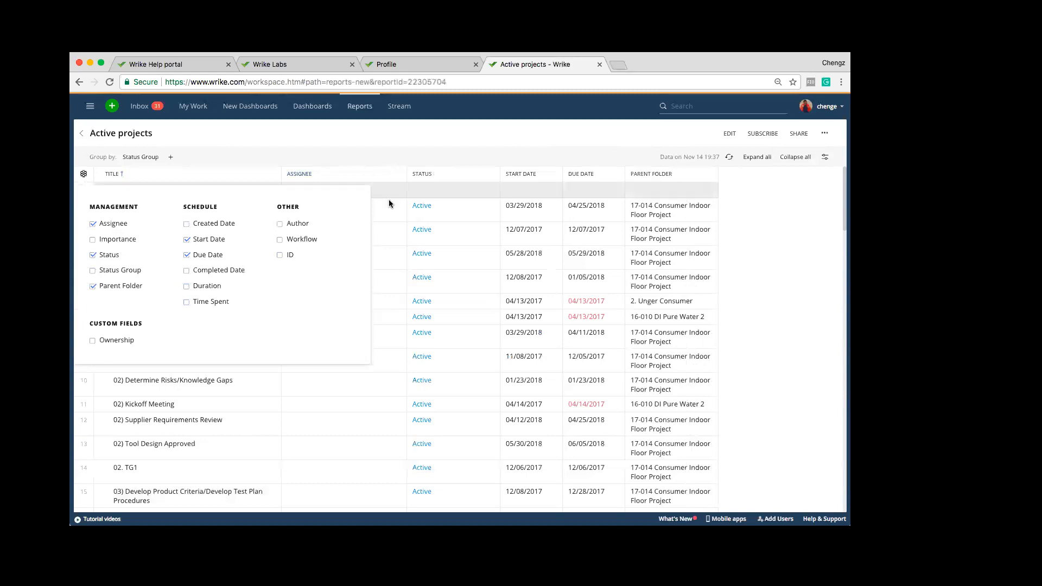
click(99, 226)
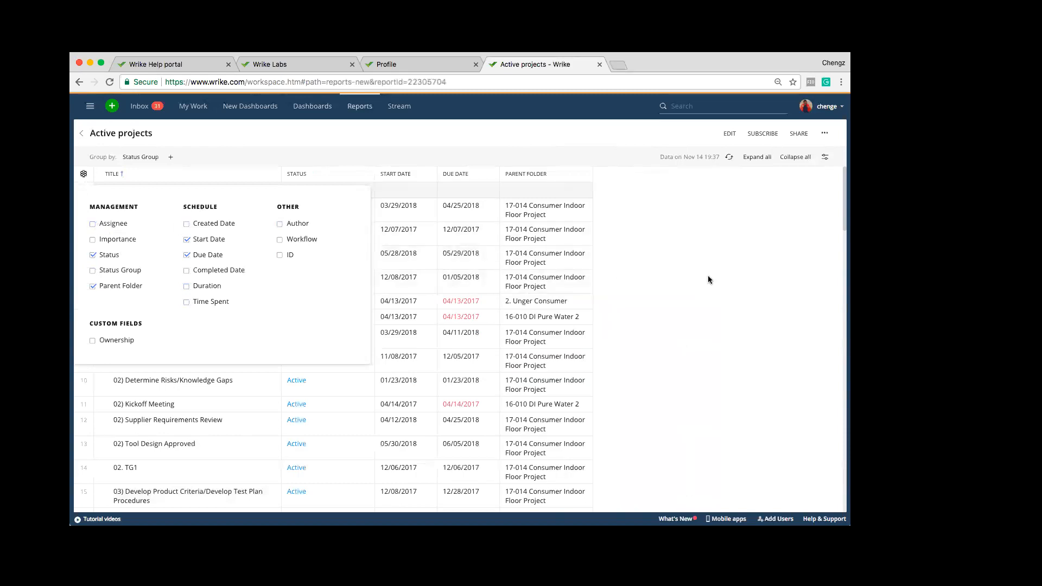
click(748, 293)
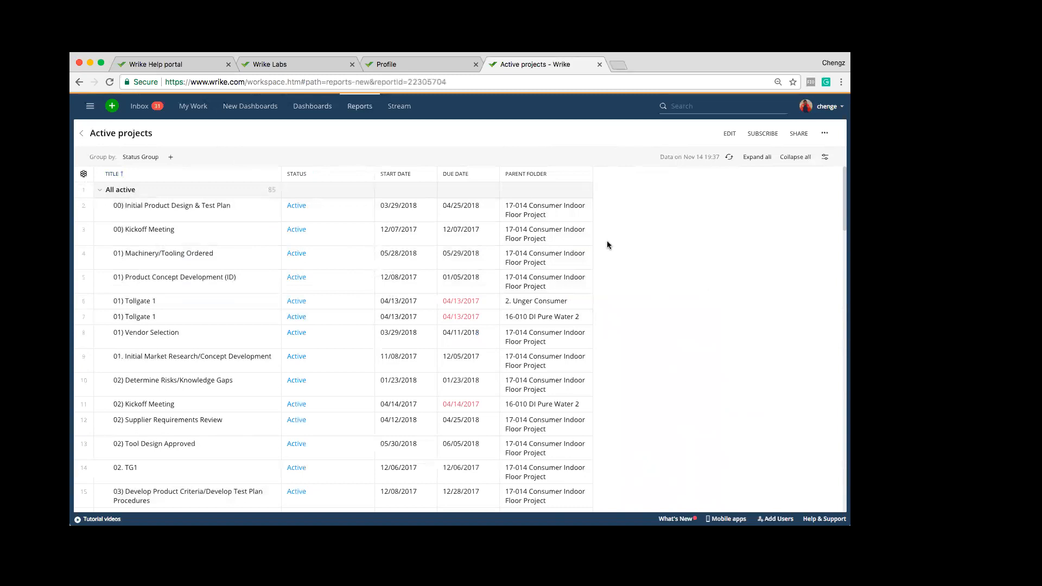
Replace the report's Status Group grouping with a Duration grouping and look over the grouped tasks
click(156, 157)
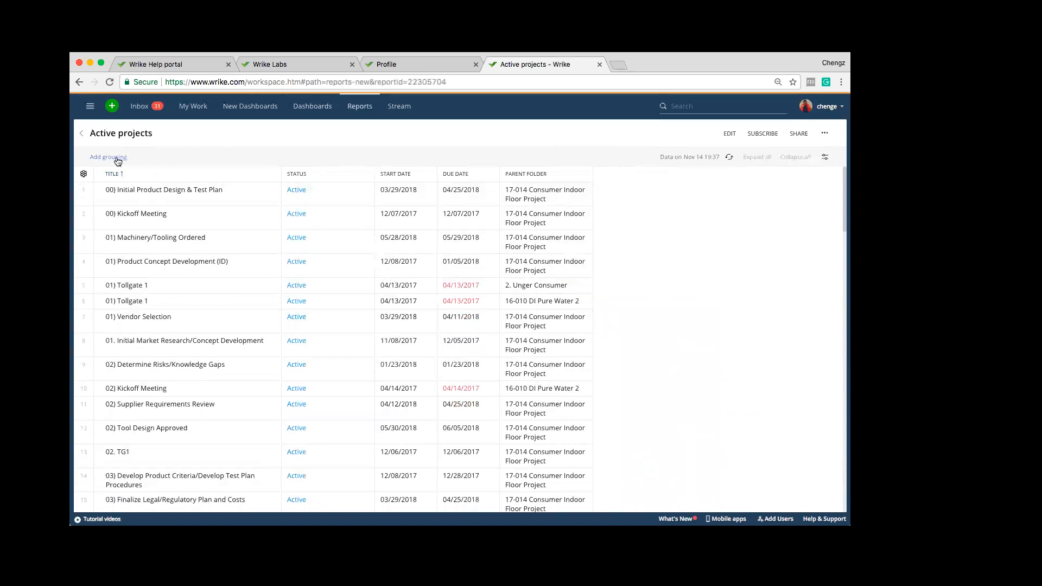
click(115, 158)
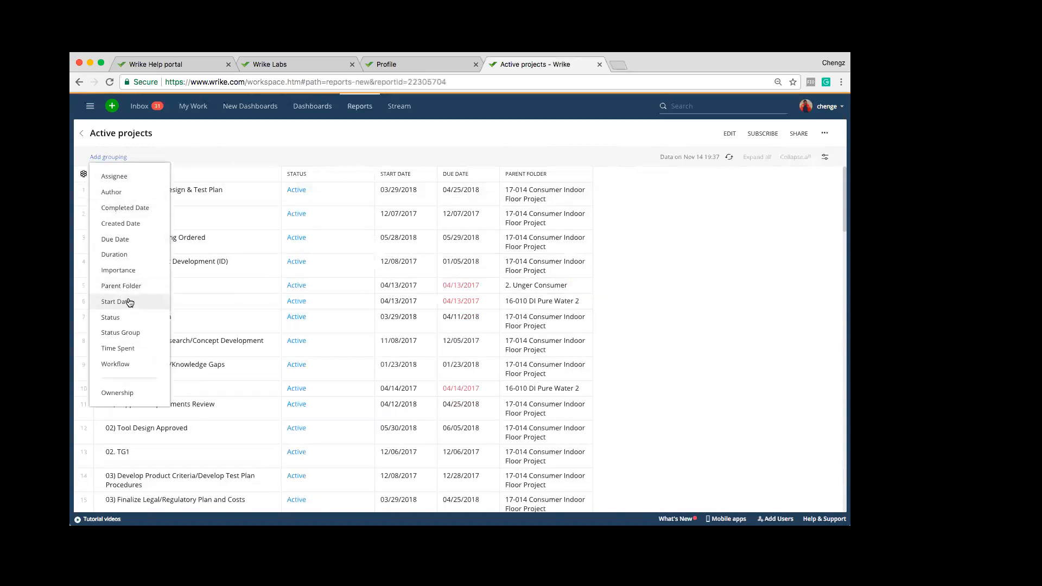
click(114, 255)
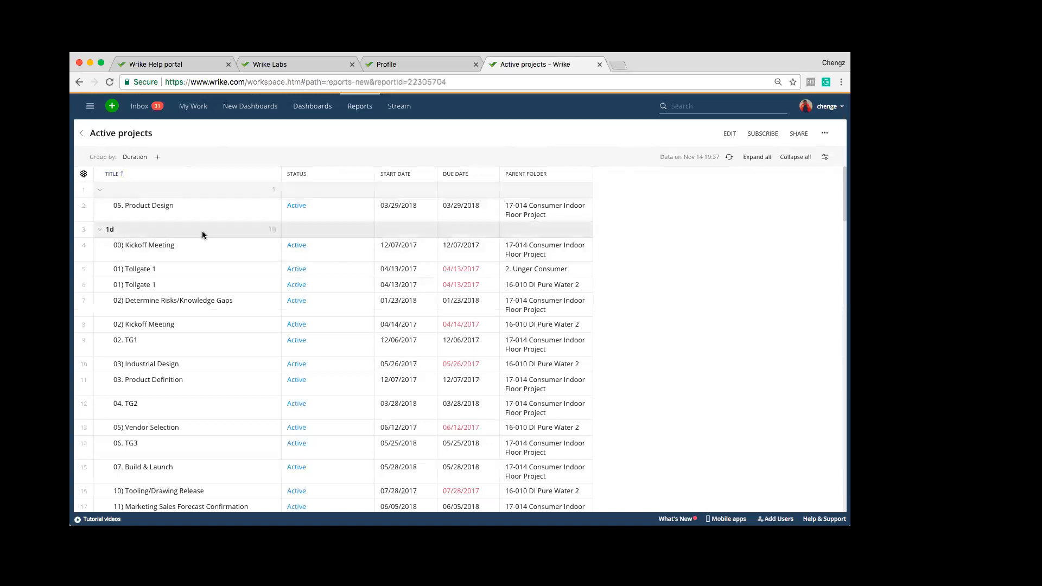
scroll(208, 246, down, 5)
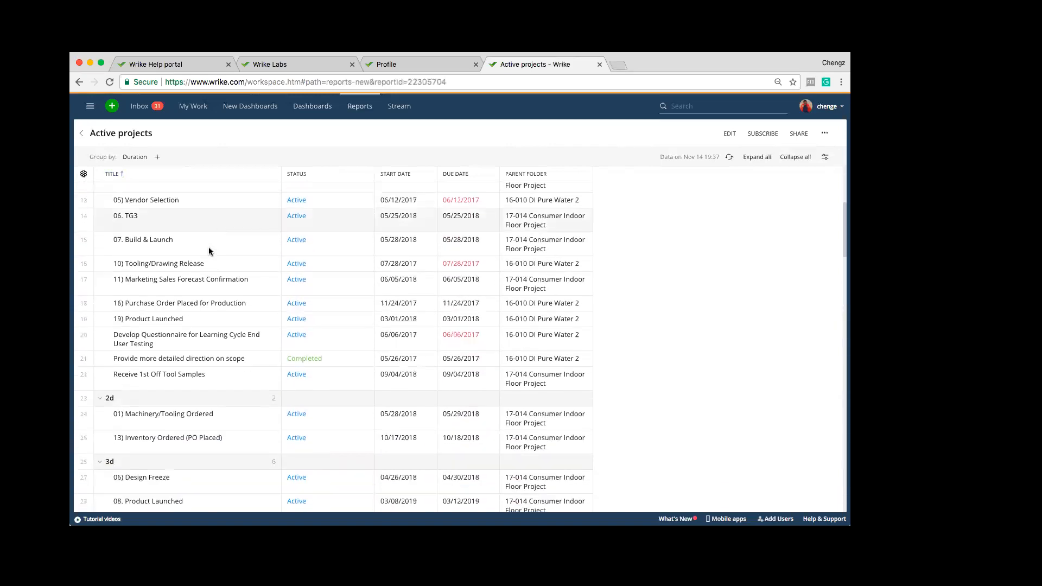
scroll(219, 292, up, 5)
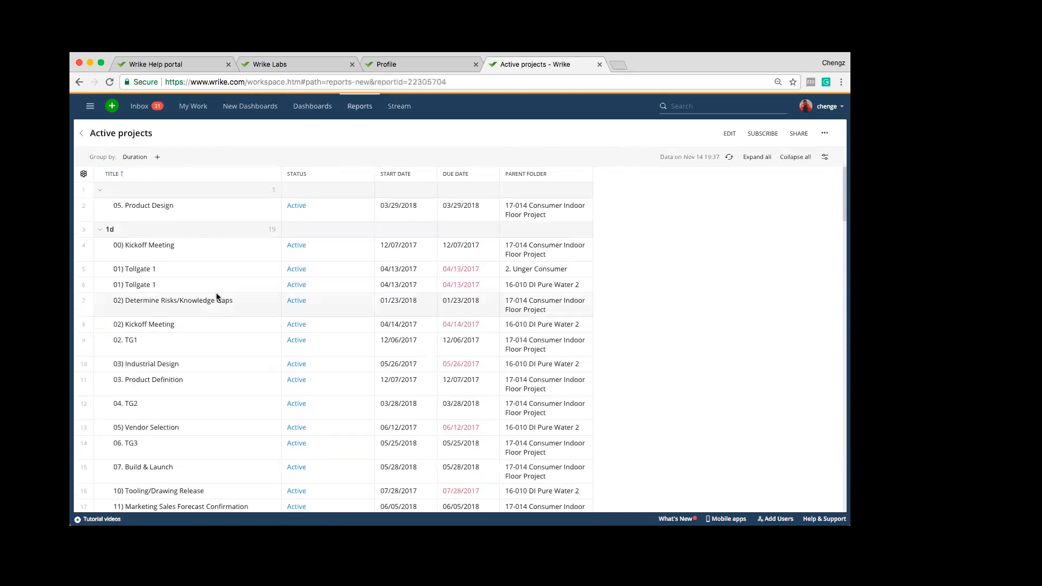
Group the report by Parent Folder, remove the Duration grouping and look over the resulting task groups
click(159, 157)
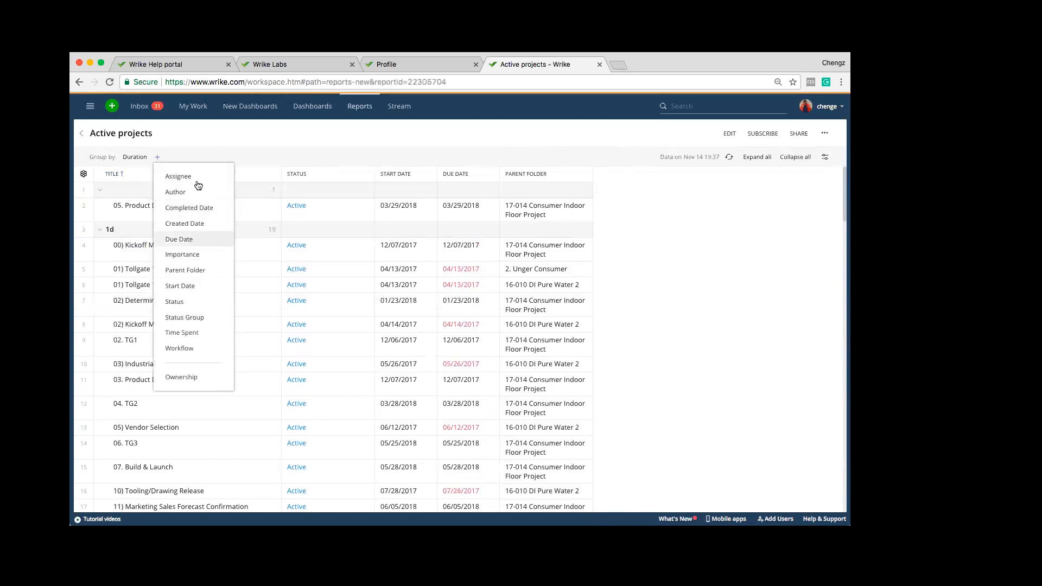
click(199, 270)
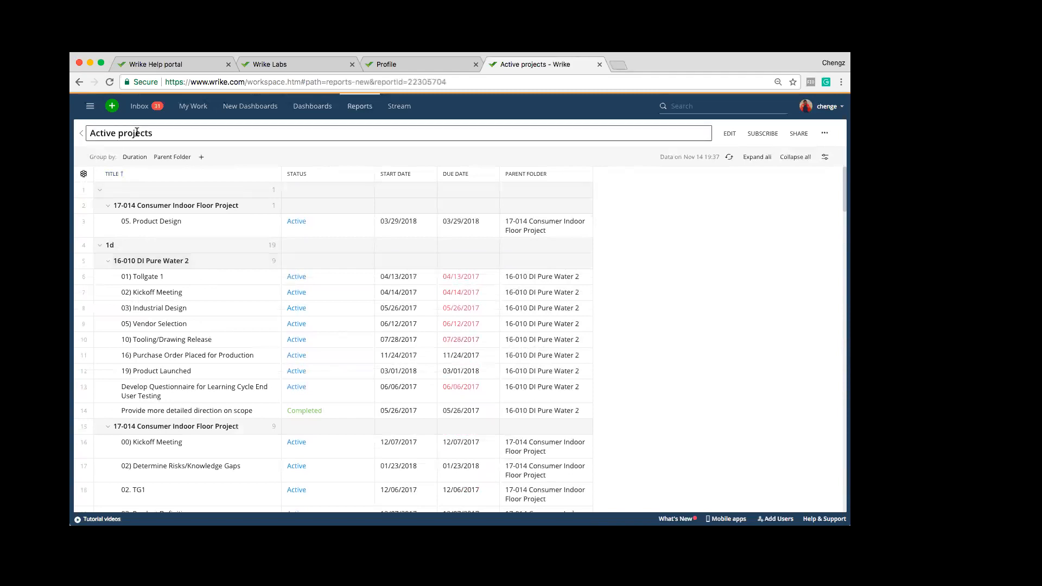
click(144, 155)
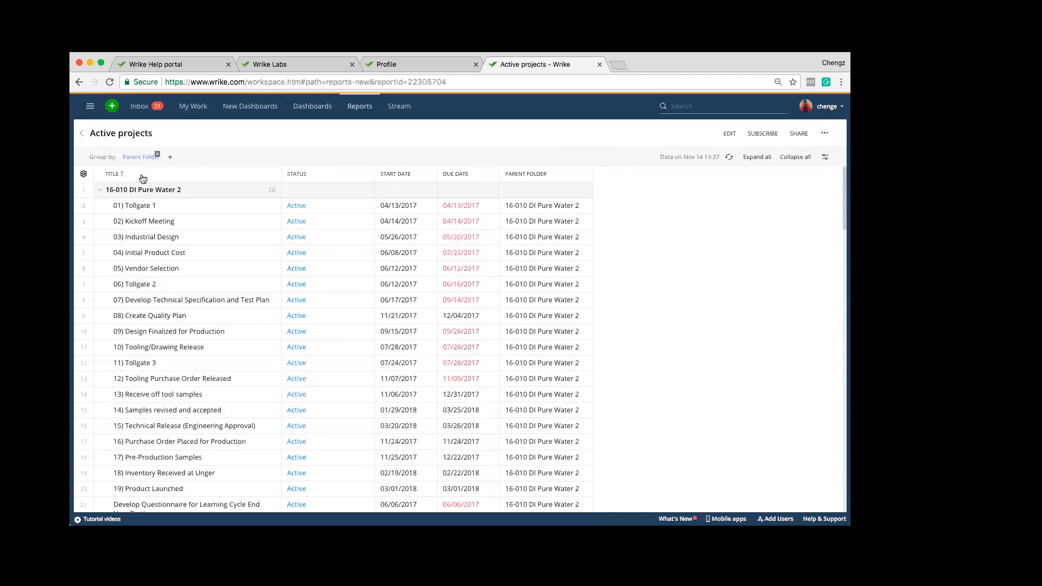
scroll(144, 242, down, 10)
scroll(144, 244, up, 10)
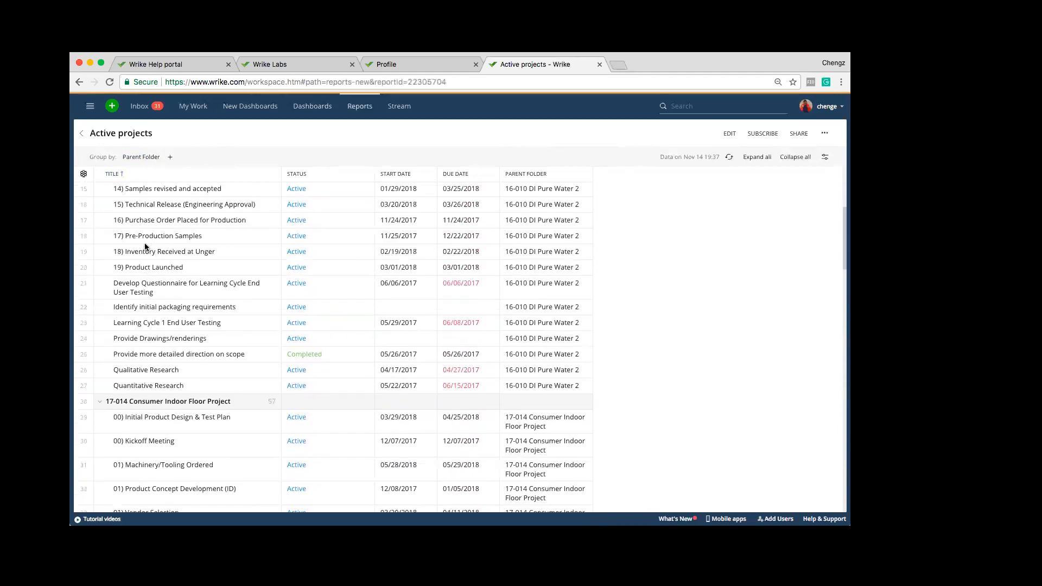
scroll(145, 247, up, 1)
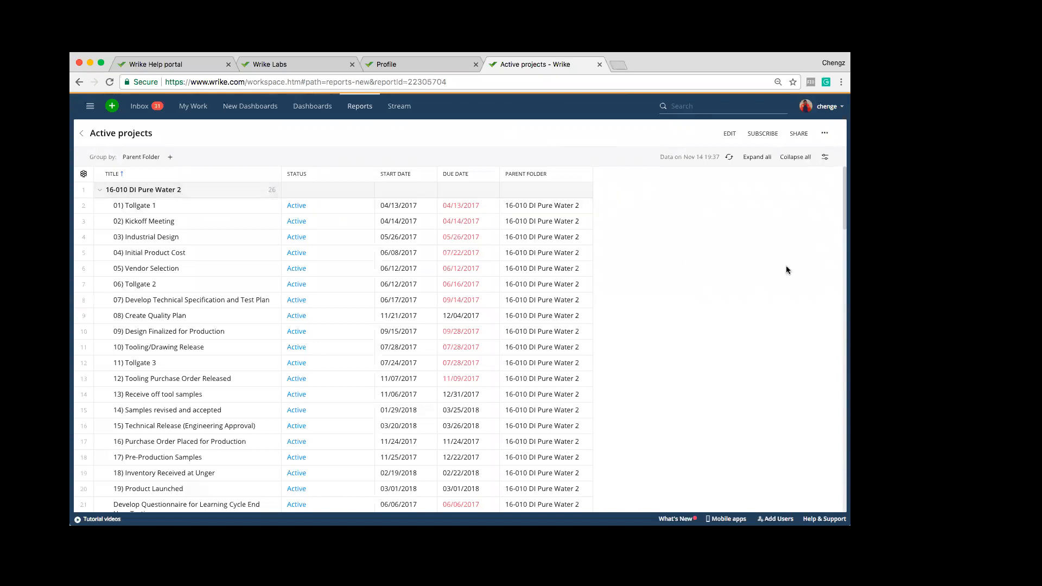
Configure a report subscription for Tuesday at 10:00 AM and cancel it without subscribing
click(762, 135)
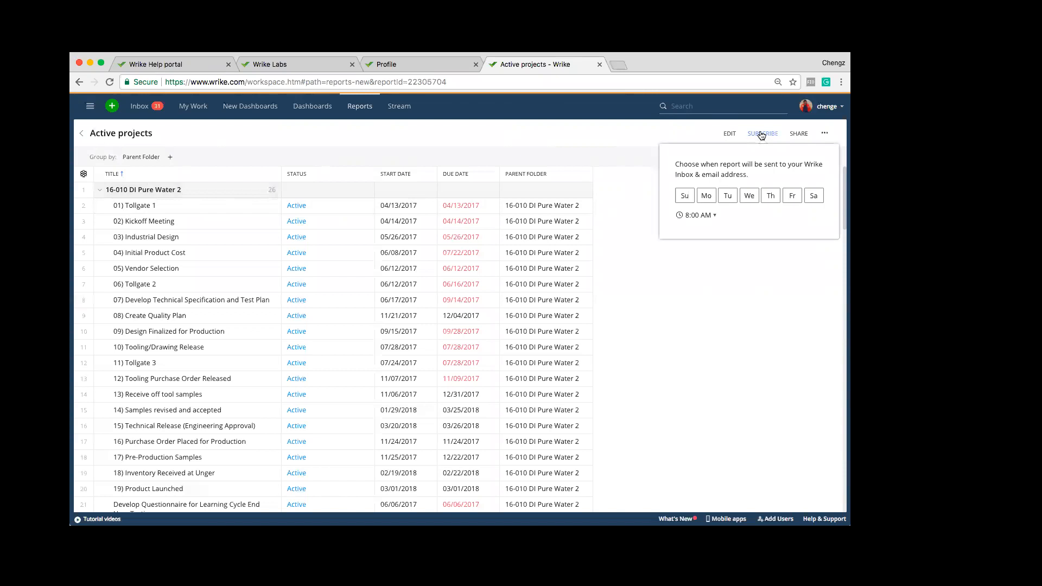
click(730, 198)
click(713, 217)
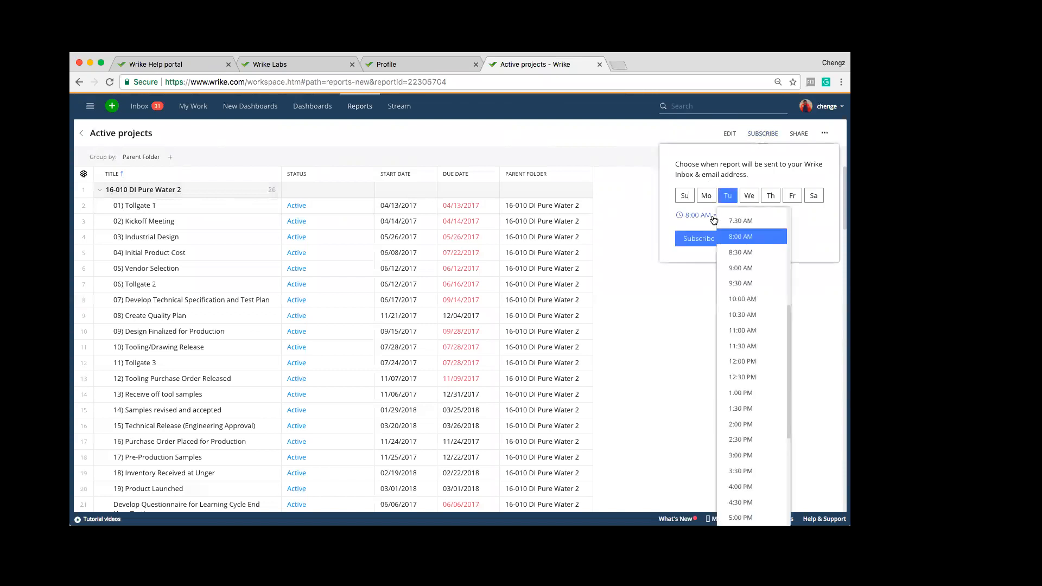
click(742, 299)
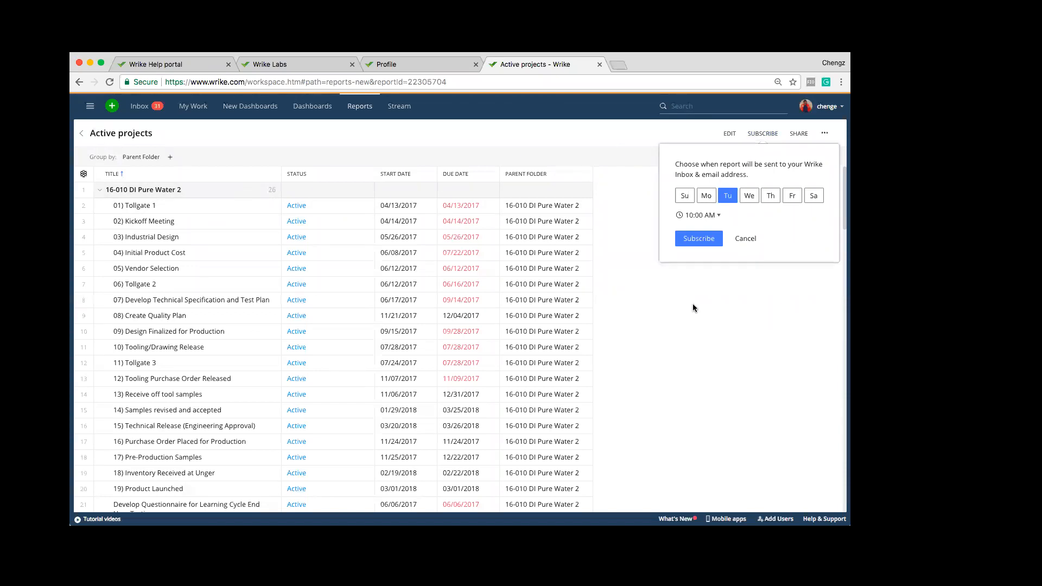
click(746, 239)
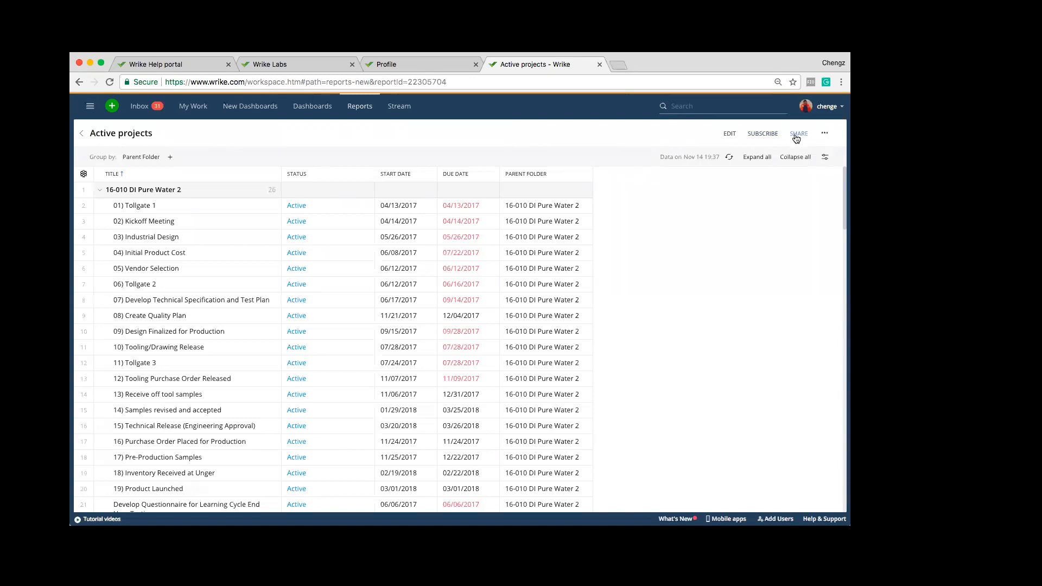
Share the report with the Consumer Indoor Floor group, and look over its export and snapshot options
click(796, 136)
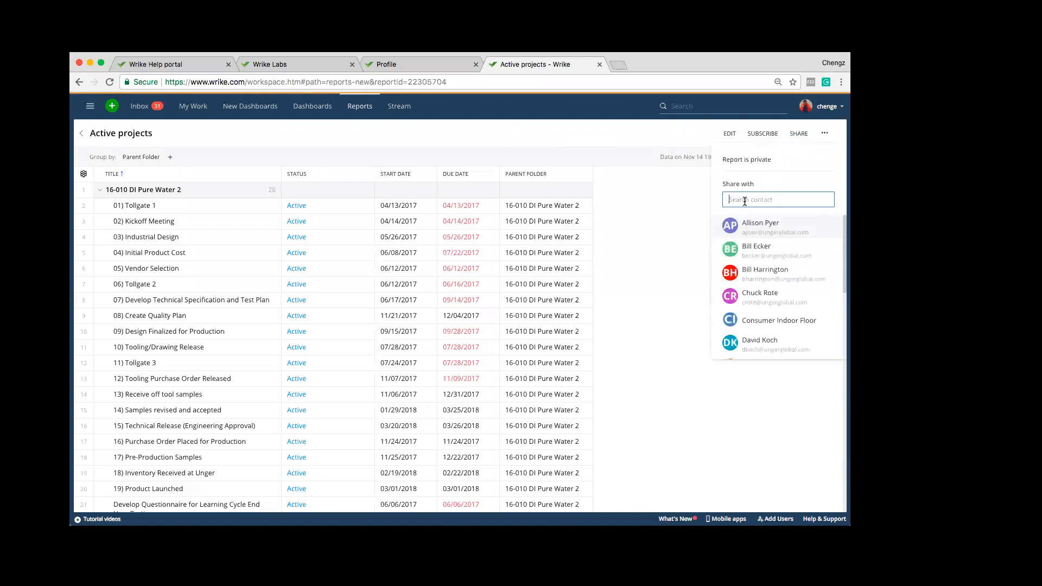
click(807, 322)
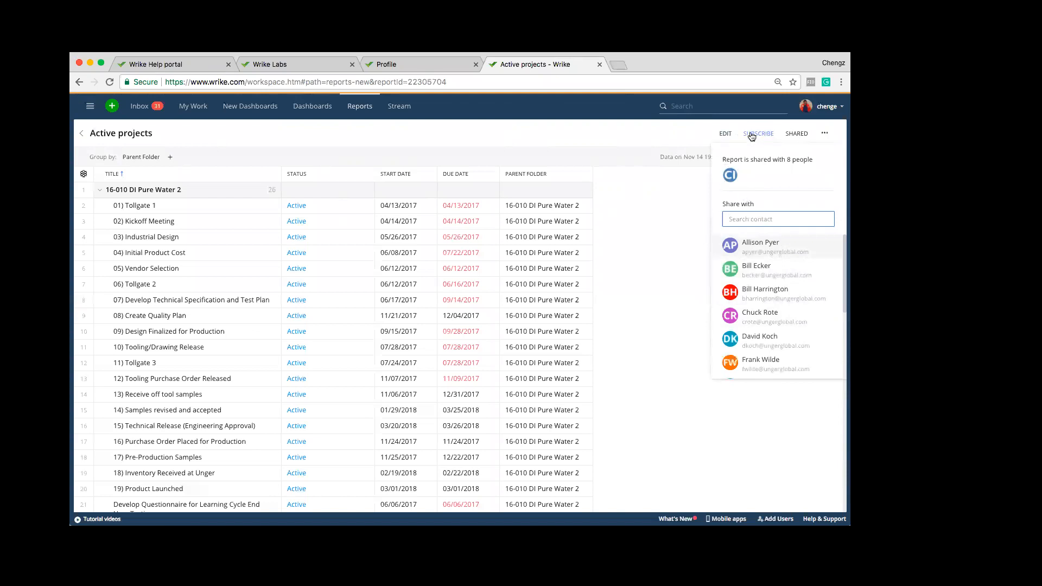
click(680, 262)
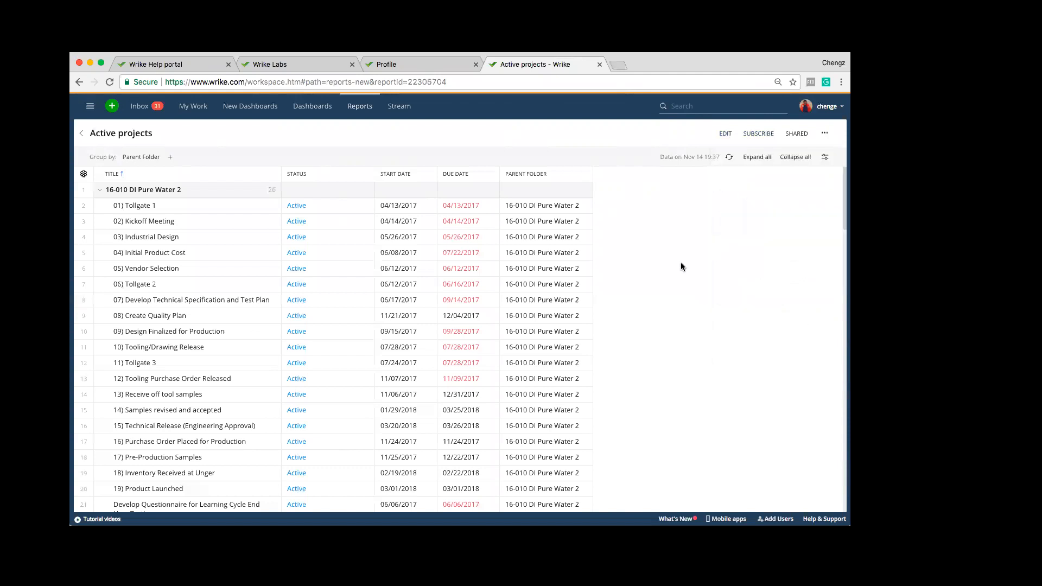
click(824, 136)
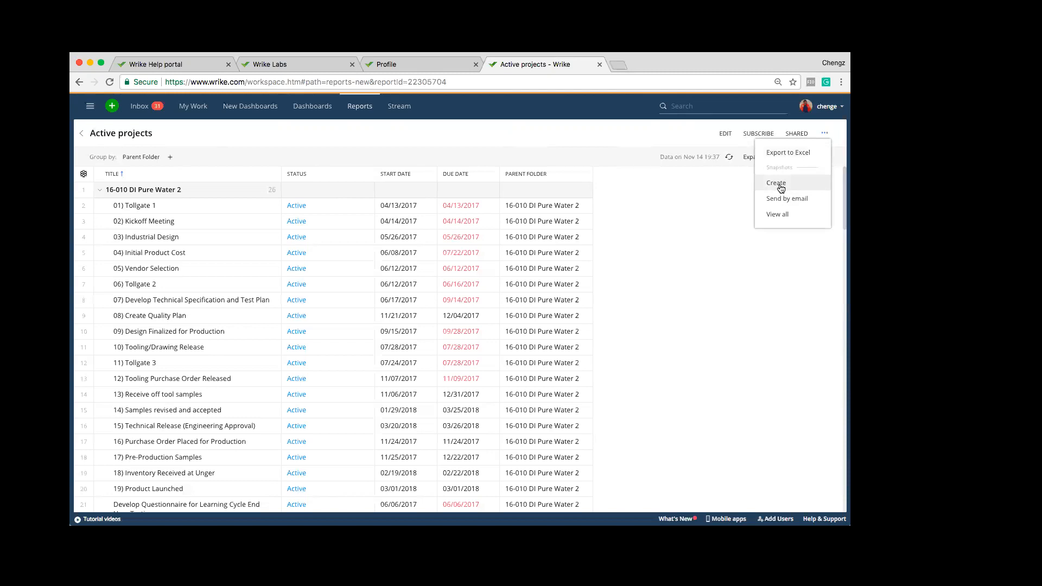
click(759, 291)
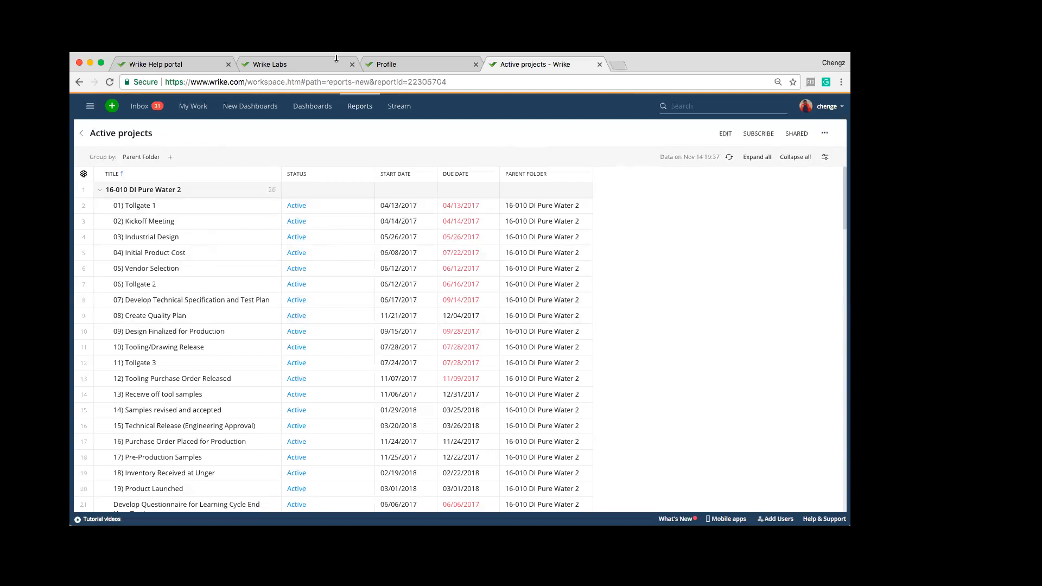
Open the Stream and look over the recent updates for everything followed
click(395, 108)
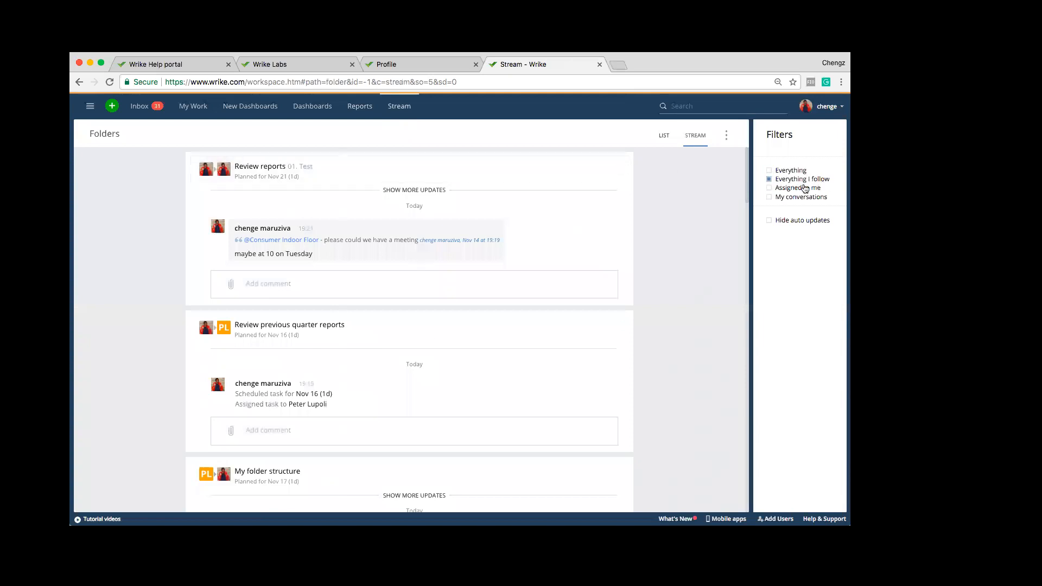
scroll(638, 321, down, 3)
scroll(639, 321, down, 5)
scroll(638, 321, up, 4)
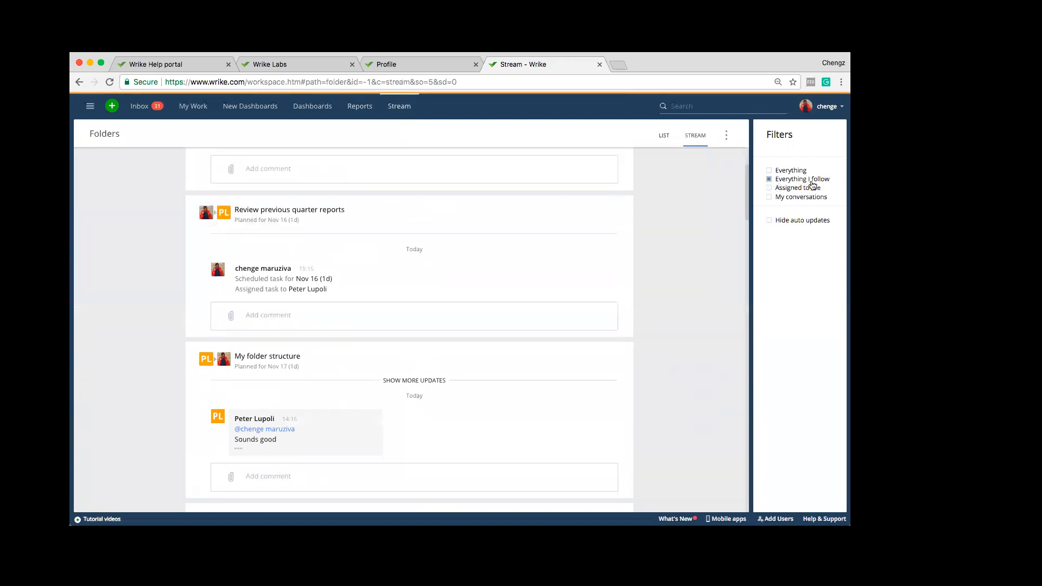
scroll(718, 240, up, 1)
scroll(716, 237, up, 3)
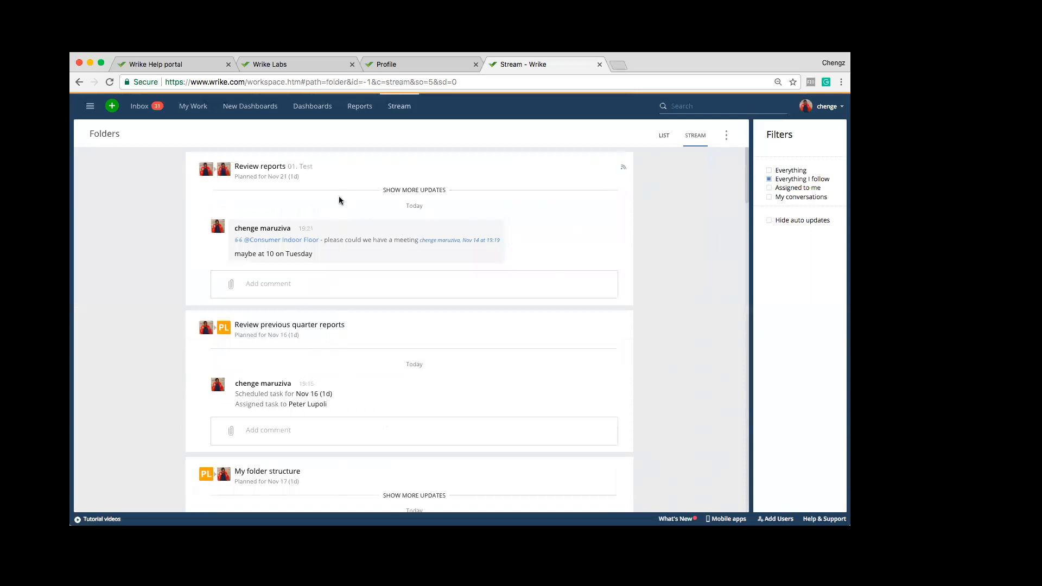
click(206, 114)
click(409, 108)
click(194, 107)
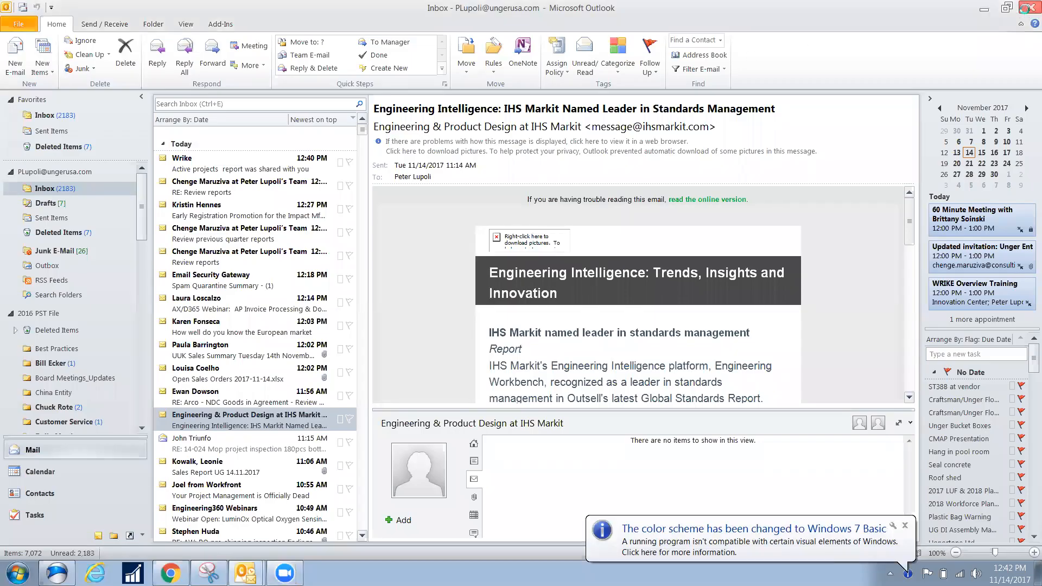
Close Outlook to return to Wrike and expand the folder sidebar
click(1026, 8)
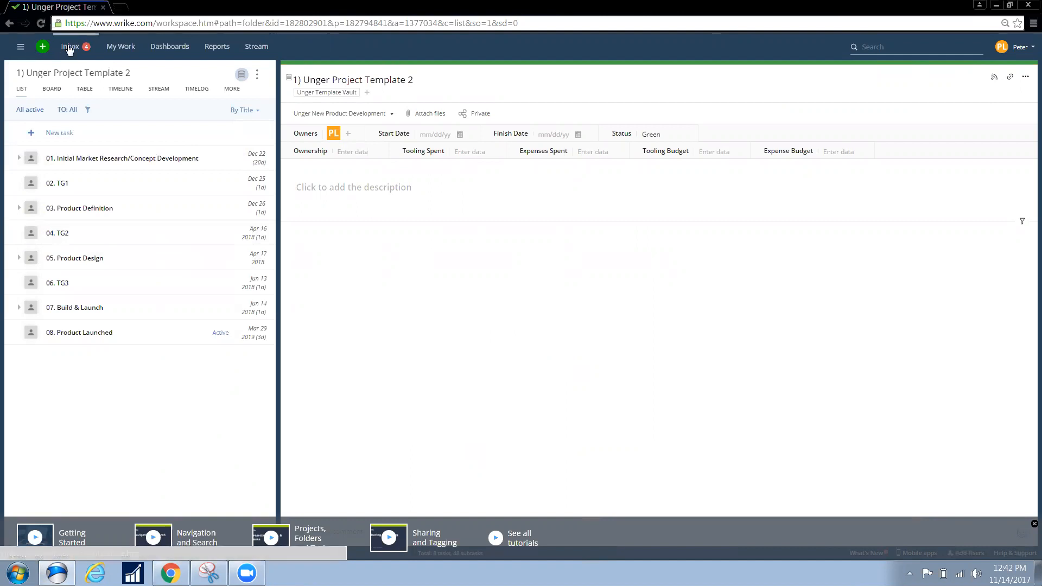
click(20, 49)
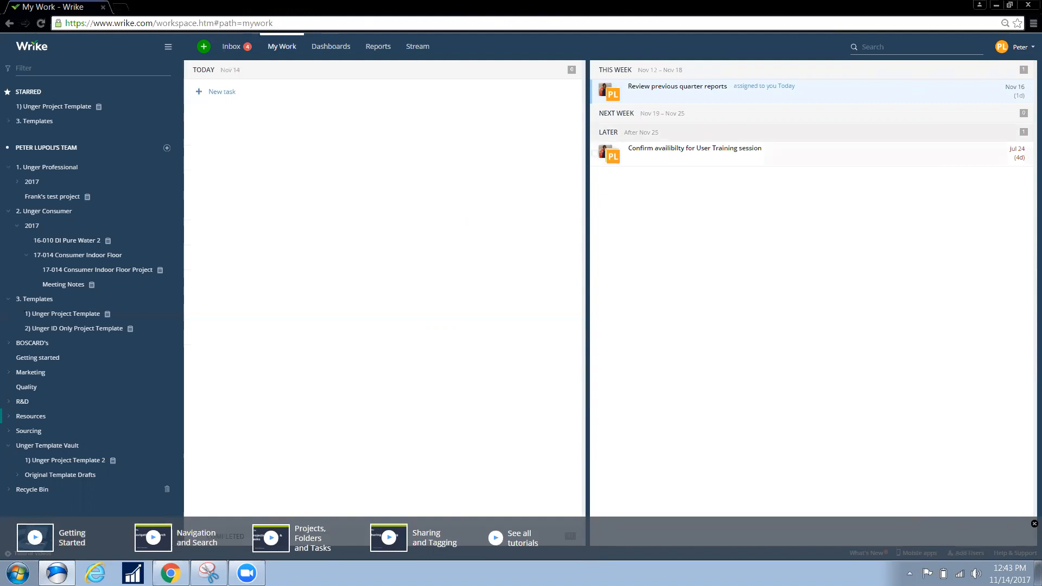
Open and move the Confirm availibilty for User Training session task to This Week, and try moving Review previous quarter reports to Later
click(695, 148)
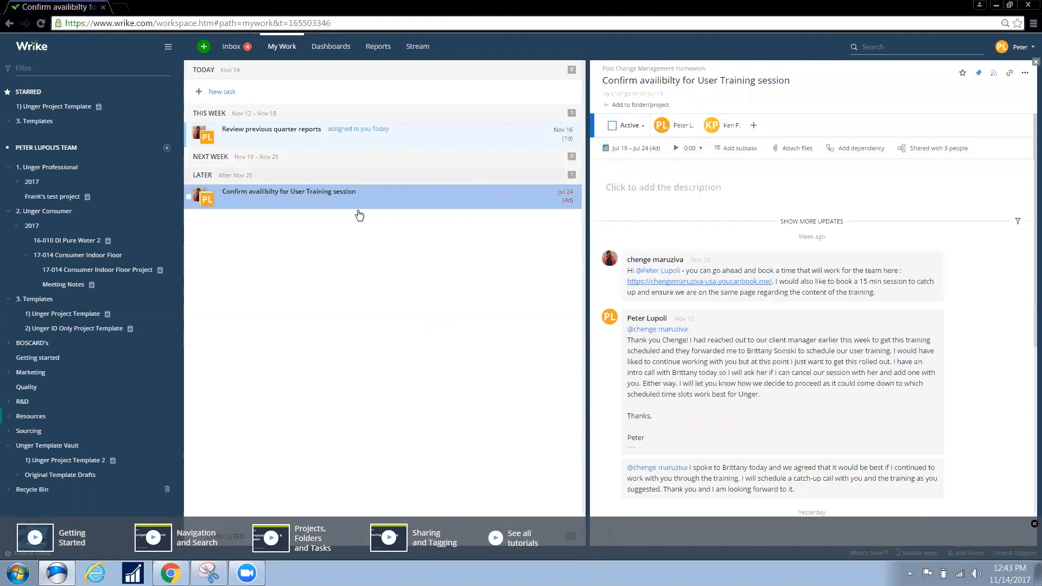
drag(350, 200, 328, 115)
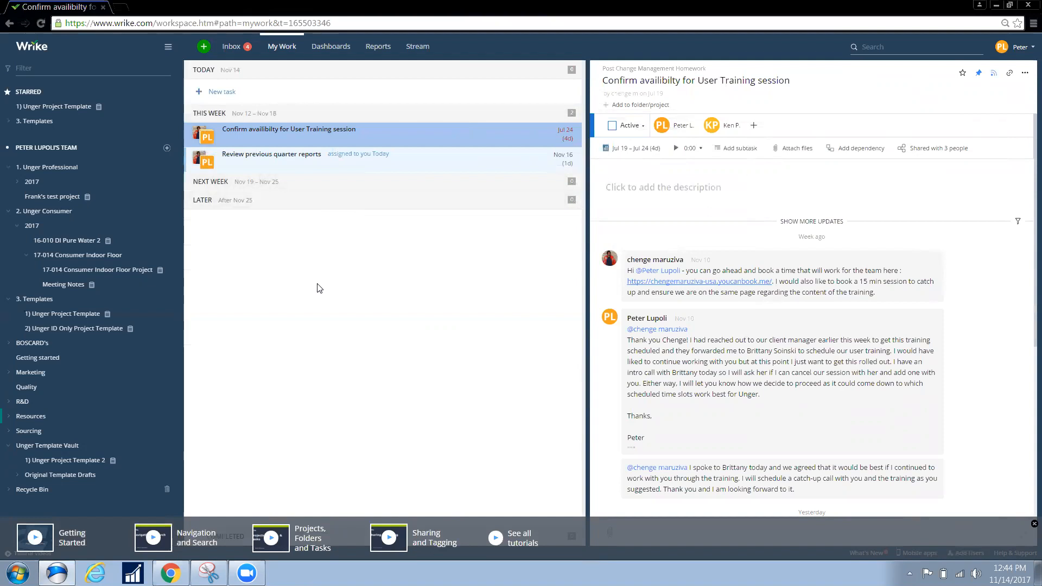
drag(302, 163, 300, 223)
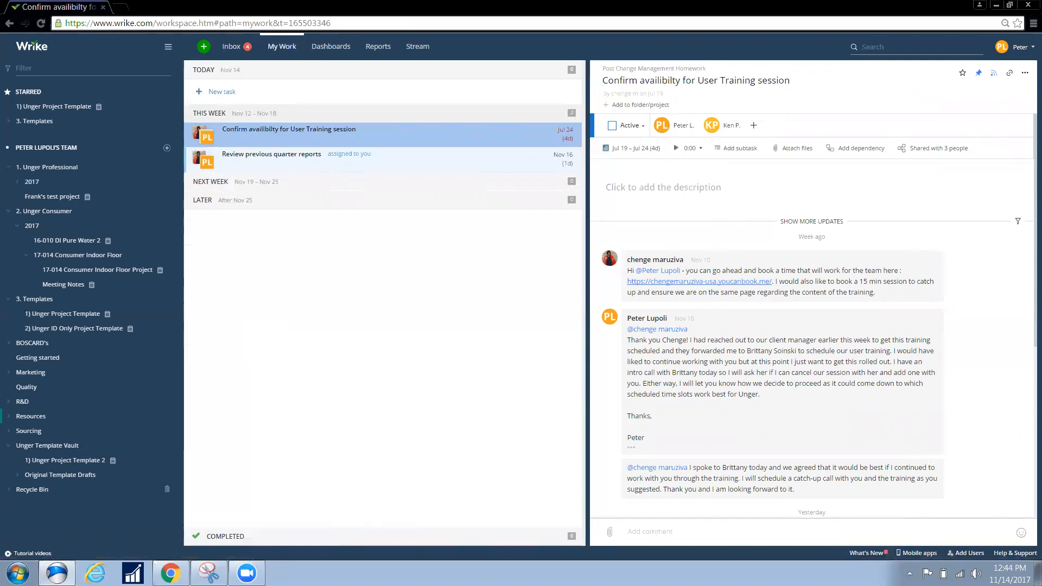
Collapse the Unger Template Vault folder and add a task named Get some coffee under Today in My Work
click(8, 445)
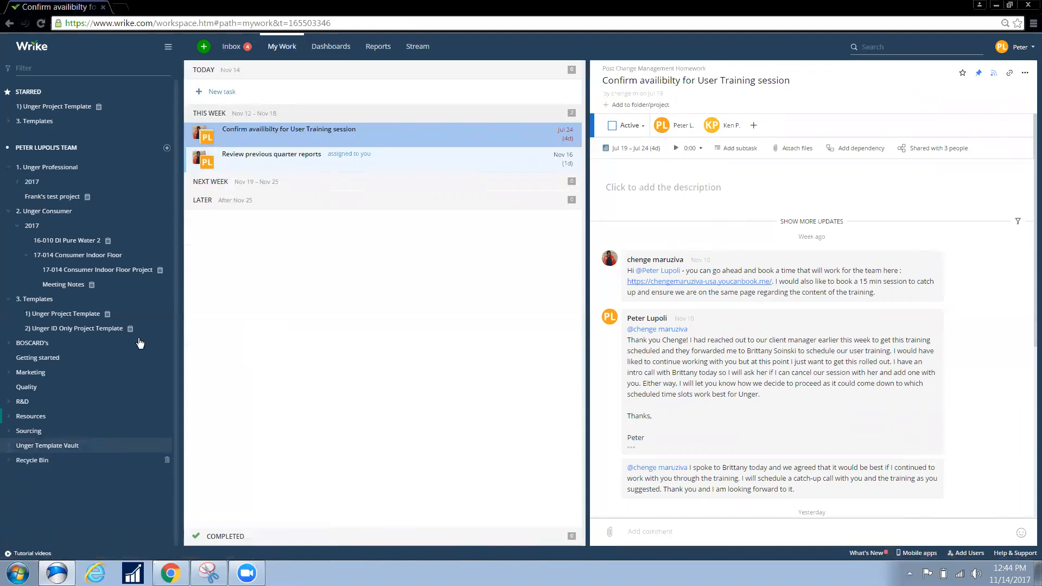
click(225, 103)
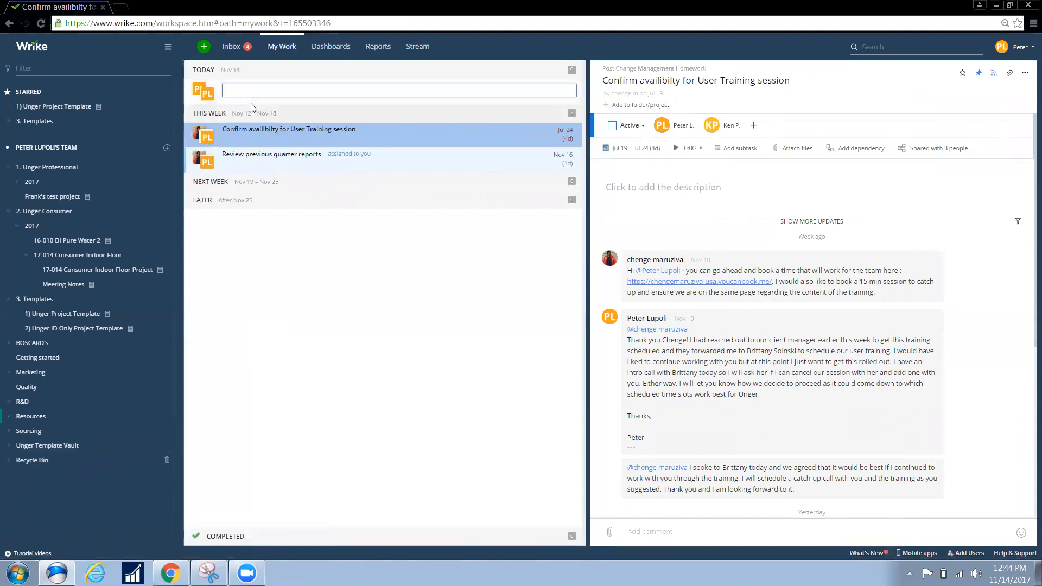
text(Get some coe)
key(Return)
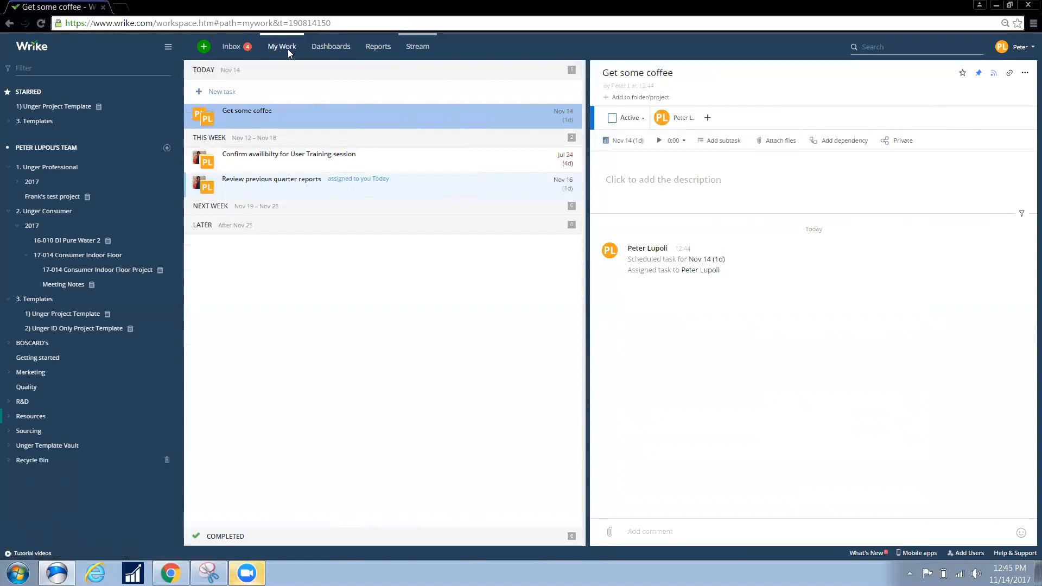
Open the dashboard, collapse the folder tree's 1. Unger Professional and expand 2. Unger Consumer down to the contents of 17-014 Consumer Indoor Floor
click(330, 47)
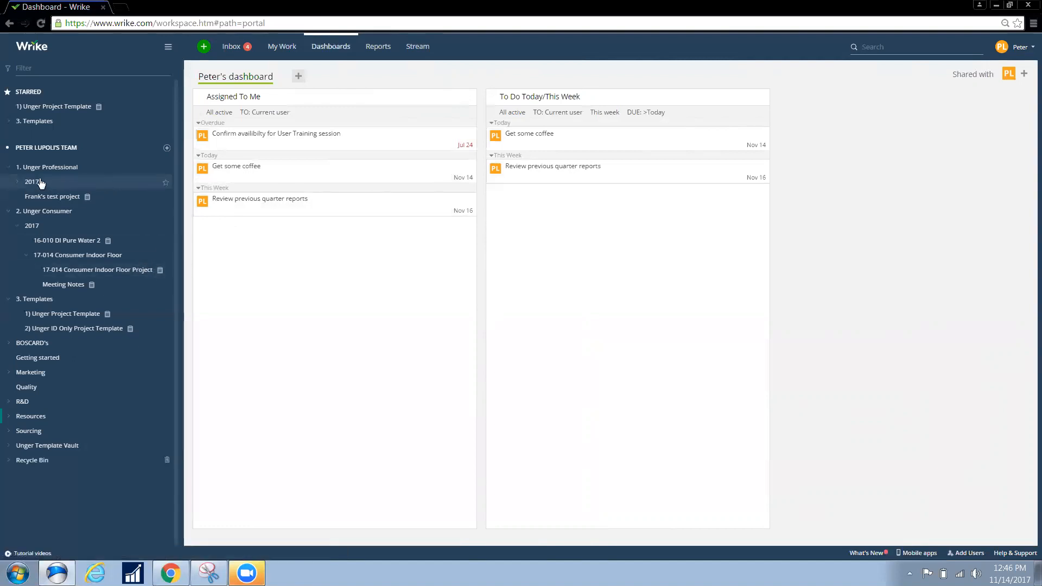
click(13, 168)
click(9, 182)
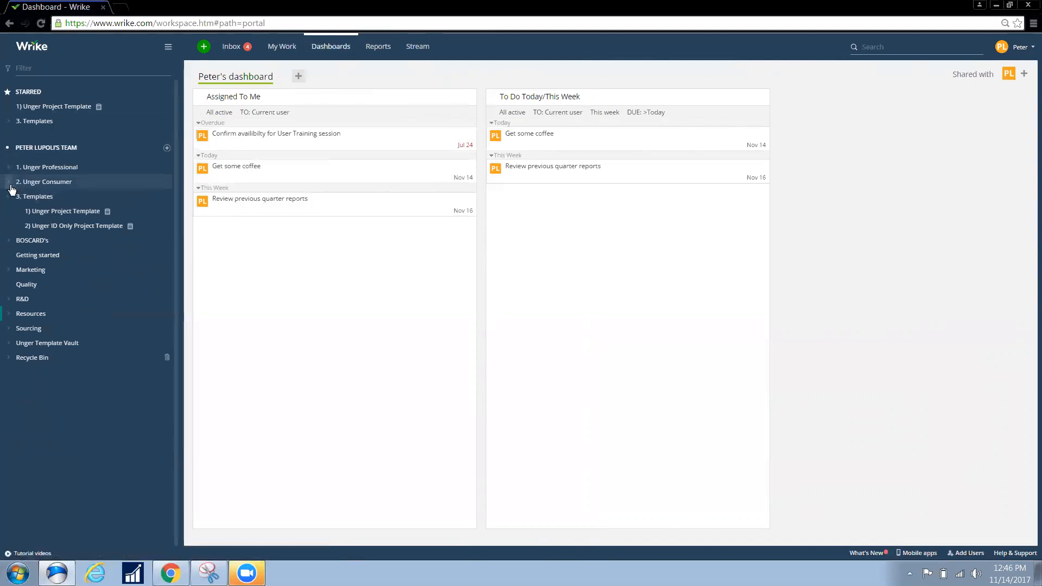
click(9, 186)
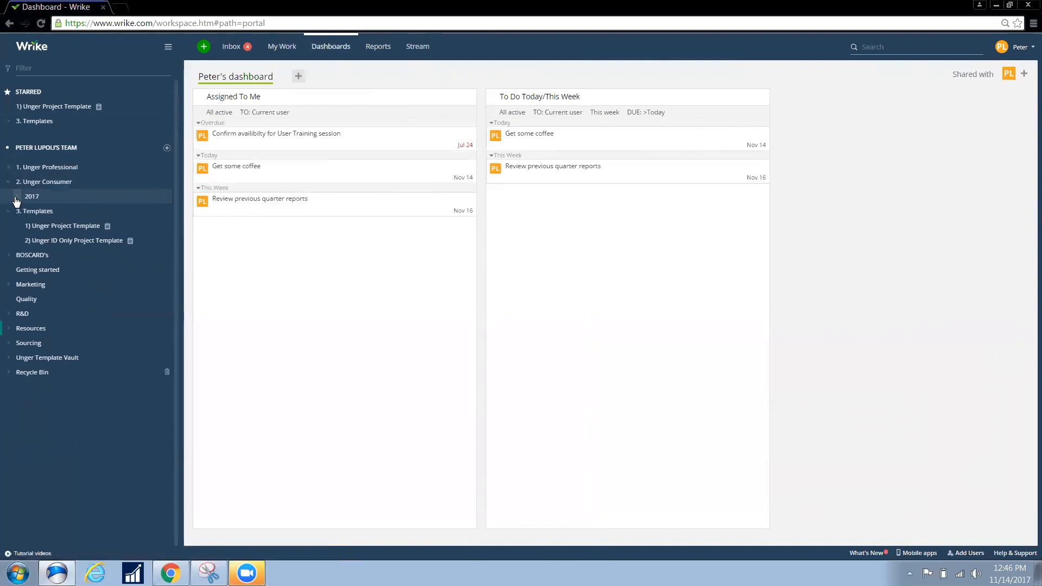
click(16, 198)
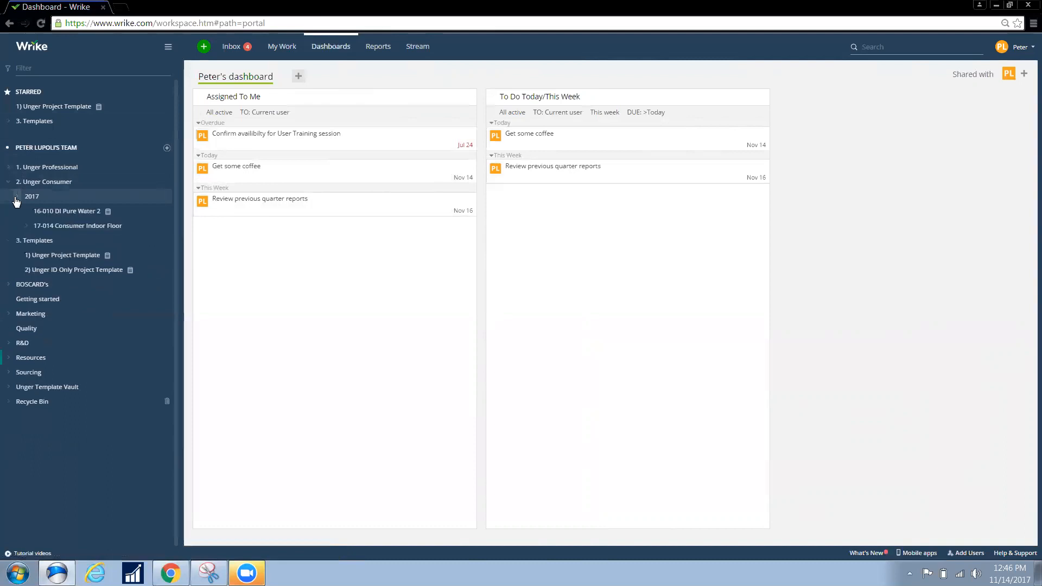
click(27, 225)
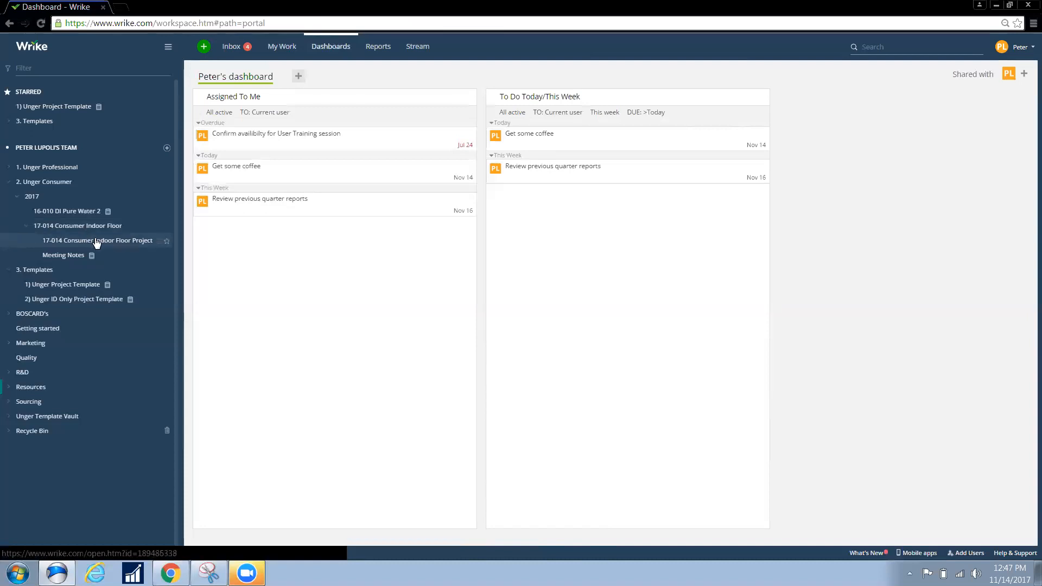
click(204, 48)
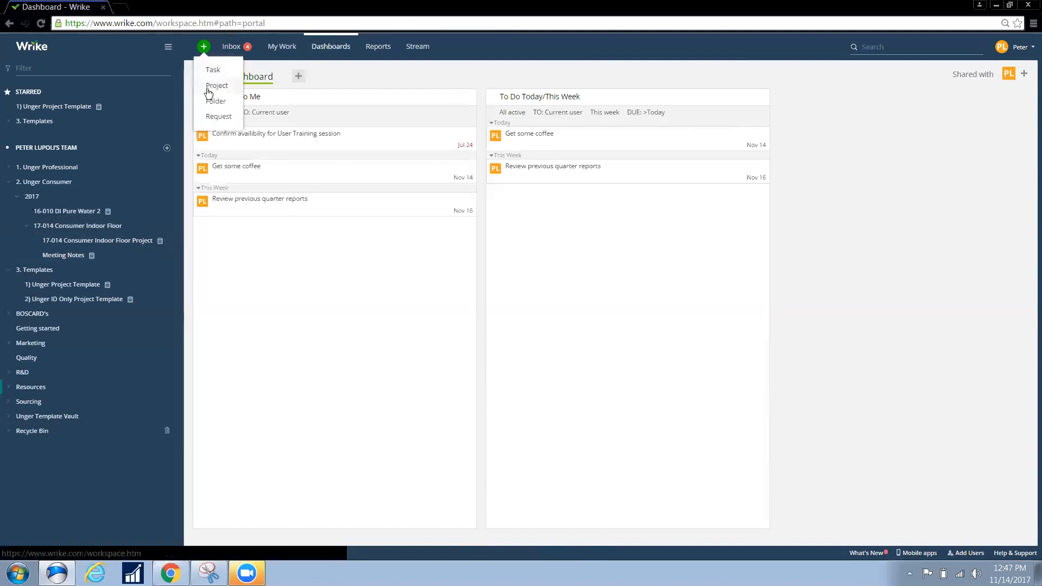
click(189, 44)
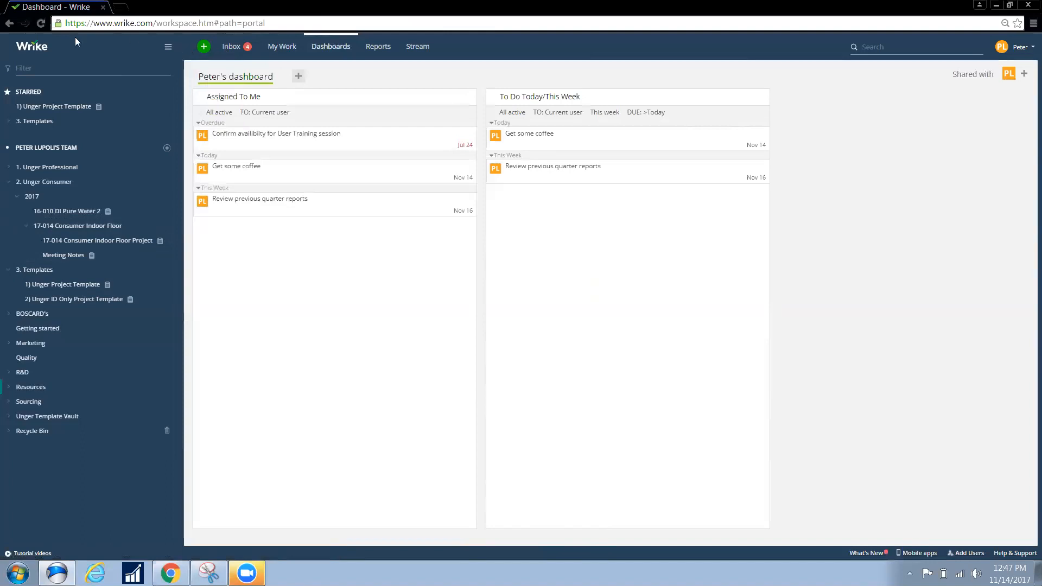
View the 1) Unger Project Template from the 3. Templates folder as a timeline and expand its 03. Product Definition phase
click(71, 288)
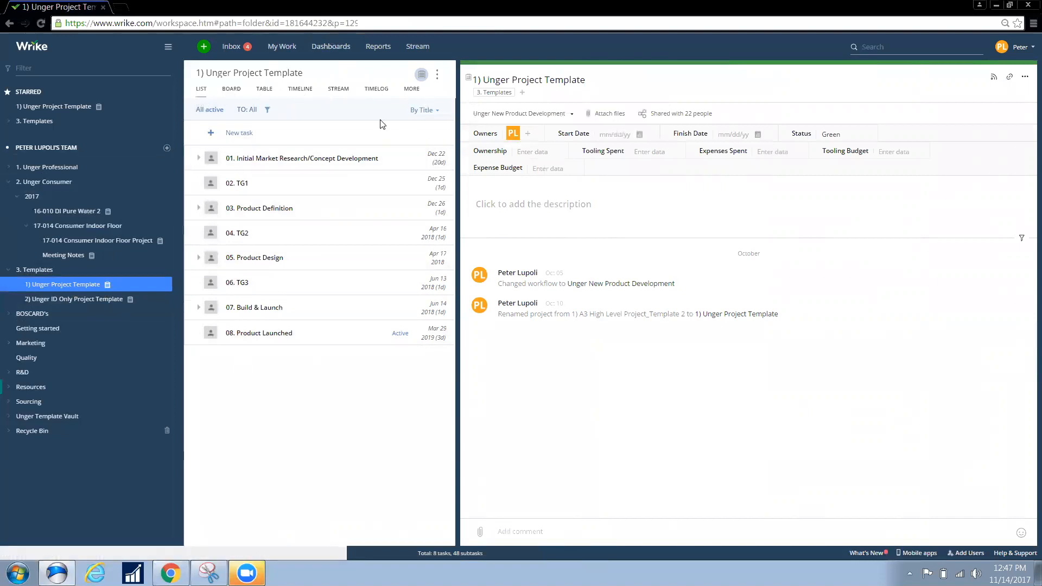
click(298, 90)
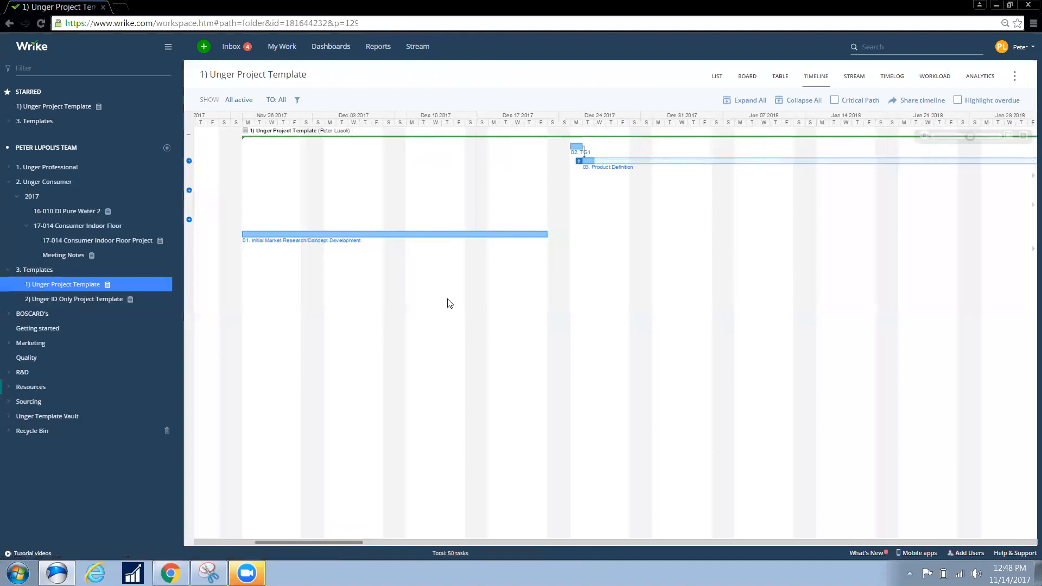
scroll(449, 304, down, 7)
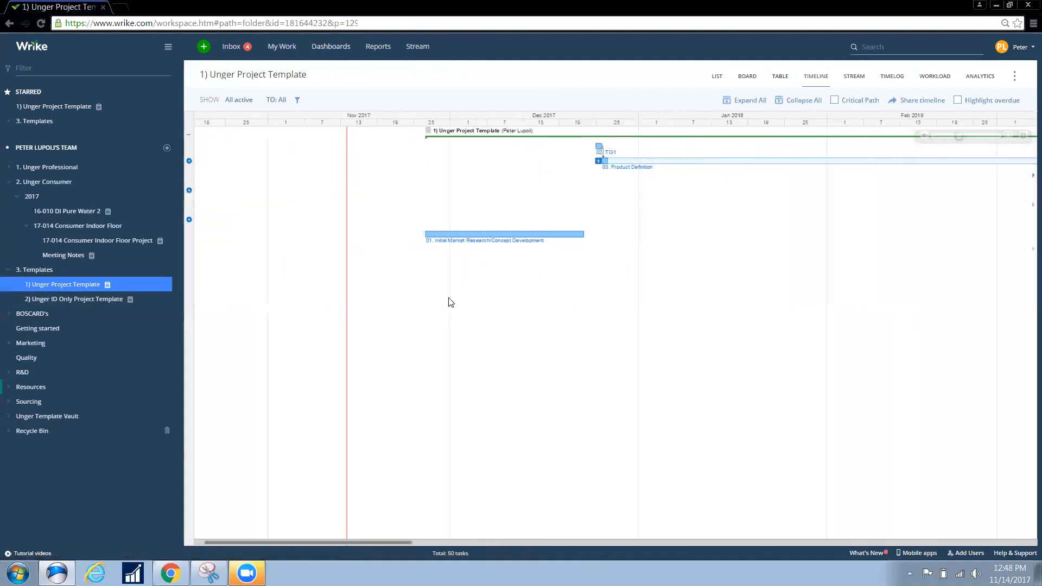
scroll(451, 309, down, 5)
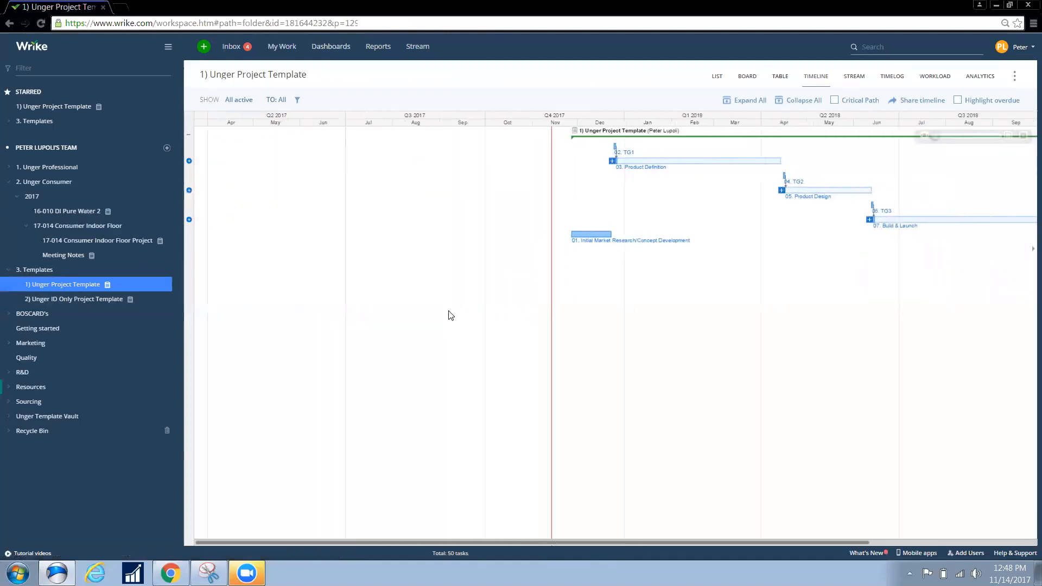
drag(782, 389, 425, 390)
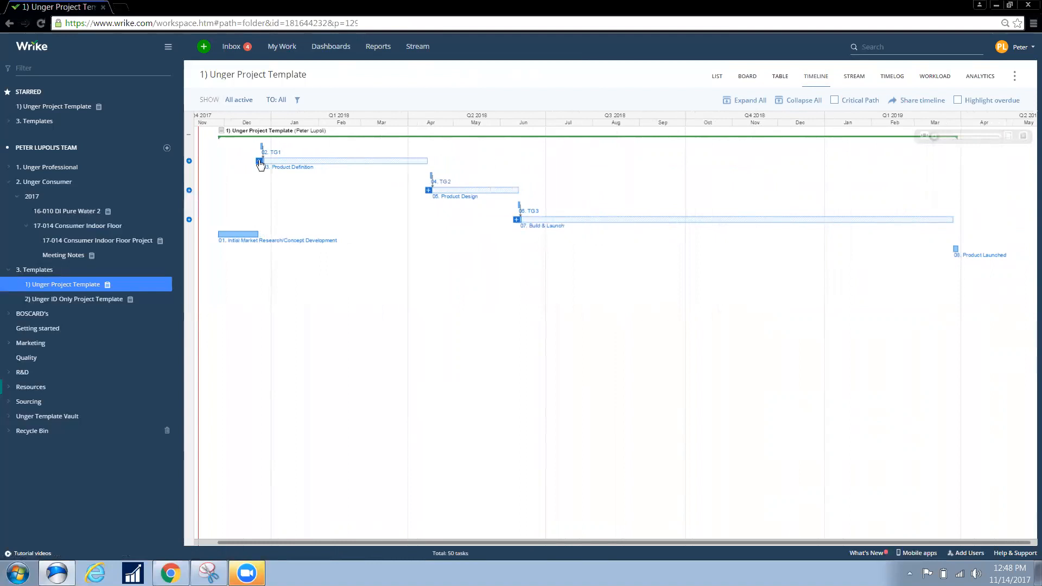
mouse_move(261, 165)
click(259, 161)
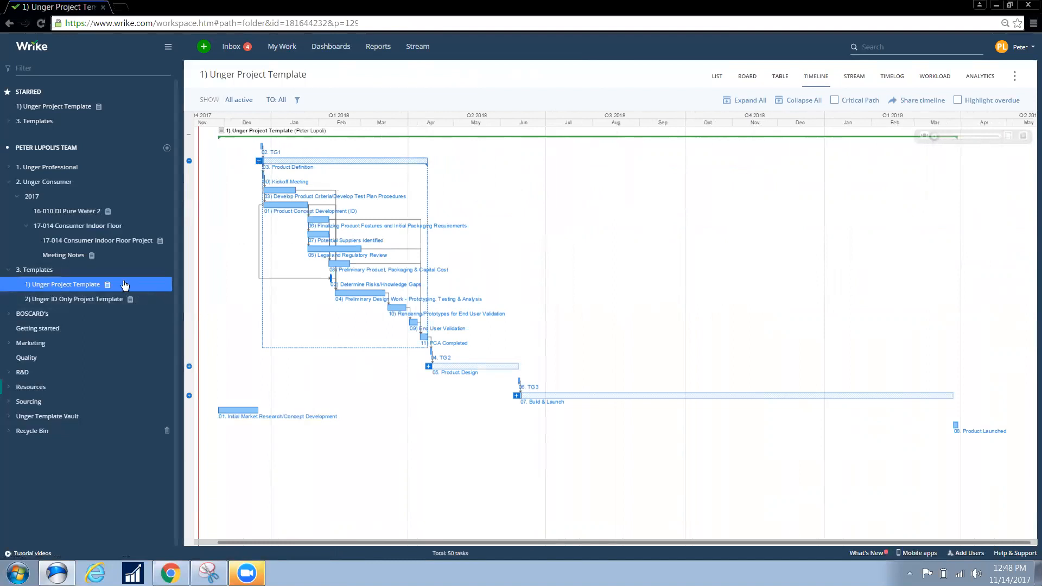
Open the duplication settings for 1) Unger Project Template and look over the new location and copy options
right_click(61, 284)
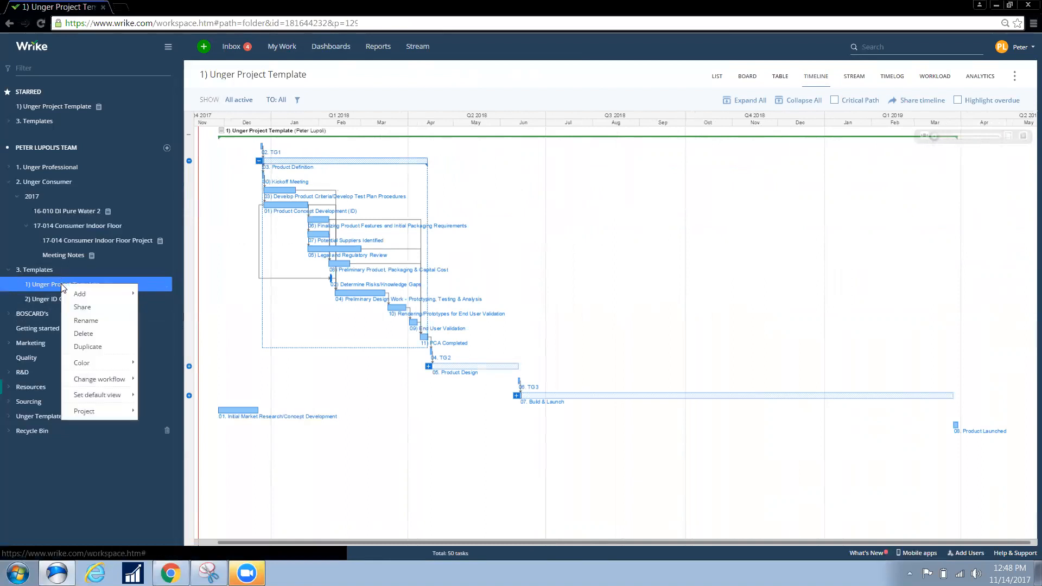
click(88, 347)
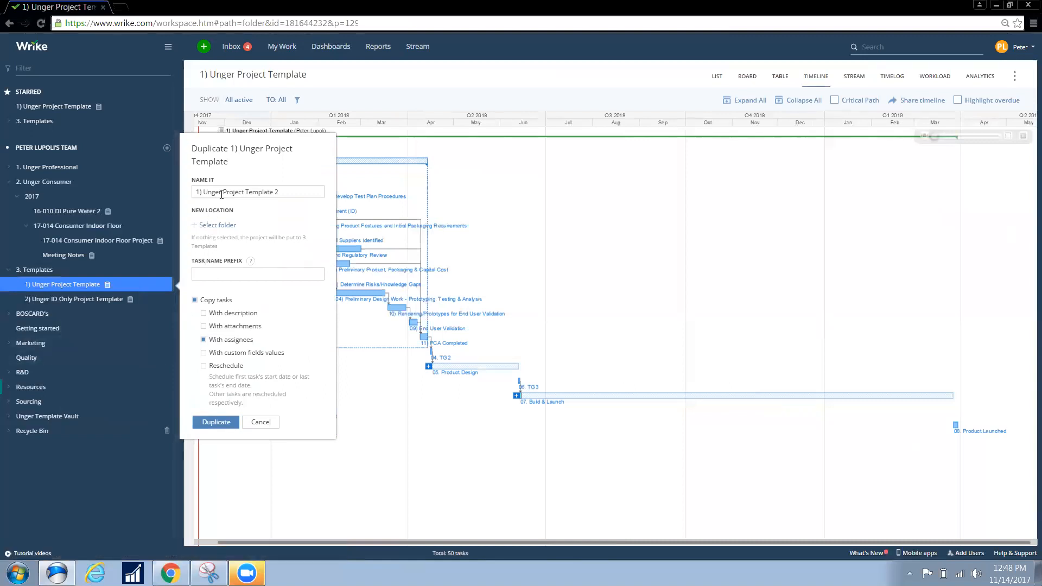
click(195, 226)
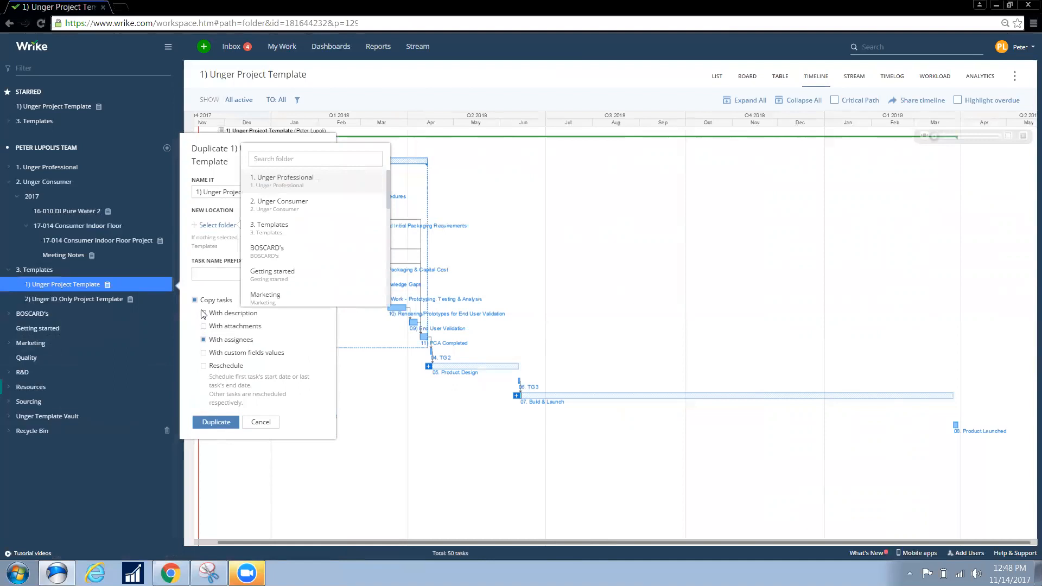
click(203, 371)
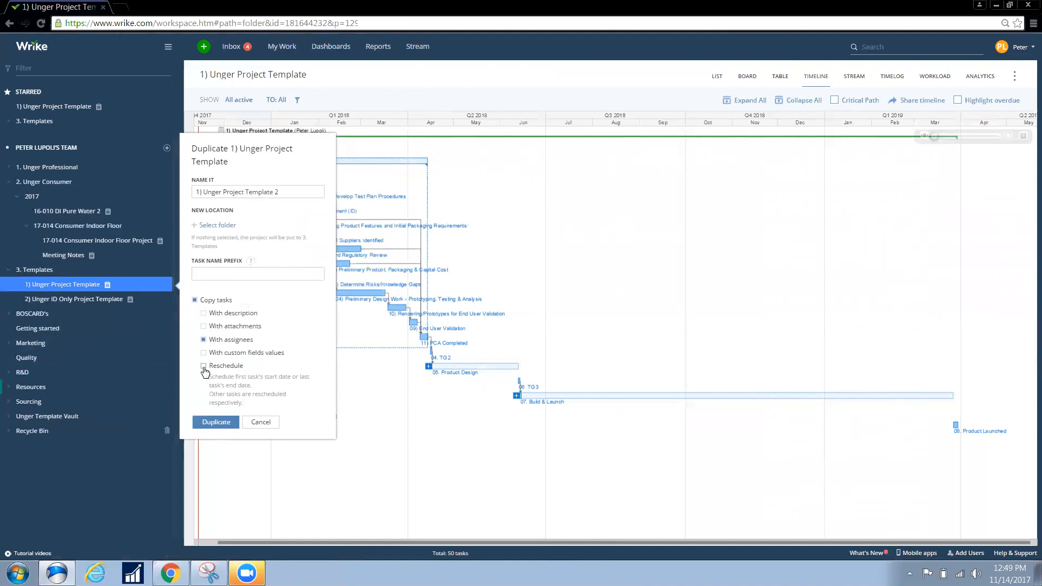
View the 17-014 Consumer Indoor Floor Project's timeline, briefly expanding 05. Product Design, and look at its Table and List views
click(95, 241)
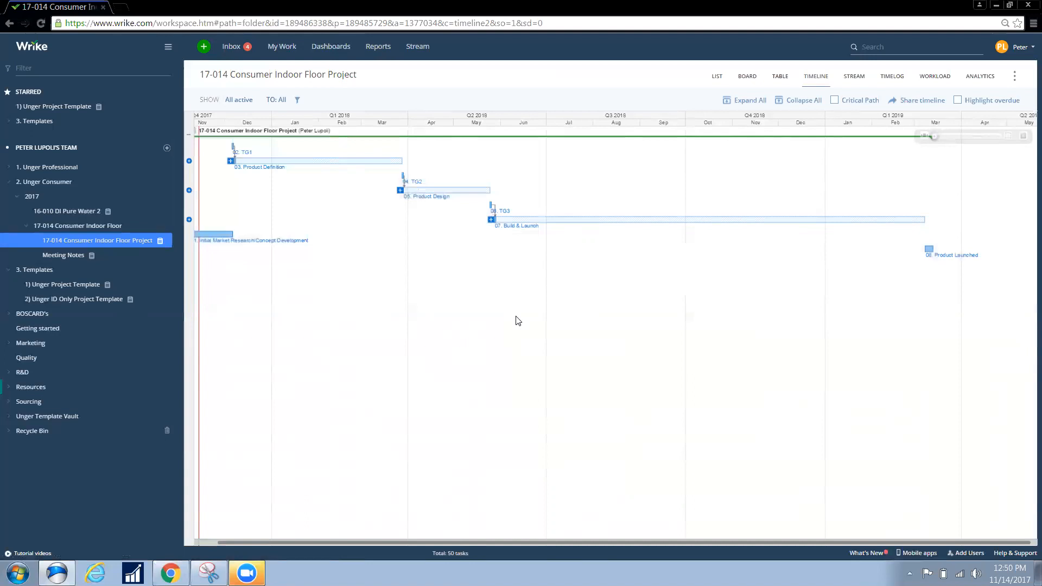
click(400, 191)
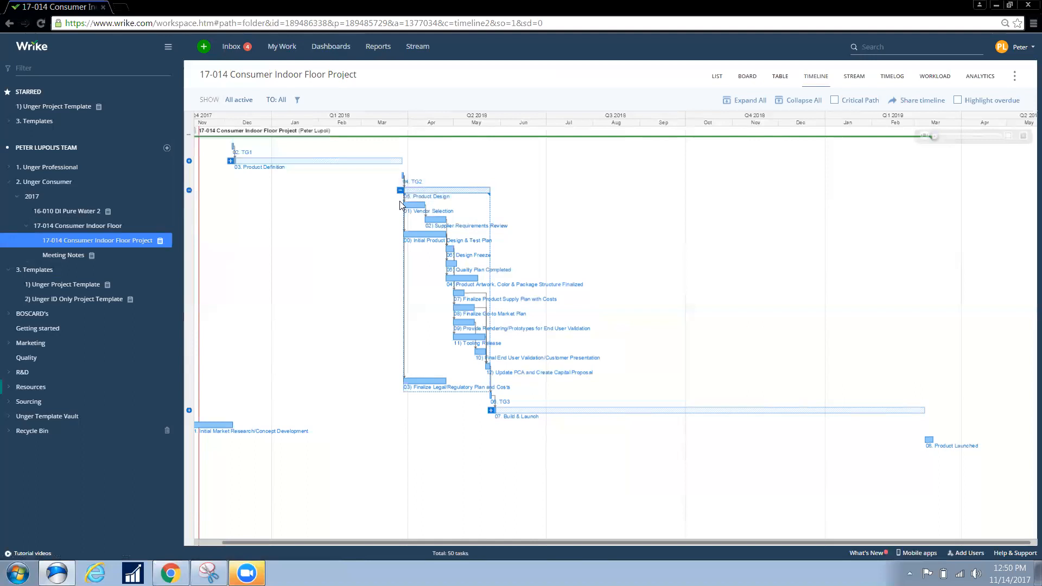
click(400, 190)
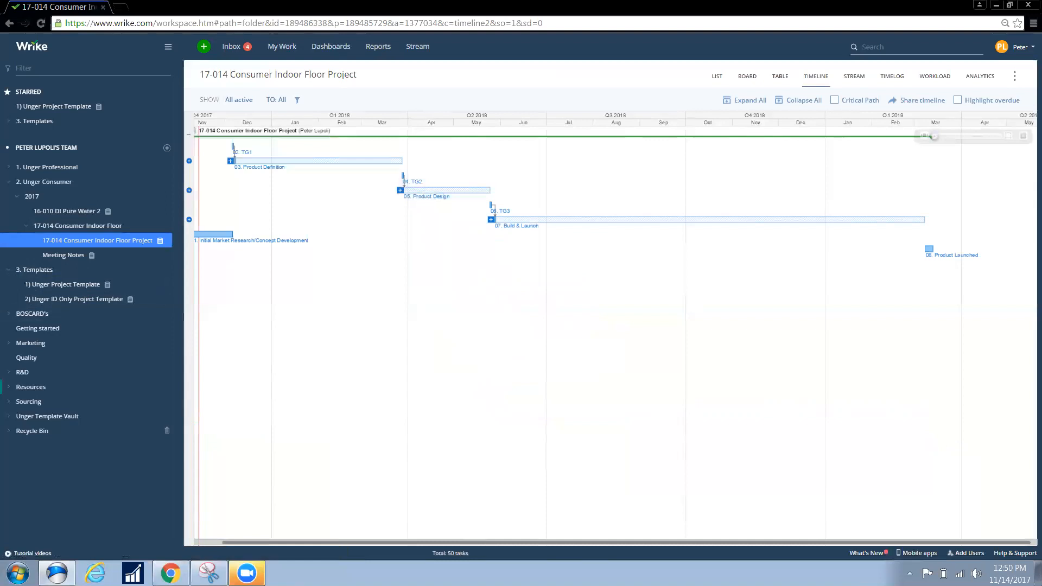
click(779, 77)
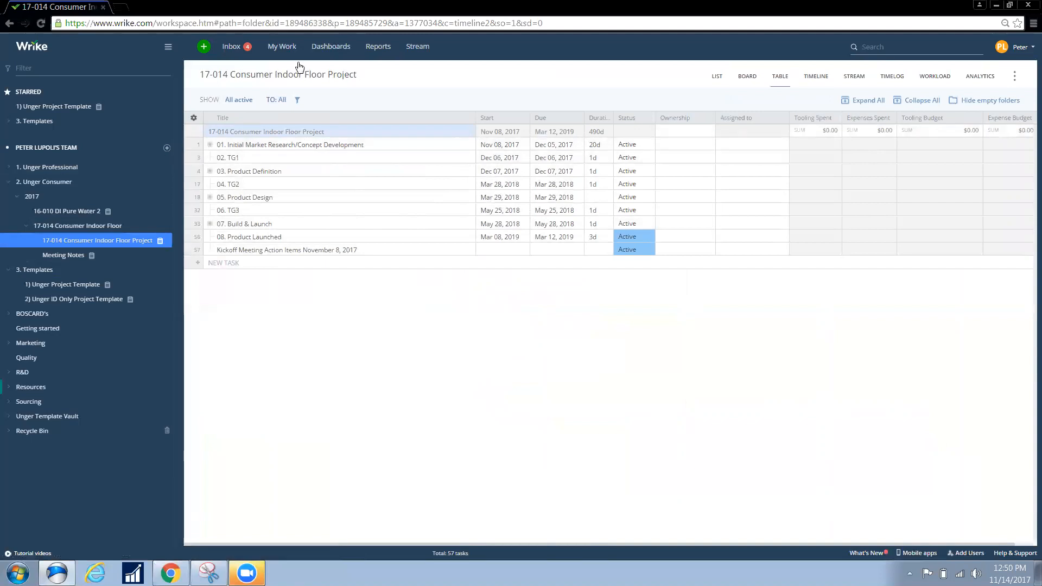
click(717, 77)
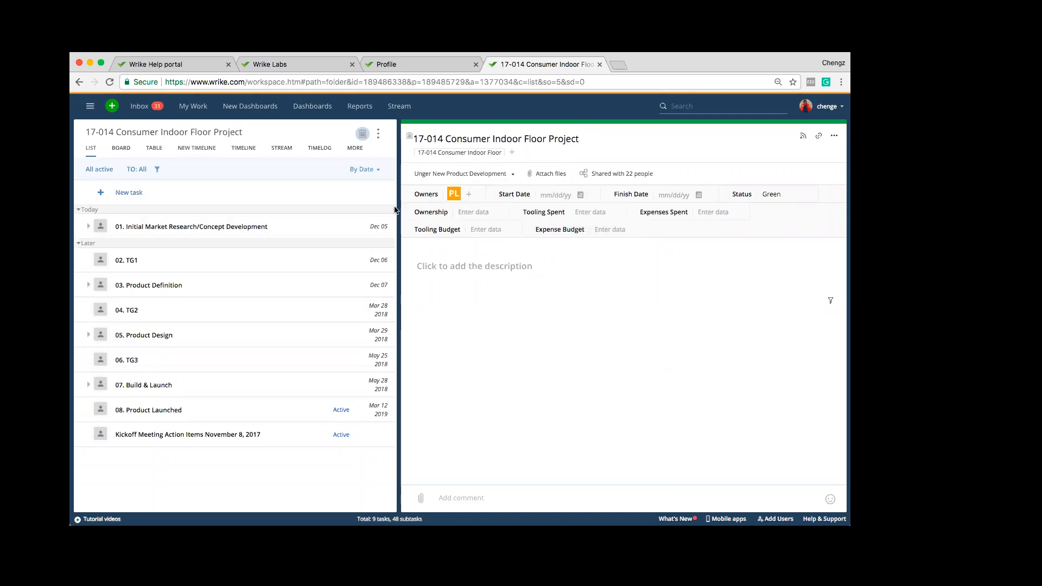
Show the 17-014 Consumer Indoor Floor Project as a table and hide its Duration, Assigned to and Tooling Budget columns
click(147, 149)
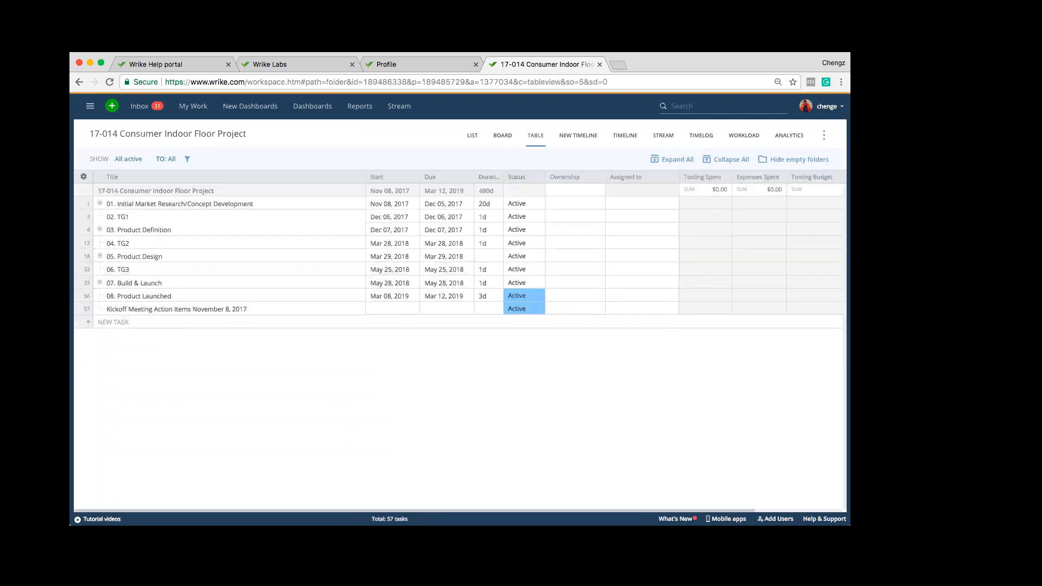
click(84, 176)
click(136, 220)
click(136, 229)
click(136, 237)
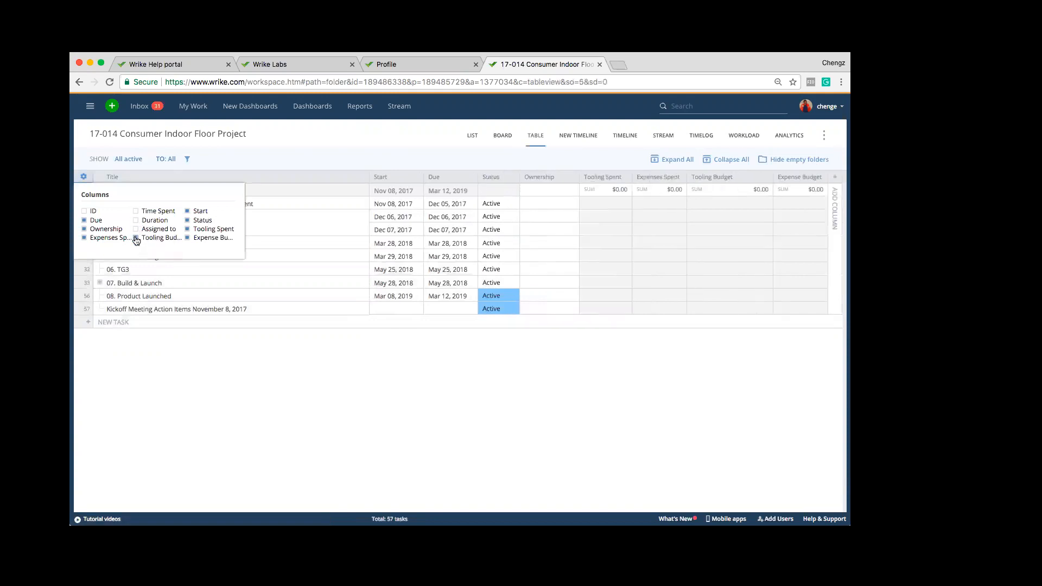
click(622, 471)
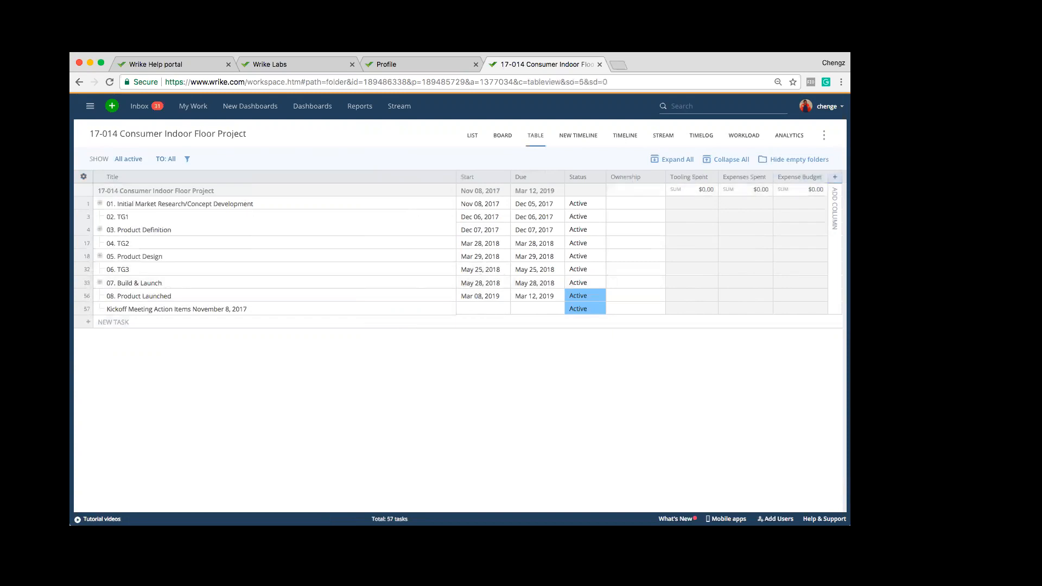
Start a new custom column named Notes with the Text field type, applied to folders and projects
click(834, 177)
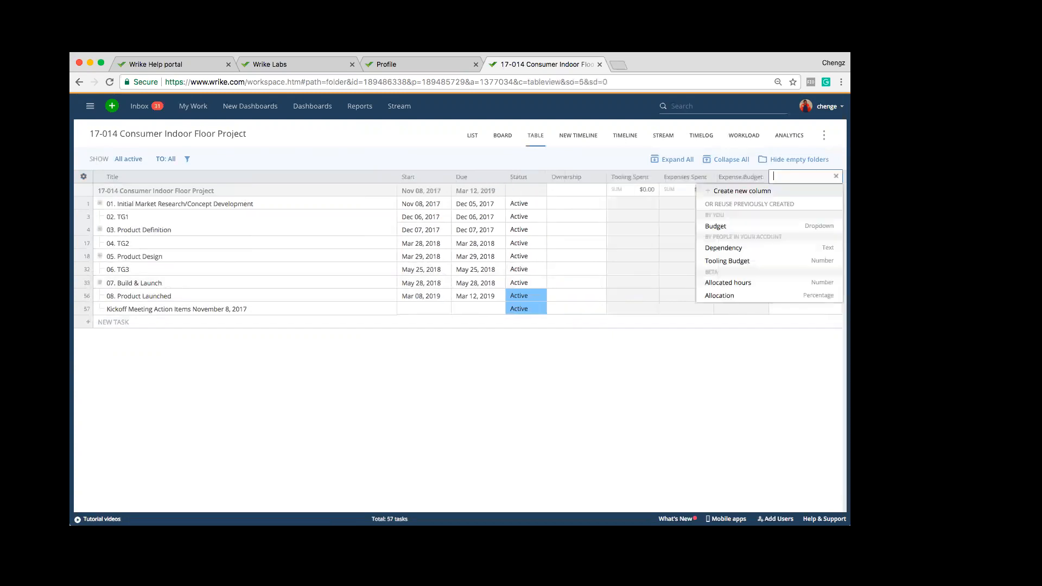
click(741, 192)
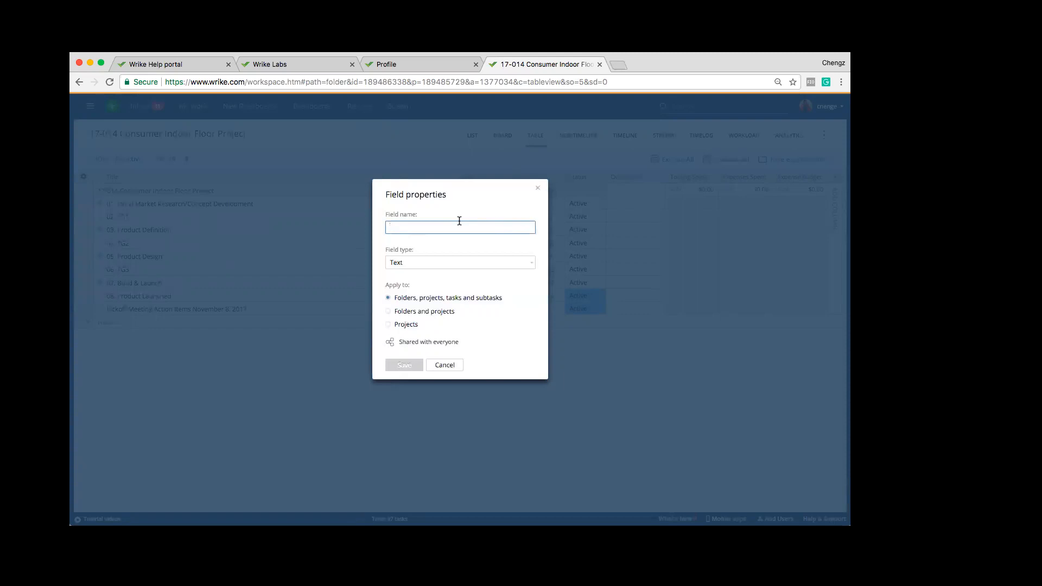
text(Notes)
click(428, 264)
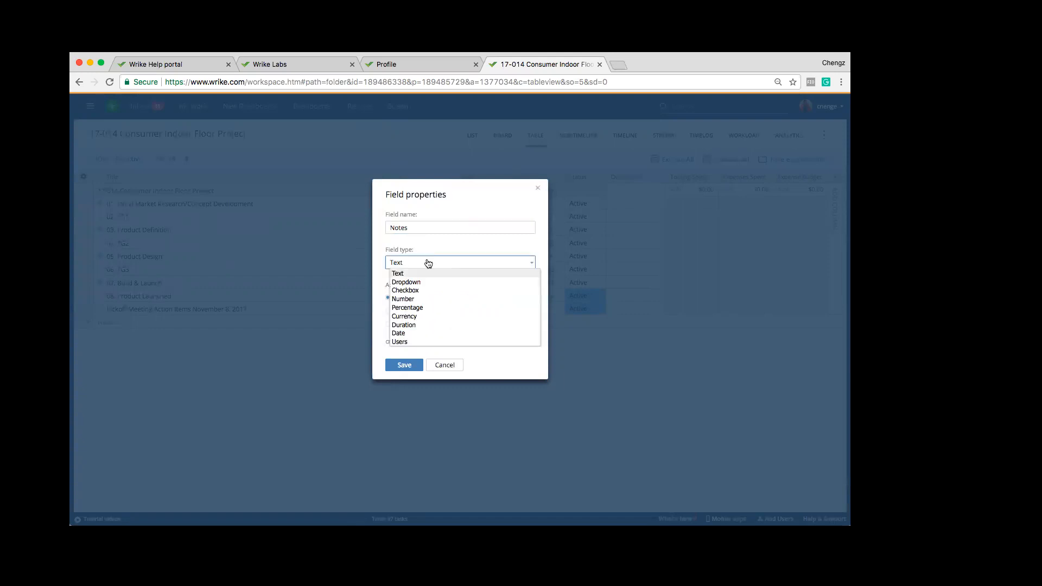
click(401, 274)
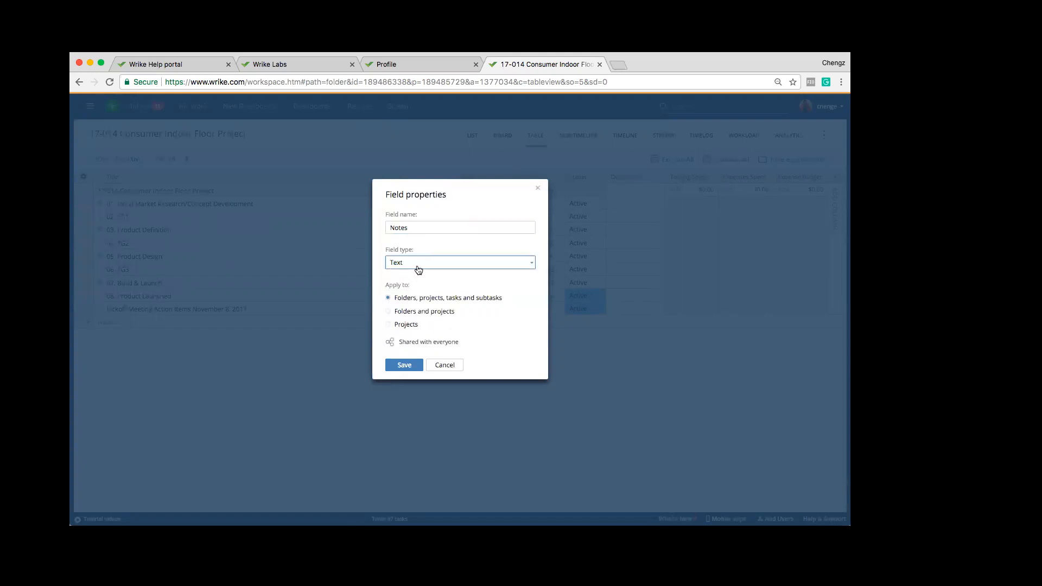
click(417, 264)
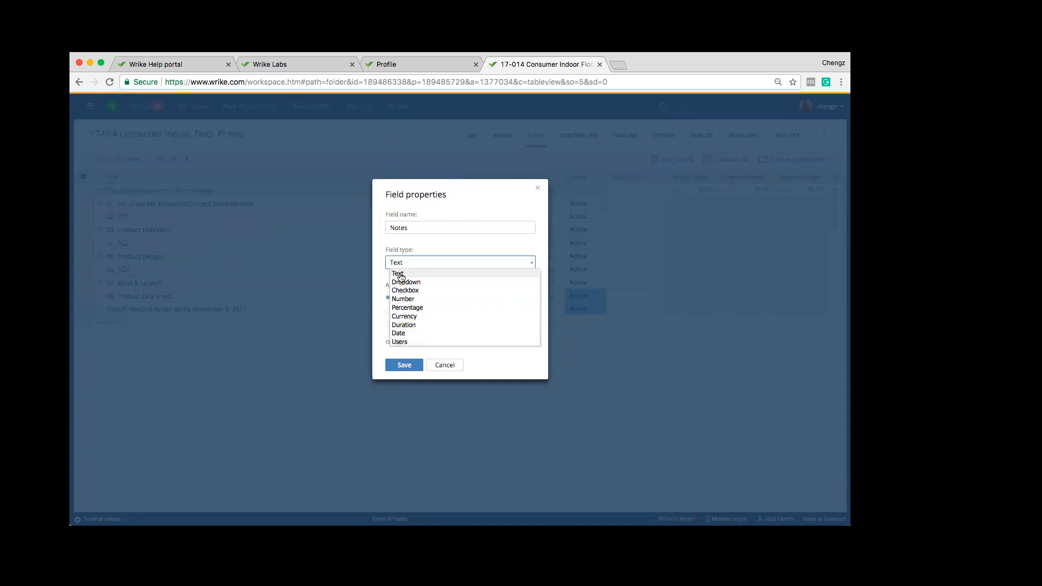
click(399, 274)
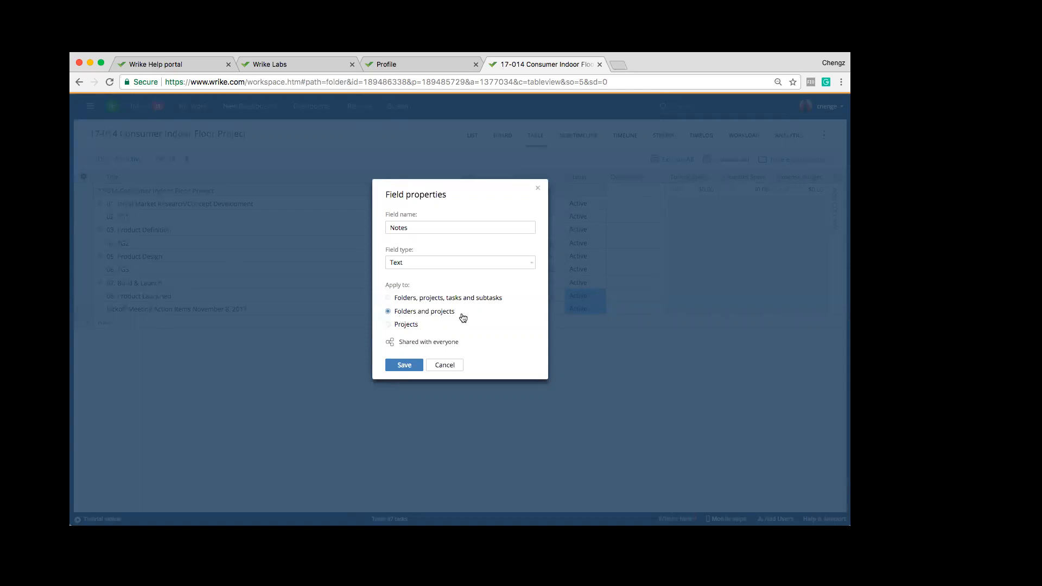
Restrict sharing of the Notes field to your own account, decline unsharing it, and cancel creating the column
click(400, 342)
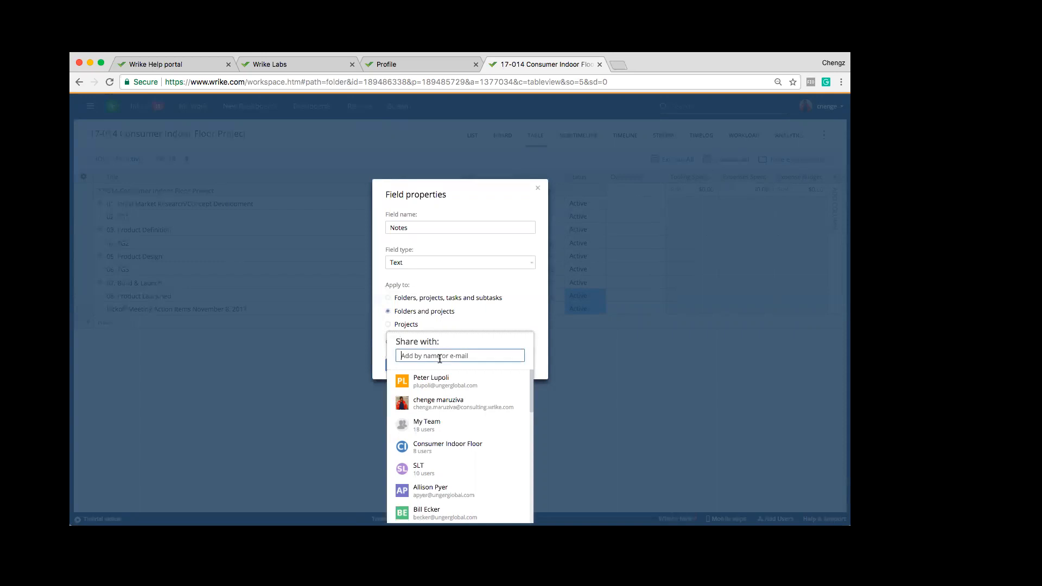
click(440, 402)
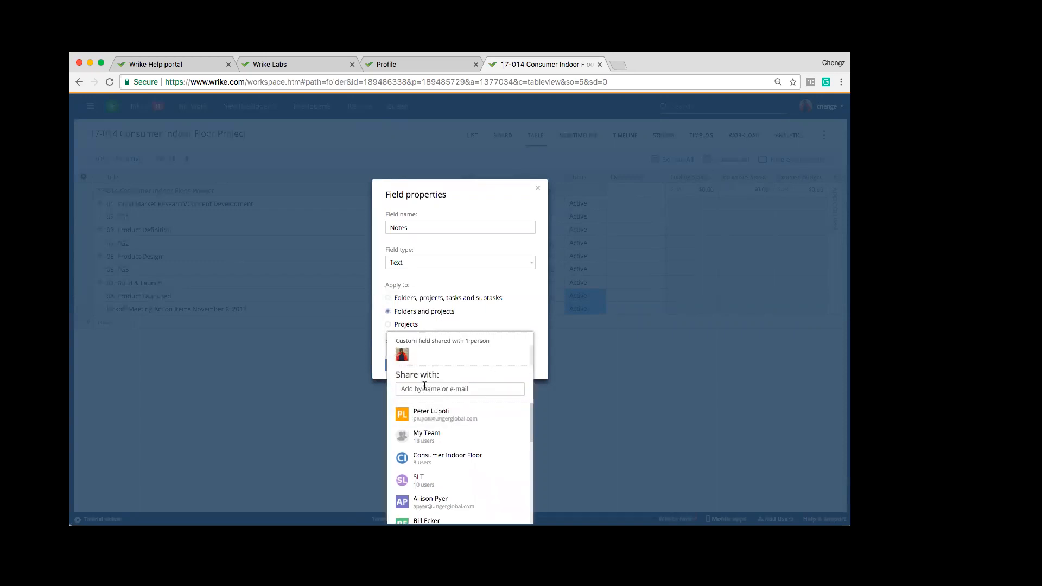
click(406, 352)
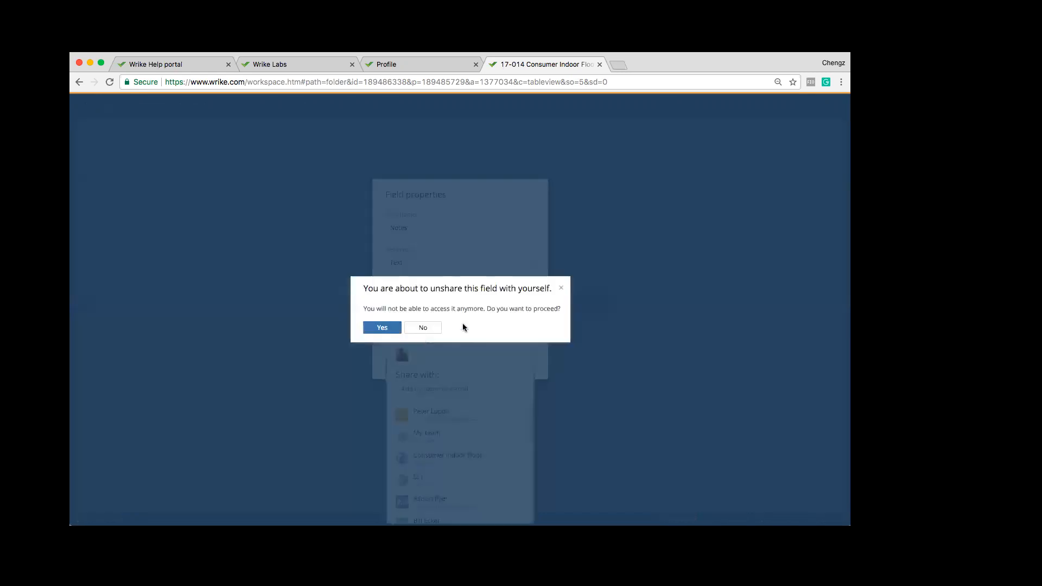
click(427, 328)
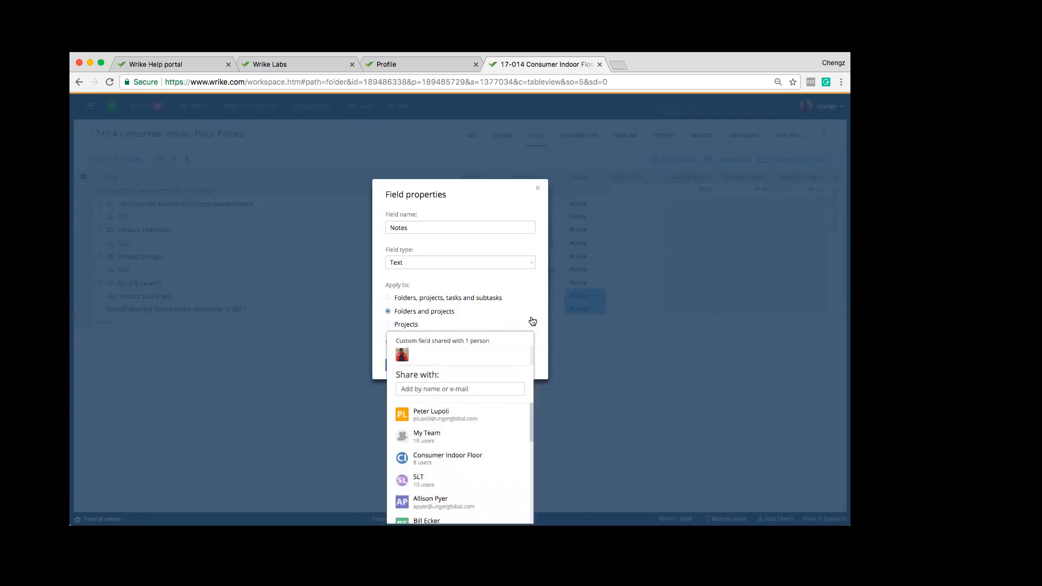
click(532, 315)
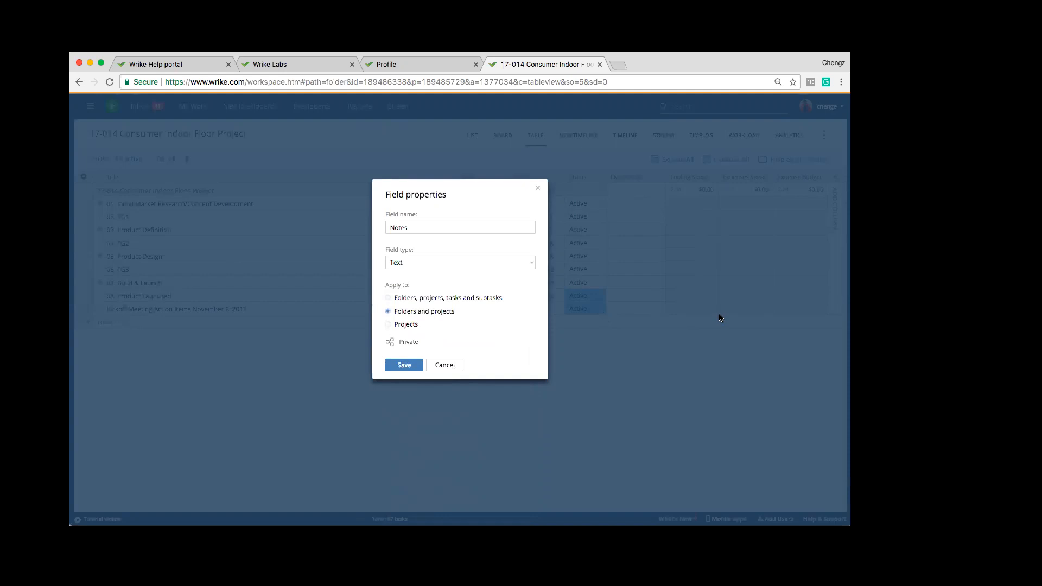
click(444, 364)
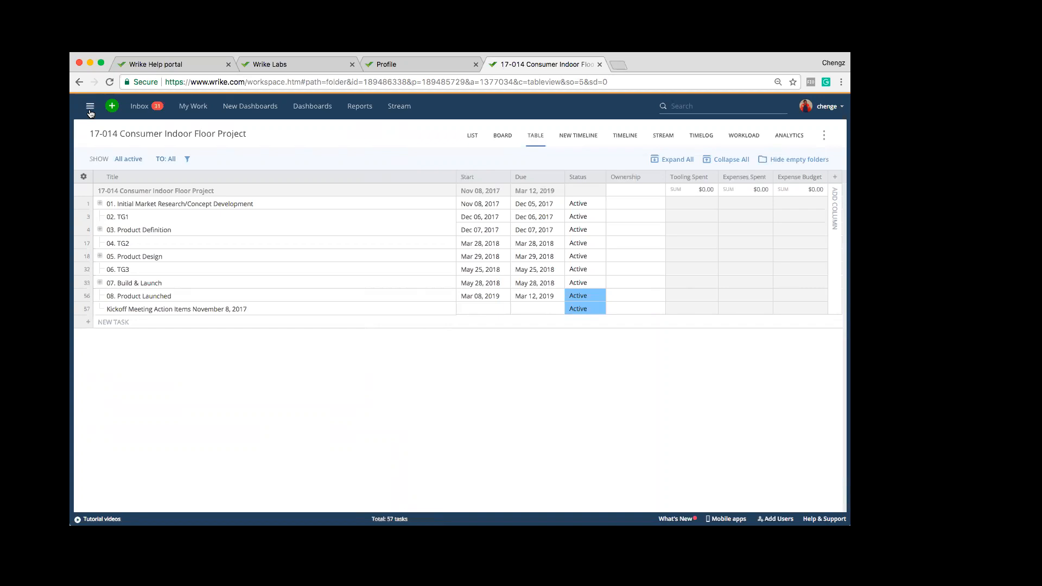
View the Meeting Notes project under 17-014 Consumer Indoor Floor as a list and look over its file attachment sources
click(90, 110)
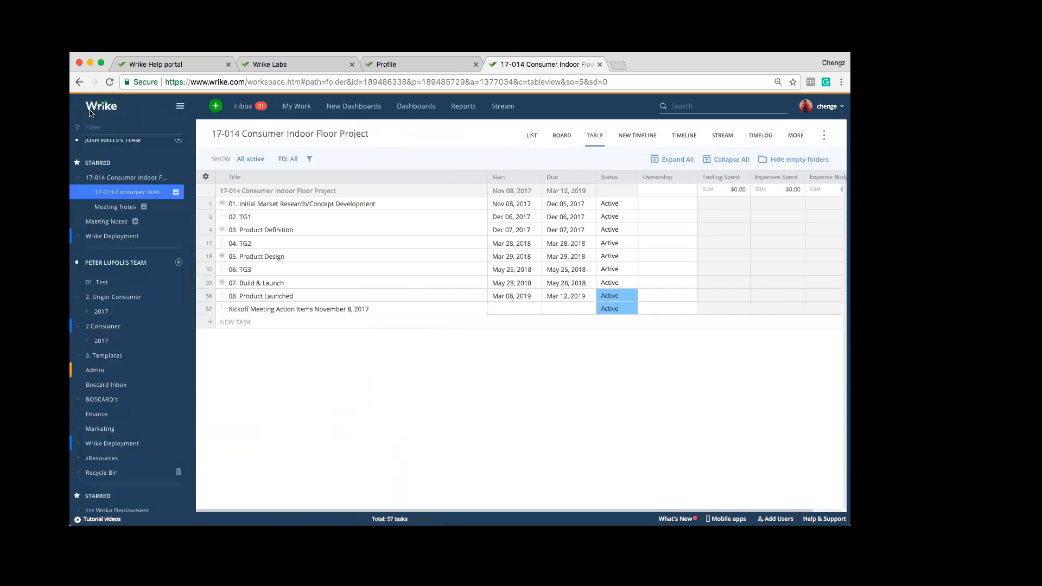
click(126, 210)
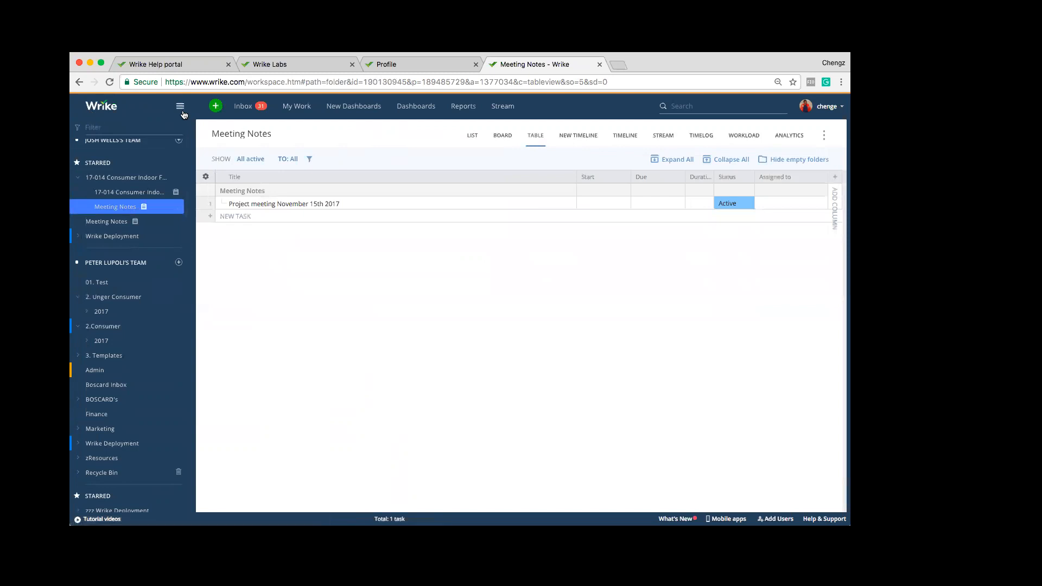
click(473, 135)
click(179, 109)
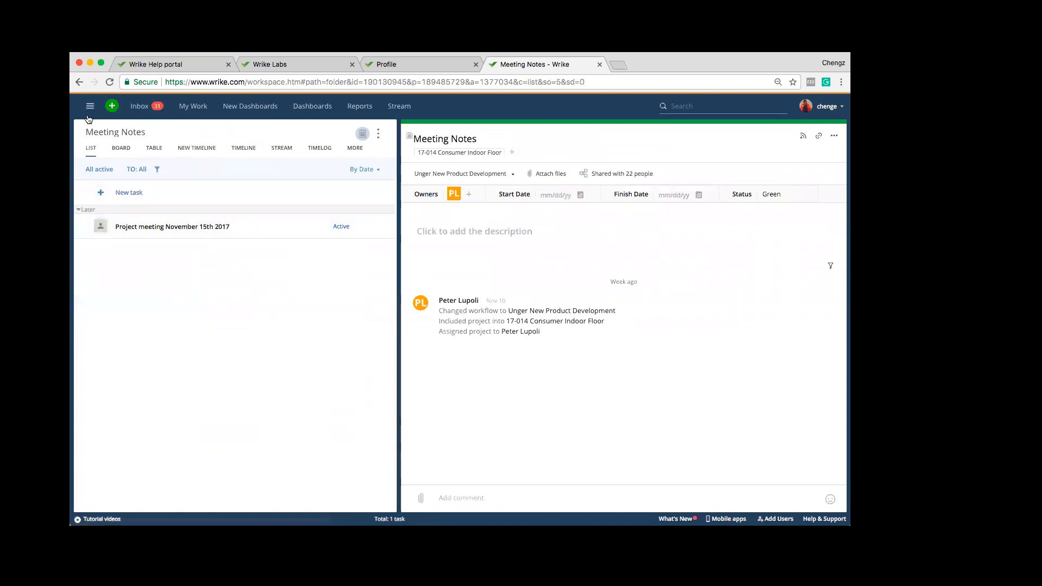
click(549, 174)
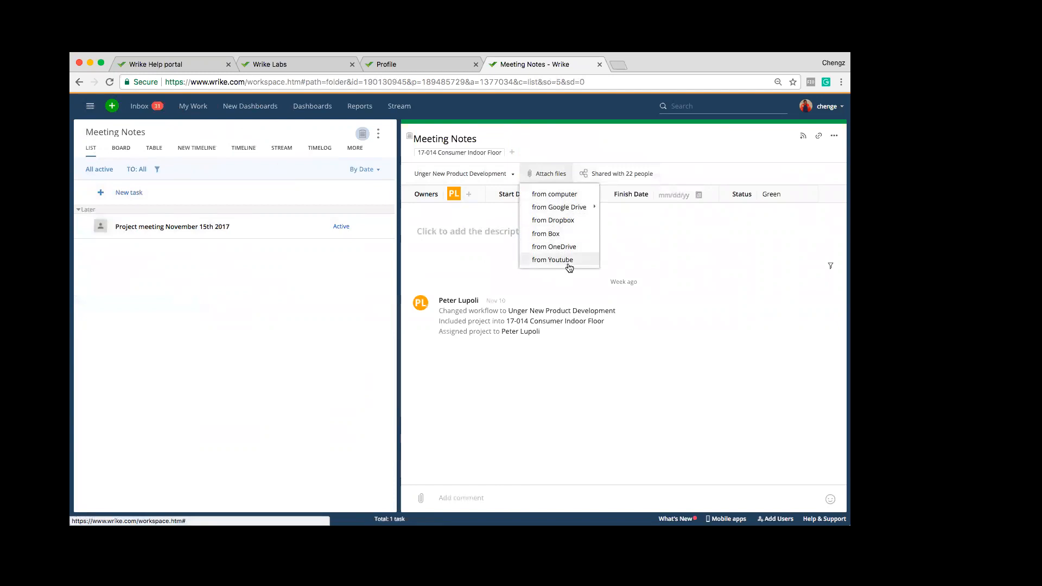
mouse_move(570, 210)
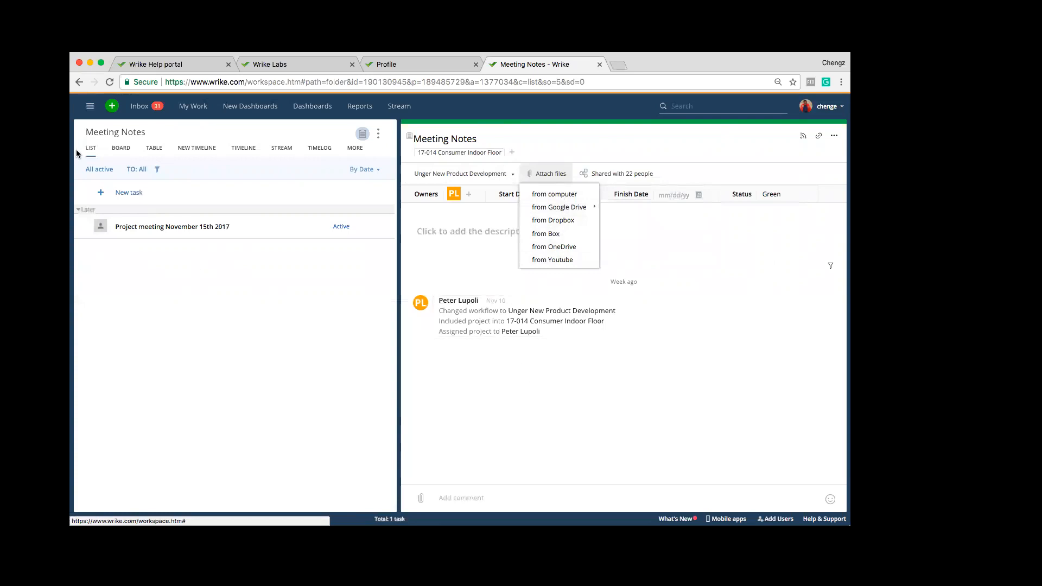
Open the separately starred Meeting Notes project and view its Project meeting November 15th 2017 task
click(90, 107)
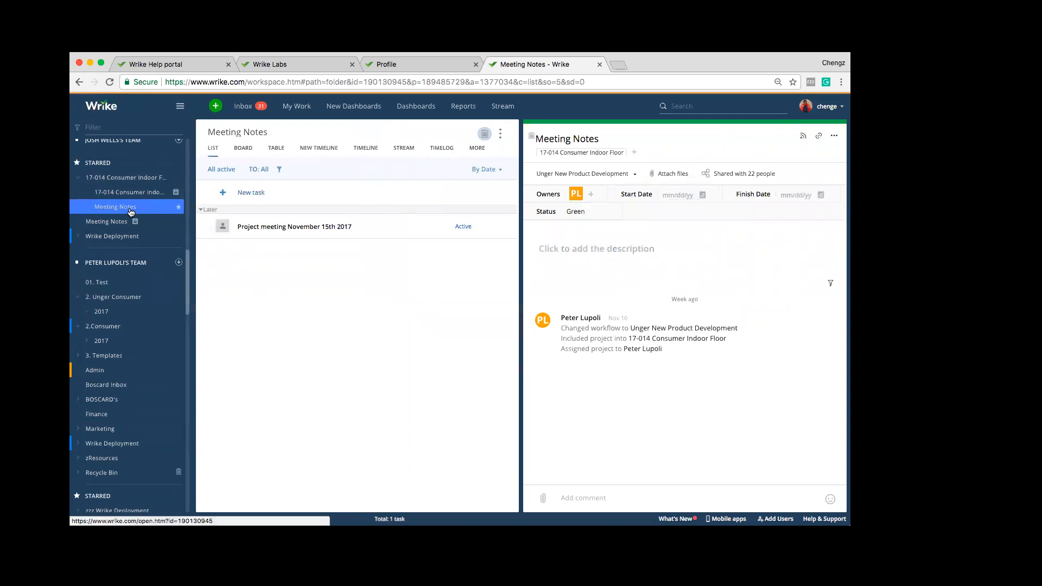
click(121, 223)
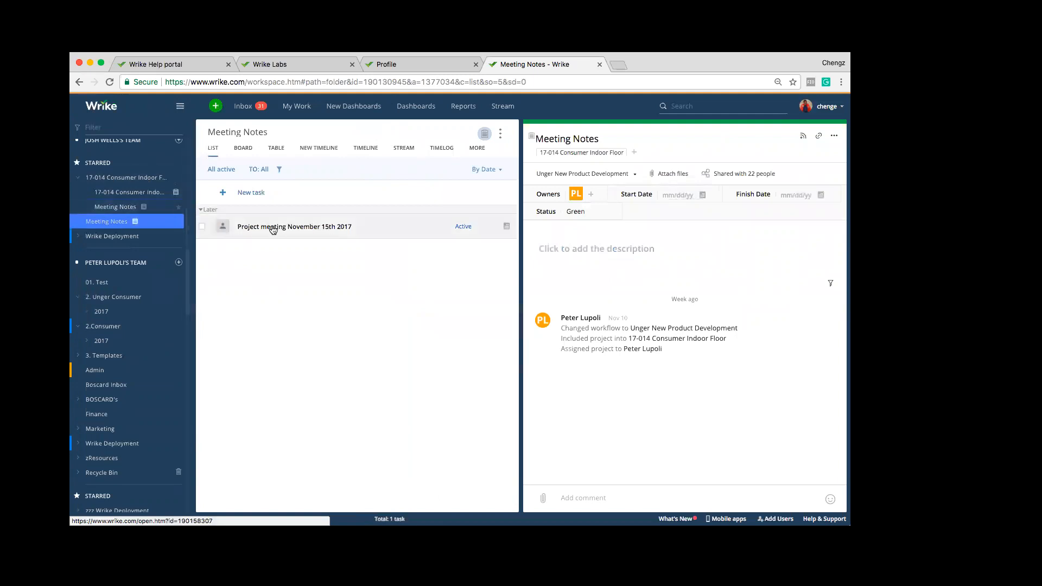
click(340, 230)
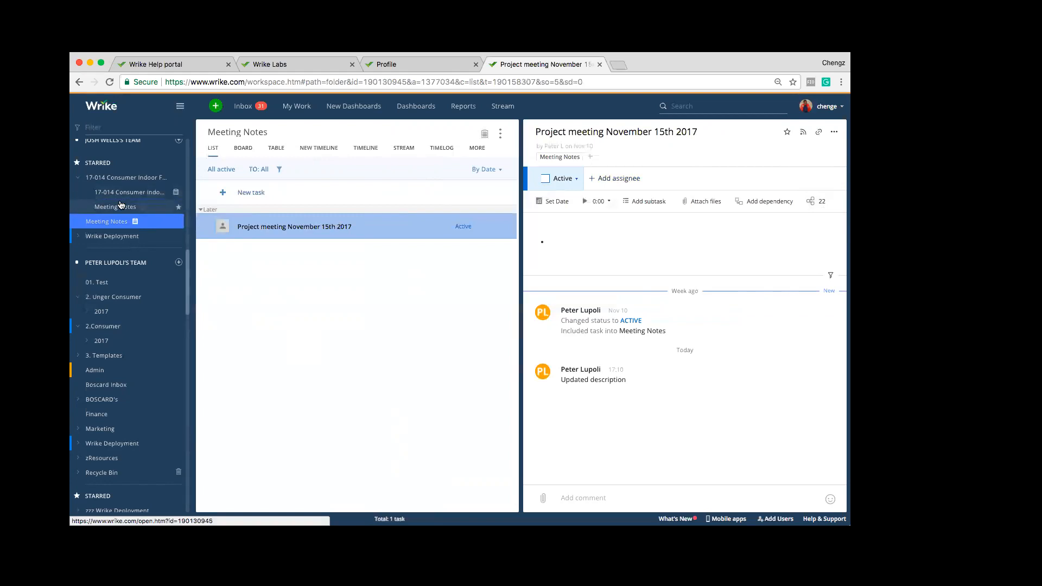
Add a task titled Weekly meeting to Meeting Notes and hide the folder sidebar
click(220, 193)
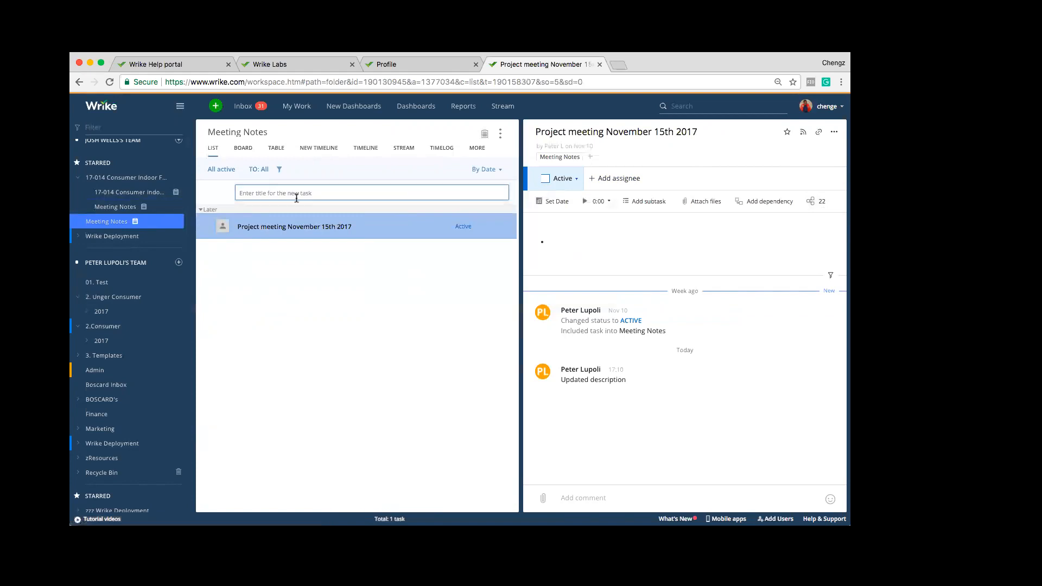
text(Weekly meeting)
key(Return)
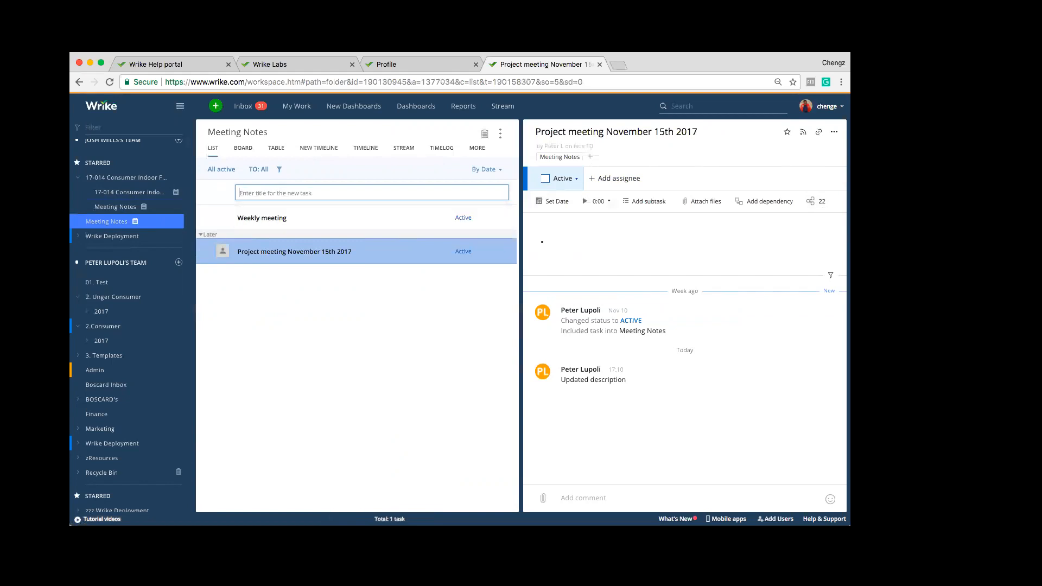
click(180, 106)
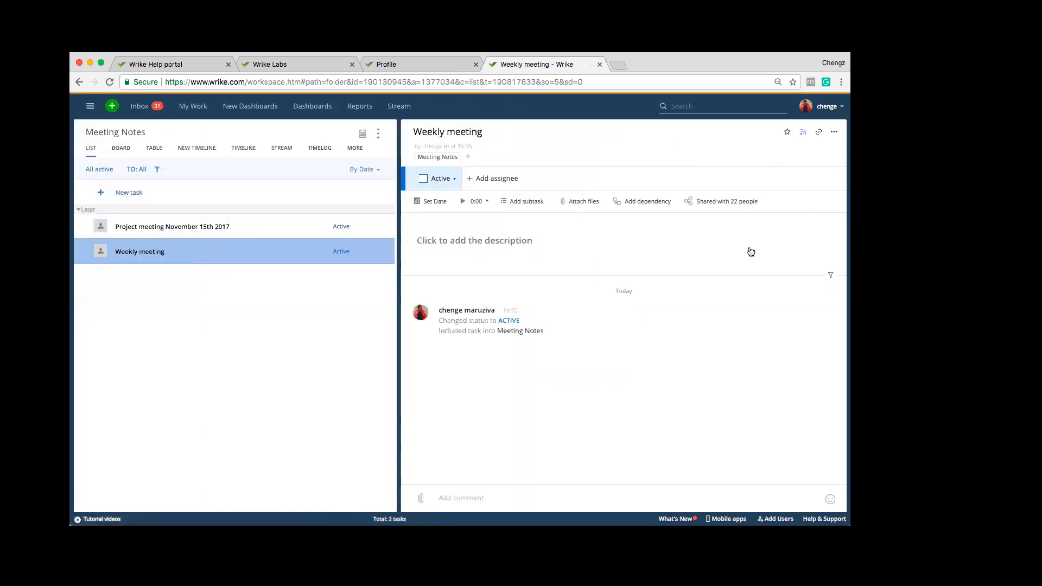
Configure the Weekly meeting task to recur every week on Tuesday, ending by 30 Jun 2018
click(834, 132)
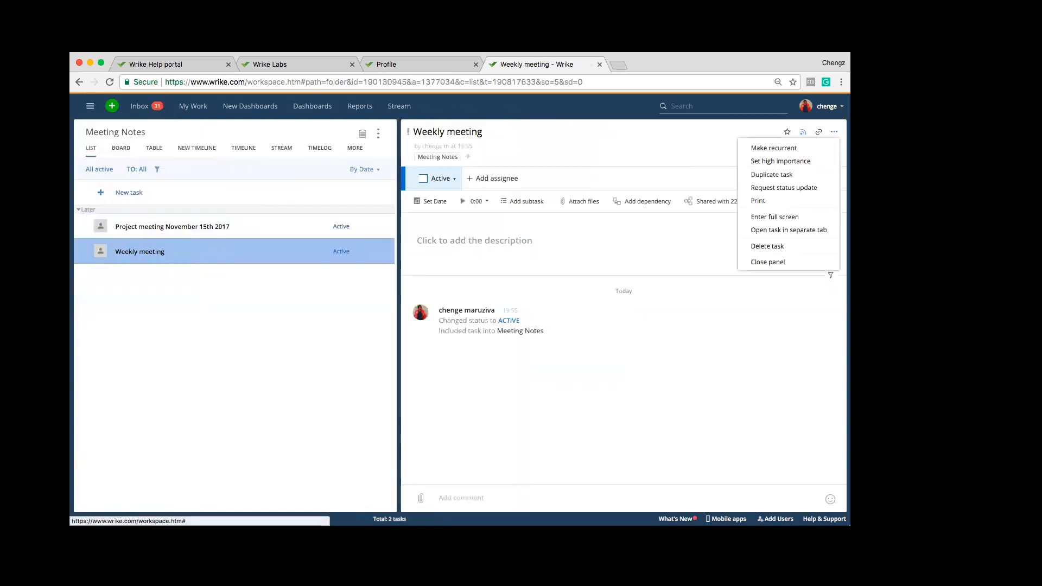
click(790, 147)
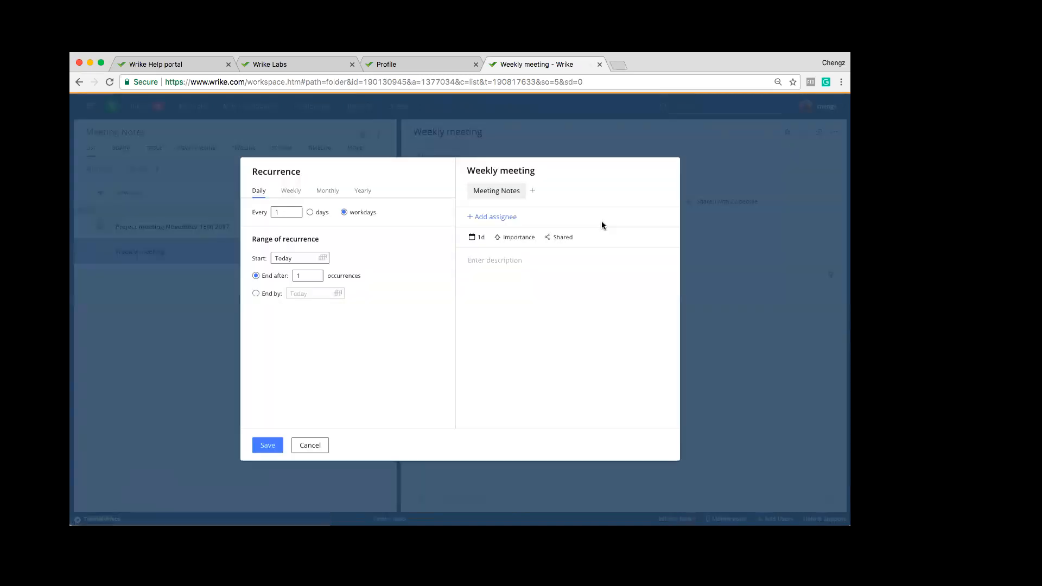
click(256, 293)
click(337, 293)
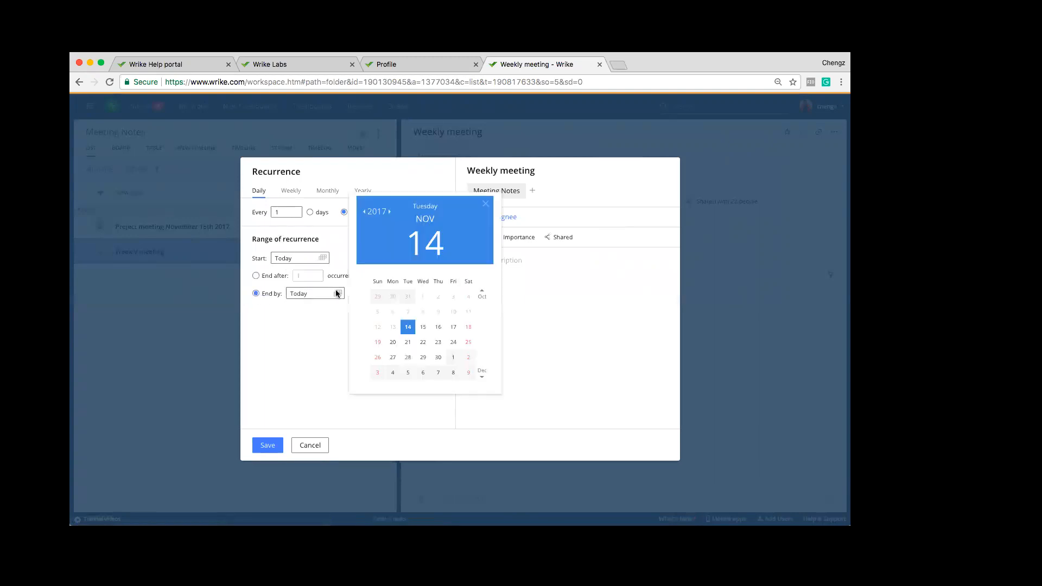
click(481, 376)
click(482, 377)
click(481, 377)
click(481, 376)
click(481, 378)
click(481, 378)
click(481, 377)
click(466, 358)
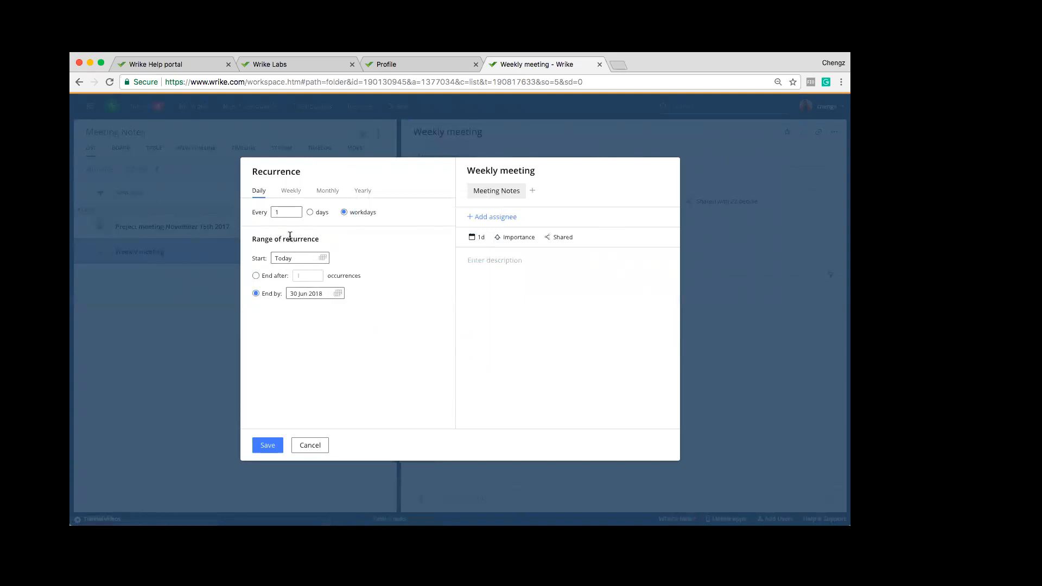
click(290, 191)
click(256, 252)
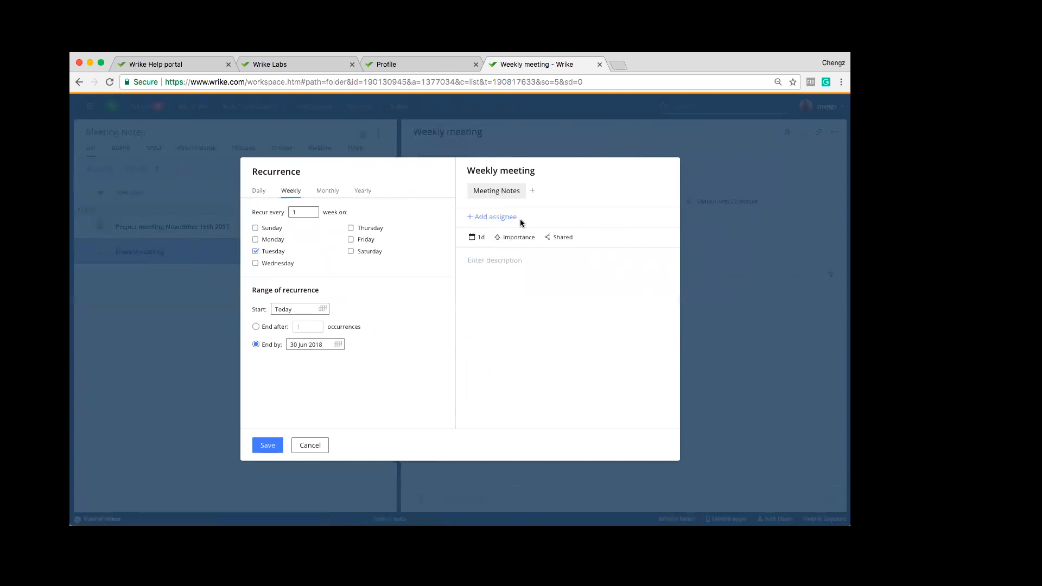
Add your own account and one colleague as assignees of the recurring Weekly meeting task
click(472, 217)
text(cons)
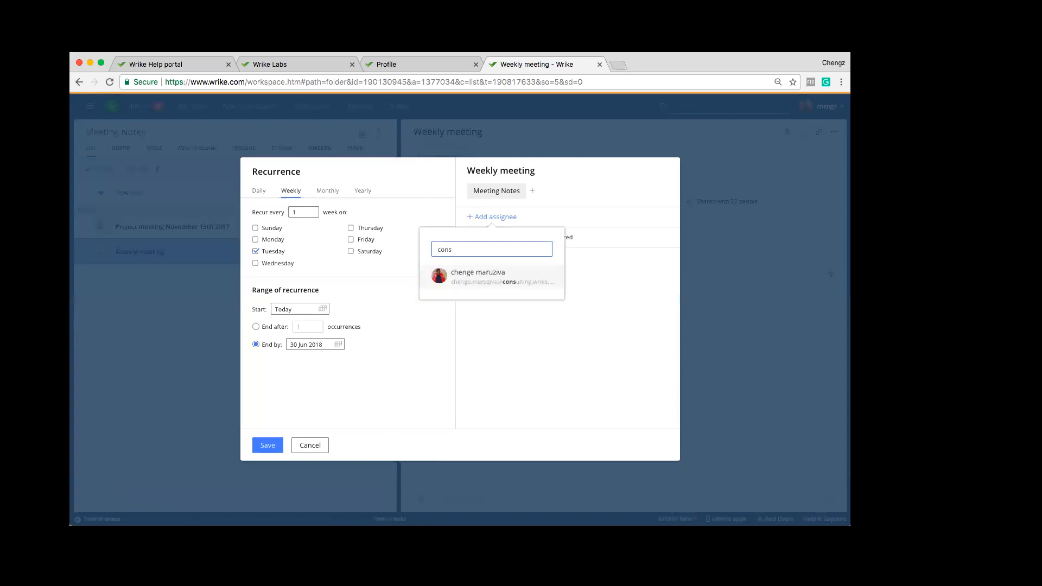
key(BackSpace)
key(BackSpace)
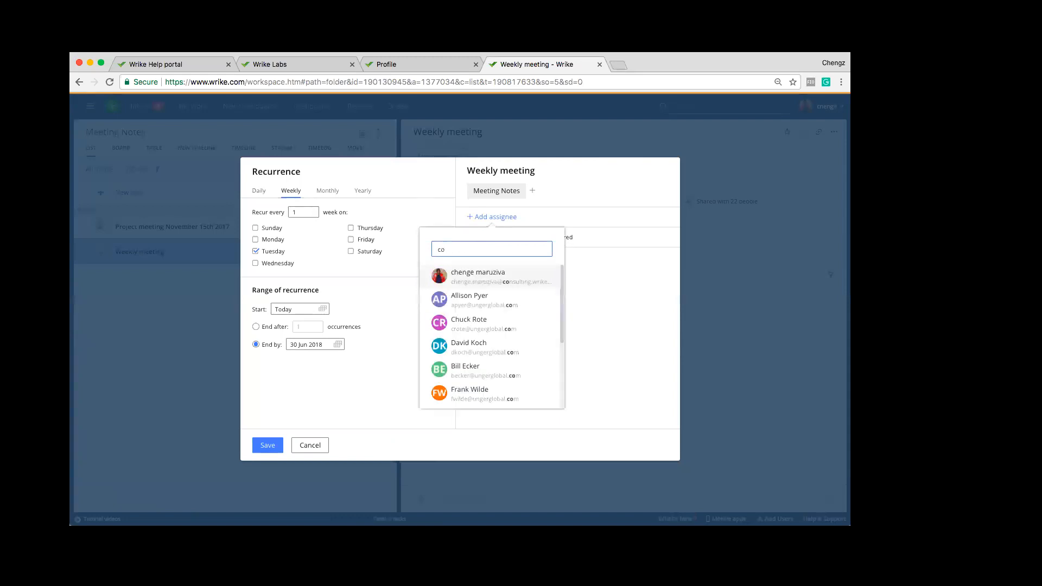
key(BackSpace)
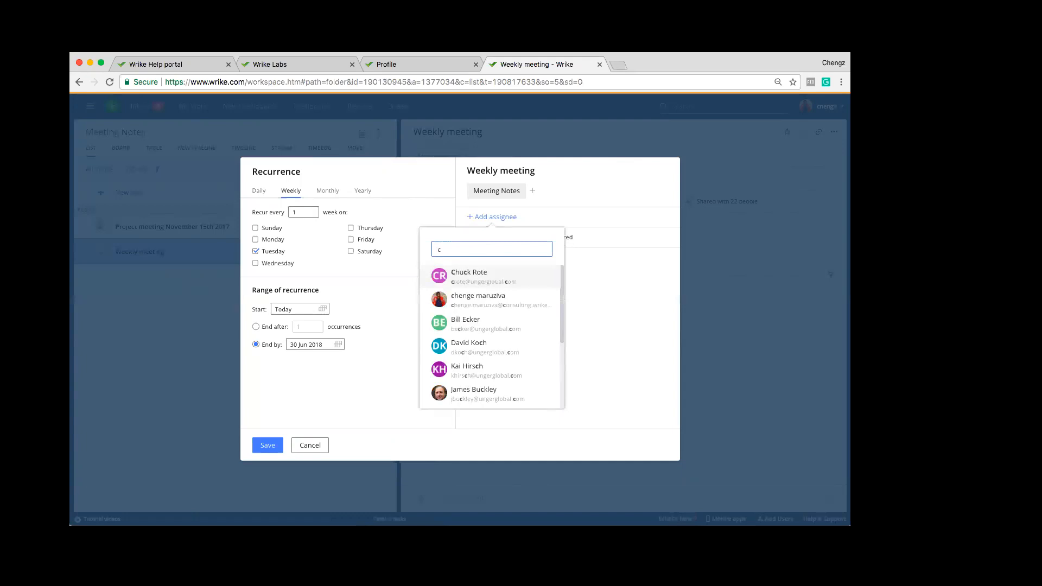
text(he)
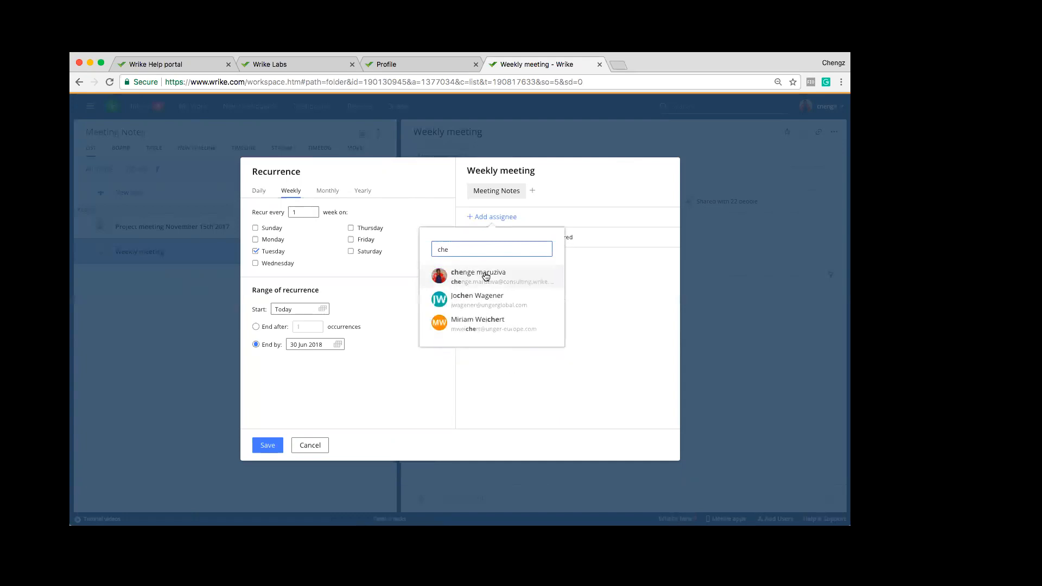
click(458, 276)
click(515, 218)
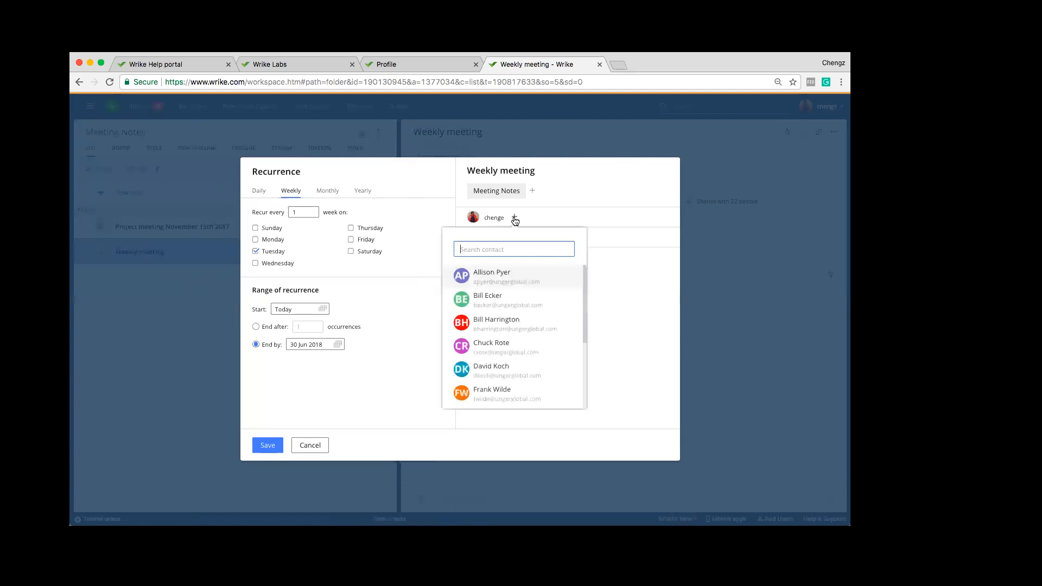
text(chu)
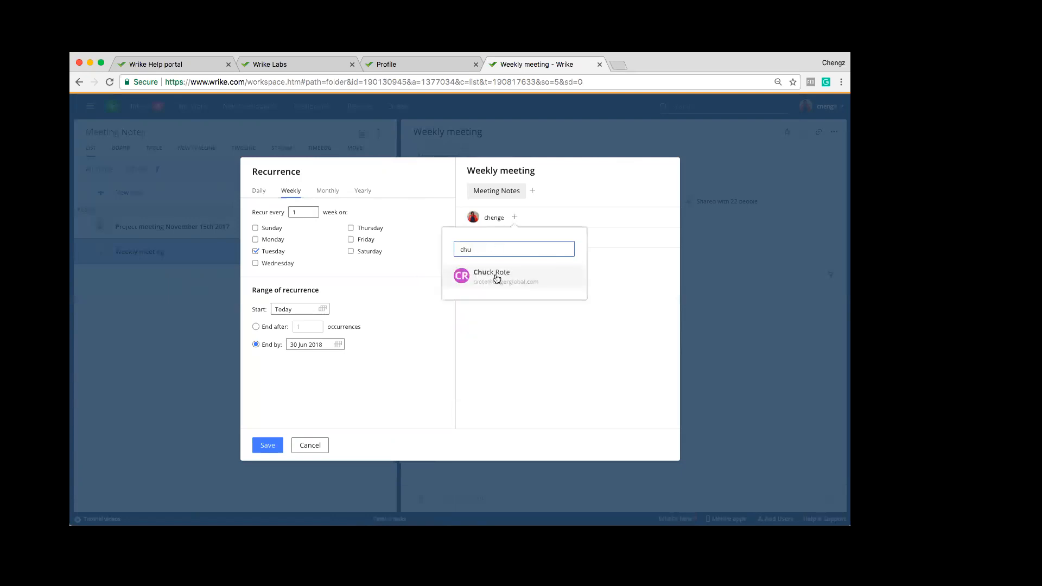
click(494, 276)
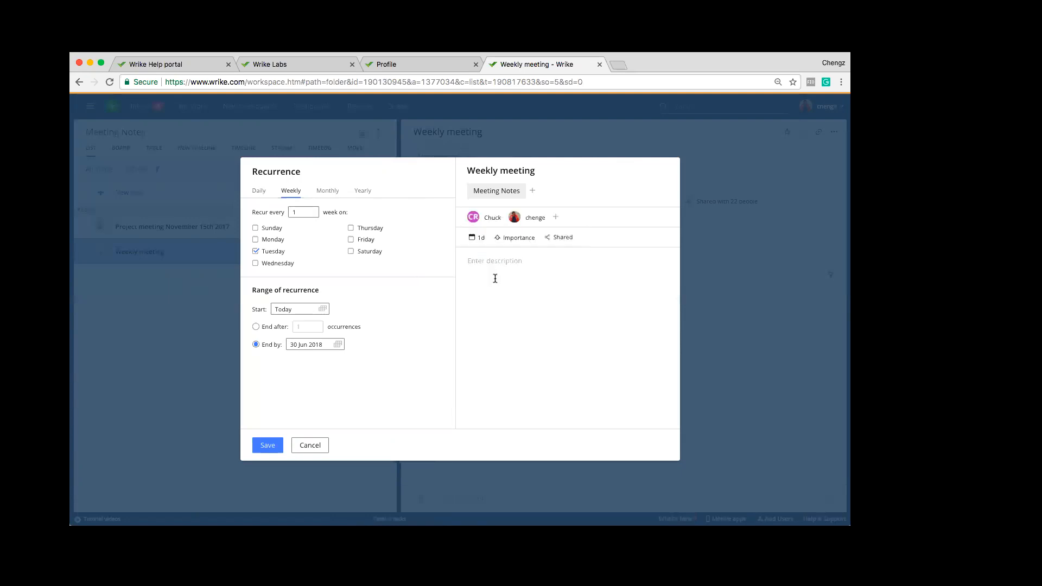
Assign two more colleagues to the recurring Weekly meeting task and save the recurrence
click(555, 218)
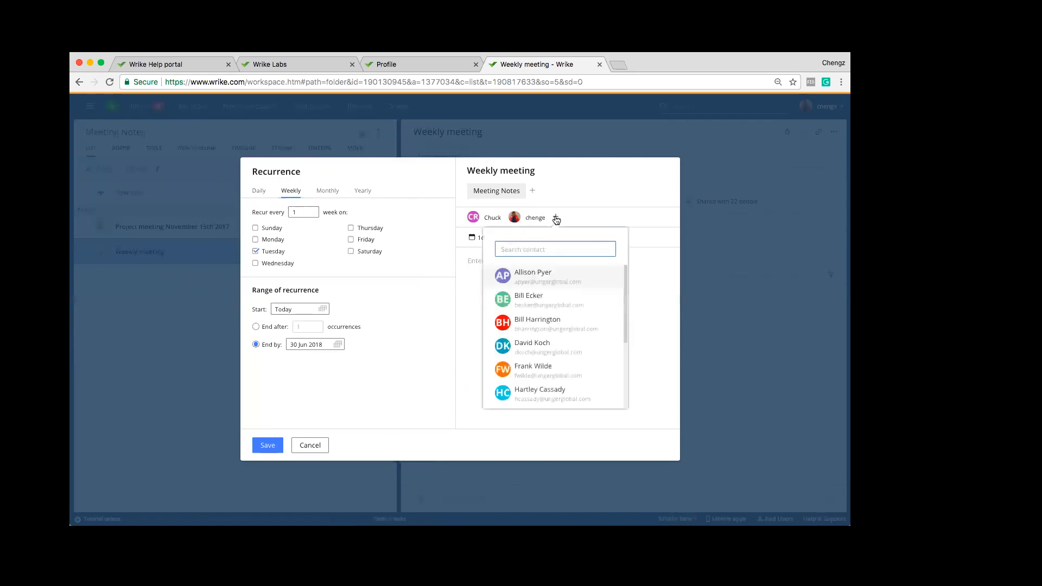
text(peter)
click(533, 276)
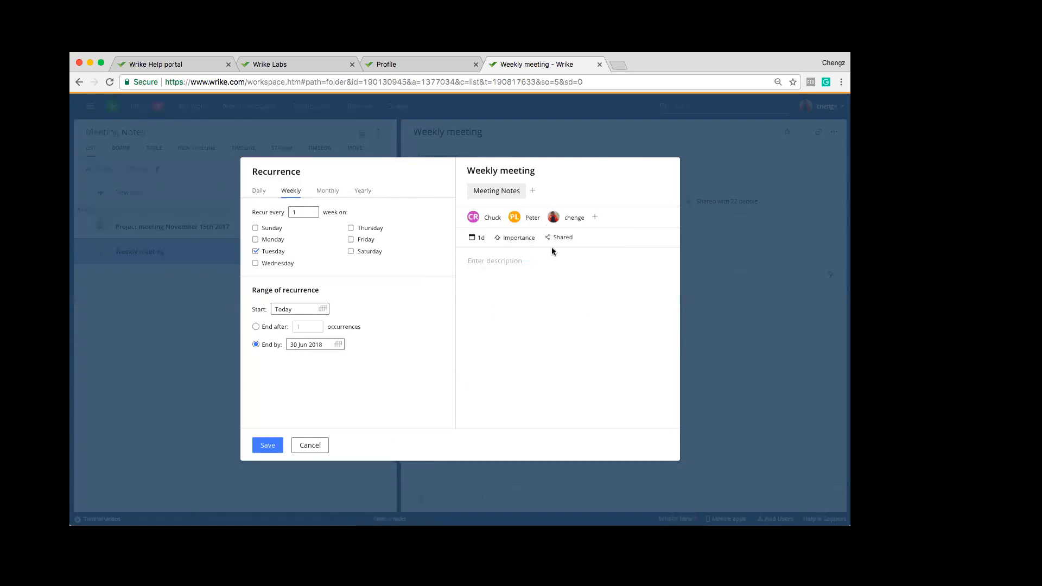
click(596, 217)
text(ken)
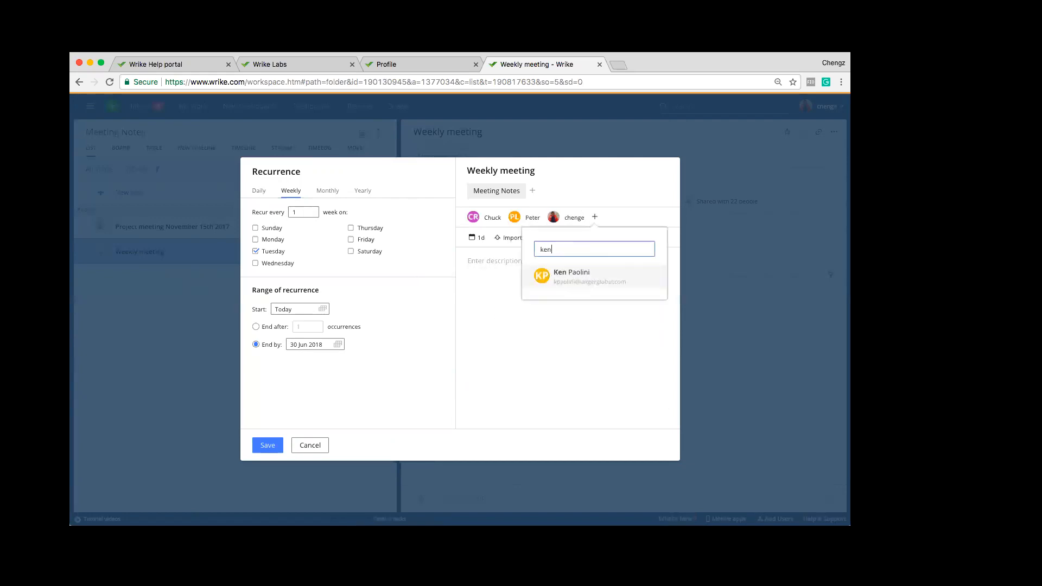
click(595, 277)
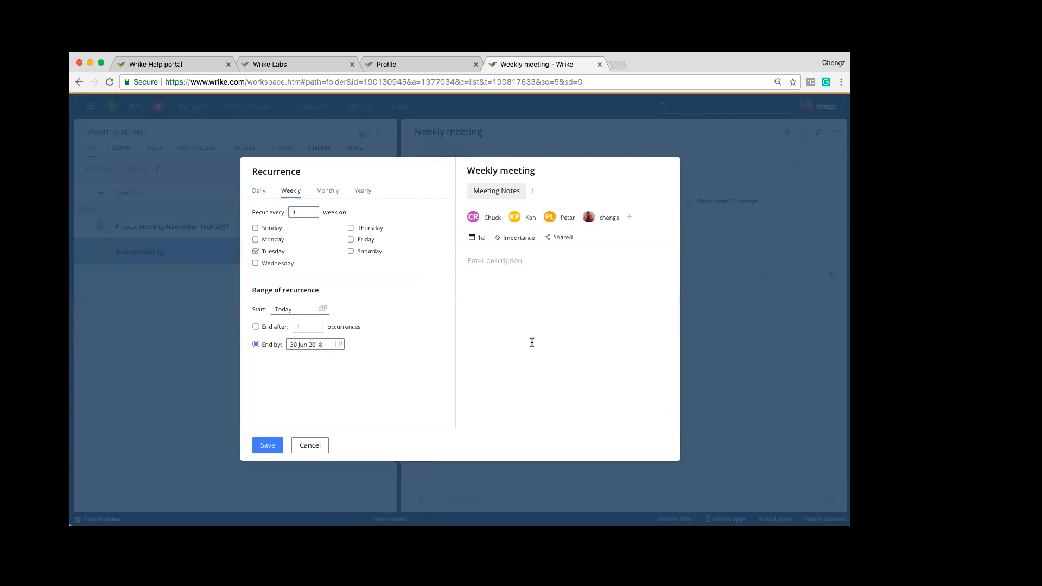
click(275, 445)
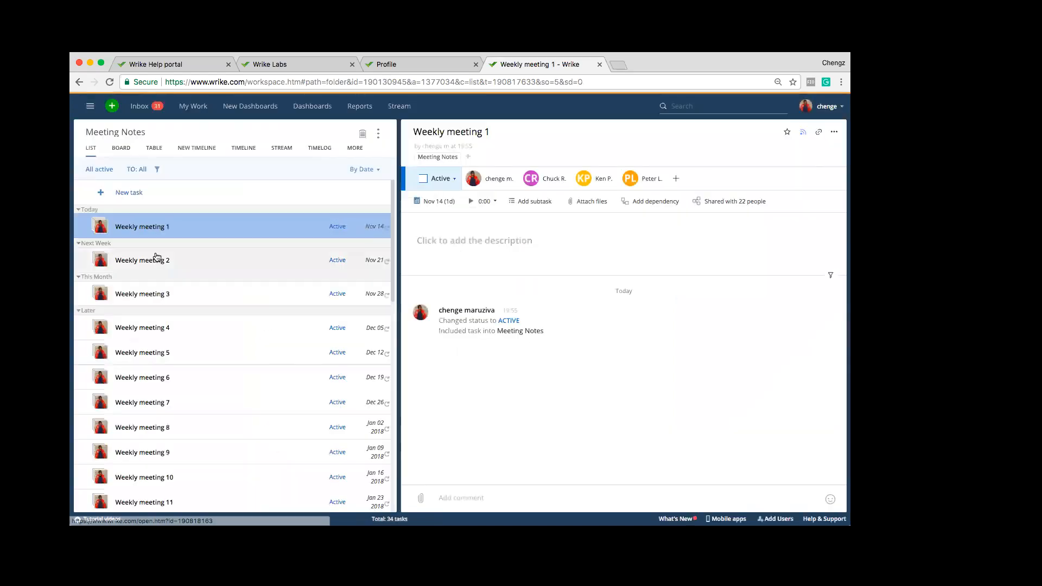
Examine the series of weekly tasks in Meeting Notes, viewing the details of Weekly meeting 2 and Weekly meeting 1
scroll(269, 301, down, 10)
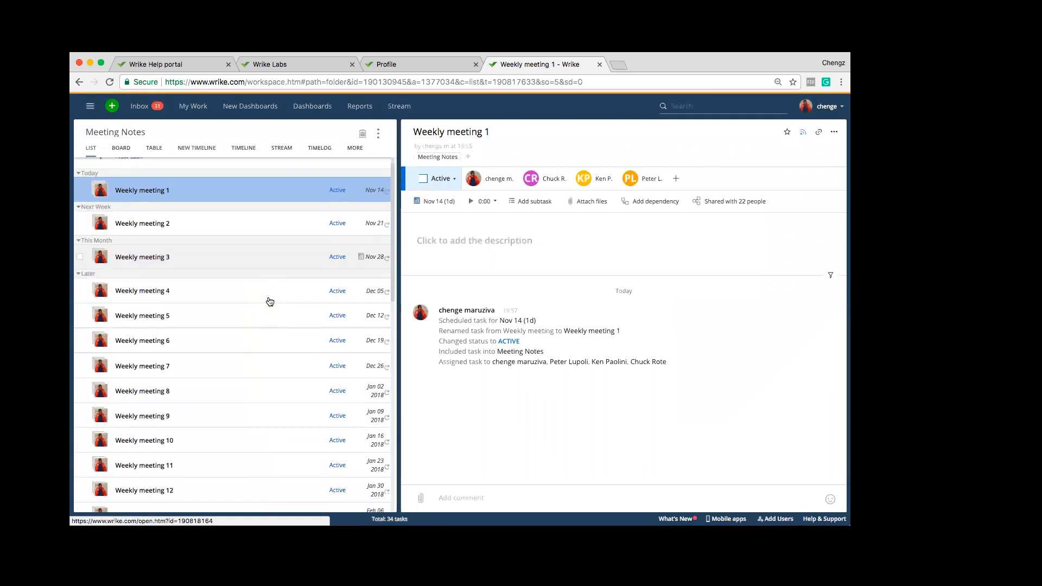
scroll(269, 301, up, 10)
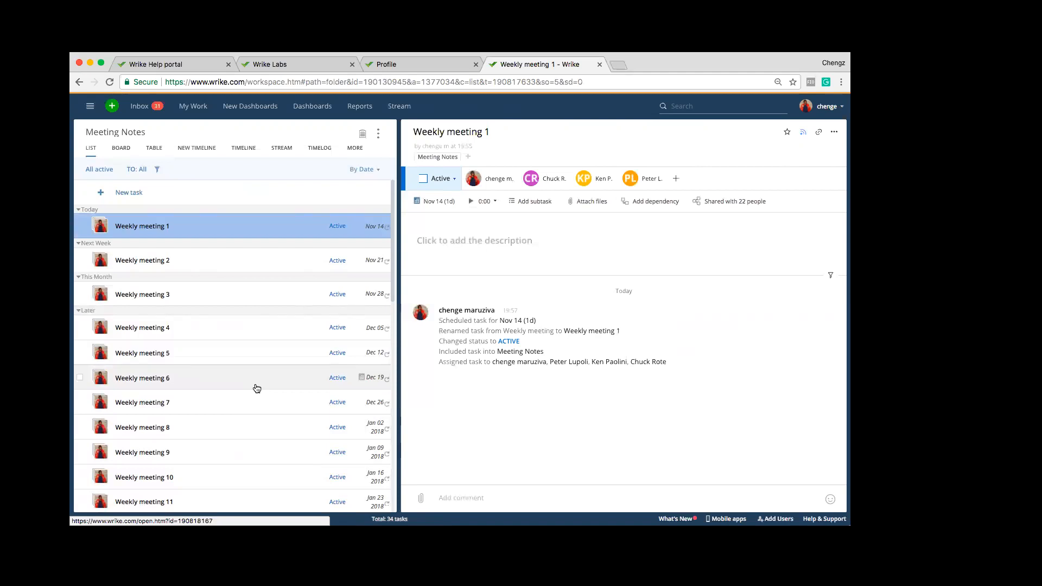
click(211, 261)
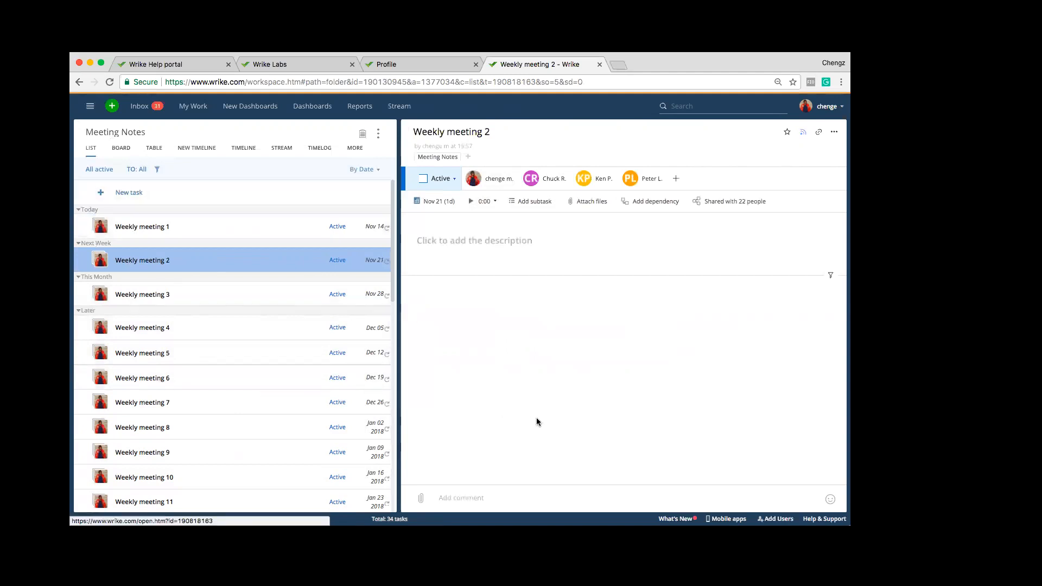
click(301, 226)
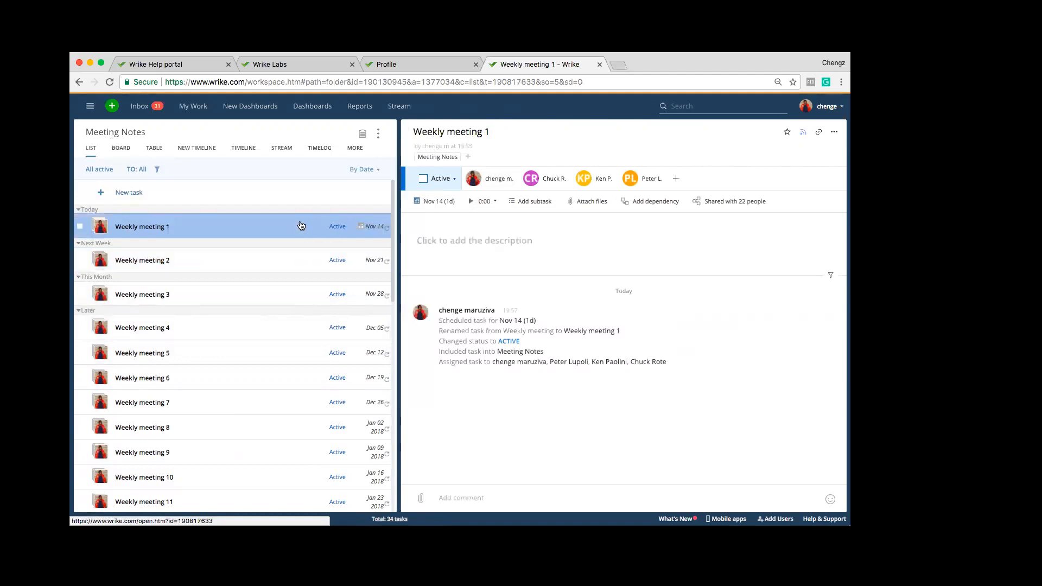
Delete all the Weekly meeting tasks listed in the Meeting Notes project
click(79, 227)
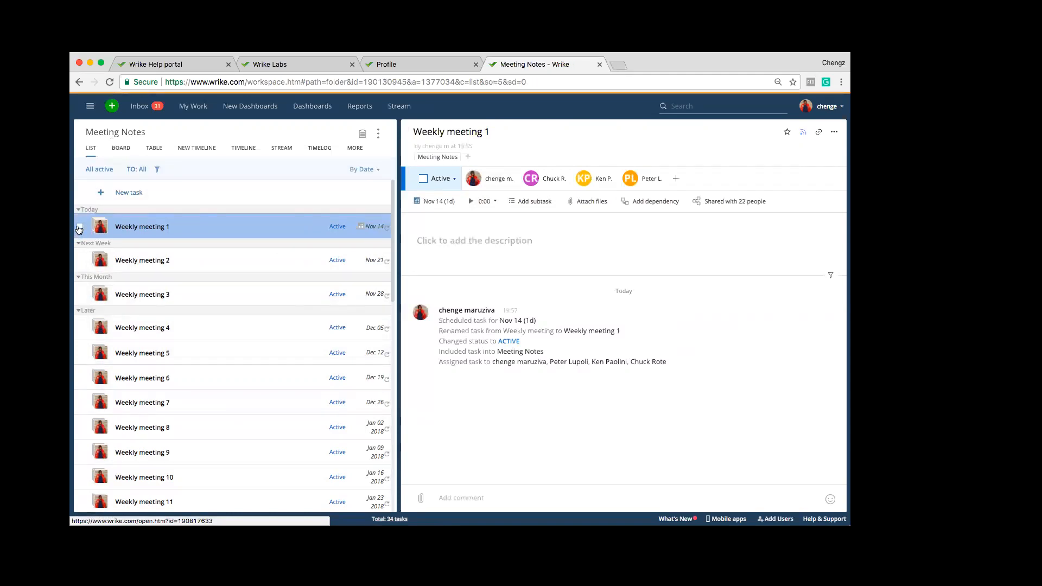
click(185, 169)
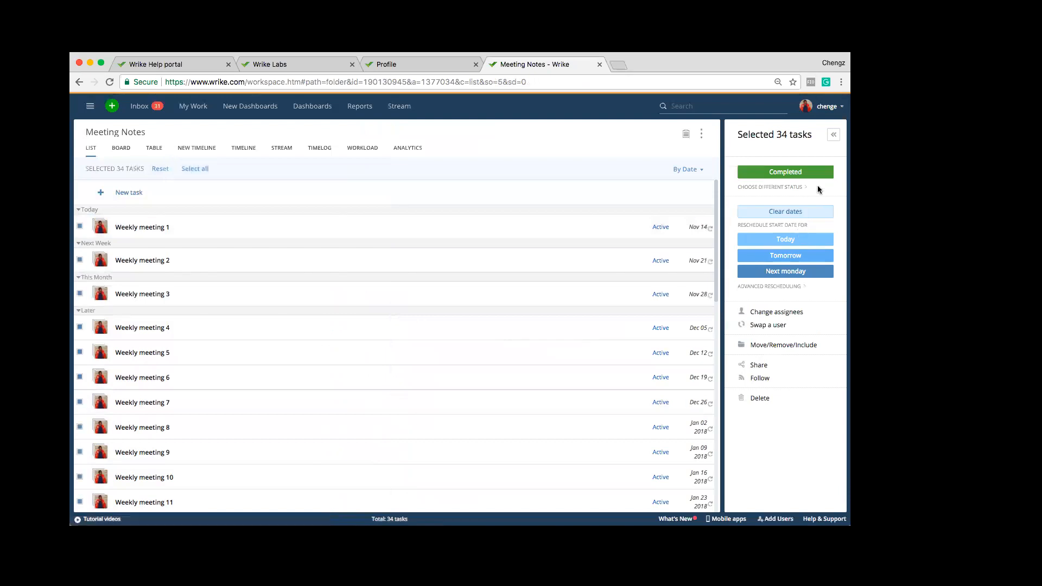
click(771, 399)
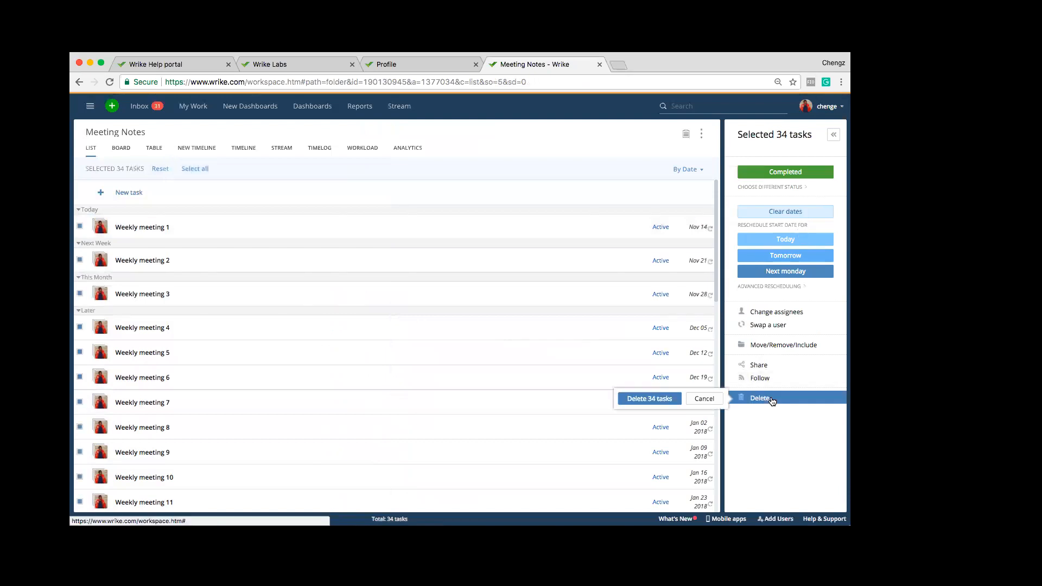
click(668, 399)
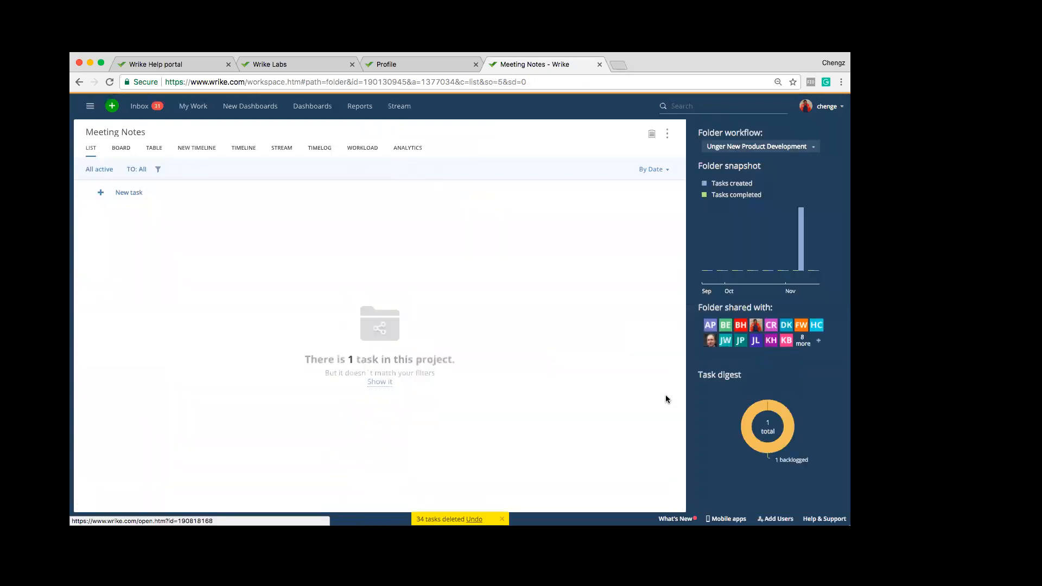
Reschedule the Review reports task in the 01. Test folder to November 30, 2017, shifting its subtasks accordingly
click(90, 107)
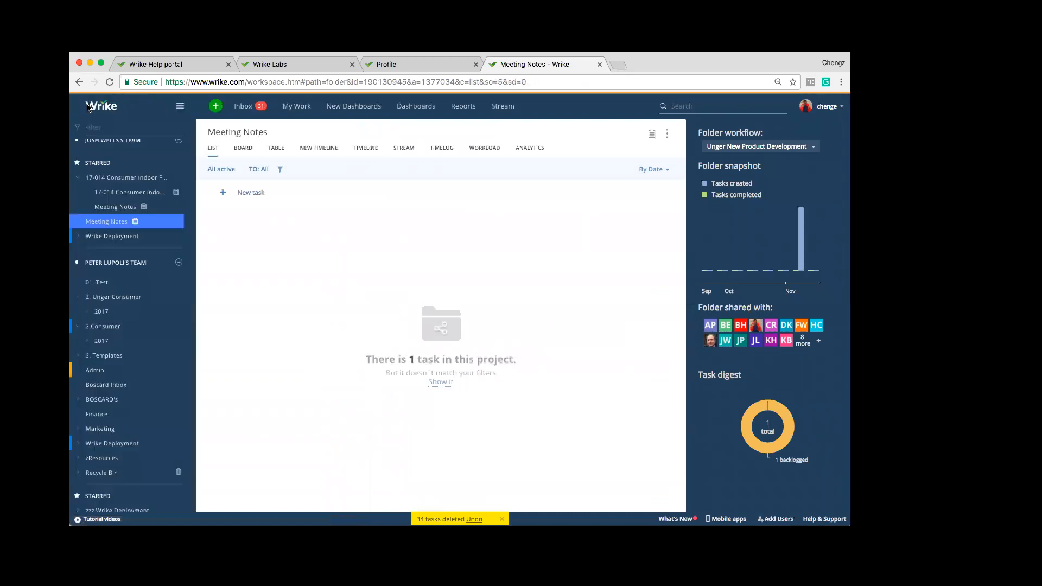
click(106, 283)
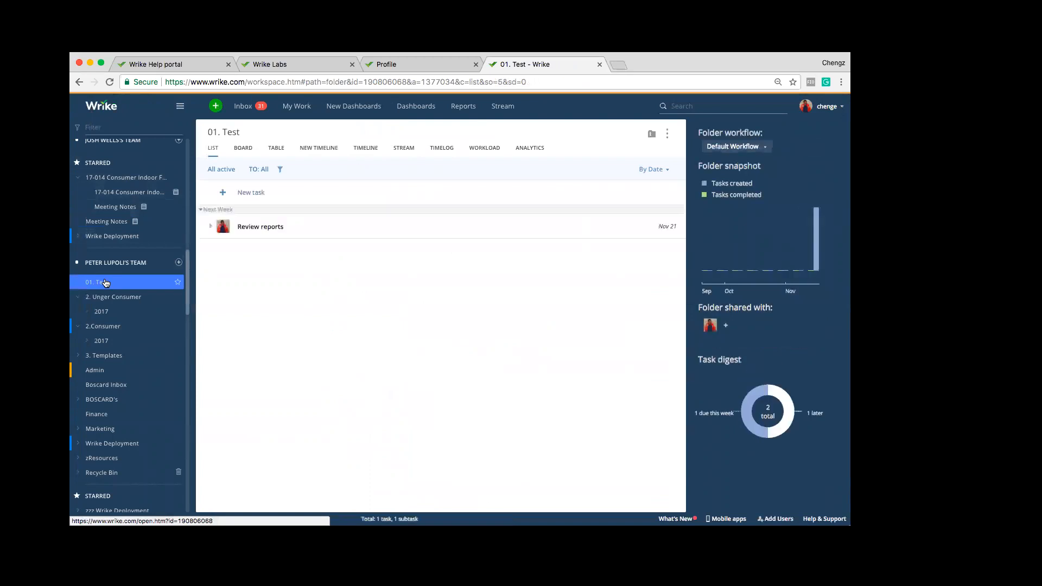
click(252, 230)
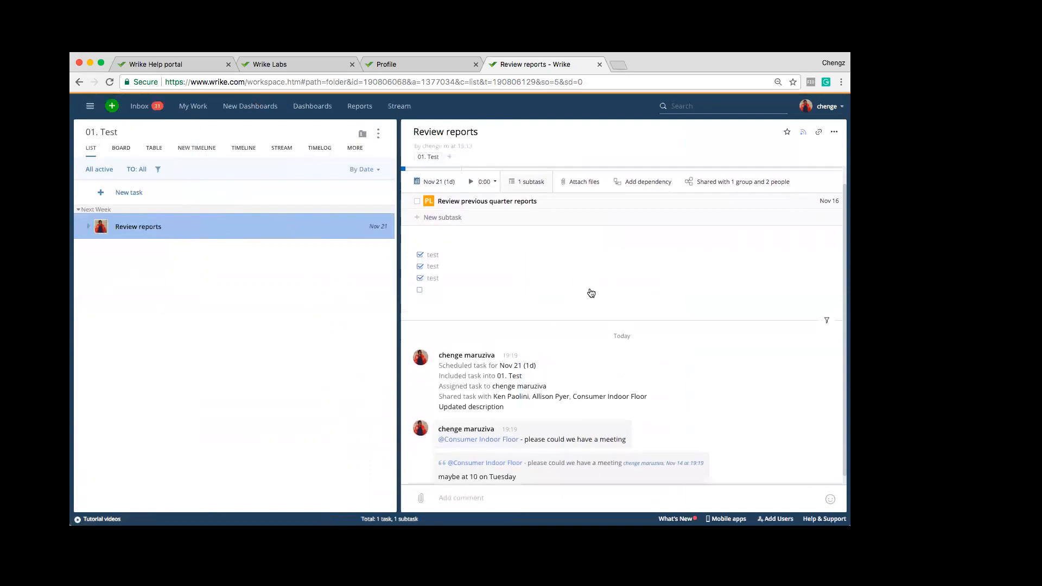
click(427, 201)
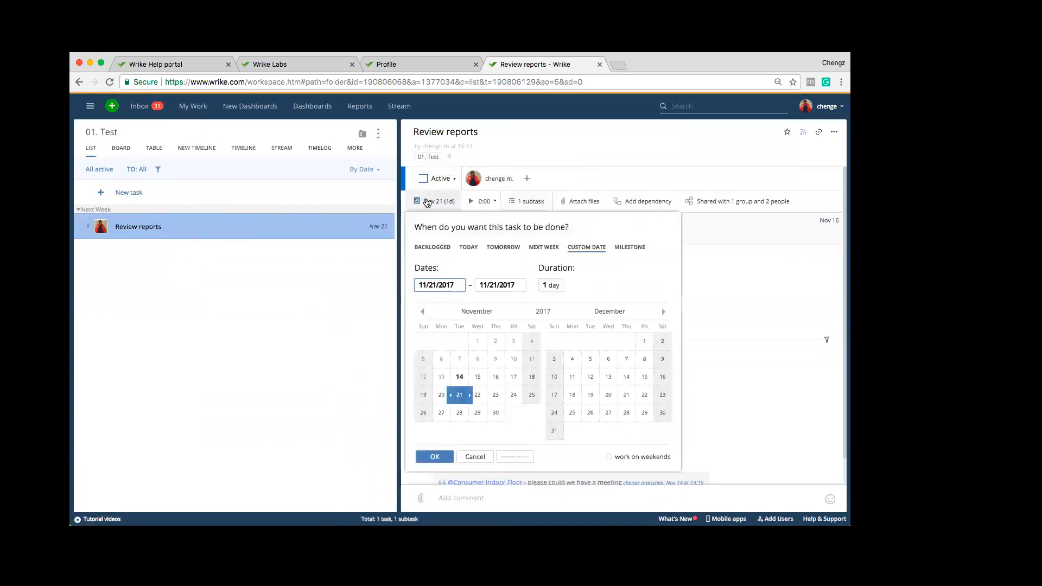
click(494, 413)
click(427, 459)
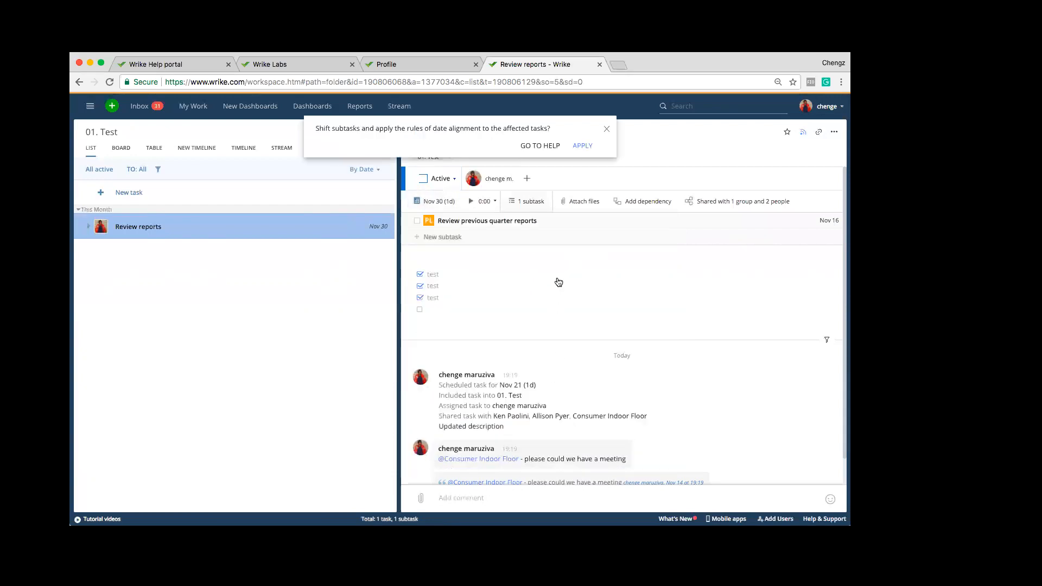
click(582, 146)
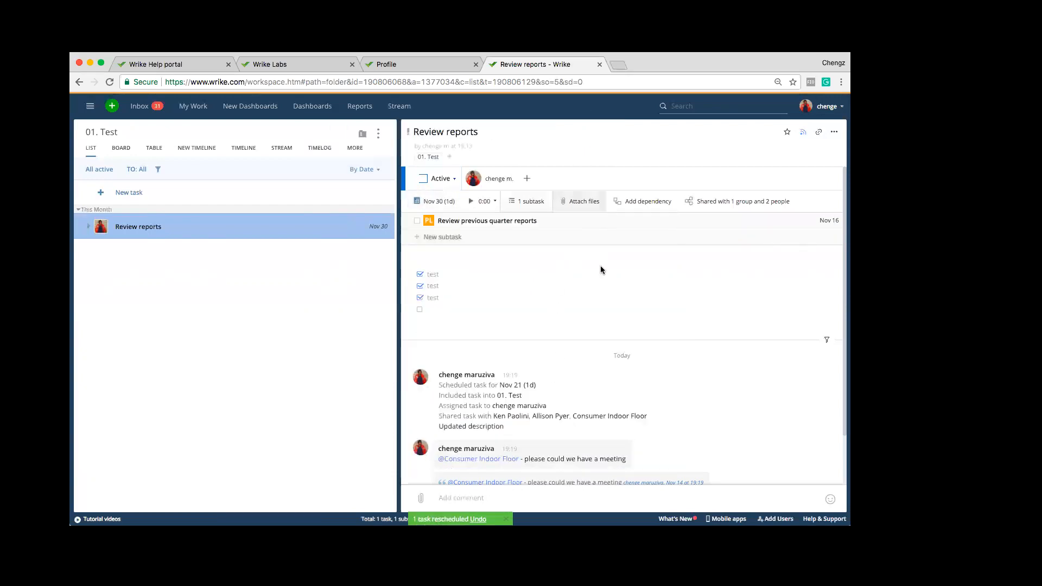
Examine the Review reports task's activity history, its subtask's due date and the additional task actions available
scroll(604, 286, down, 2)
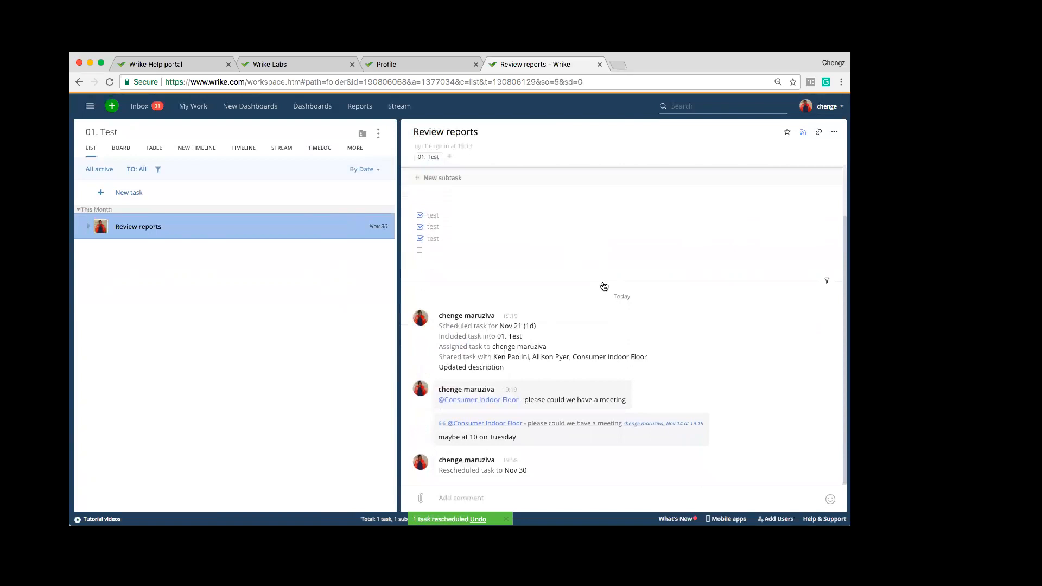
scroll(604, 287, up, 2)
scroll(602, 284, down, 2)
mouse_move(705, 419)
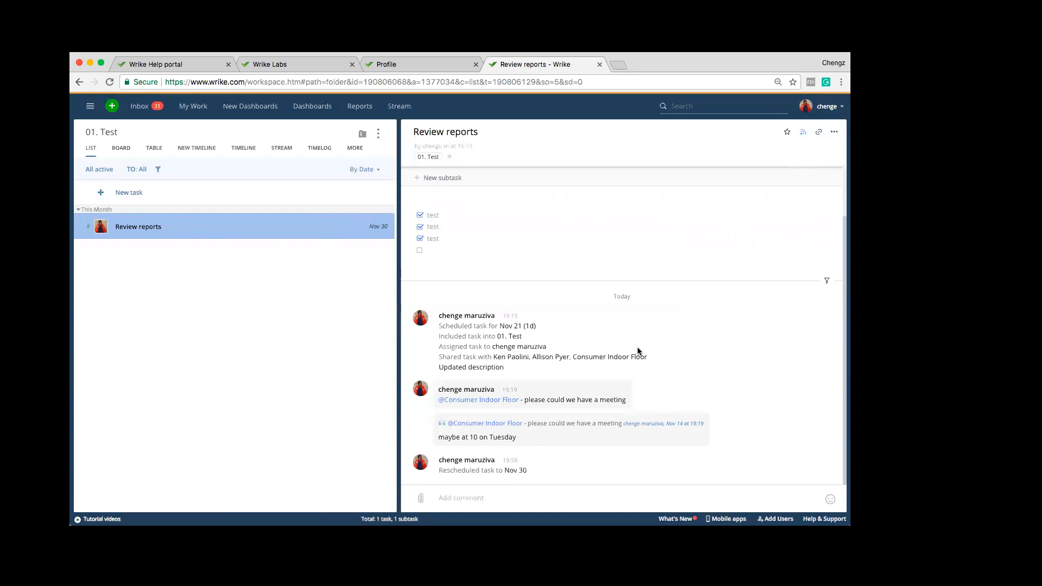
scroll(637, 347, up, 2)
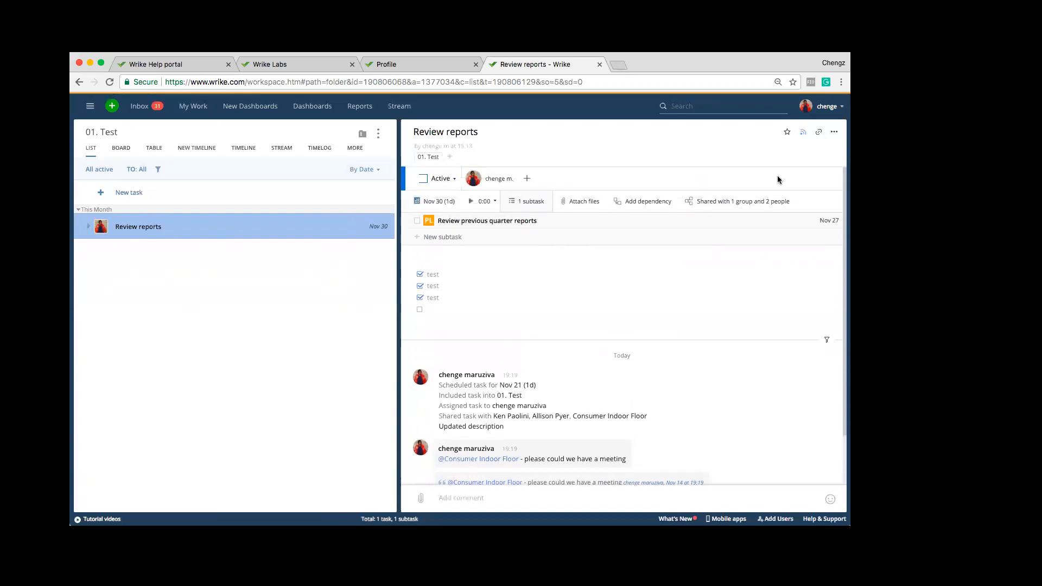
click(834, 132)
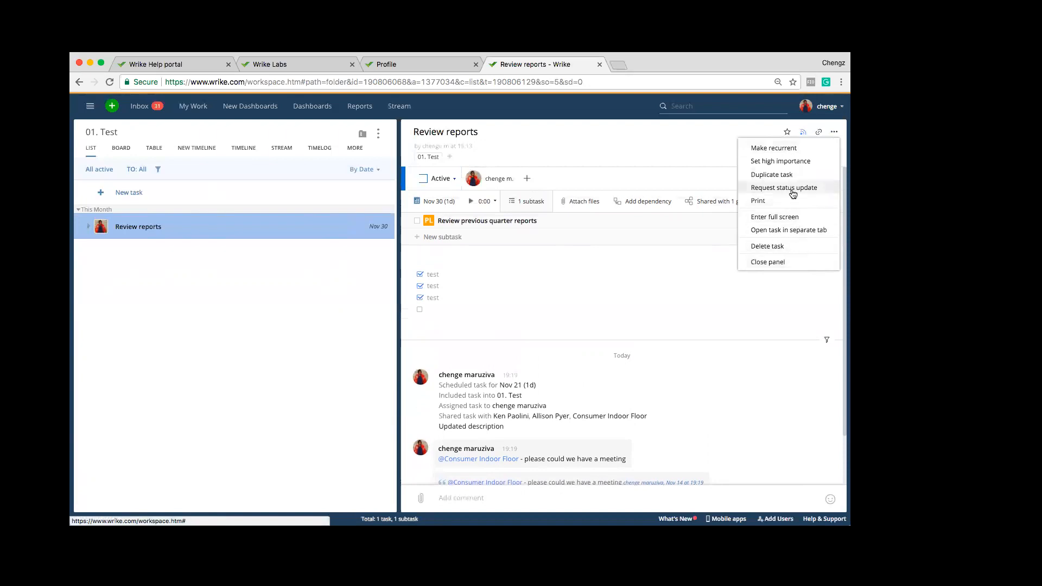
click(642, 308)
Send a status update request to the assignee of the Review previous quarter reports subtask with the default message
click(490, 221)
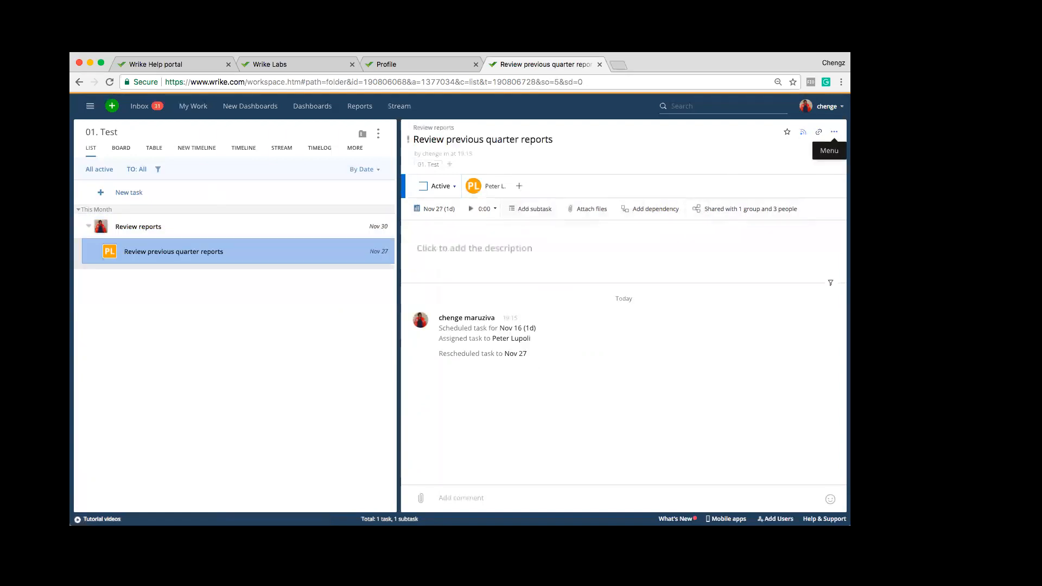
click(834, 132)
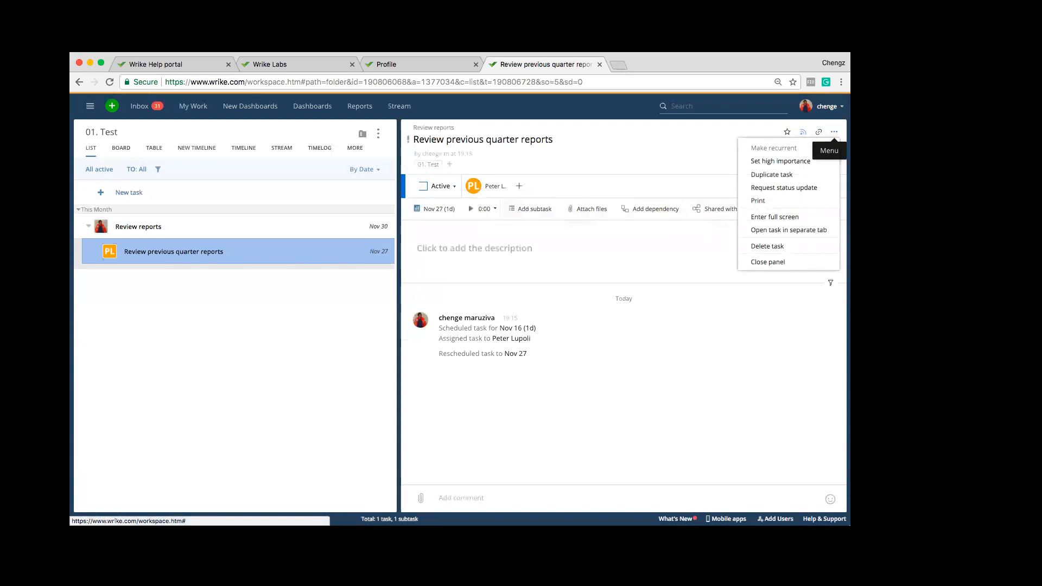
click(818, 188)
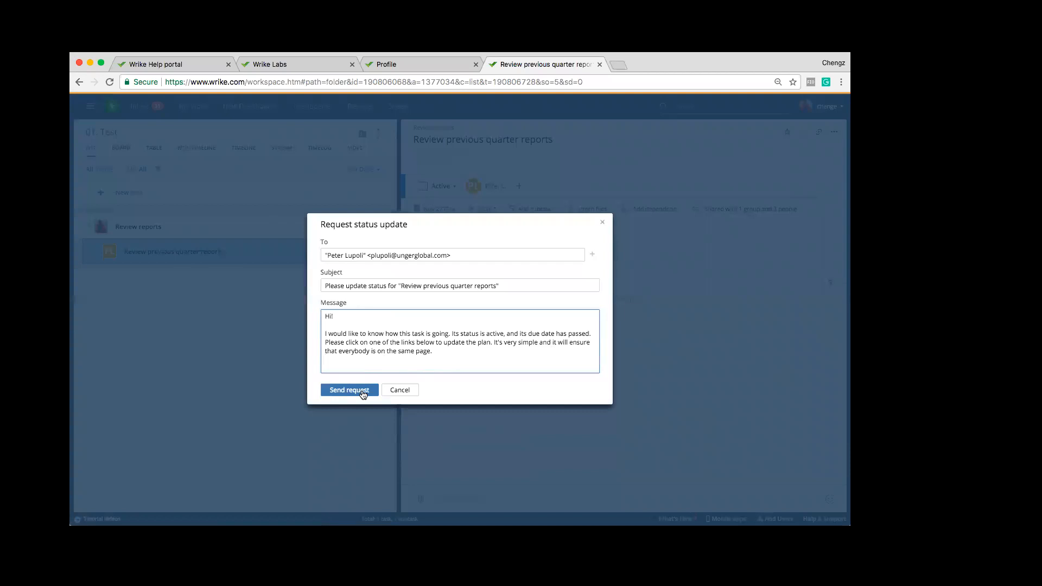
click(362, 393)
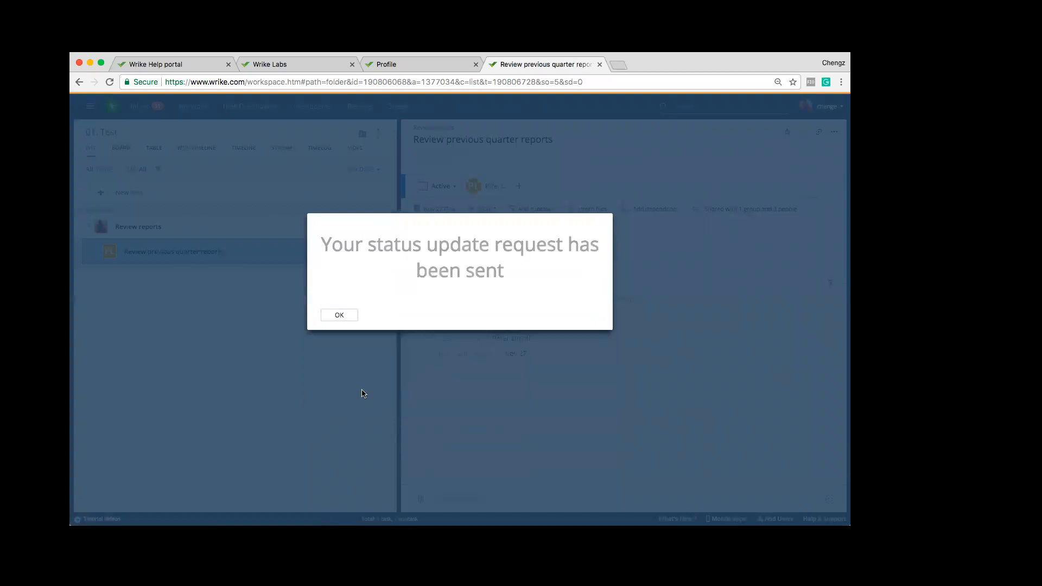
click(340, 315)
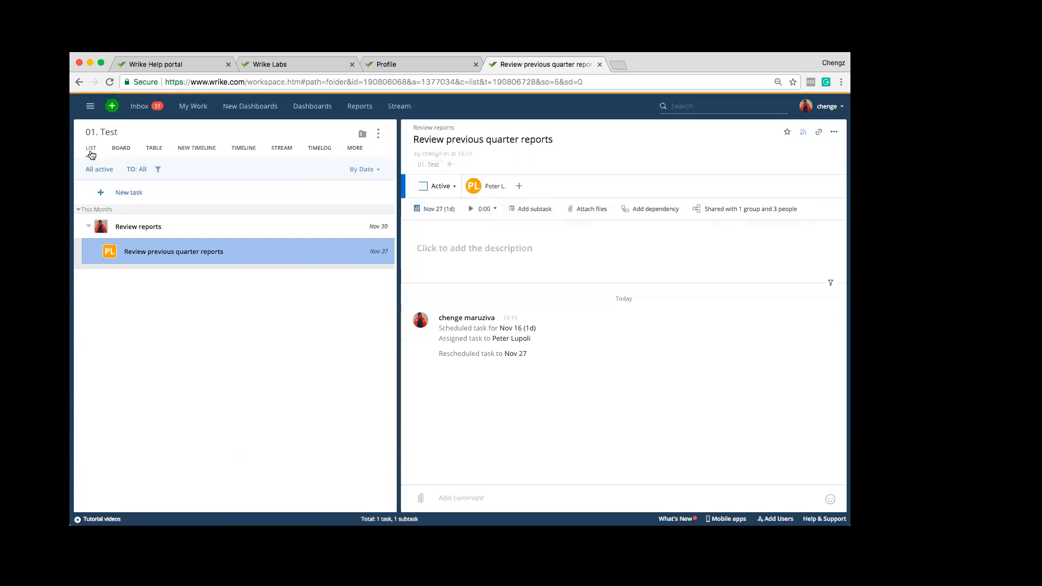
Open the 17-014 Consumer Indoor Floor Project inside its starred folder and hide the folder sidebar
click(89, 107)
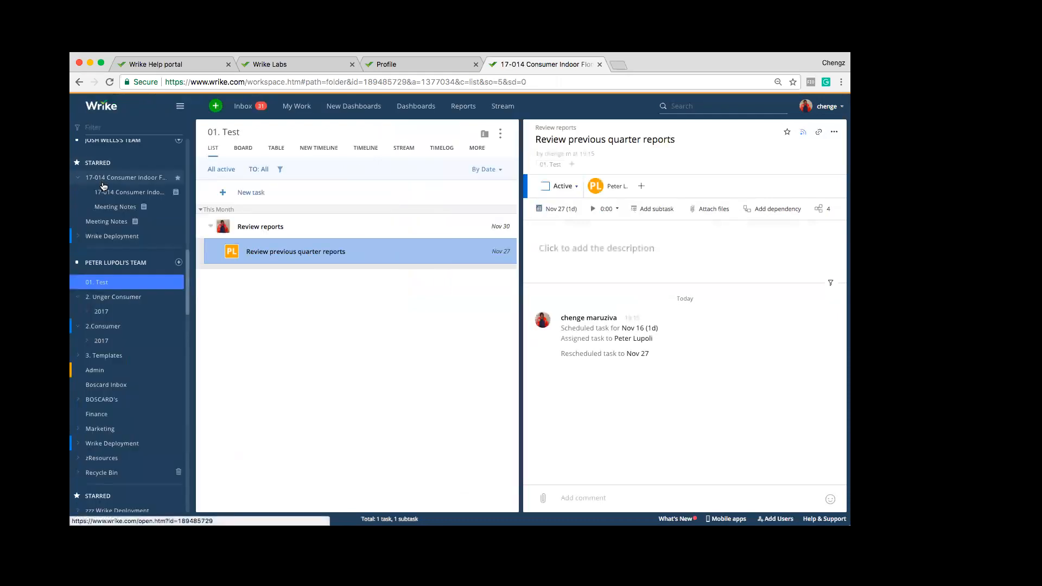
click(103, 185)
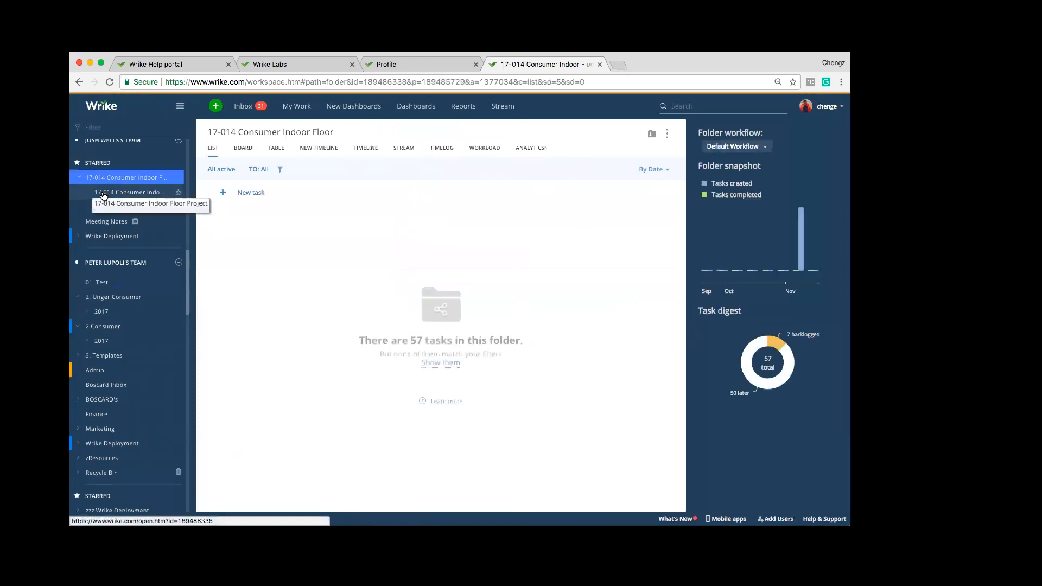
click(103, 193)
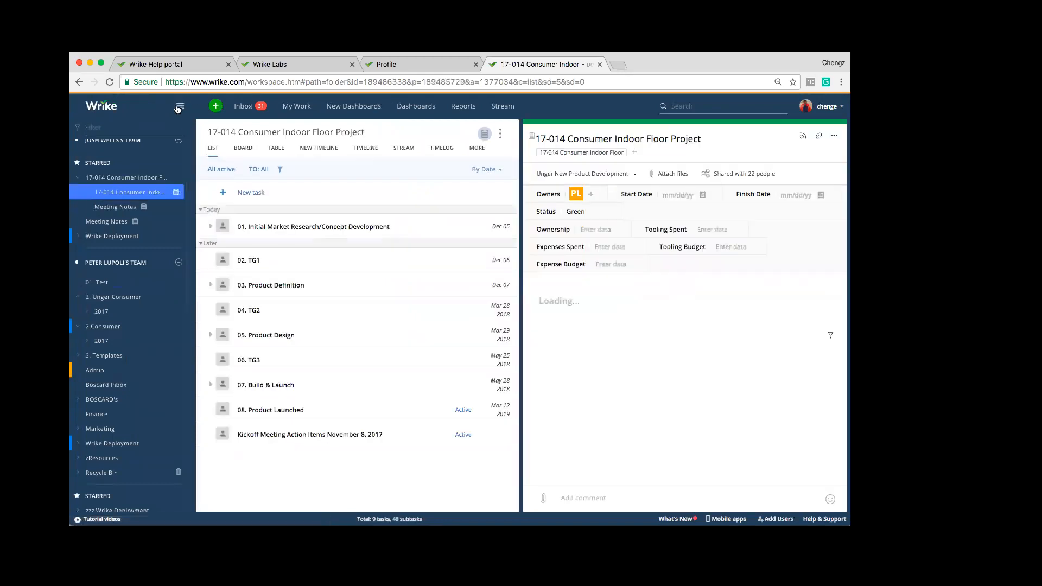
click(180, 107)
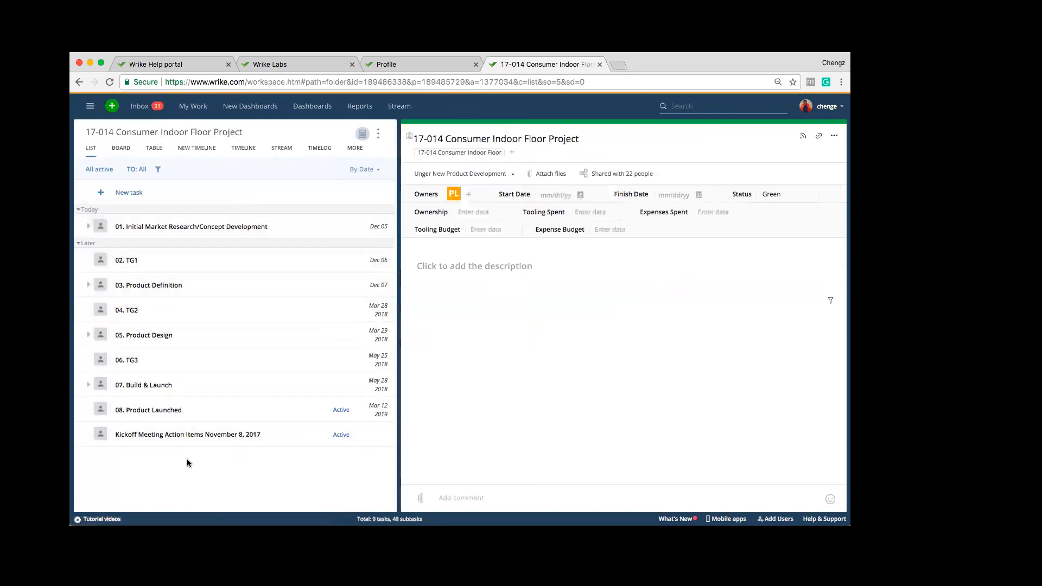
View the 01. Initial Market Research/Concept Development task with its subtask, and show the project as a table
click(87, 226)
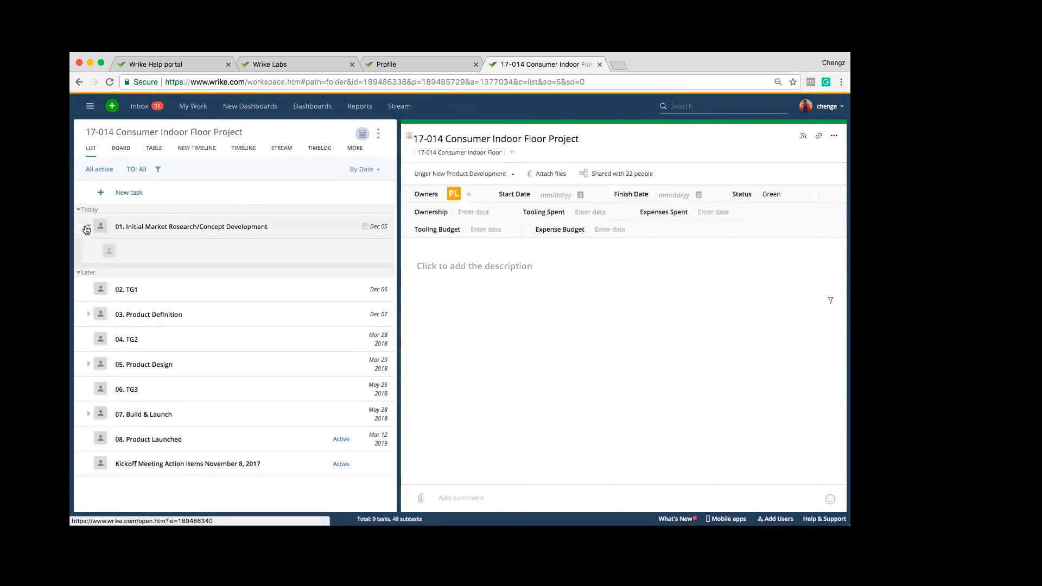
click(152, 228)
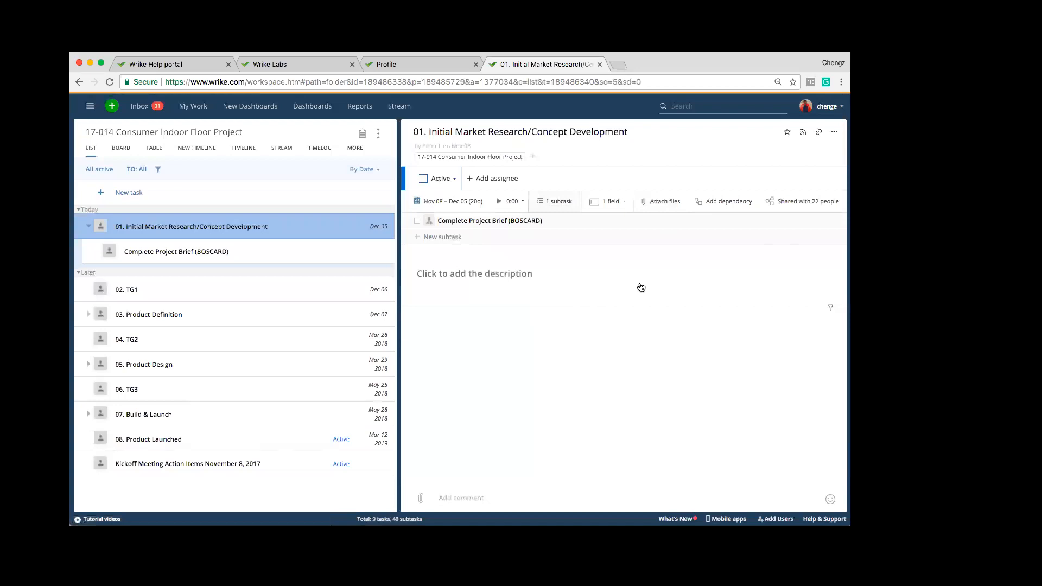
click(156, 153)
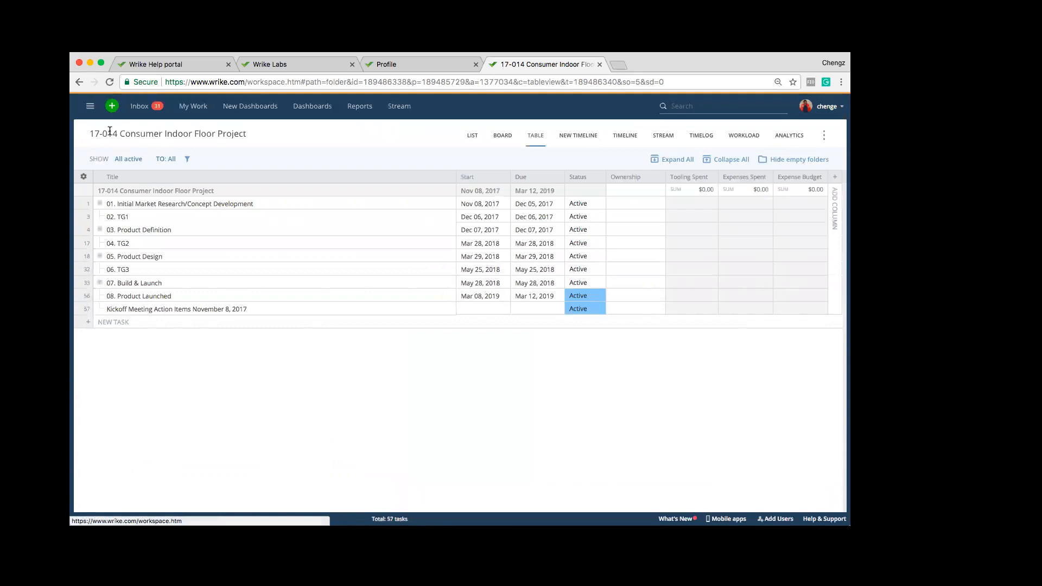
Show the project on the timeline, expand 03. Product Definition and examine the dependencies between its subtasks
click(622, 138)
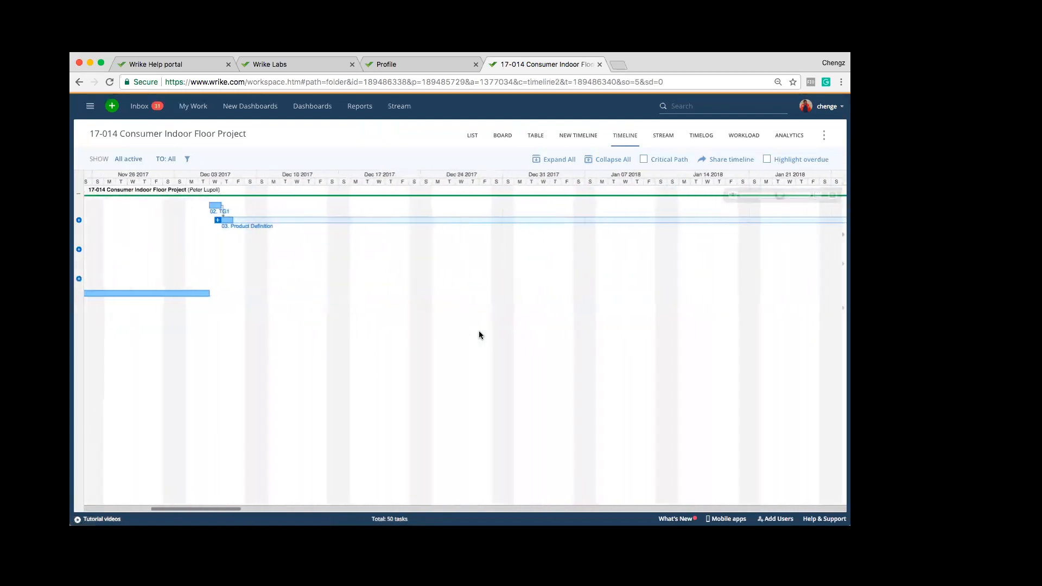
click(222, 220)
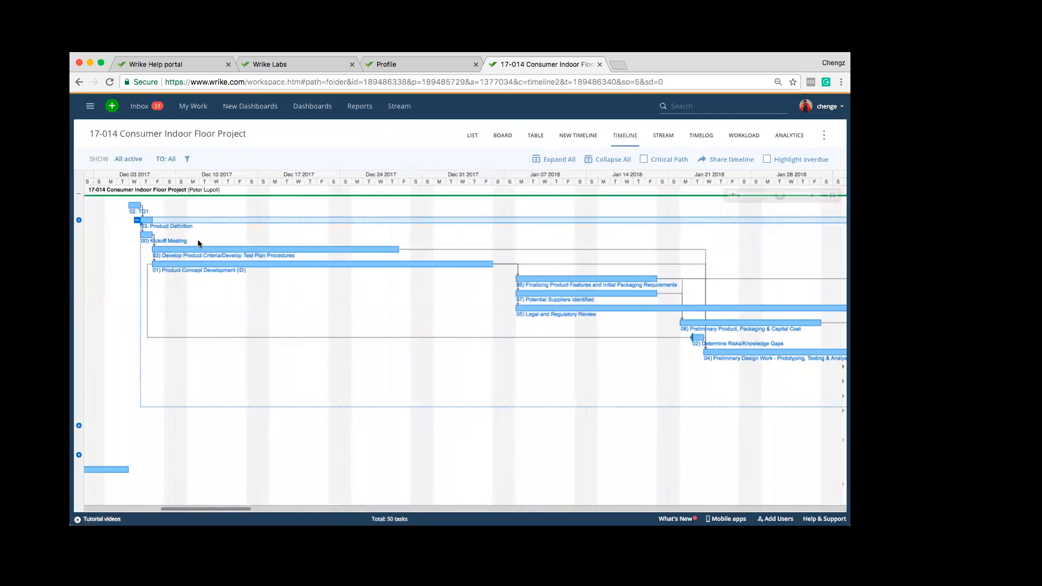
mouse_move(153, 237)
click(155, 250)
drag(161, 238, 154, 249)
scroll(238, 253, left, 5)
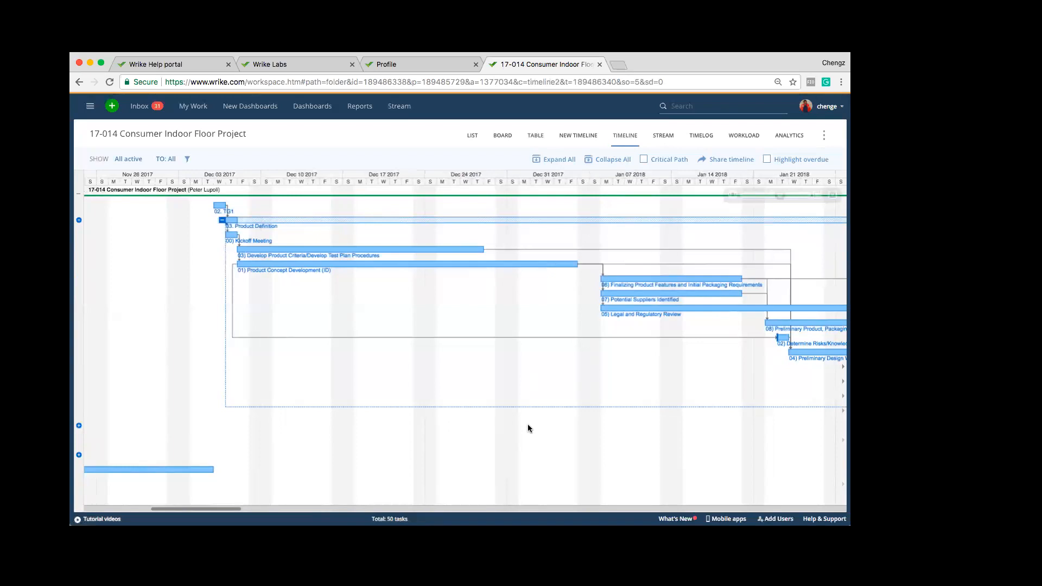
scroll(527, 424, right, 5)
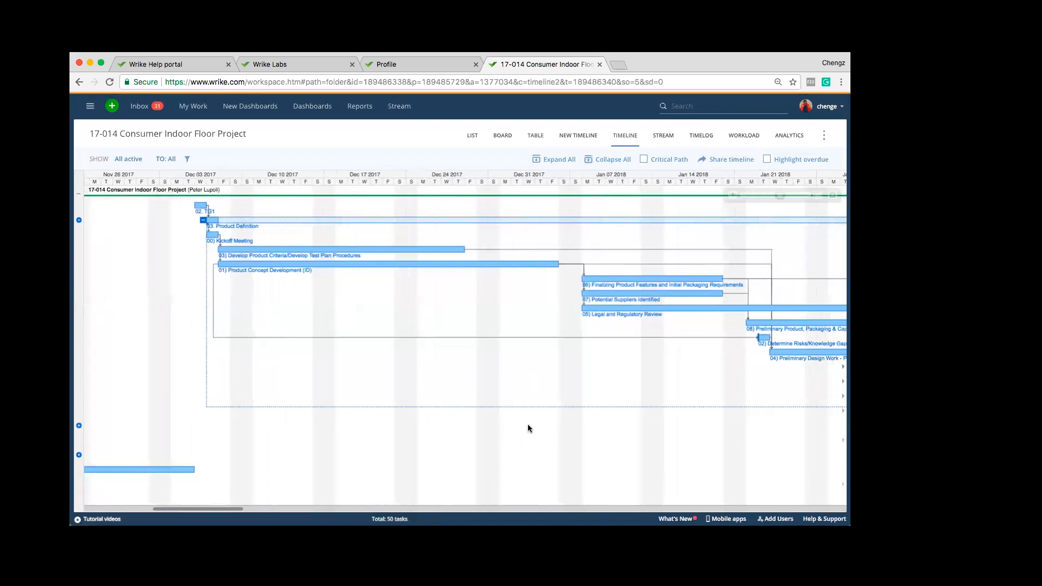
scroll(528, 425, right, 2)
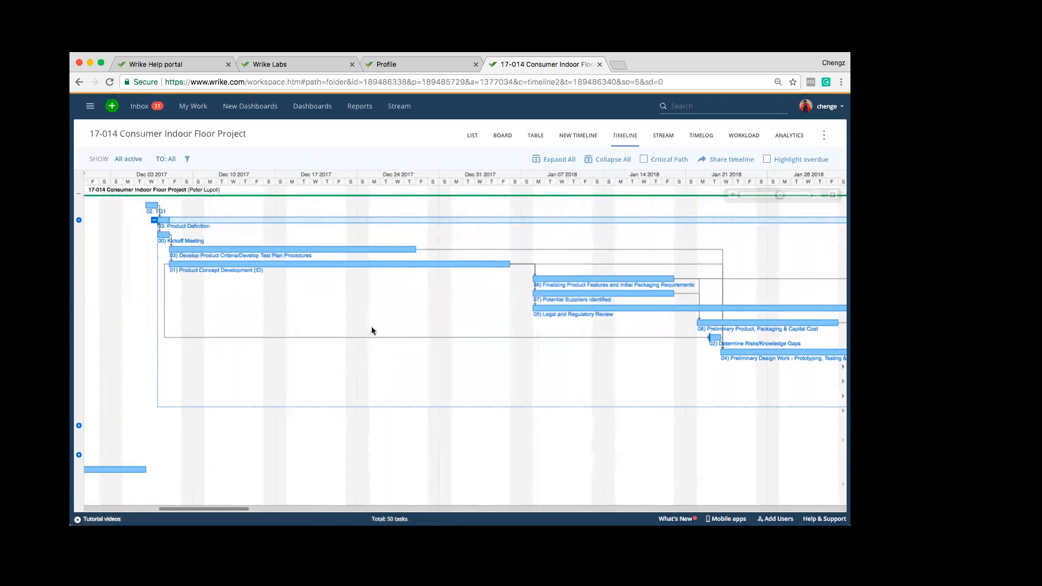
In the 01. Test folder's timeline, expand Review reports and move its Review previous quarter reports subtask to Dec 08
click(92, 107)
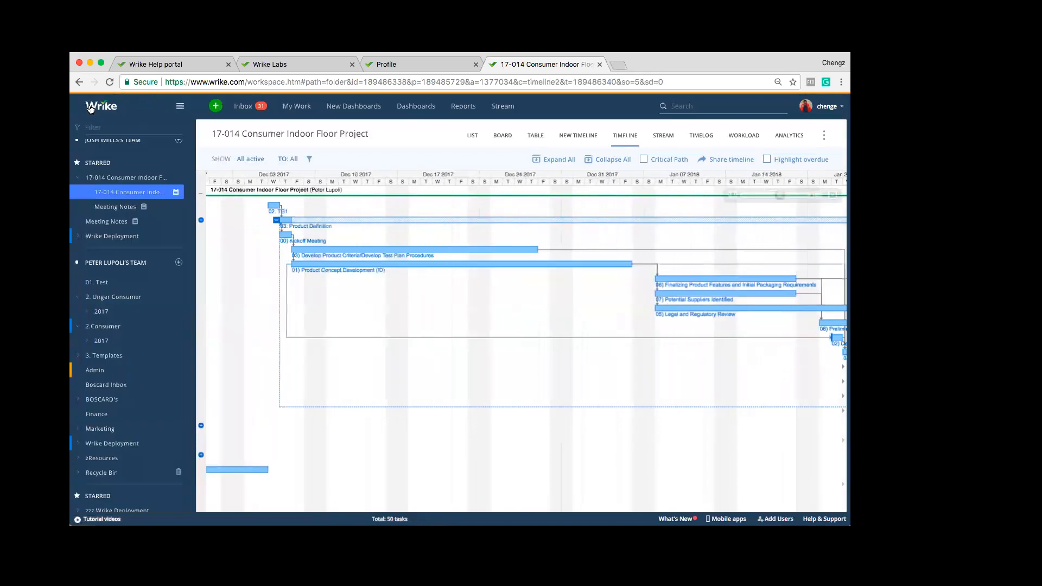
click(154, 279)
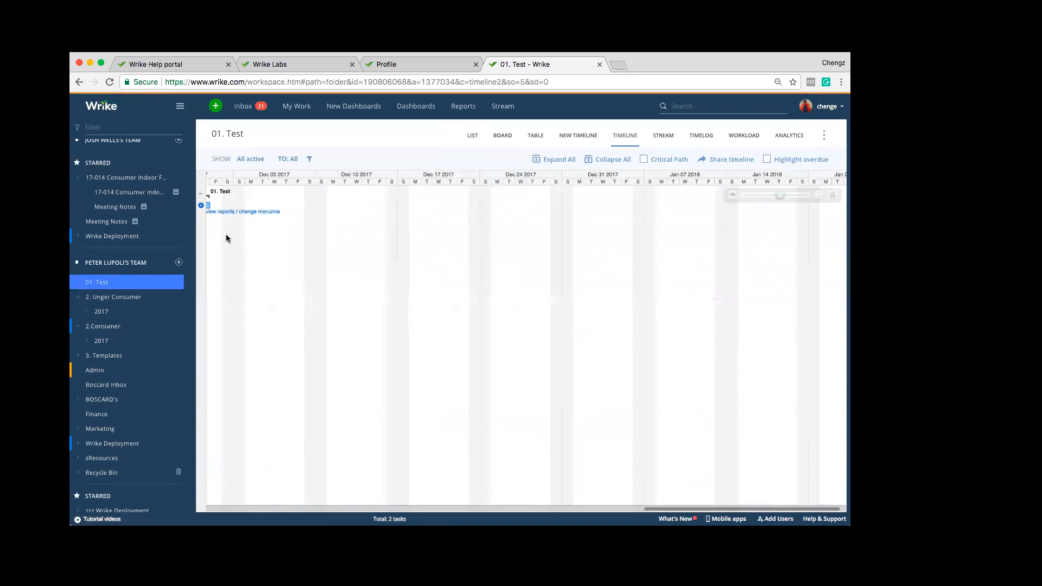
click(180, 106)
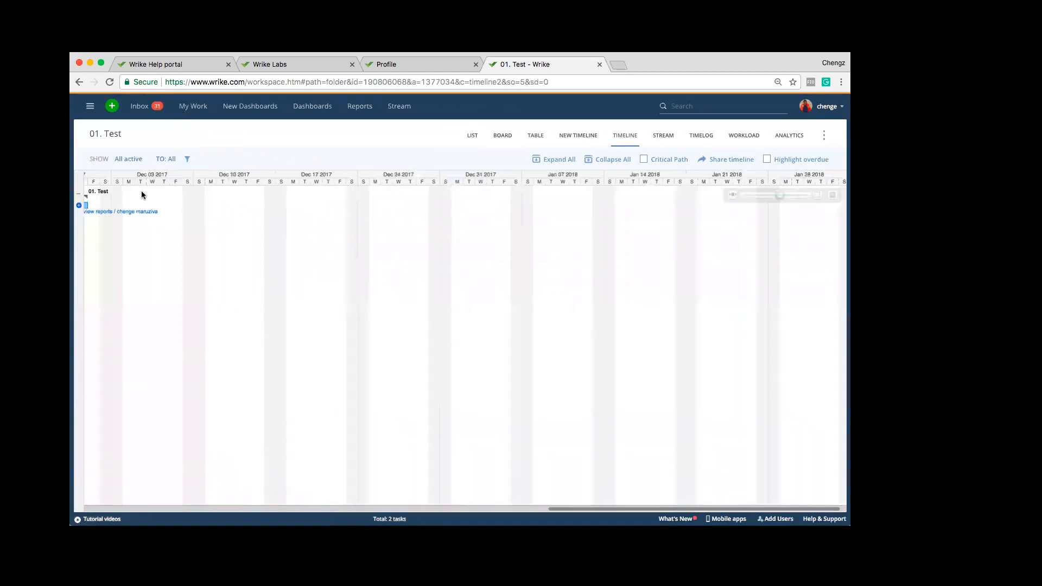
scroll(114, 217, left, 3)
click(200, 206)
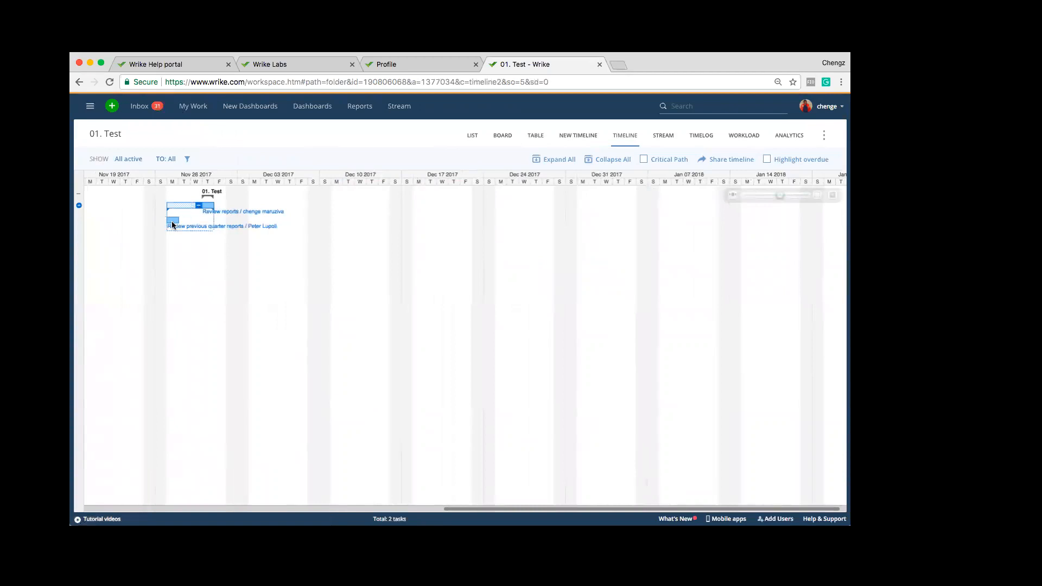
drag(172, 224, 294, 245)
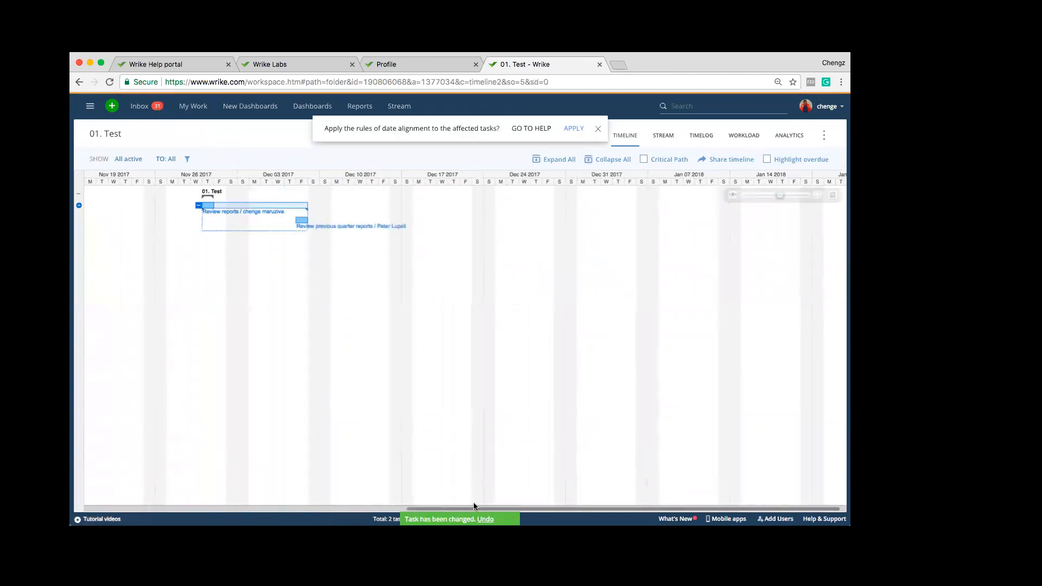
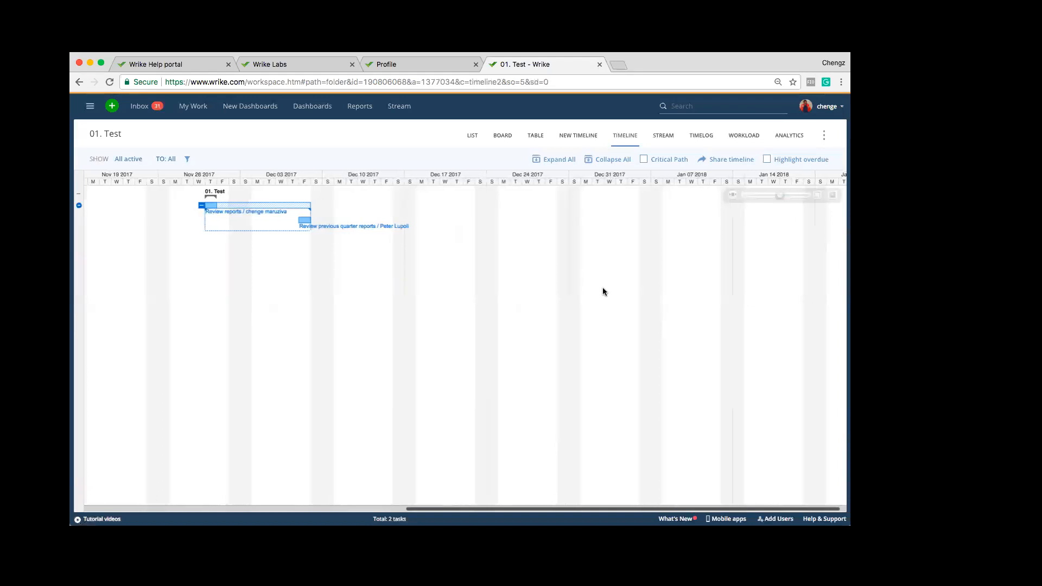
Log a 0:59 time entry with the comment "gahab" on the Review reports task and close the task
scroll(602, 291, left, 5)
scroll(603, 291, left, 2)
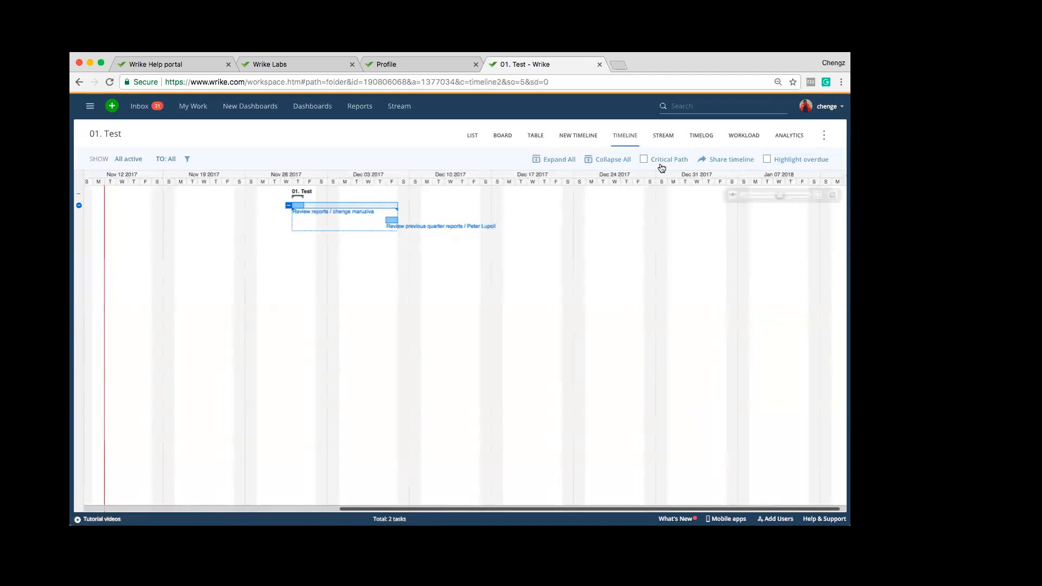
mouse_move(293, 208)
click(300, 208)
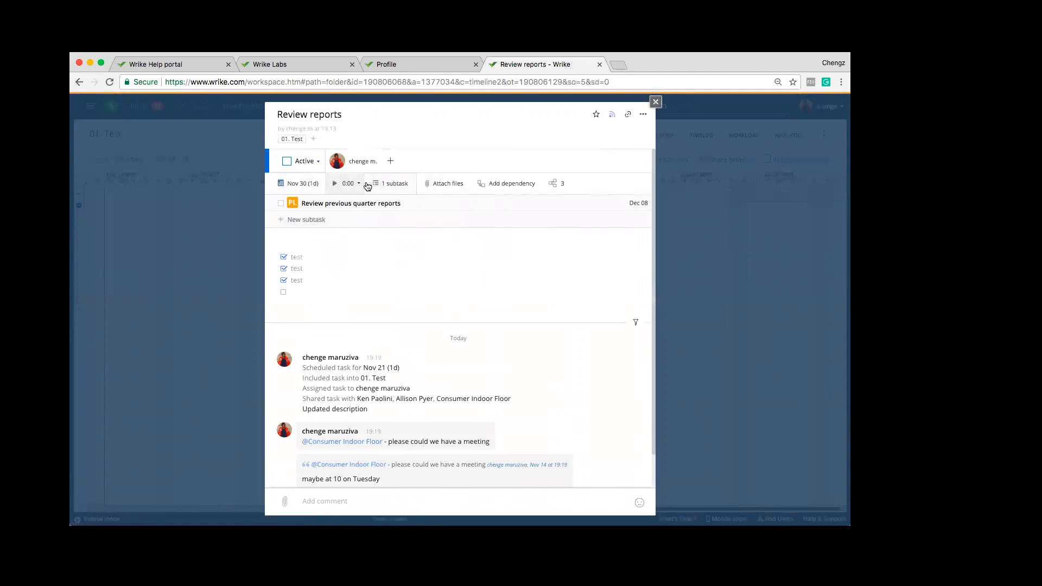
click(336, 184)
click(359, 185)
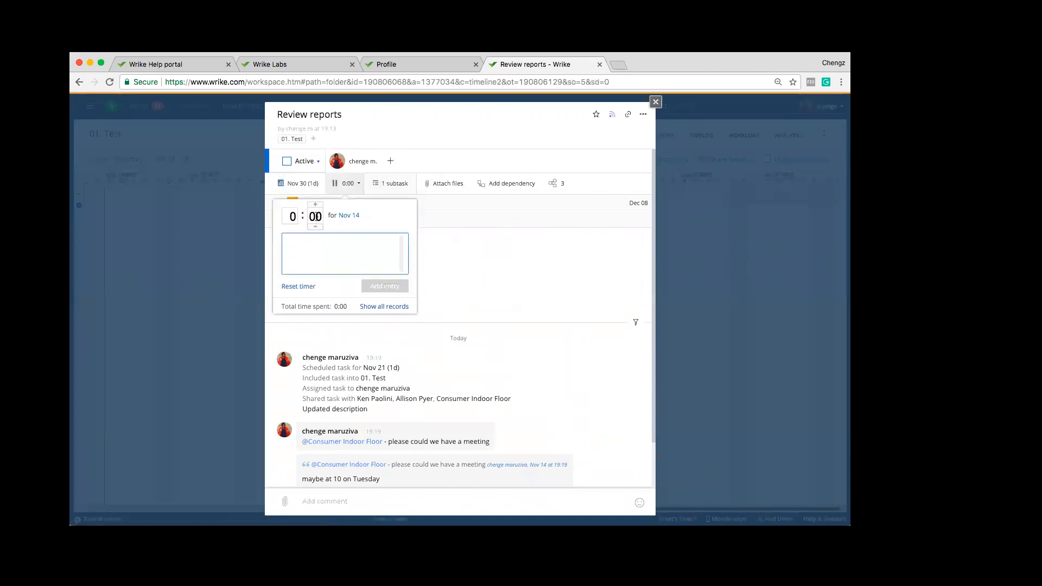
scroll(315, 217, down, 1)
click(319, 261)
text(gahab)
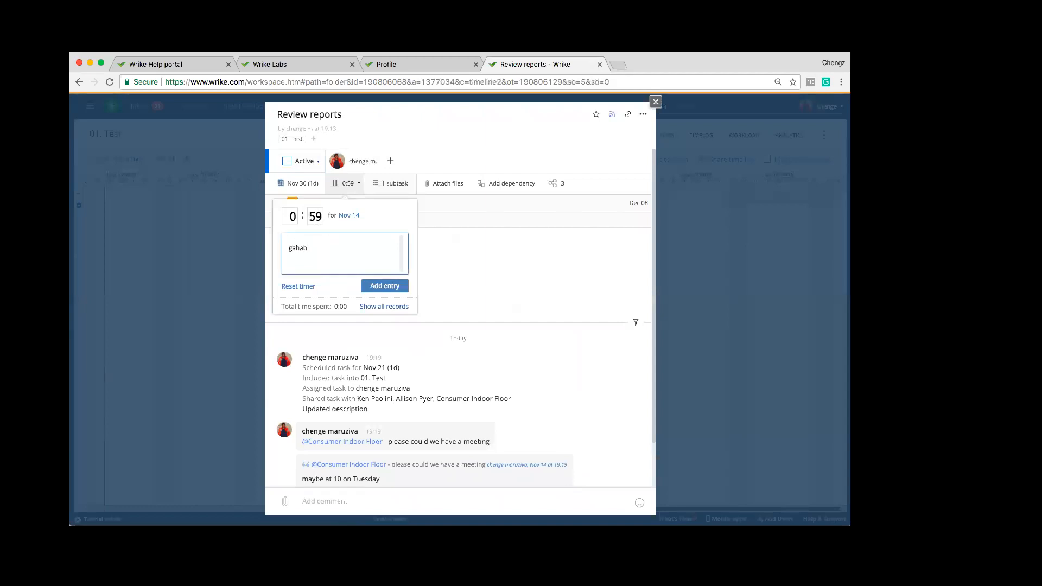
click(395, 291)
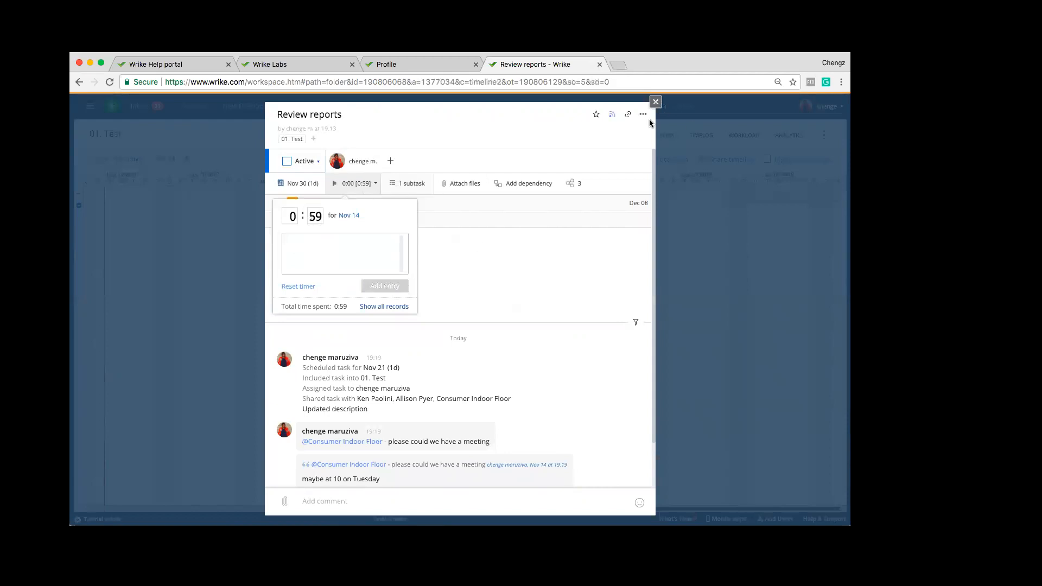
click(655, 102)
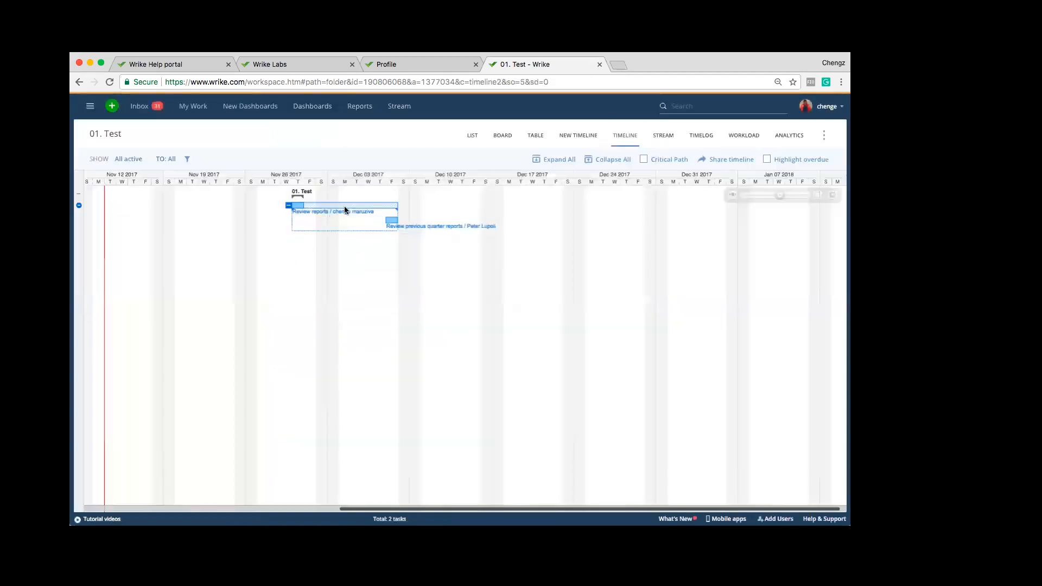
Log a 0:59 time entry with the comment "jj" on the Review previous quarter reports subtask and show the folder's timelog
click(392, 223)
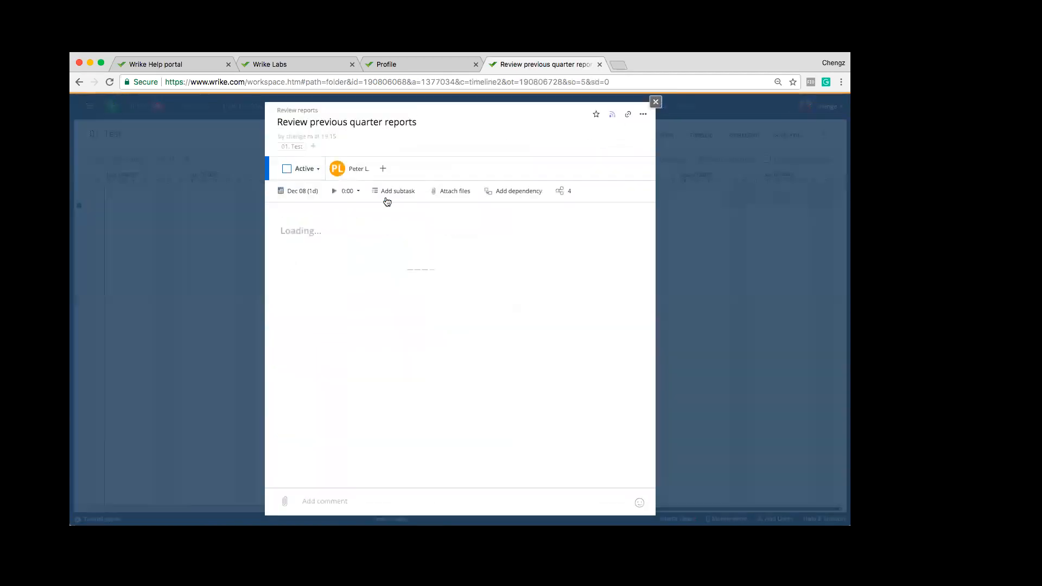
click(360, 193)
click(316, 221)
text(59)
click(345, 267)
text(jj)
click(384, 298)
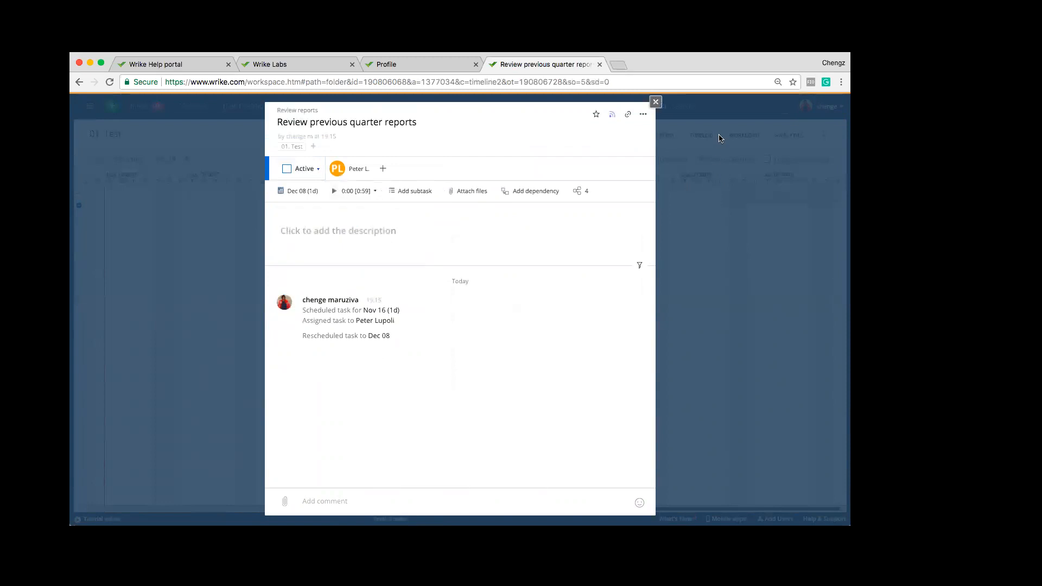
click(656, 102)
click(700, 135)
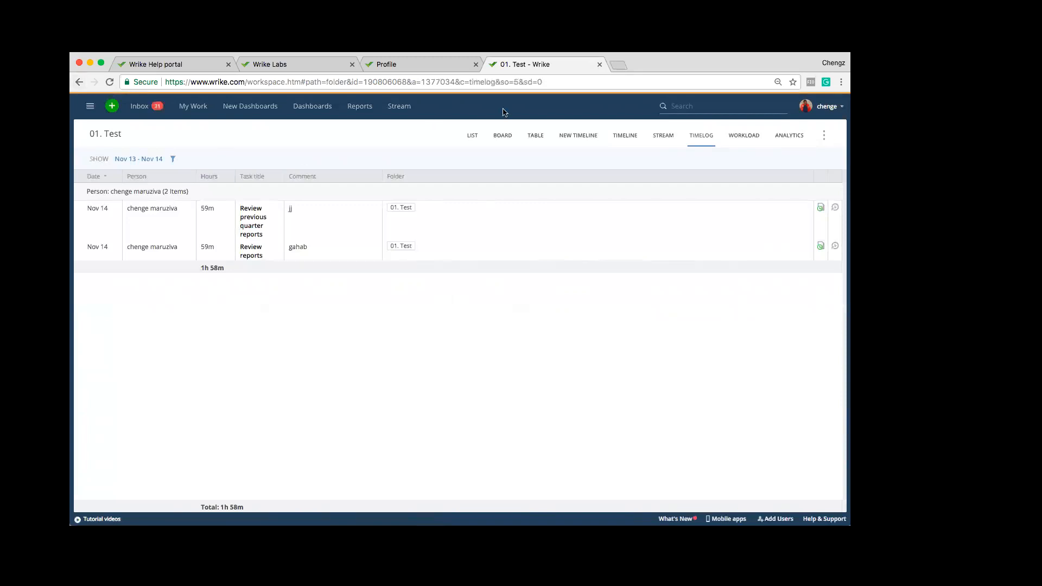
Return to the 17-014 Consumer Indoor Floor Project as a list and open its 01. Initial Market Research/Concept Development task
click(470, 137)
click(90, 107)
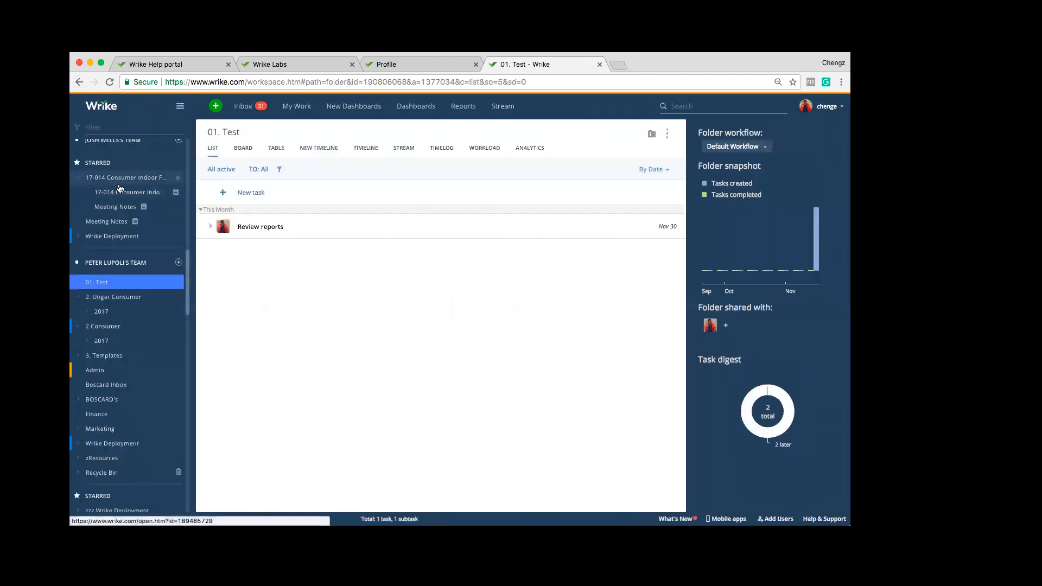
click(124, 194)
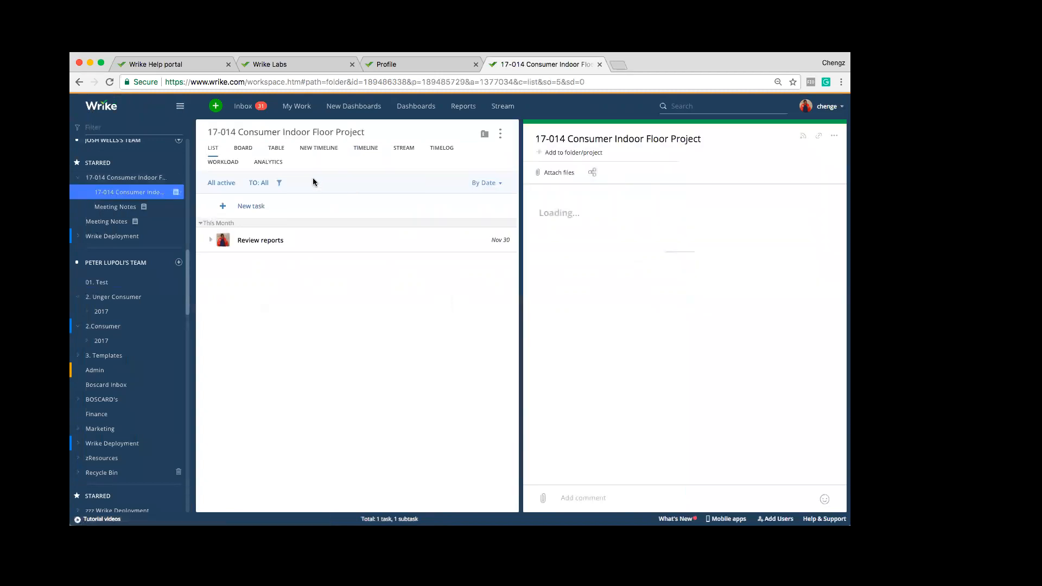
click(181, 108)
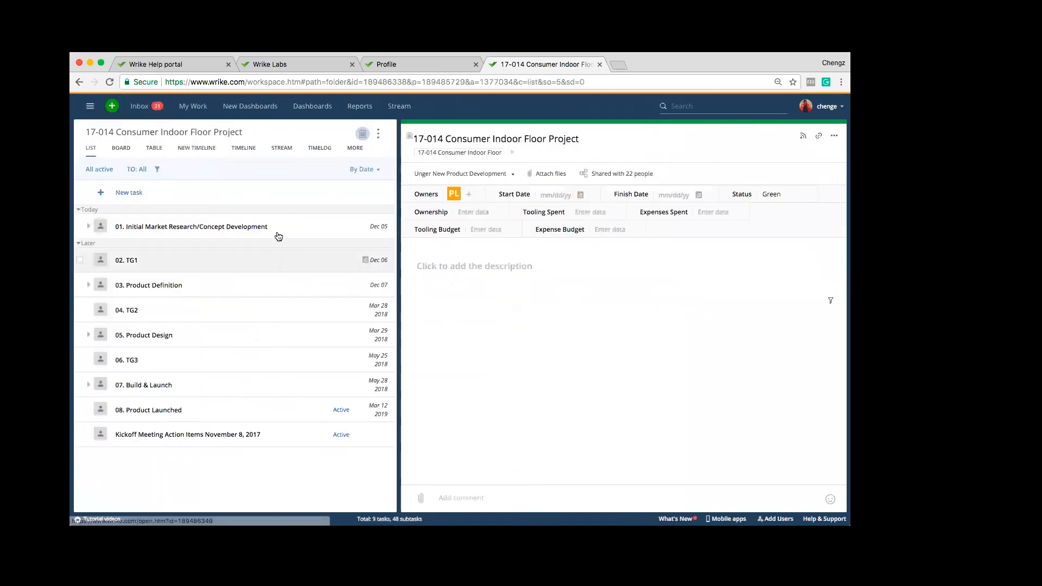
click(198, 228)
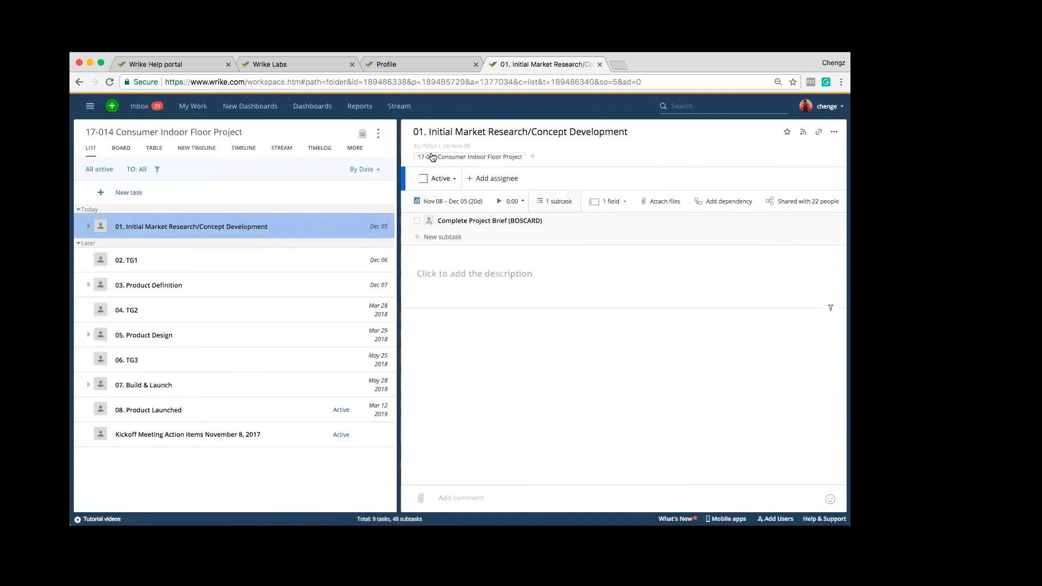
click(452, 178)
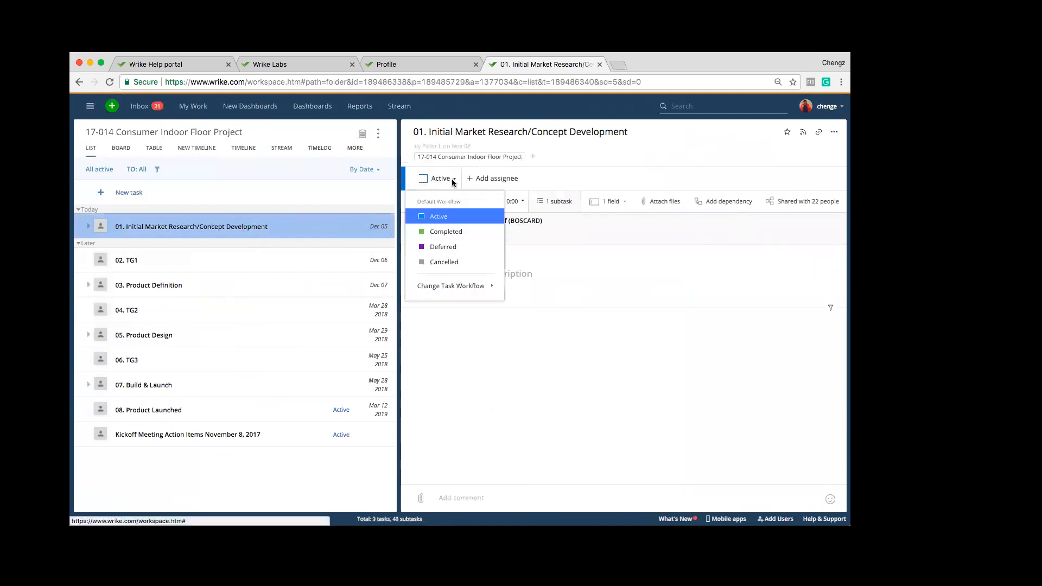
mouse_move(486, 290)
mouse_move(565, 293)
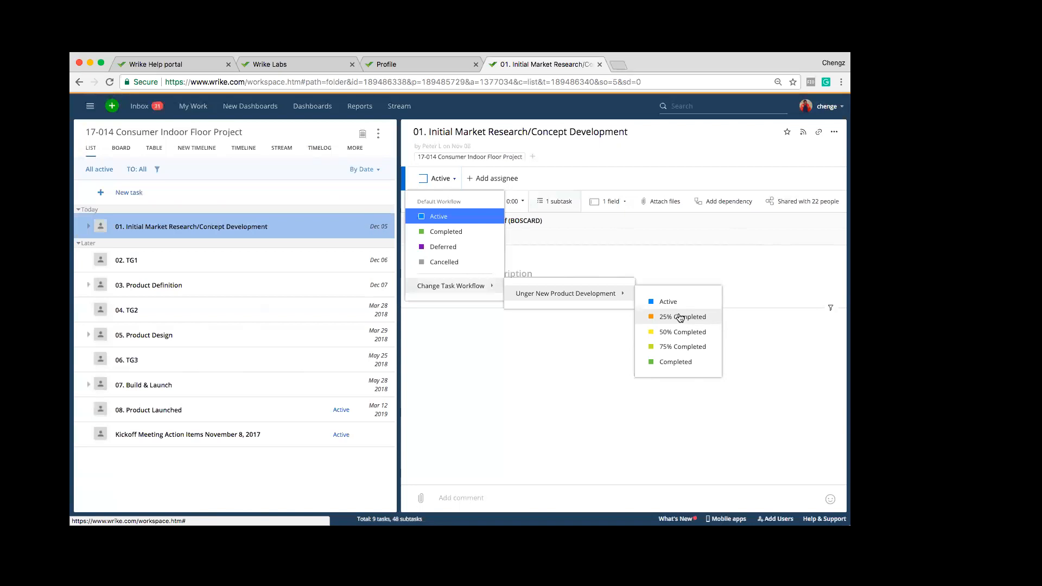
click(537, 349)
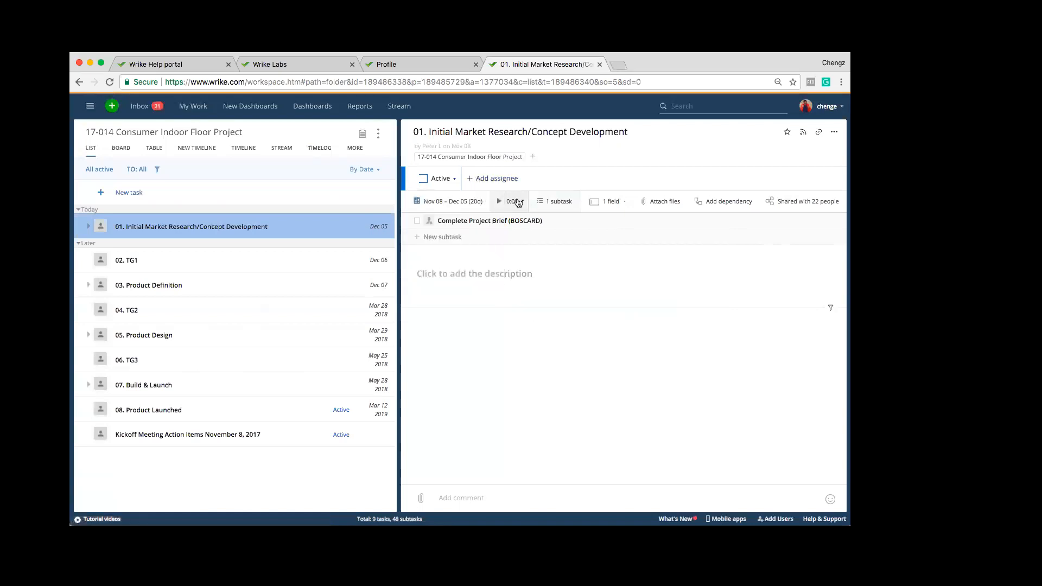
Switch the 01. Initial Market Research/Concept Development task to the Unger New Product Development workflow with status 25% Completed
click(440, 180)
mouse_move(531, 293)
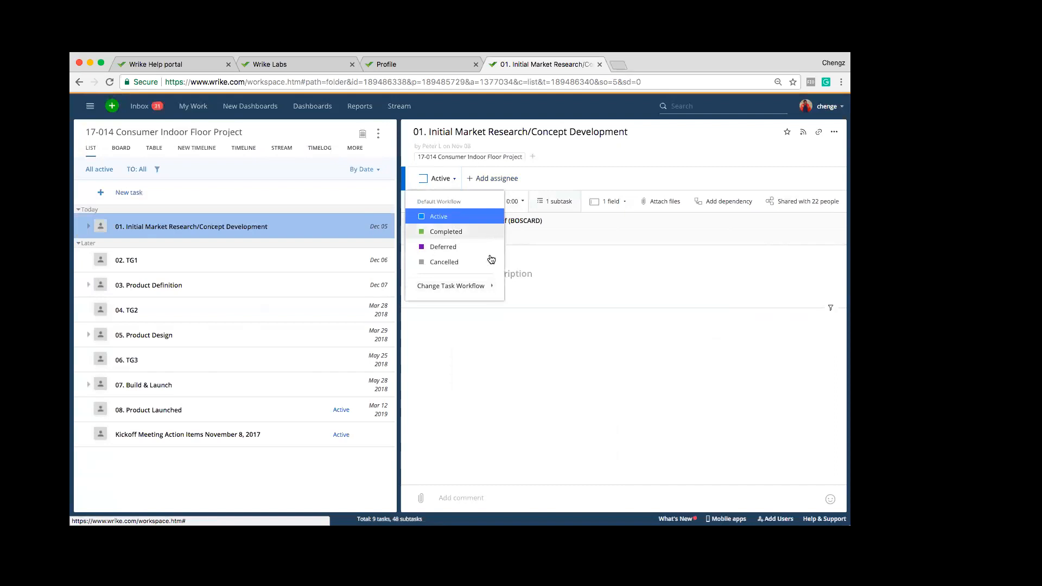
mouse_move(620, 293)
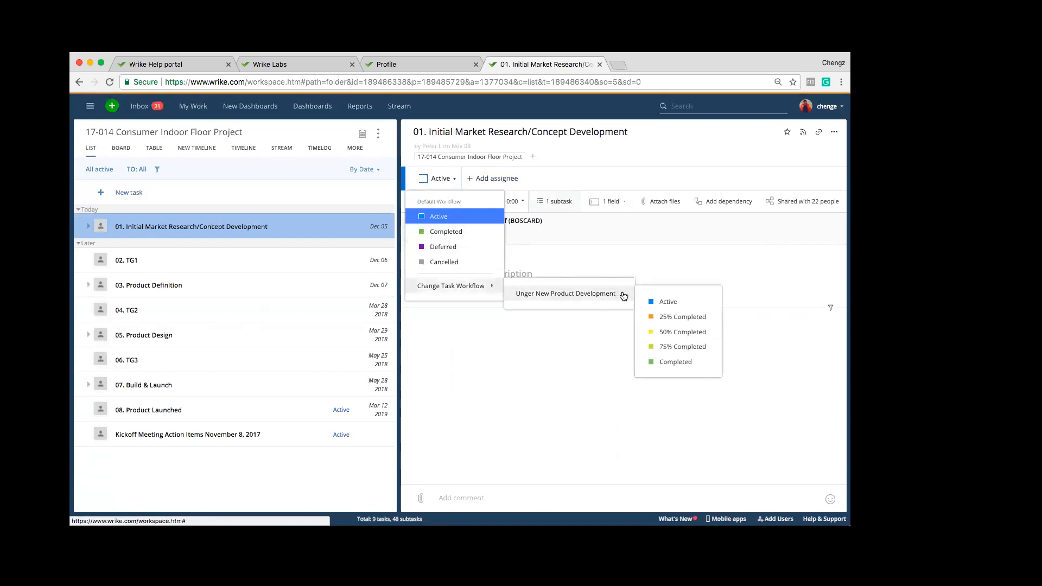
click(678, 320)
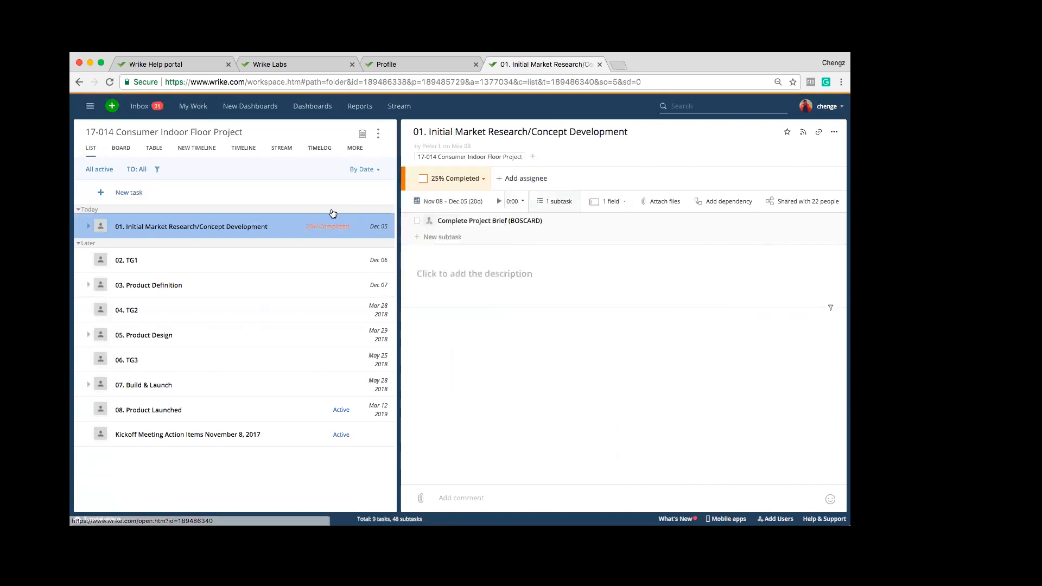
Switch the Complete Project Brief (BOSCARD) subtask to the Unger New Product Development workflow with status 50% Completed
click(216, 254)
click(452, 189)
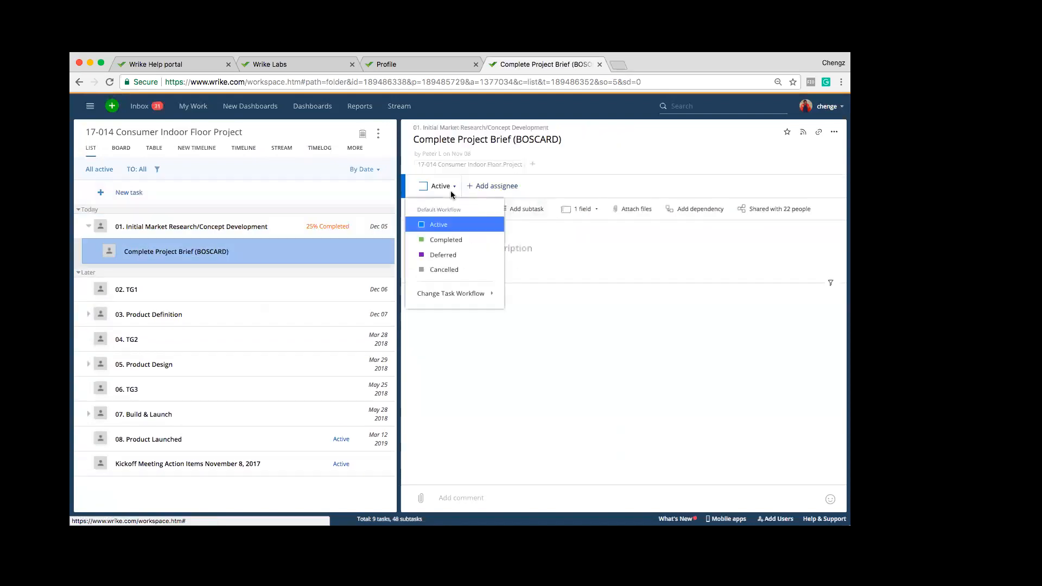
mouse_move(494, 295)
mouse_move(624, 308)
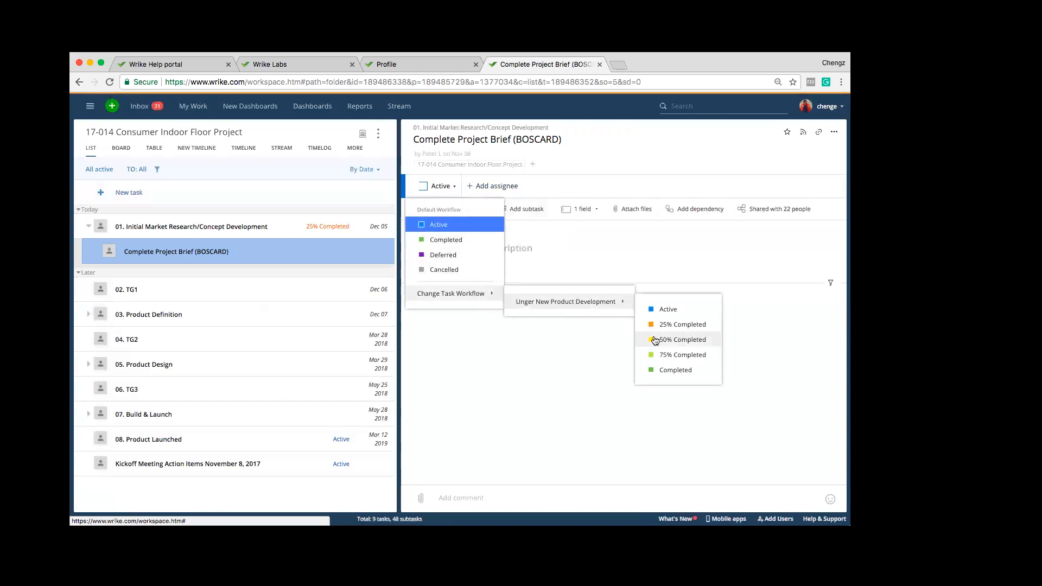
click(657, 340)
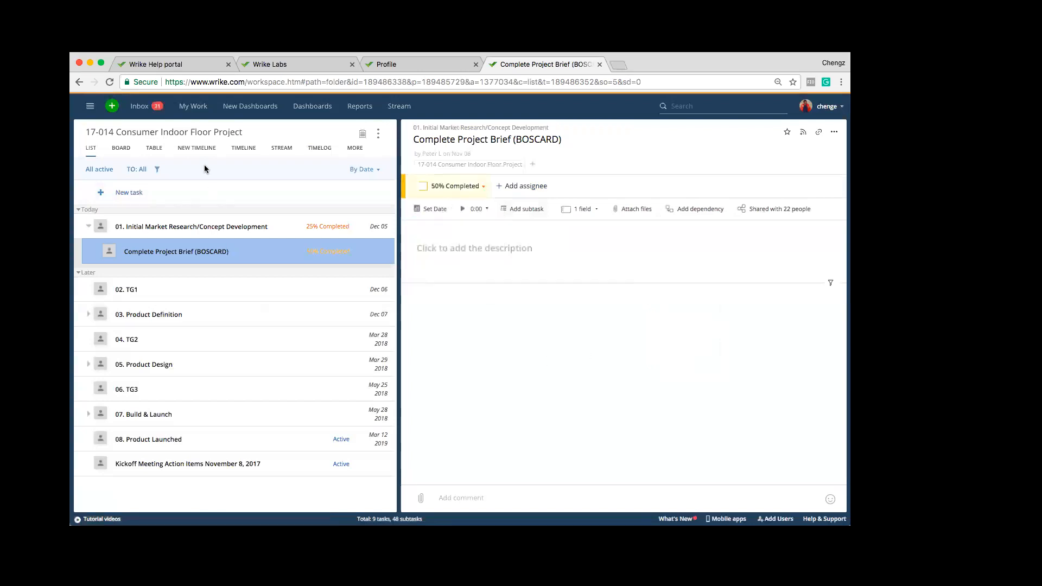
Show the project on the timeline and view the 01. Initial Market Research/Concept Development bar in its status color
click(250, 147)
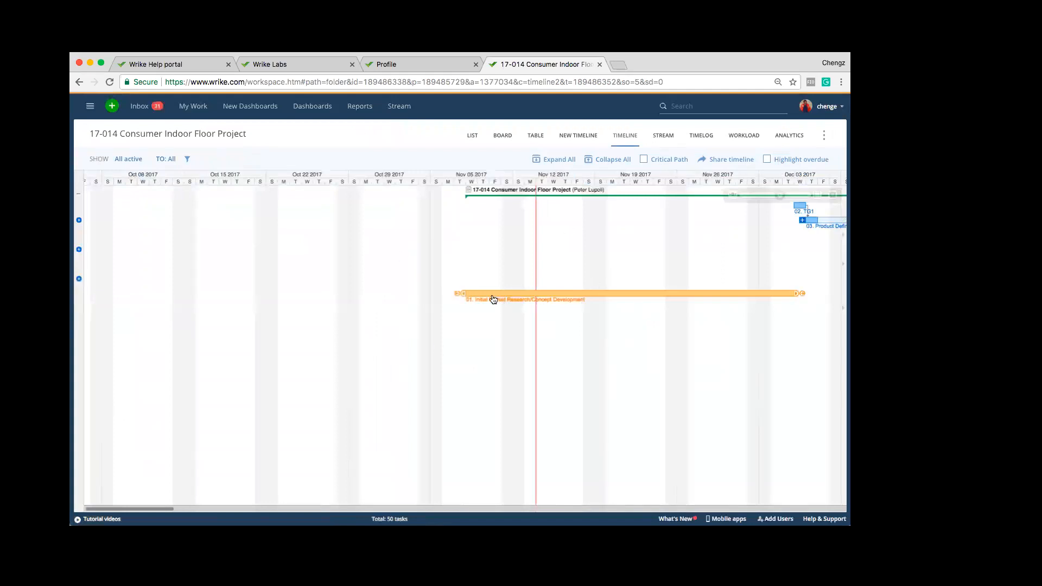
scroll(493, 300, right, 5)
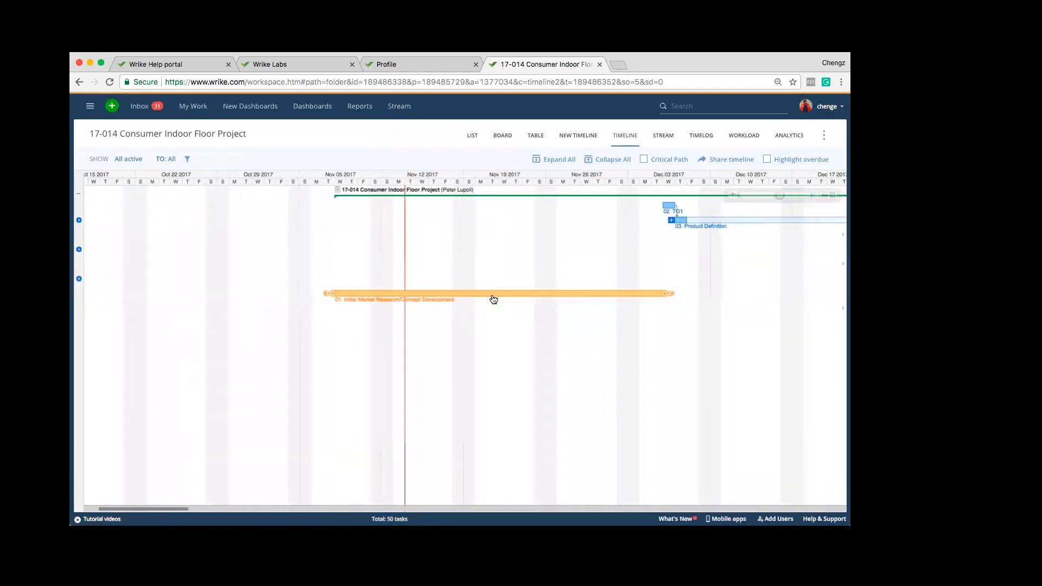
Check the status filter options on the project timeline and open the 17-014 Consumer Indoor Floor Project's analytics
click(124, 161)
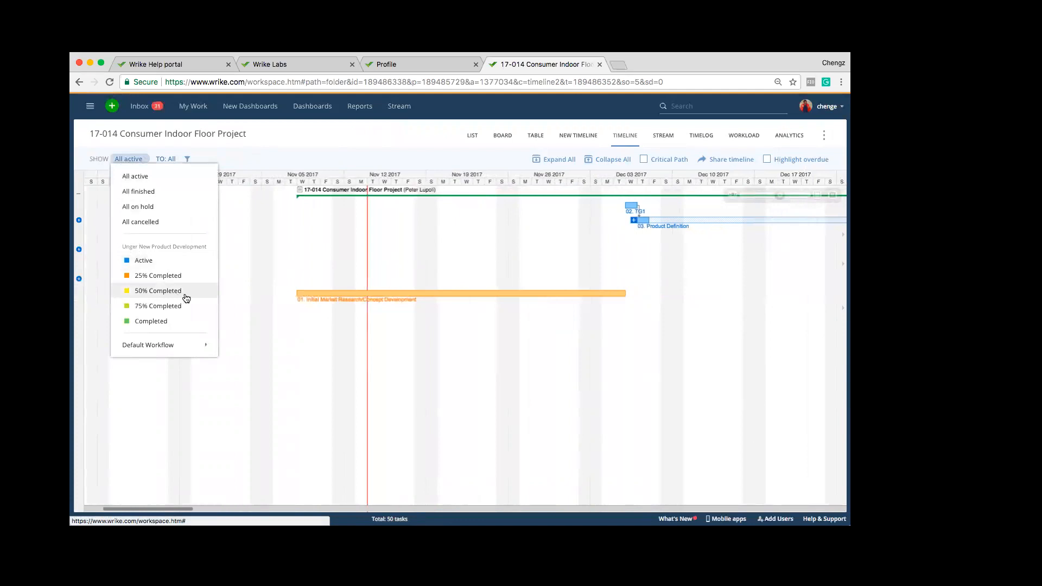
click(759, 294)
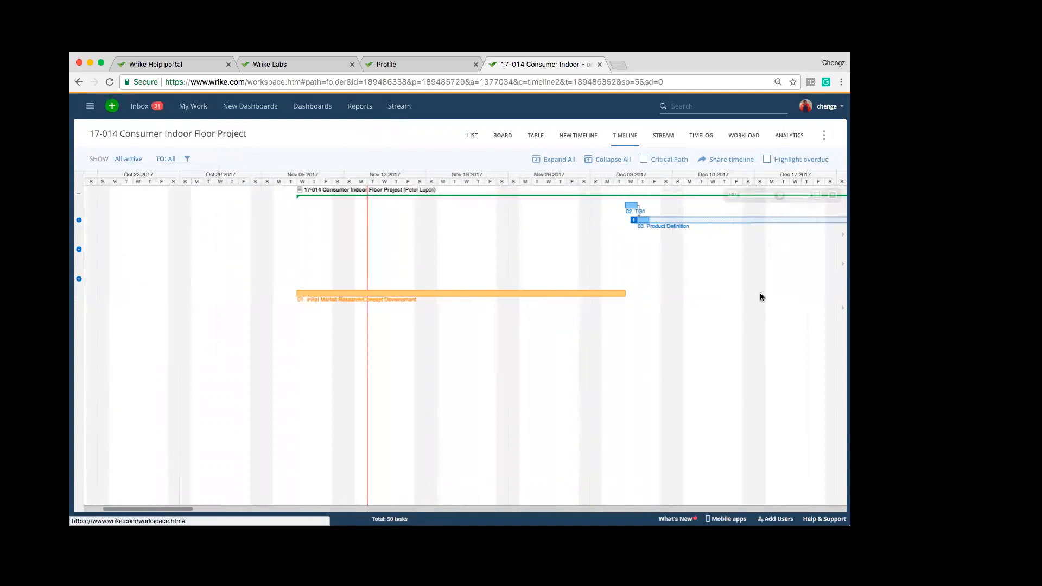
click(781, 136)
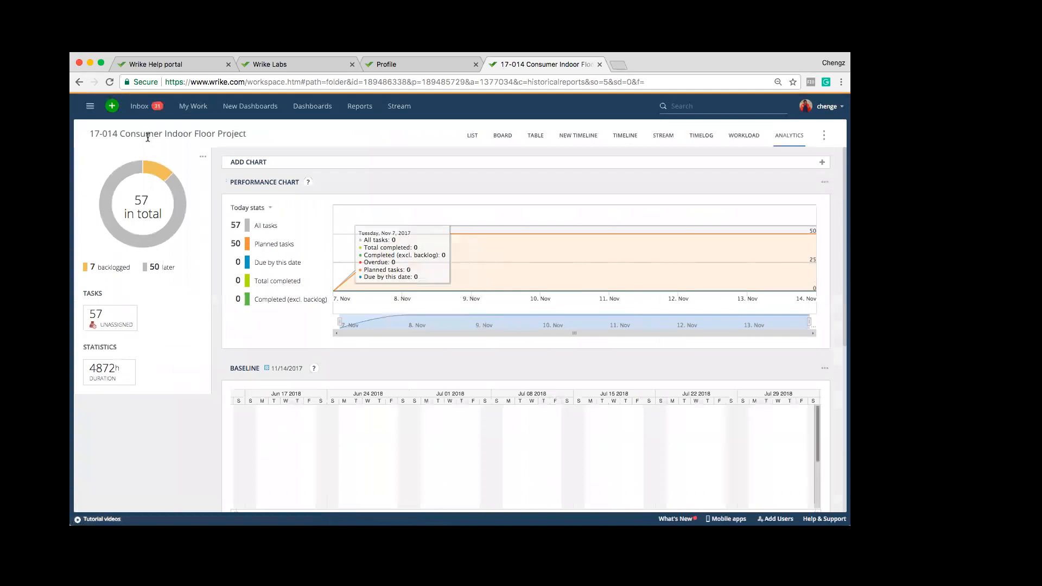
Open the Wrike Deployment folder and show its analytics
click(90, 109)
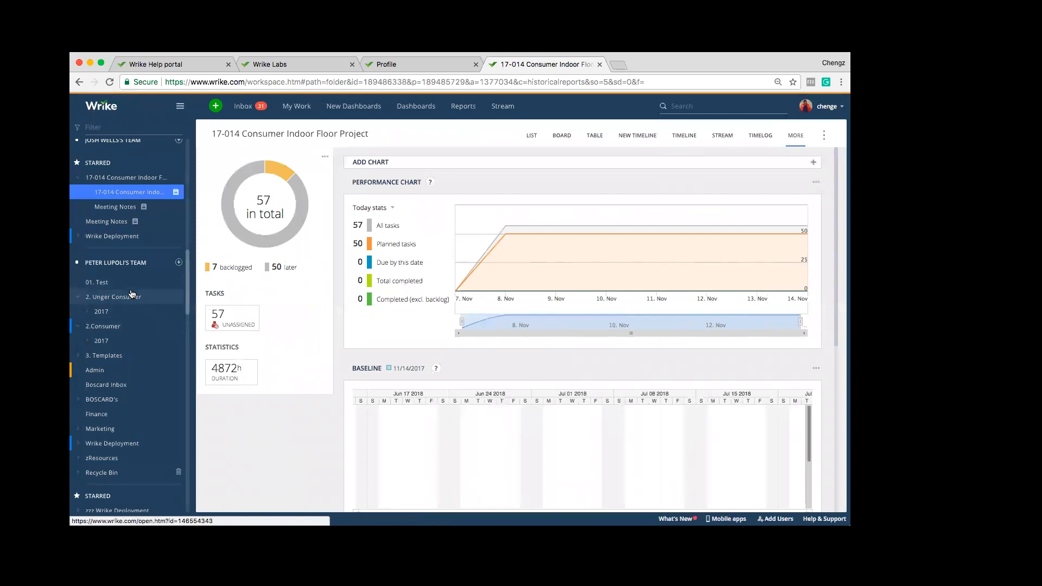
scroll(131, 294, down, 2)
click(106, 342)
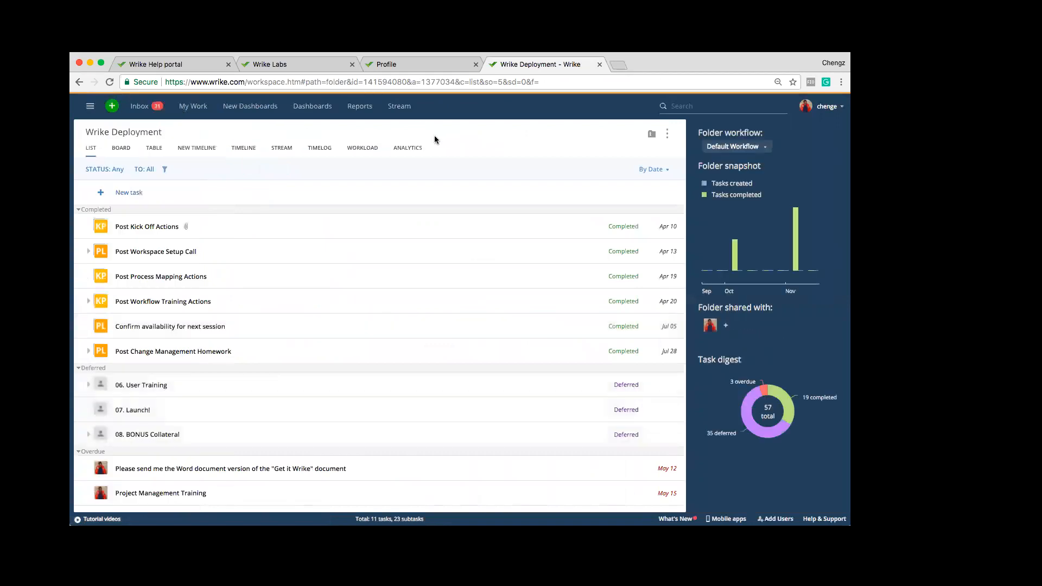
click(415, 148)
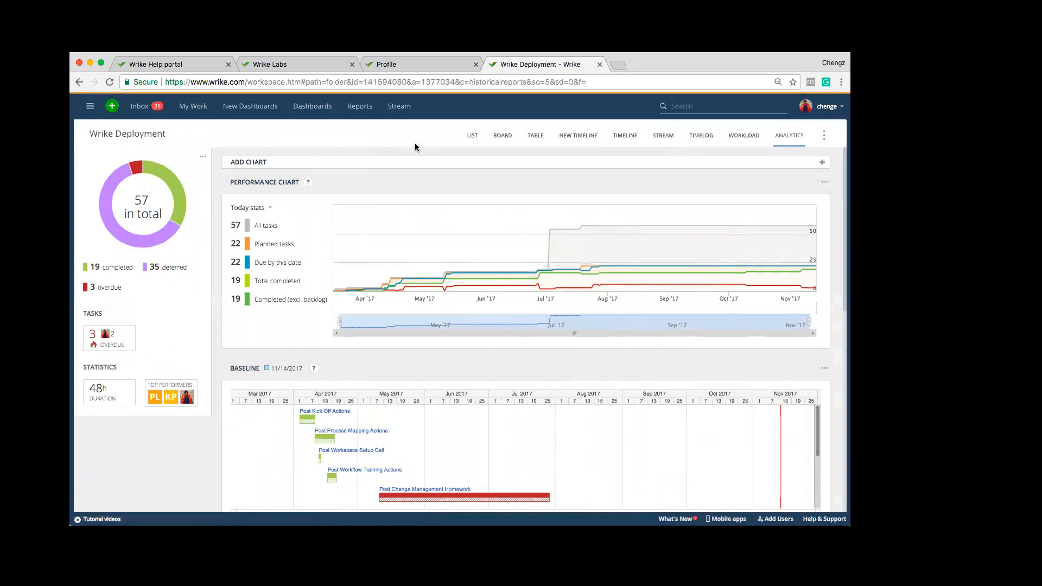
Examine the Wrike Deployment performance chart and the baseline chart with its explanation
mouse_move(314, 369)
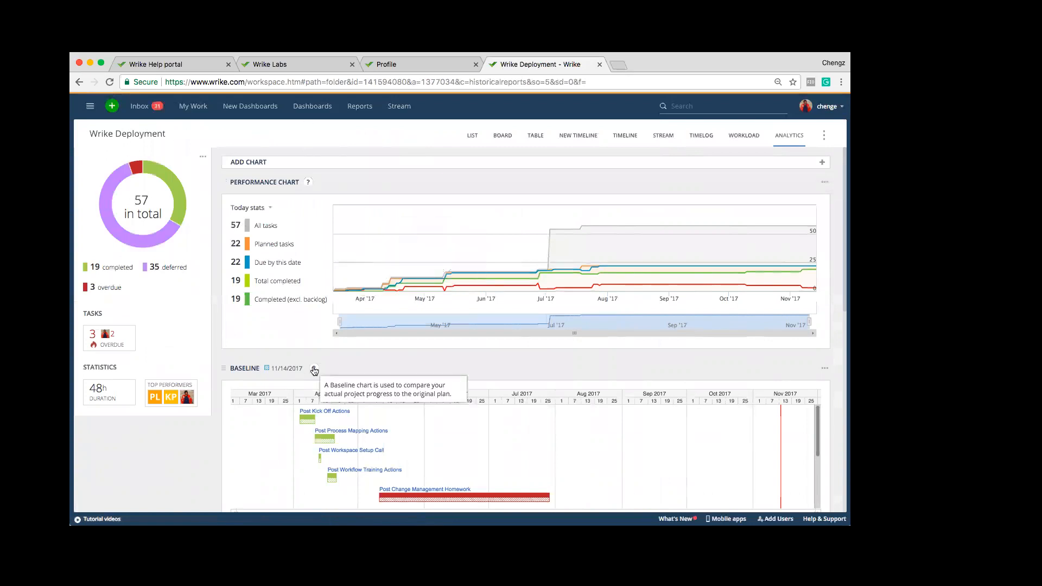
scroll(313, 370, down, 1)
mouse_move(366, 266)
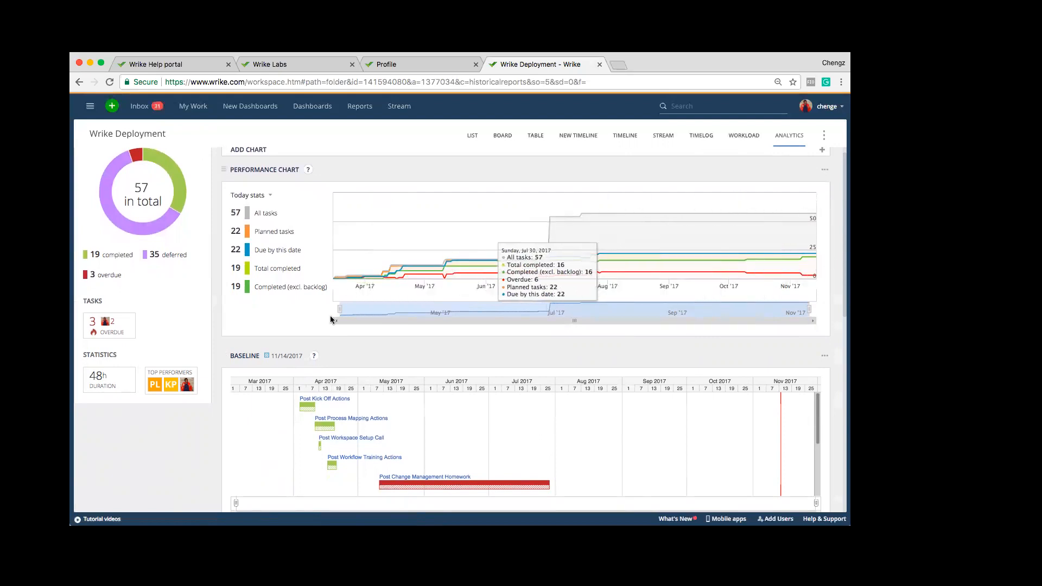
scroll(326, 330, down, 3)
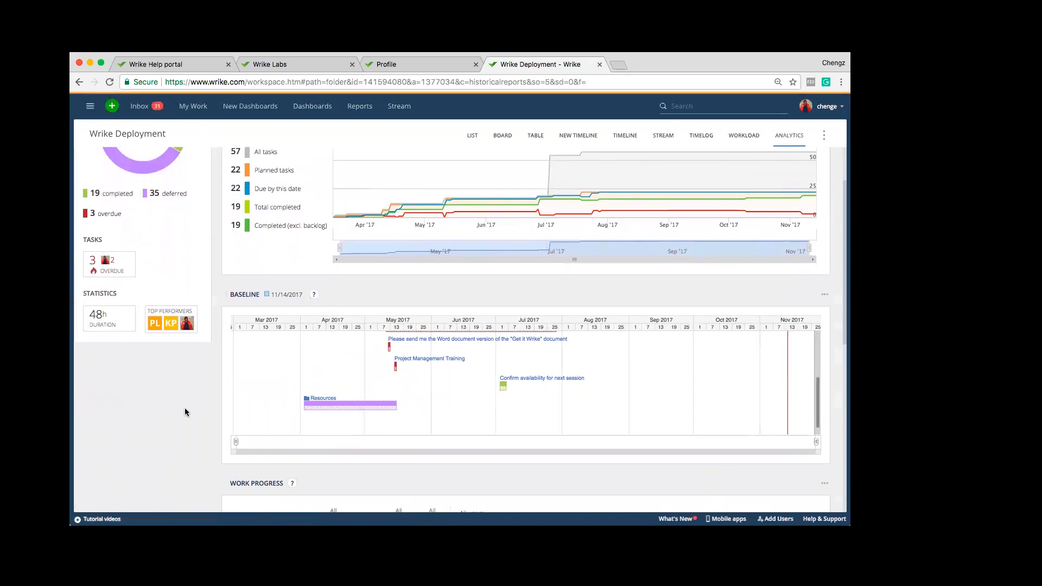
scroll(185, 413, down, 4)
scroll(184, 408, down, 5)
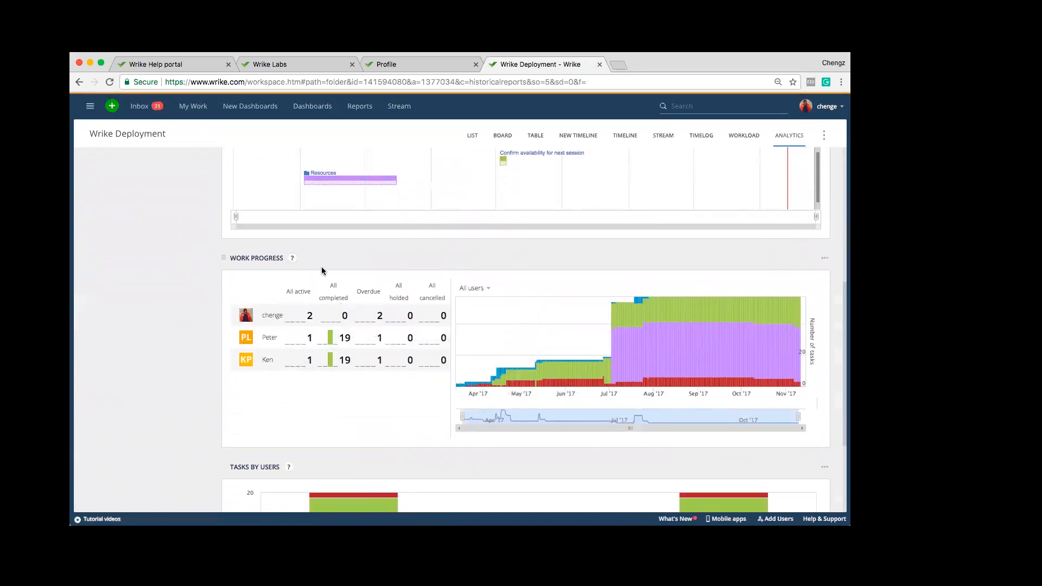
Review the completed task counts per user in the Work Progress chart and its options for adding to a dashboard
mouse_move(308, 325)
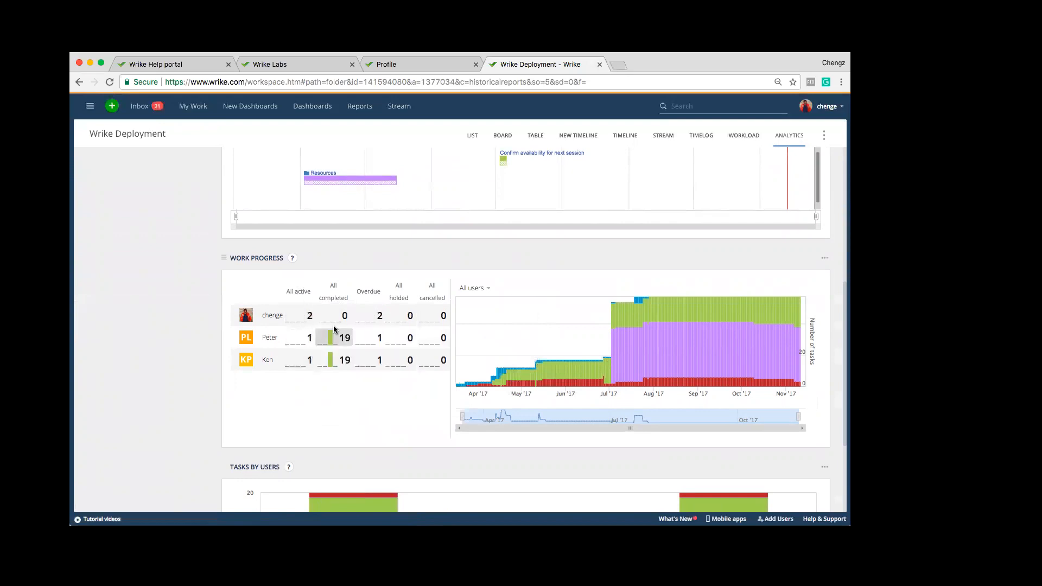
mouse_move(347, 333)
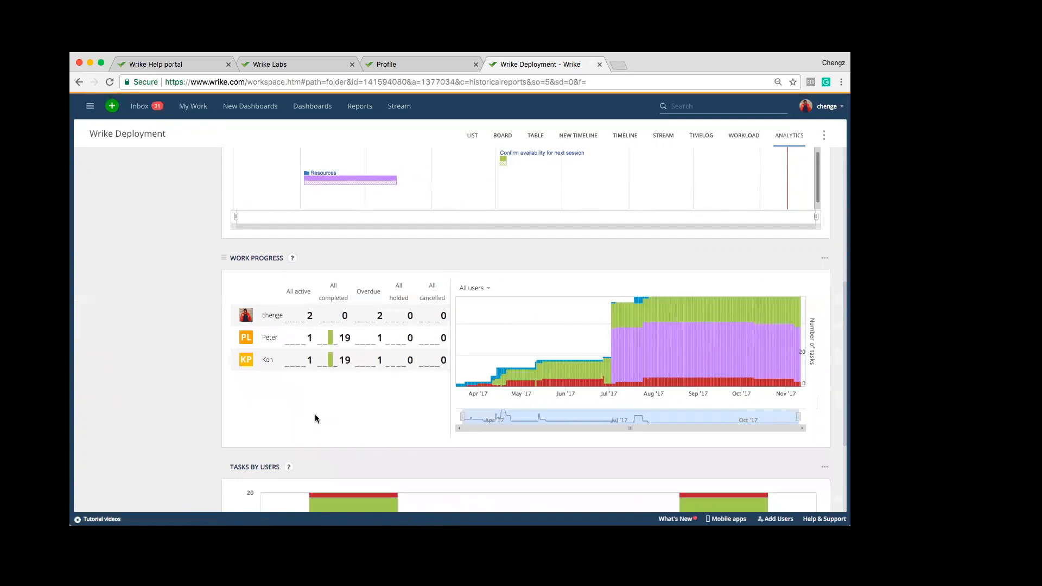
click(823, 261)
mouse_move(795, 304)
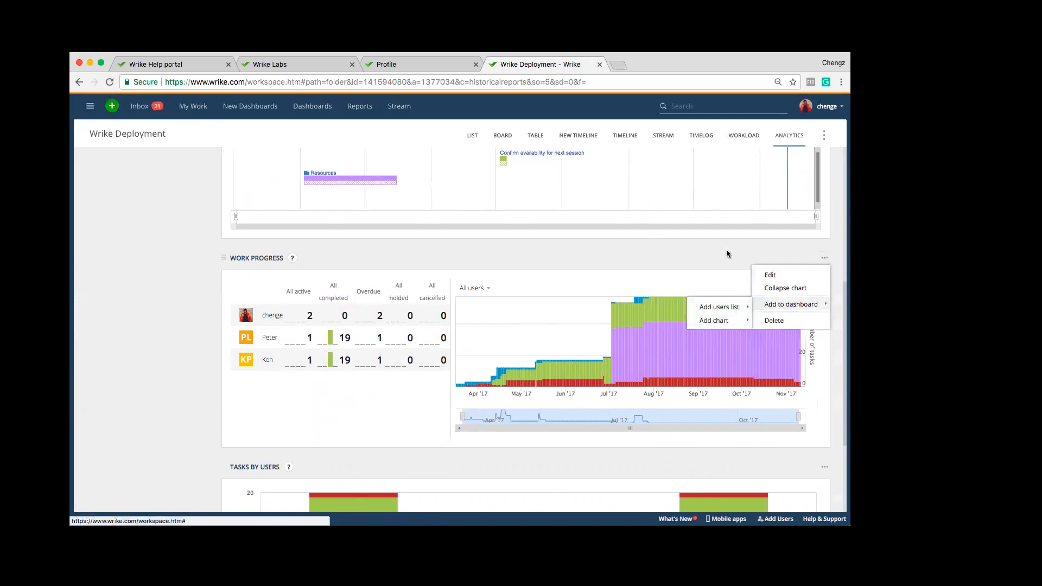
scroll(726, 253, up, 4)
scroll(726, 253, up, 2)
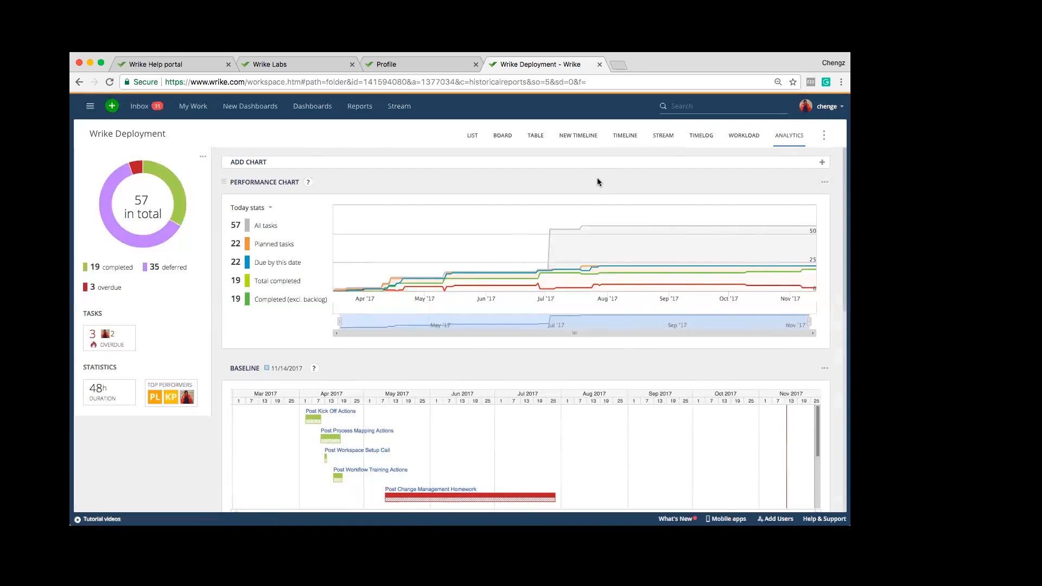
Return to the 17-014 Consumer Indoor Floor Project's analytics and switch the project to its list view
click(90, 107)
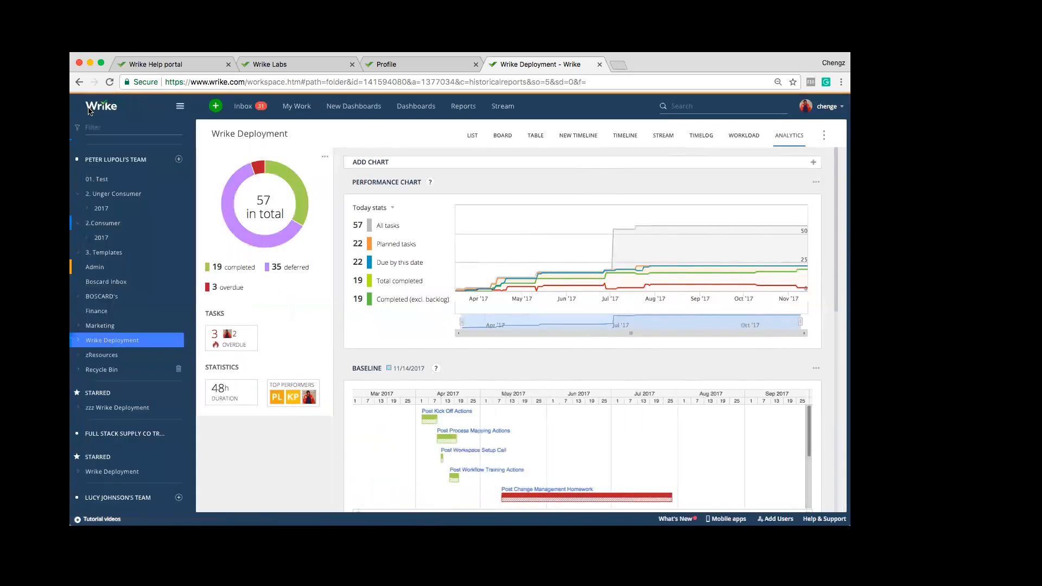
scroll(111, 253, up, 4)
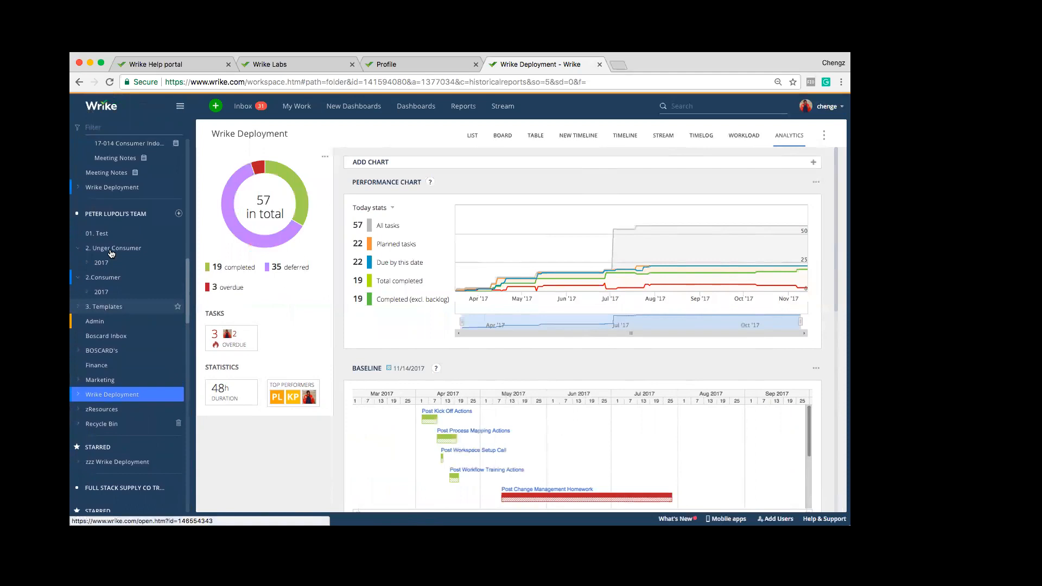
scroll(111, 254, up, 1)
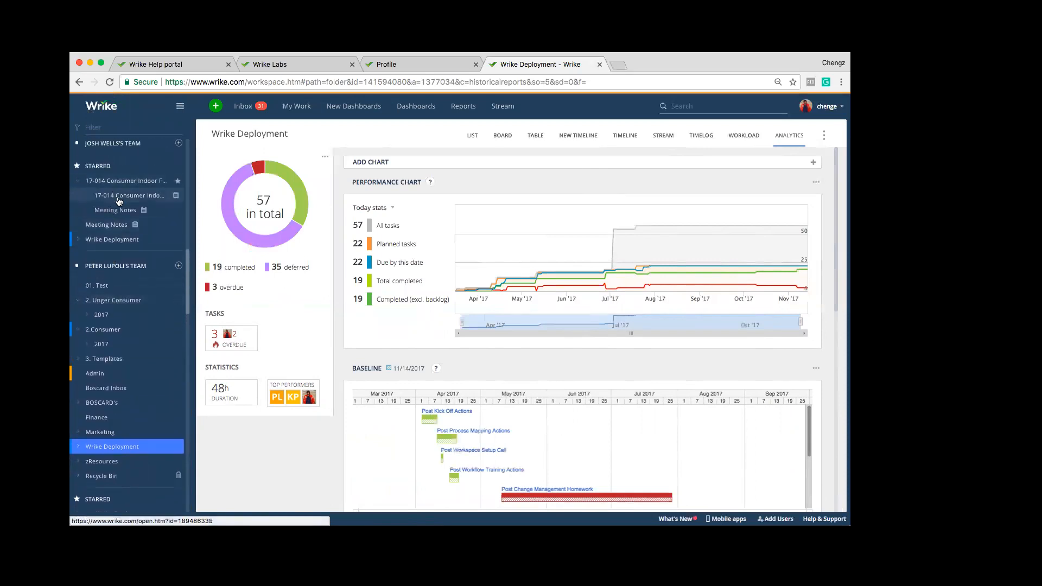
click(119, 199)
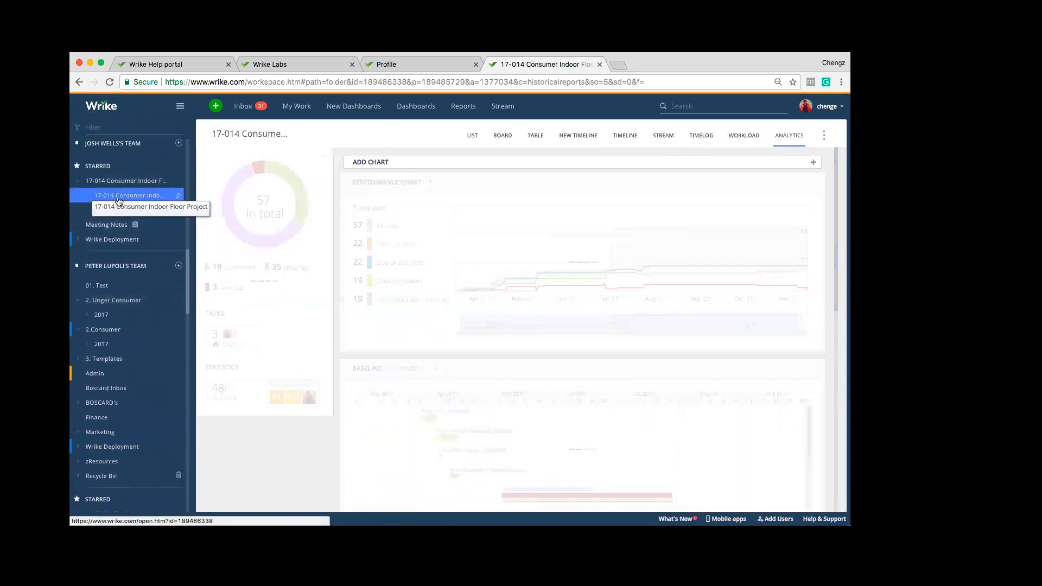
click(180, 110)
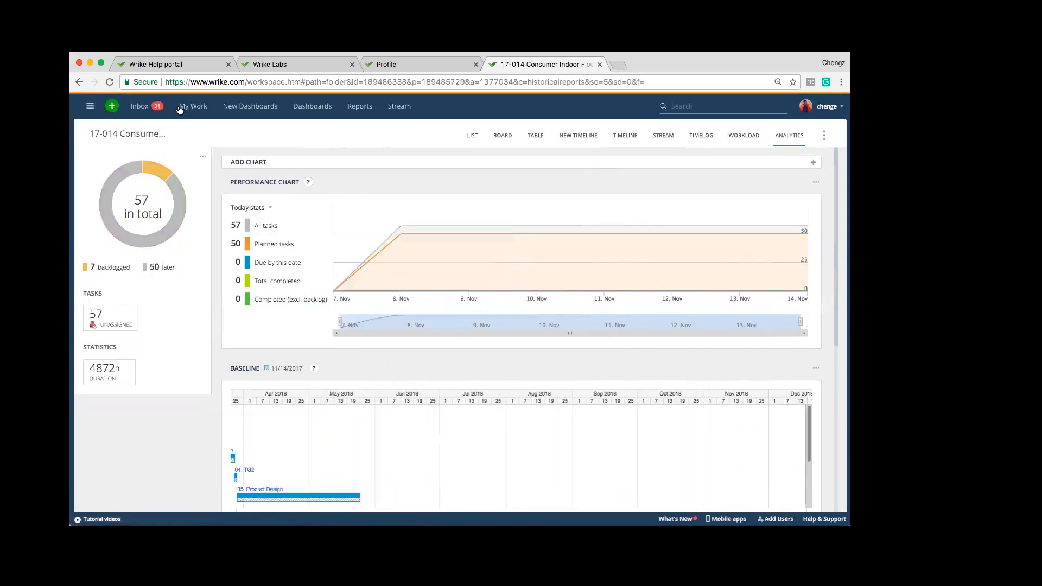
click(88, 109)
click(467, 136)
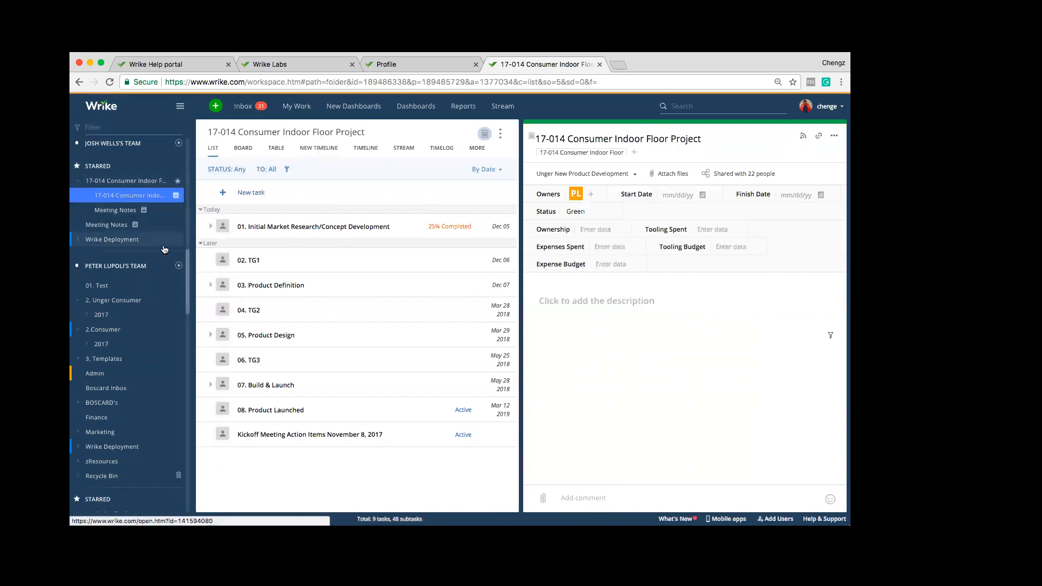
Open the team space that contains the 01. Test folder and filter its task list to tasks assigned to Me
click(148, 266)
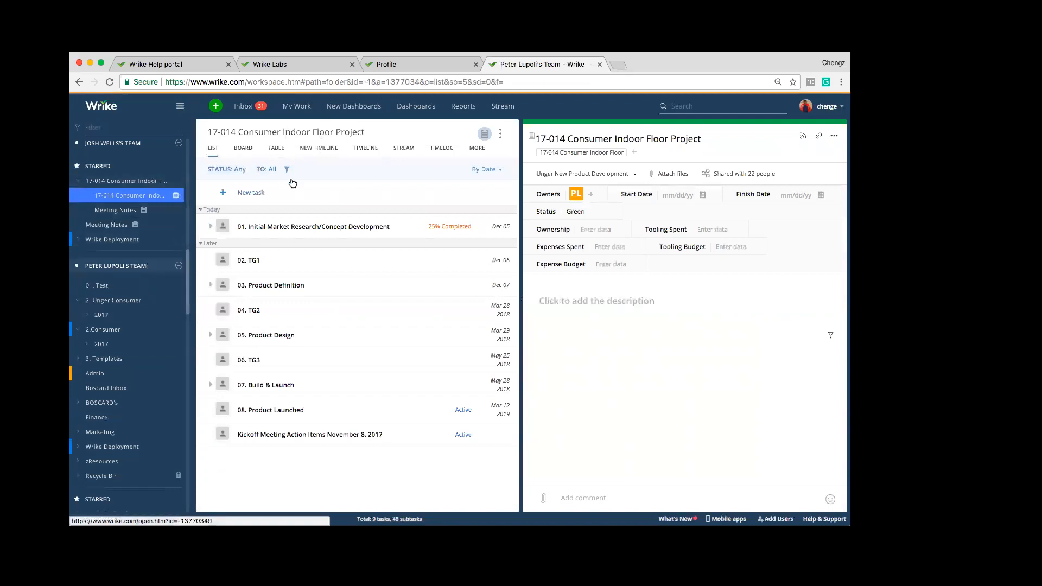
click(242, 171)
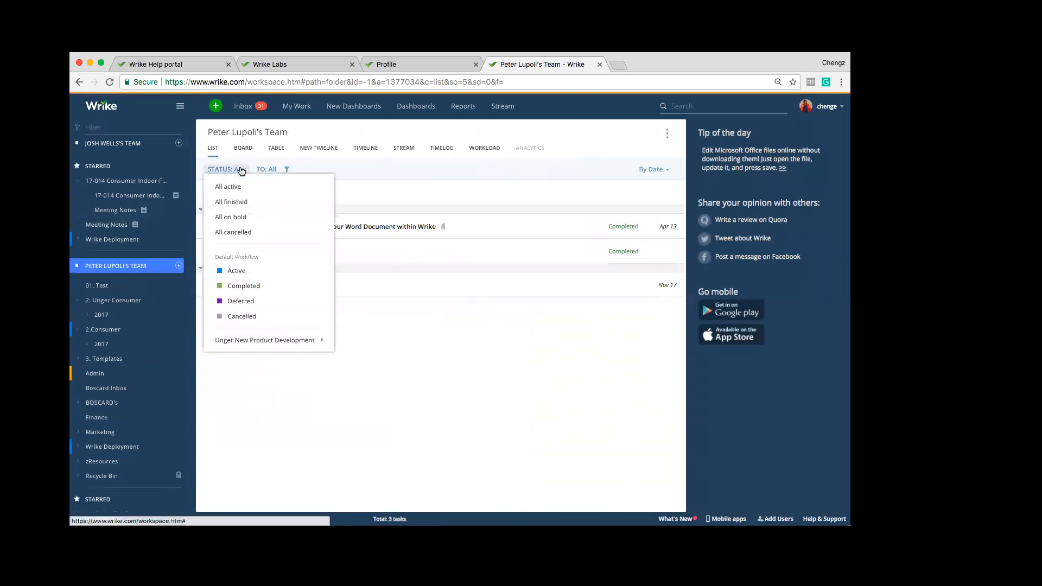
click(270, 170)
click(241, 217)
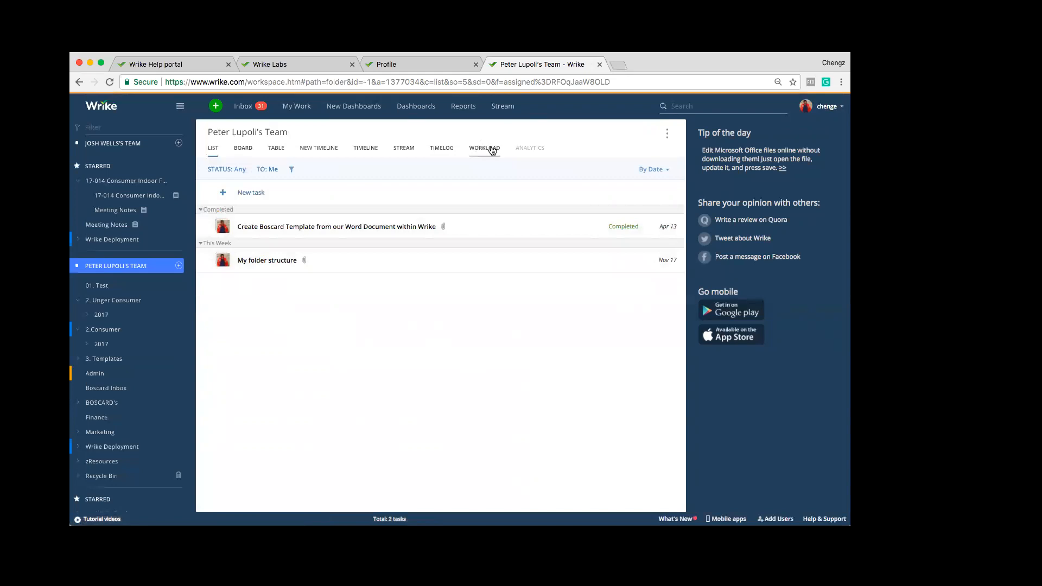
View the filtered team tasks in the workload and on the timeline, and return to the list
click(493, 150)
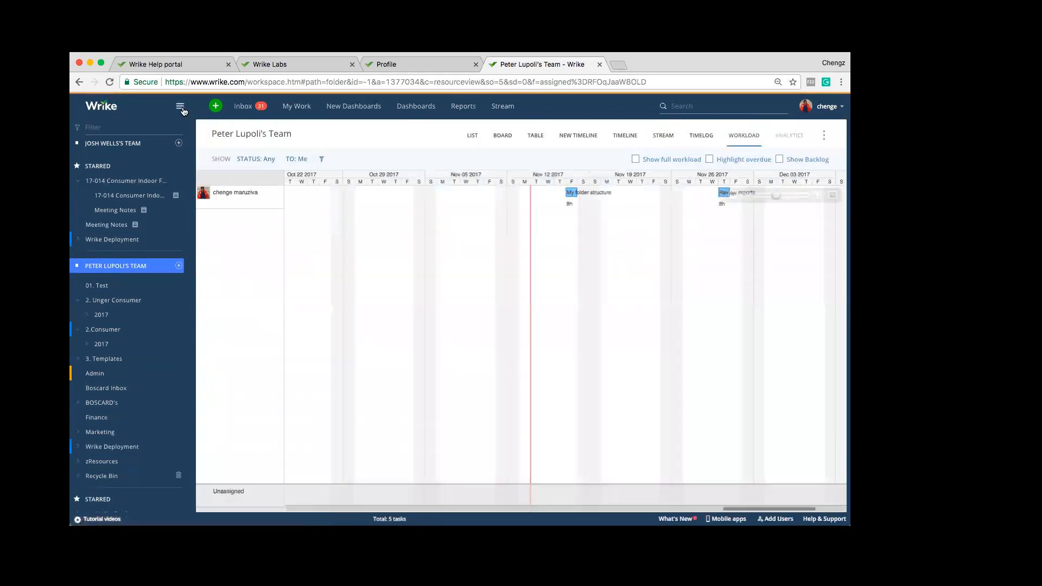
click(180, 106)
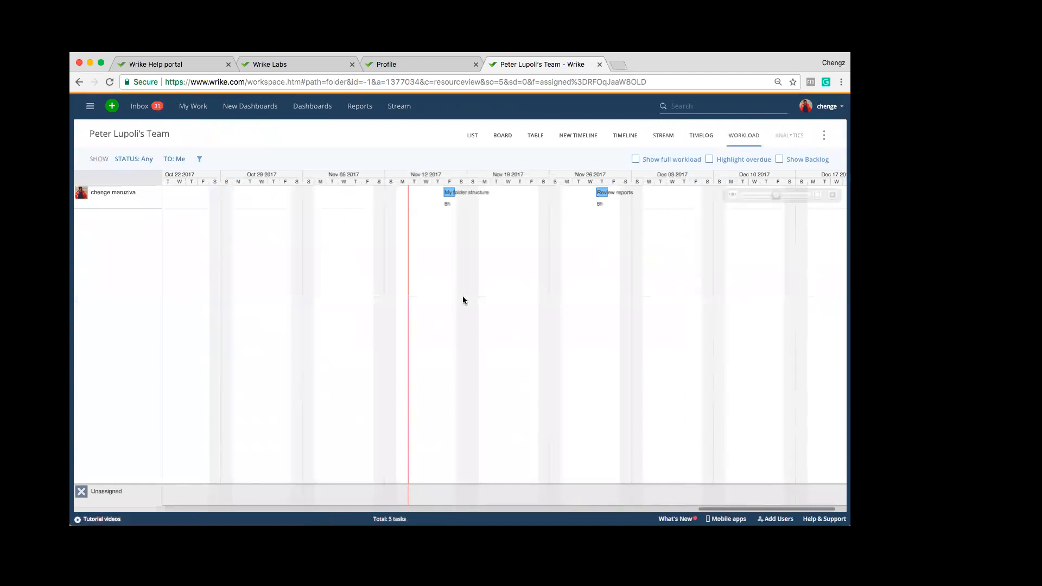
scroll(462, 300, left, 1)
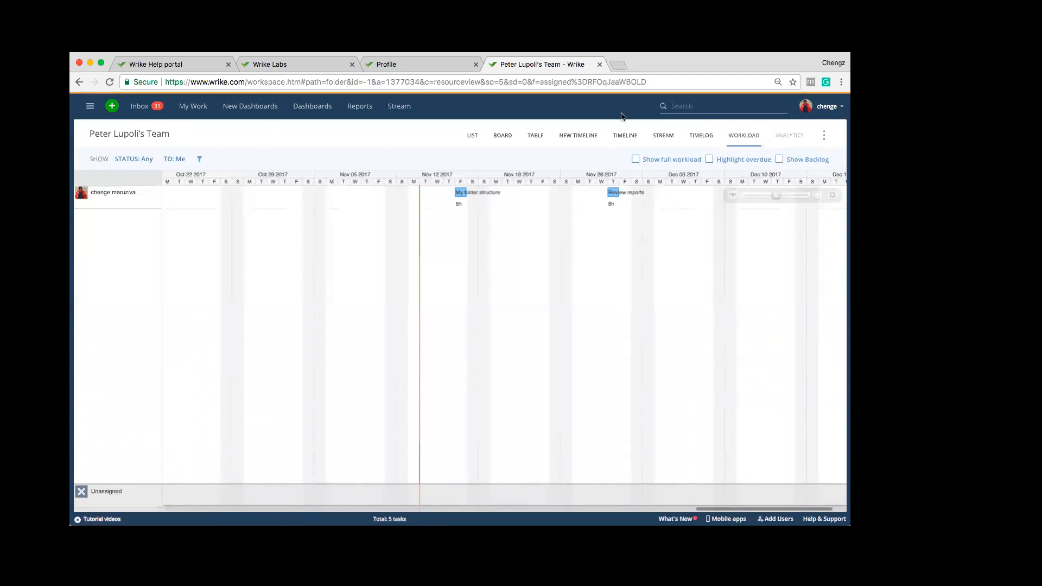
click(622, 139)
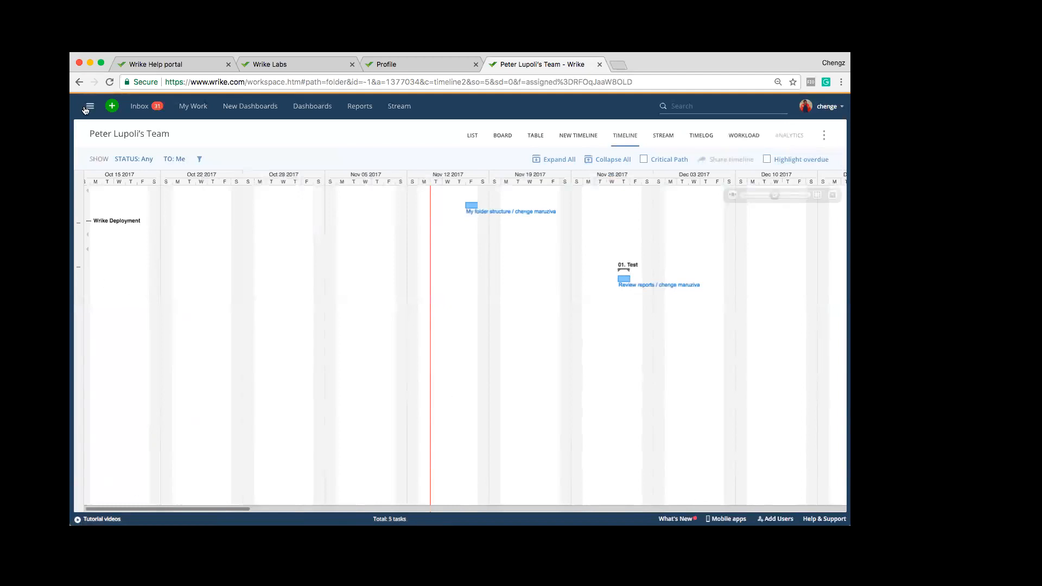
click(471, 140)
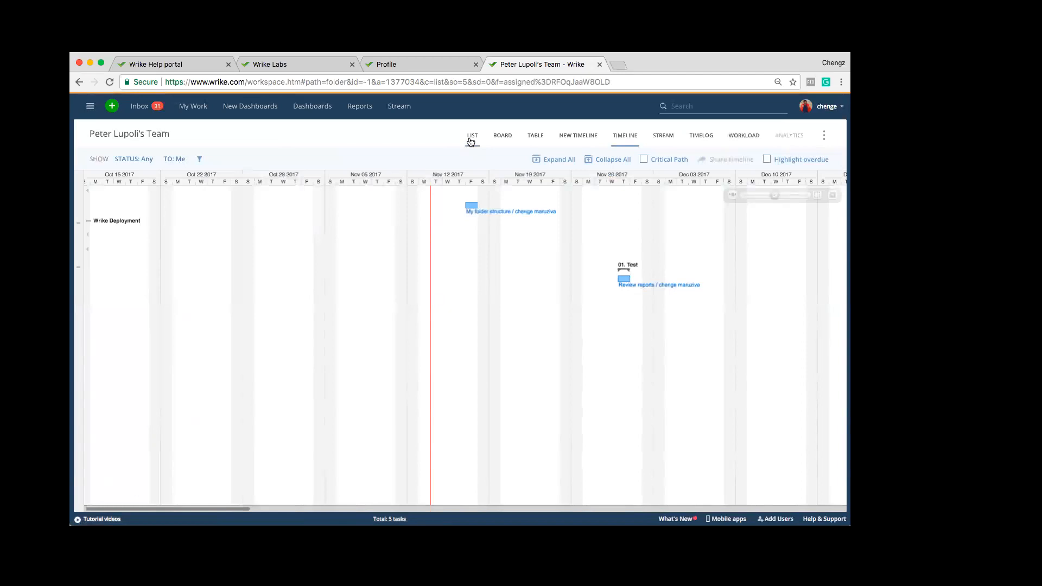
Add a task named Survey Task to the 01. Test folder and open it
click(87, 106)
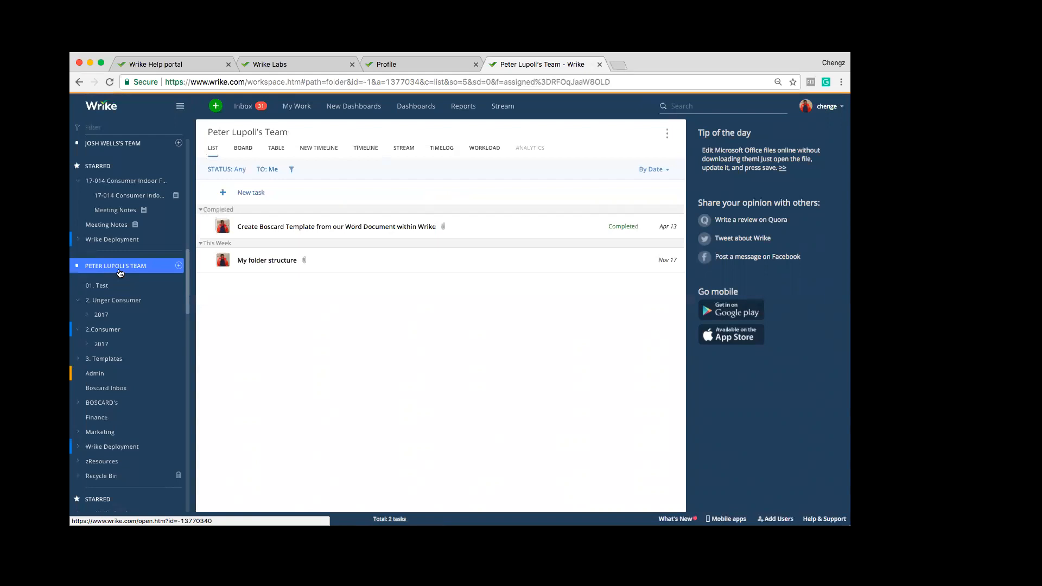
click(148, 284)
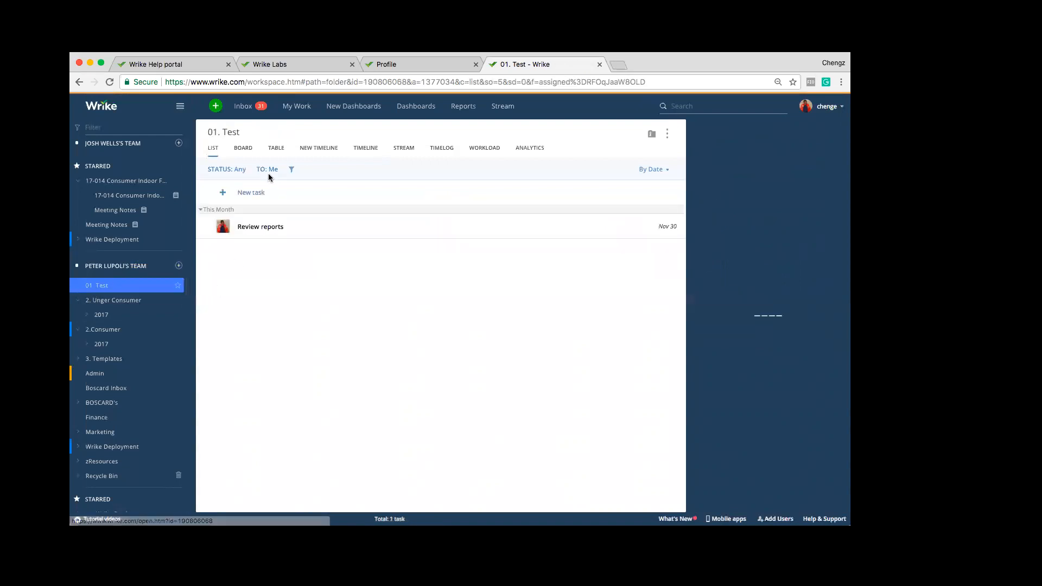
click(223, 193)
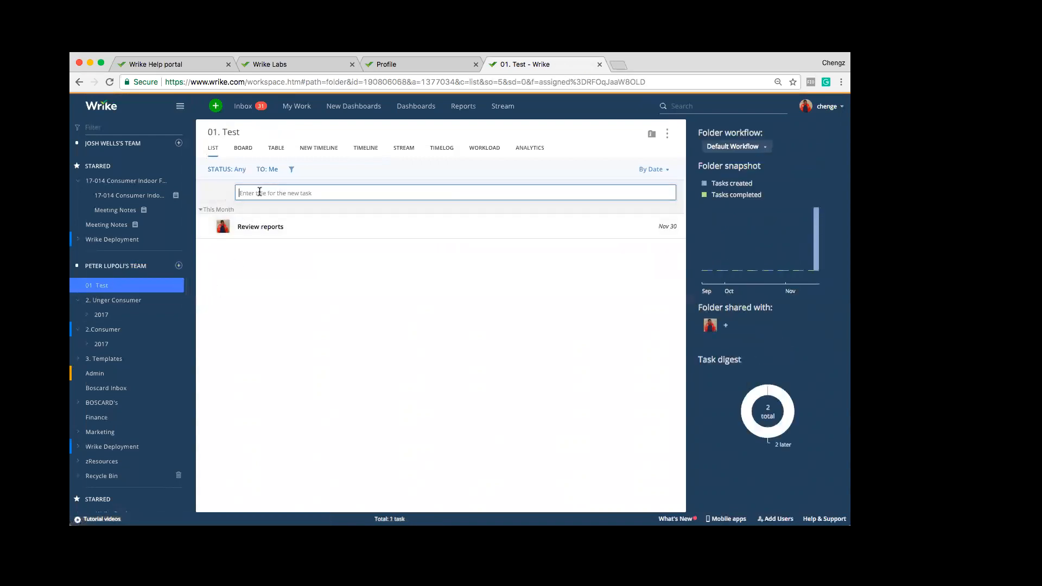
text(Survey Task)
key(Return)
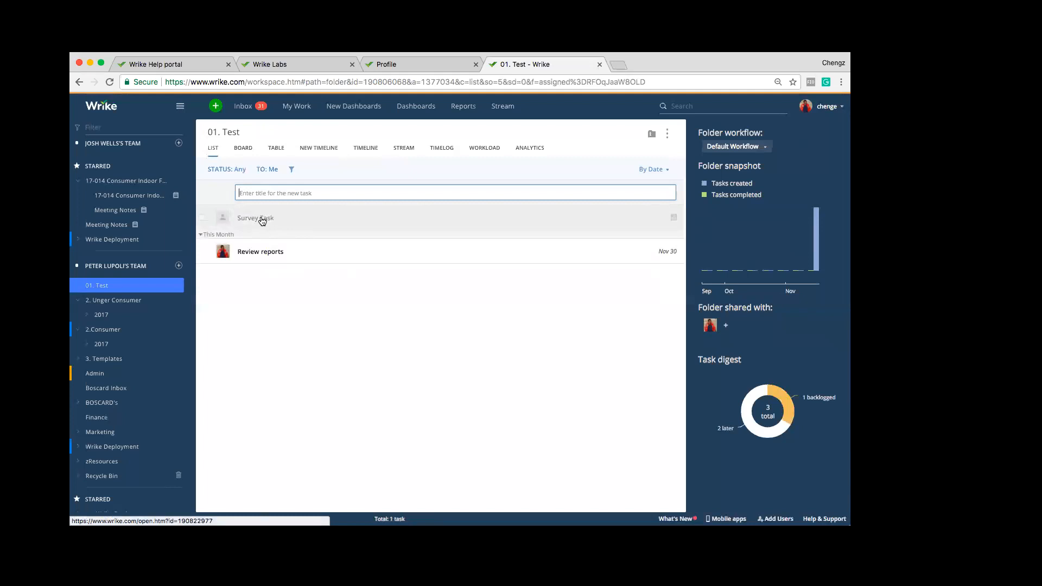
click(262, 219)
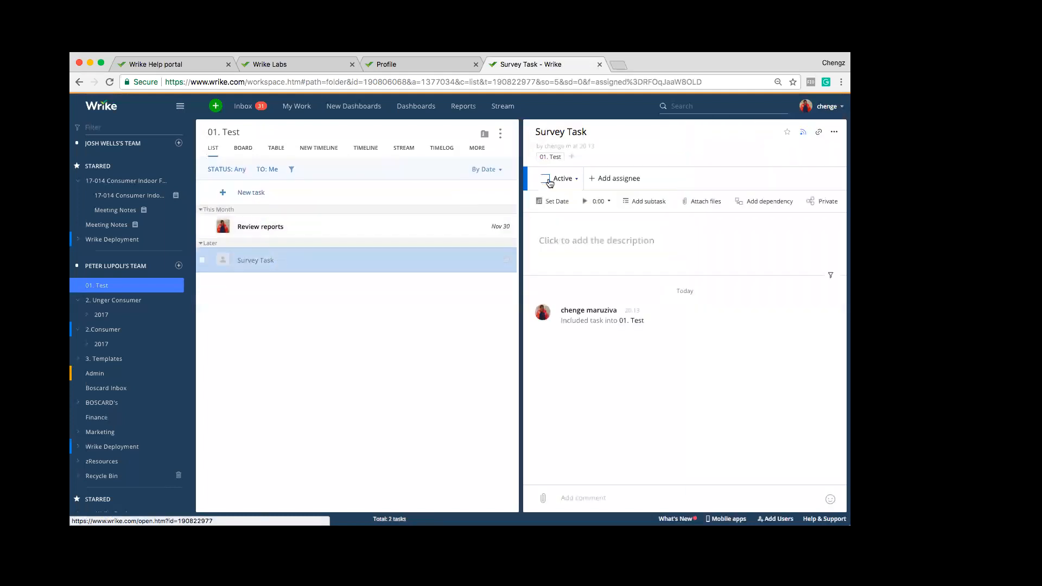
Enter "Please review link :" as the description of Survey Task
click(633, 202)
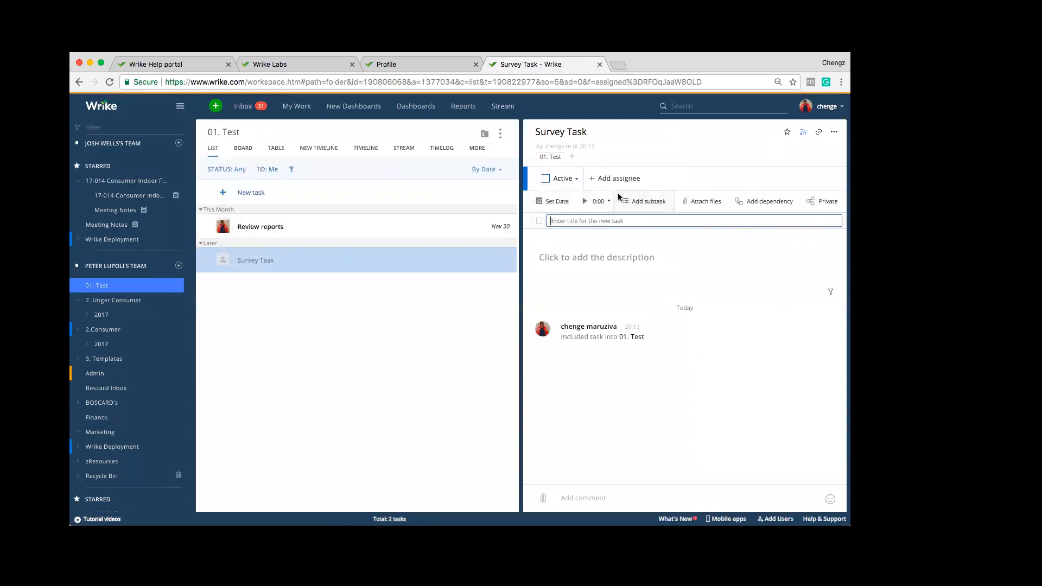
click(571, 252)
text(Pl)
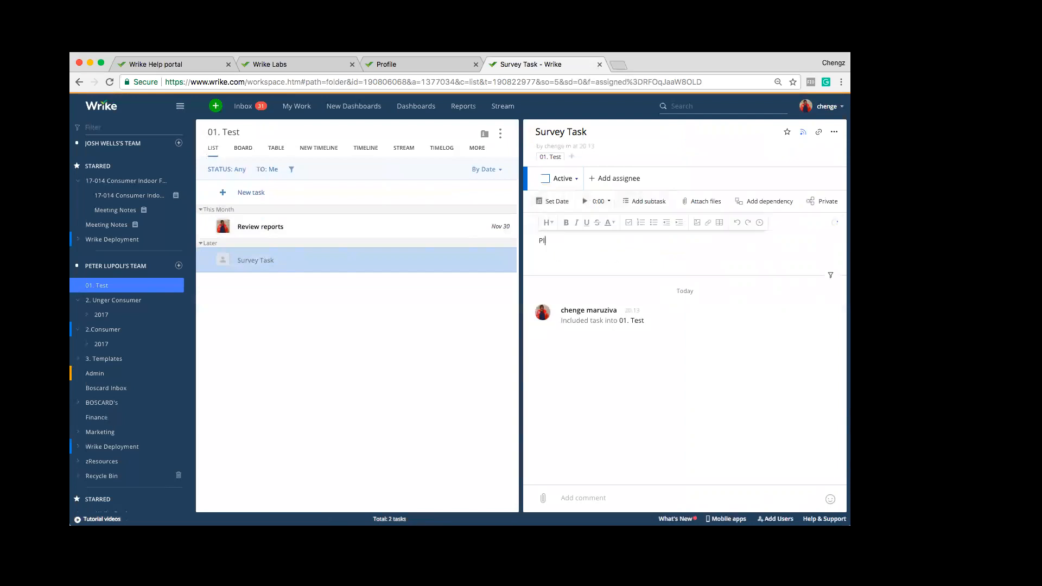
text(ease review link :)
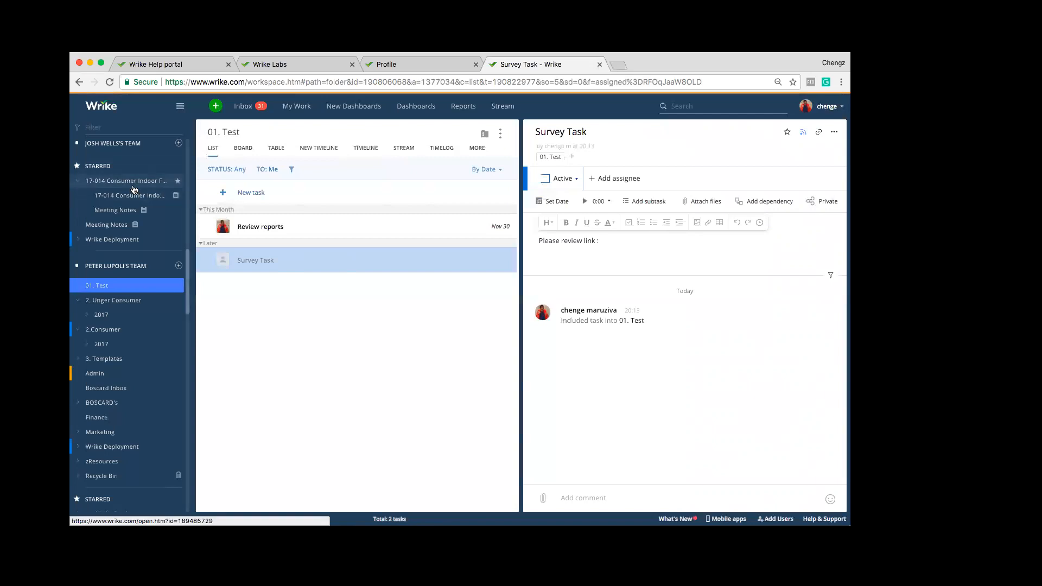
Open the 17-014 Consumer Indoor Floor Project with the folder tree collapsed and show its tasks for all assignees
click(133, 199)
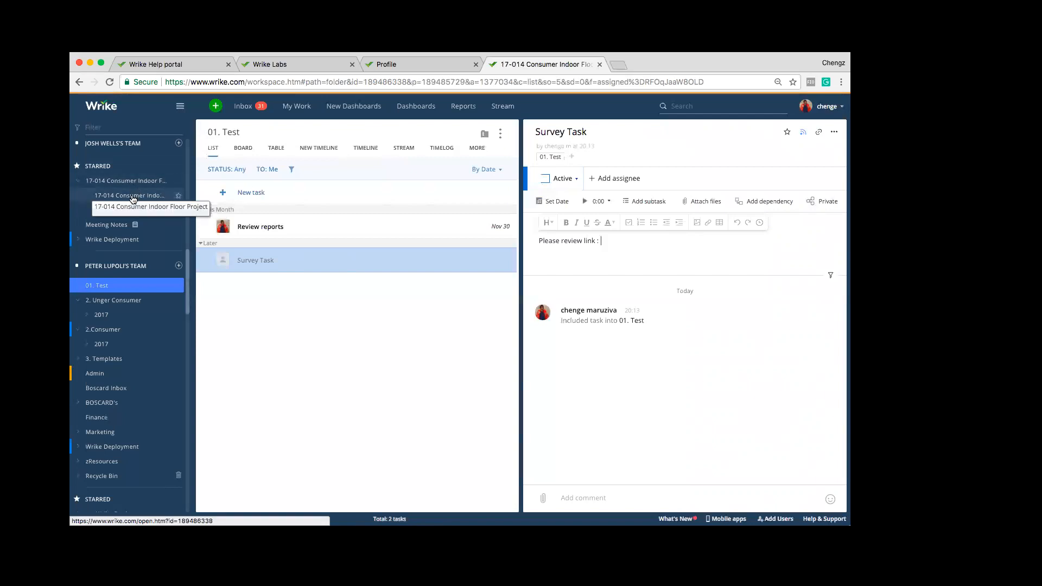
click(182, 107)
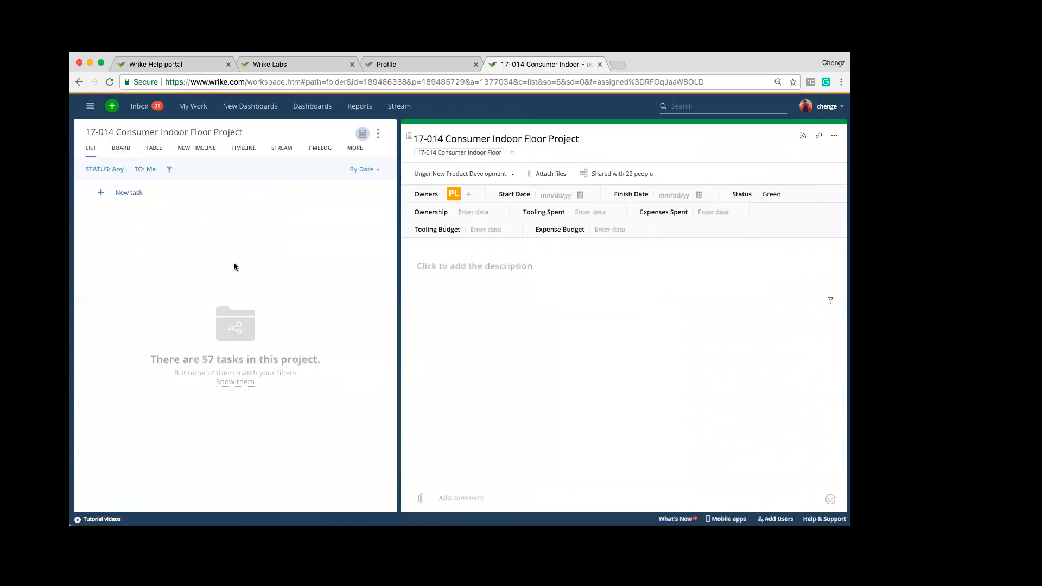
click(235, 383)
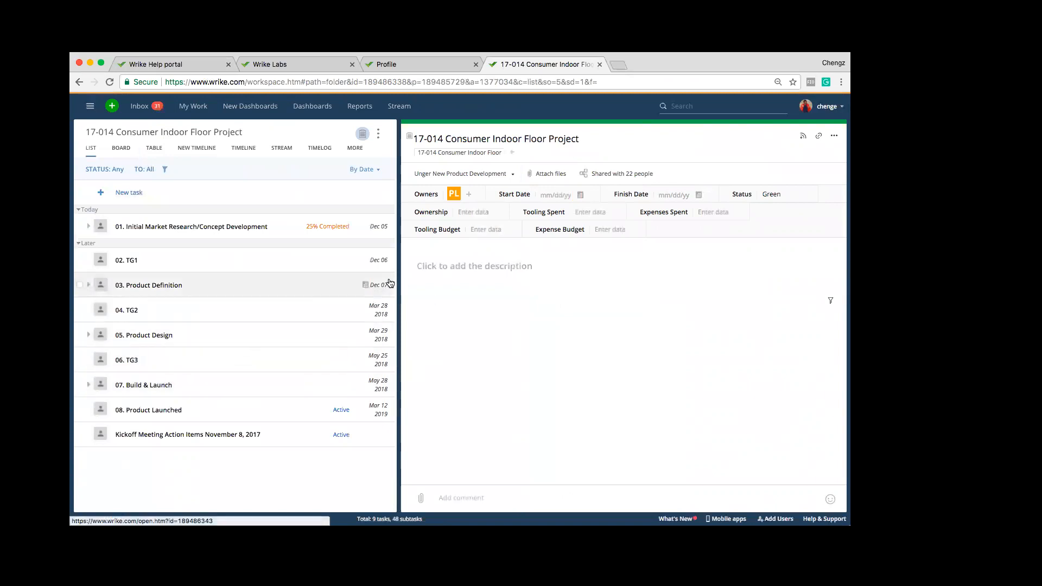
View the Wrike Help Portal and Wrike Labs pages, and return to the 17-014 Consumer Indoor Floor Project
click(178, 64)
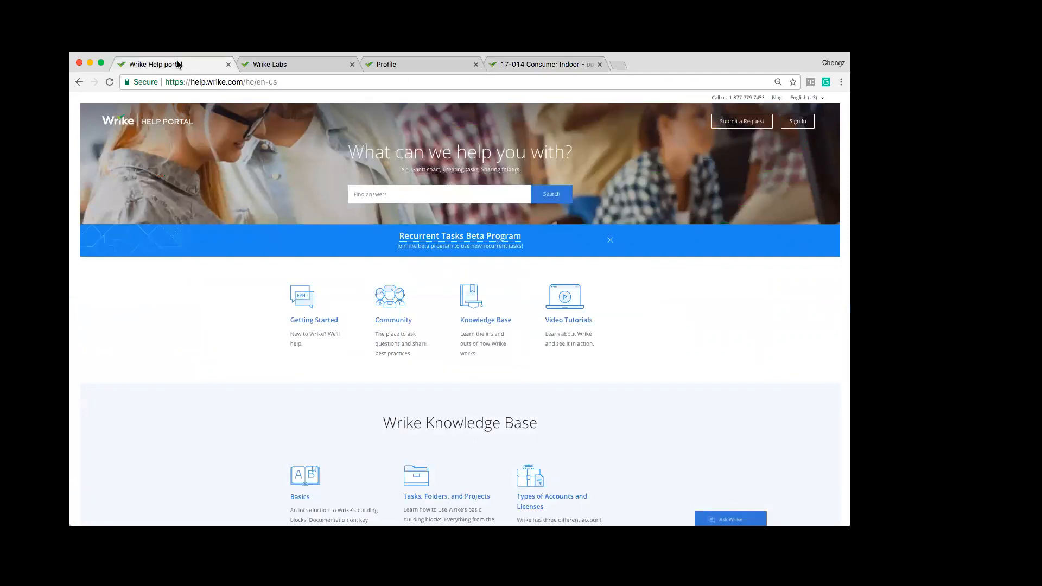
click(319, 66)
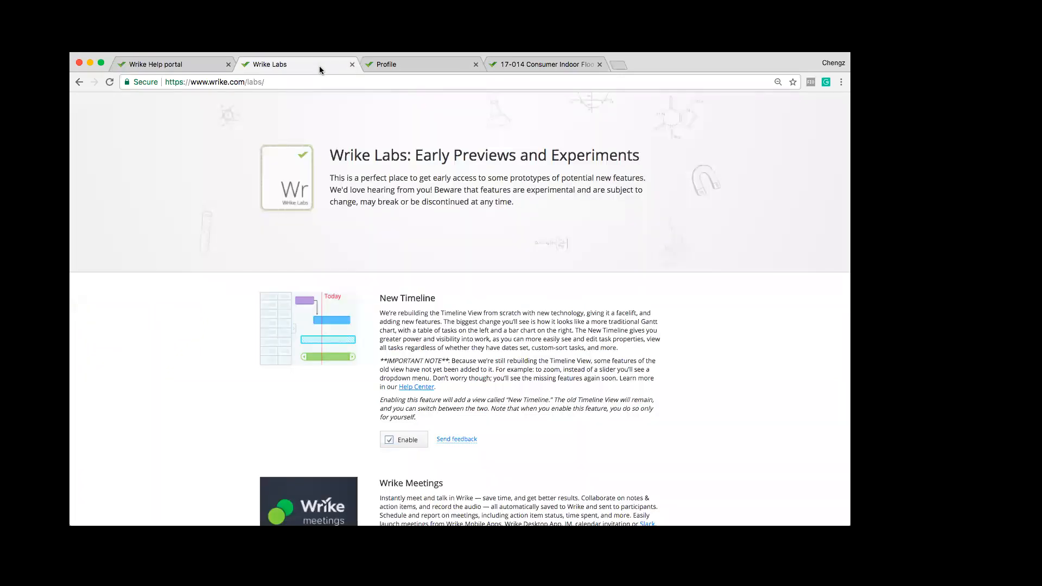
click(545, 64)
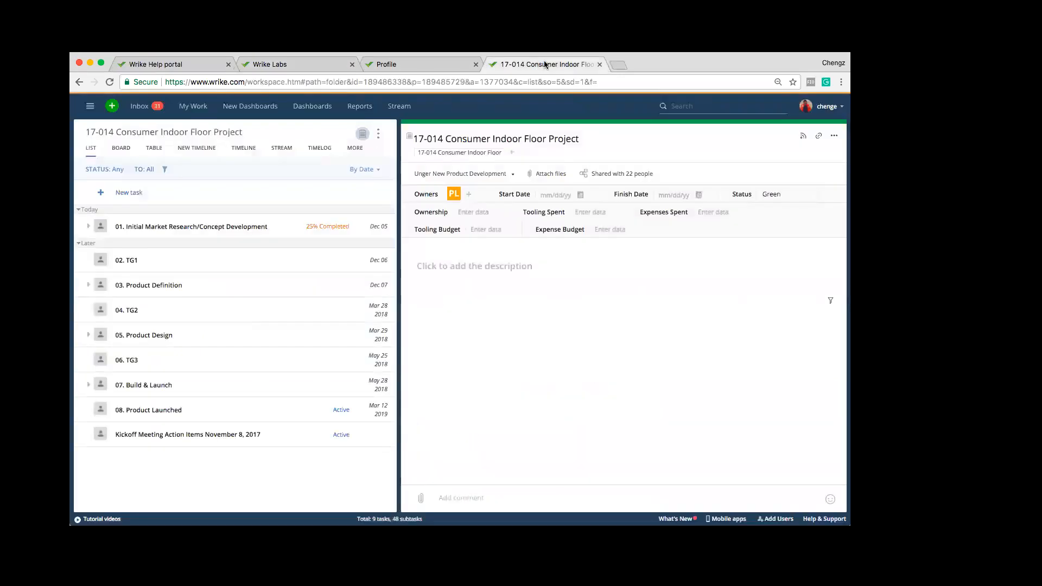